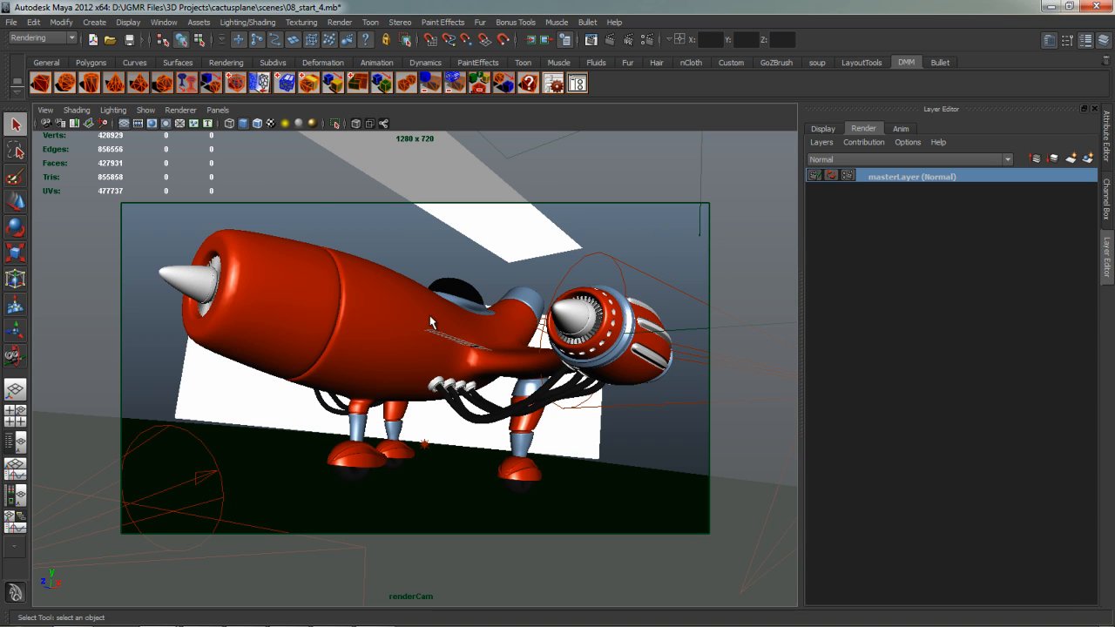
Create a new render layer containing the grupoMaestro group, selected in the Outliner.
left_click_drag(562, 251, 597, 267)
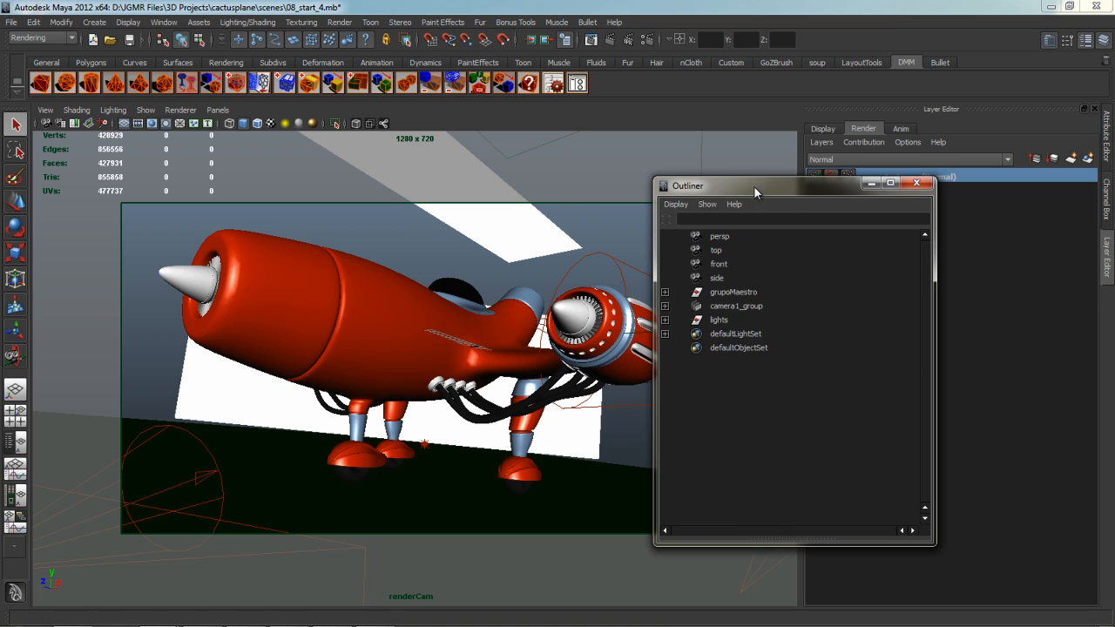
left_click_drag(754, 186, 670, 146)
left_click(582, 280)
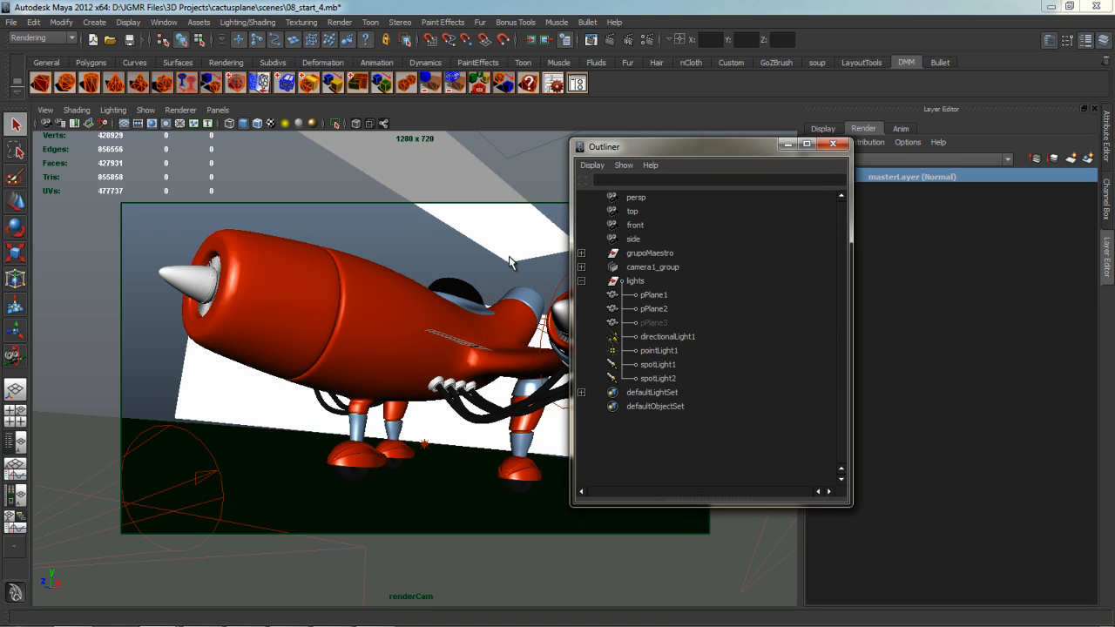
left_click(582, 281)
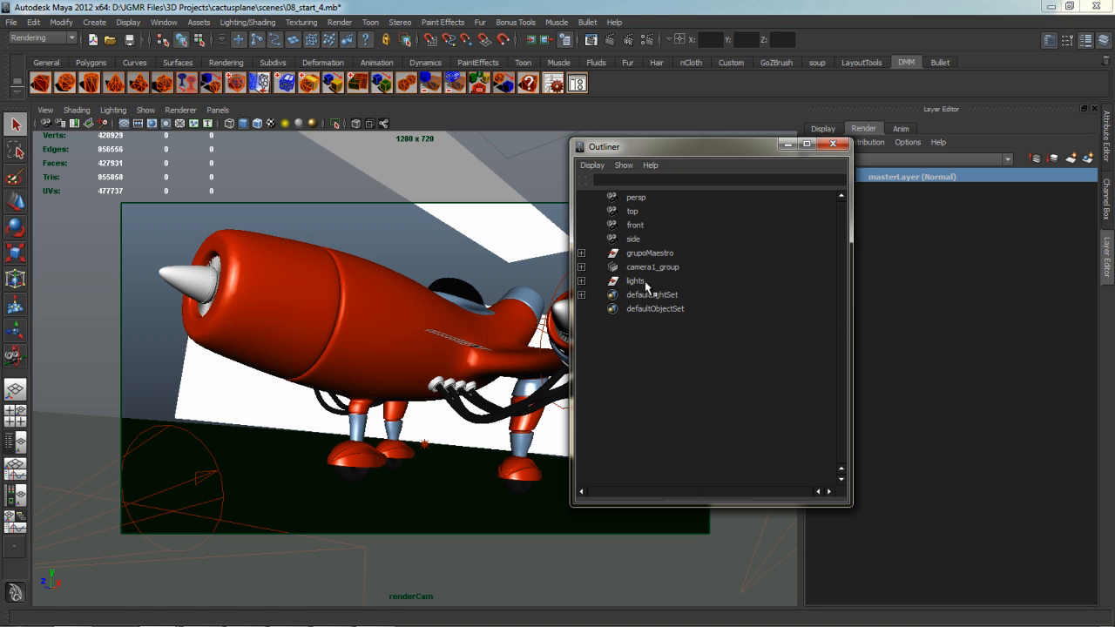
left_click_drag(715, 145, 748, 91)
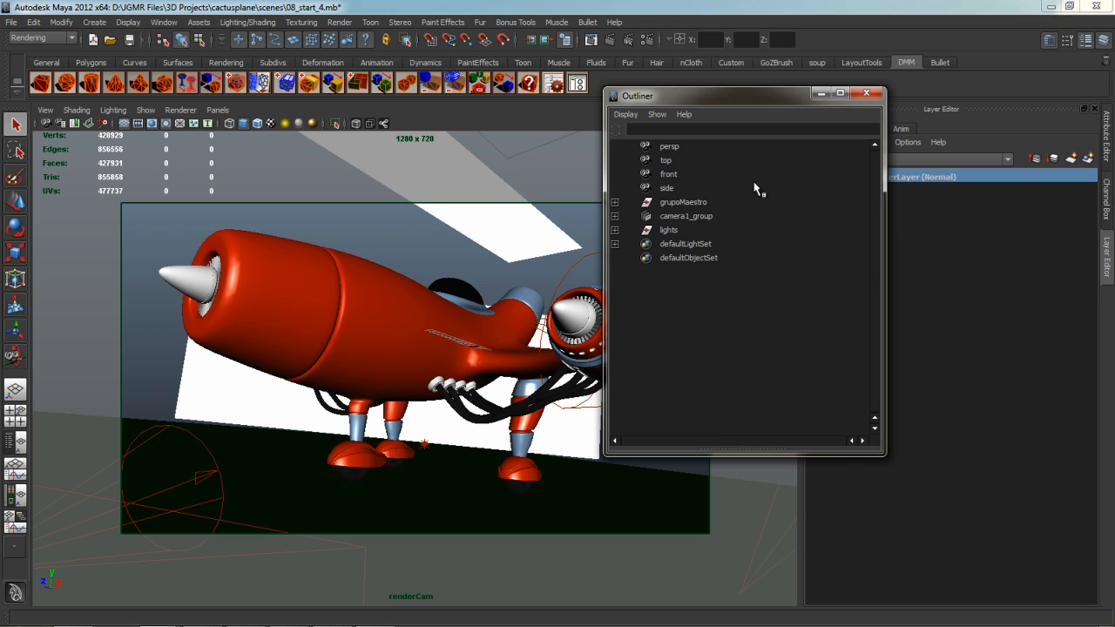
left_click(688, 203)
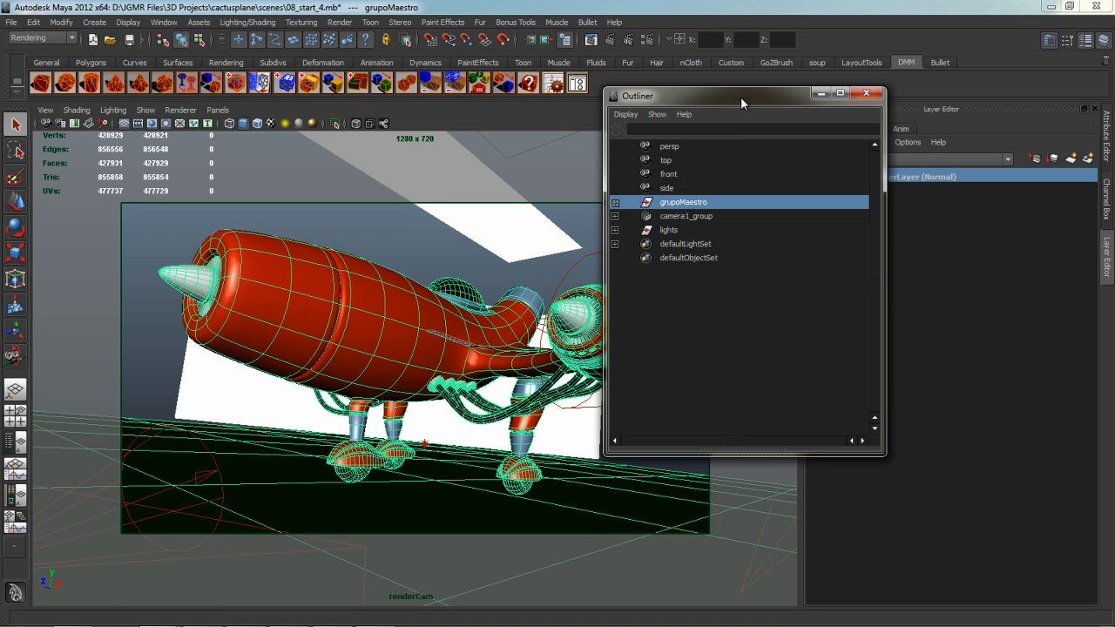
left_click(868, 93)
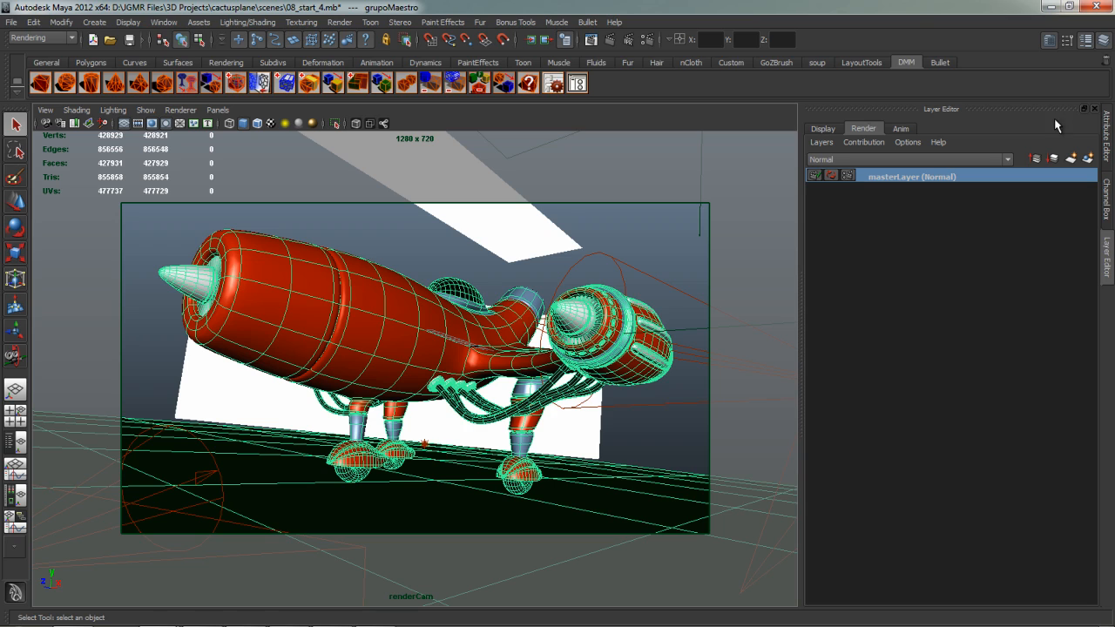
left_click(1089, 162)
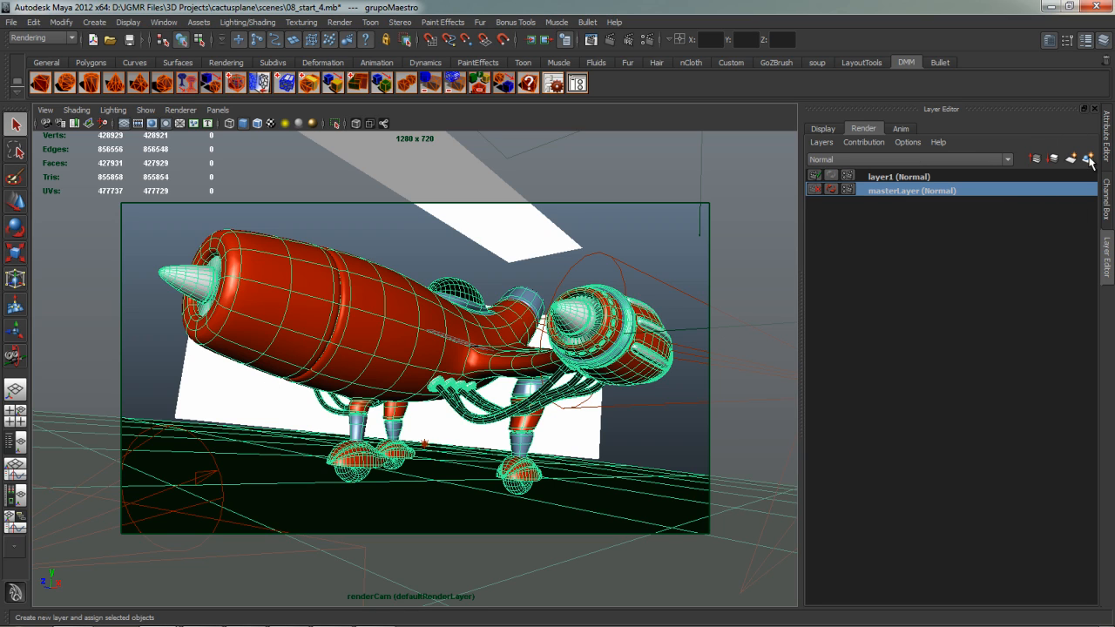
Rename the new render layer as AO.
double_click(878, 176)
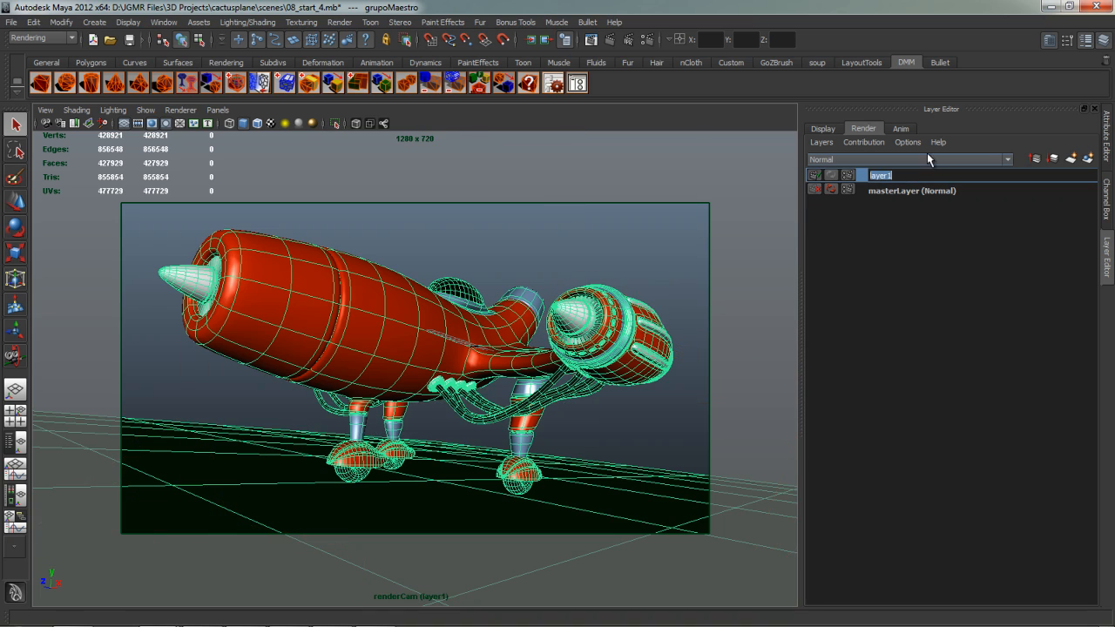
type("AO")
key("Return")
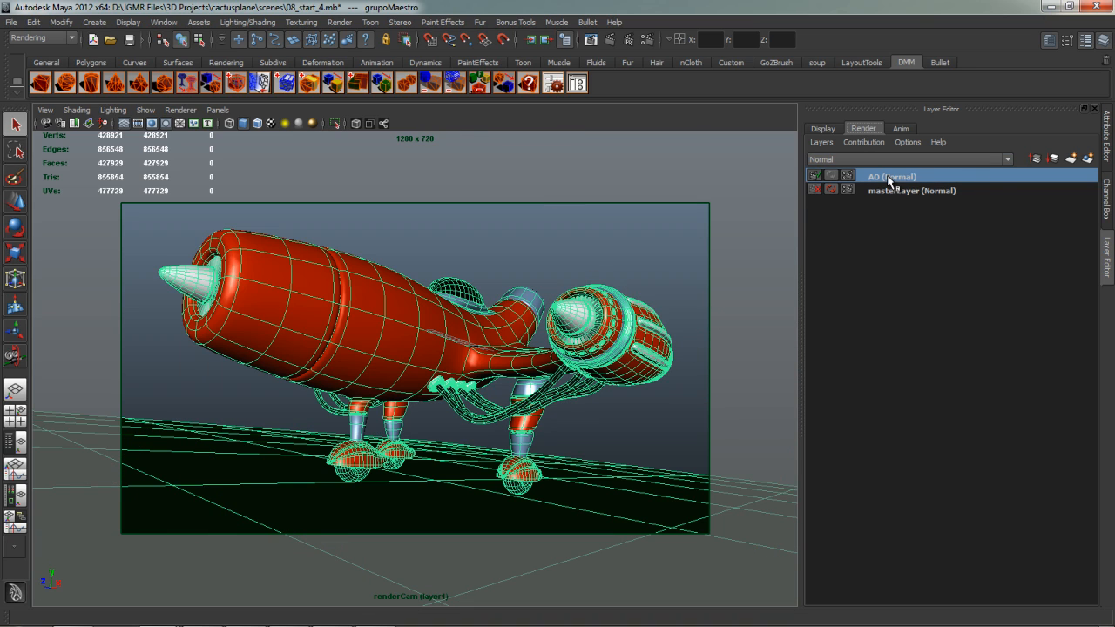
Apply the Occlusion preset to the AO render layer's attributes.
right_click(889, 181)
left_click(926, 339)
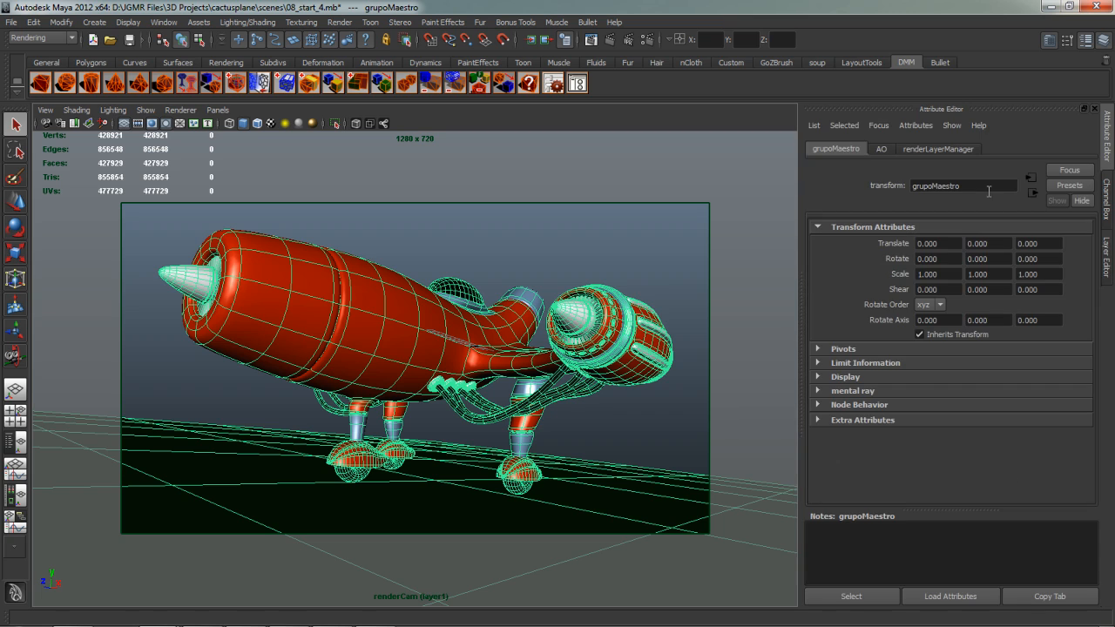
left_click(882, 149)
left_click(1070, 185)
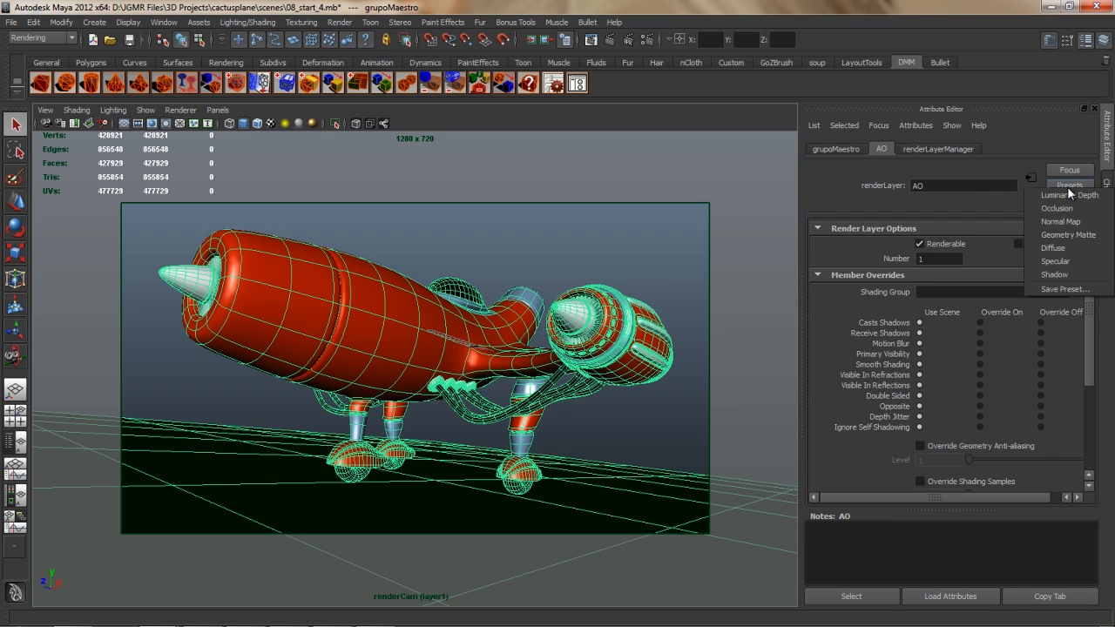
left_click(1064, 208)
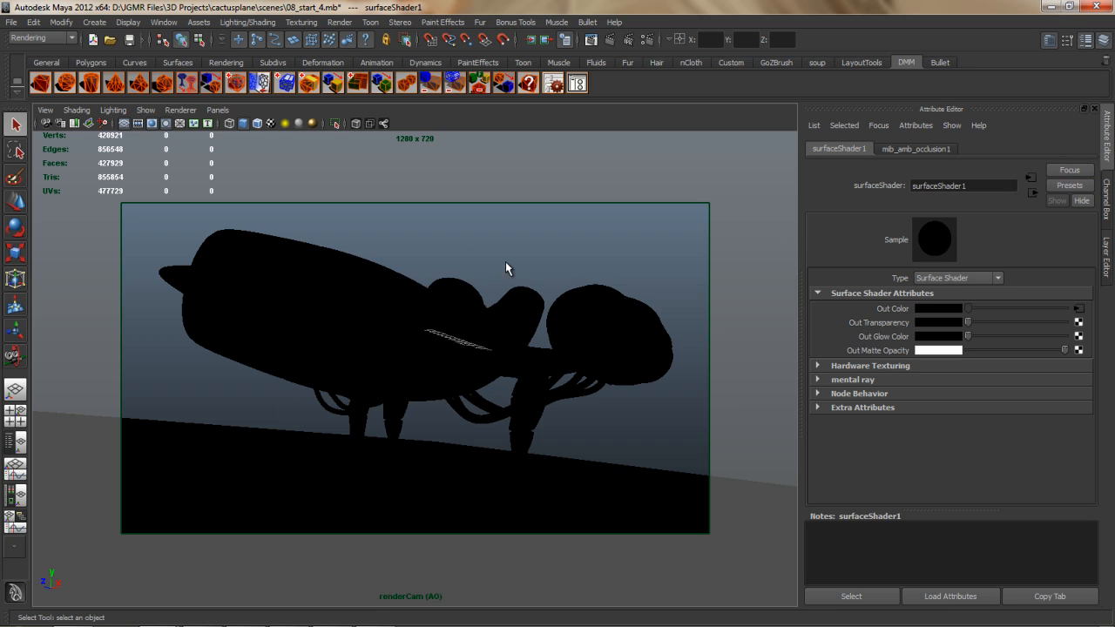
Graph the input and output connections of surfaceShader1 in the Hypershade to examine the occlusion network.
right_click(543, 255)
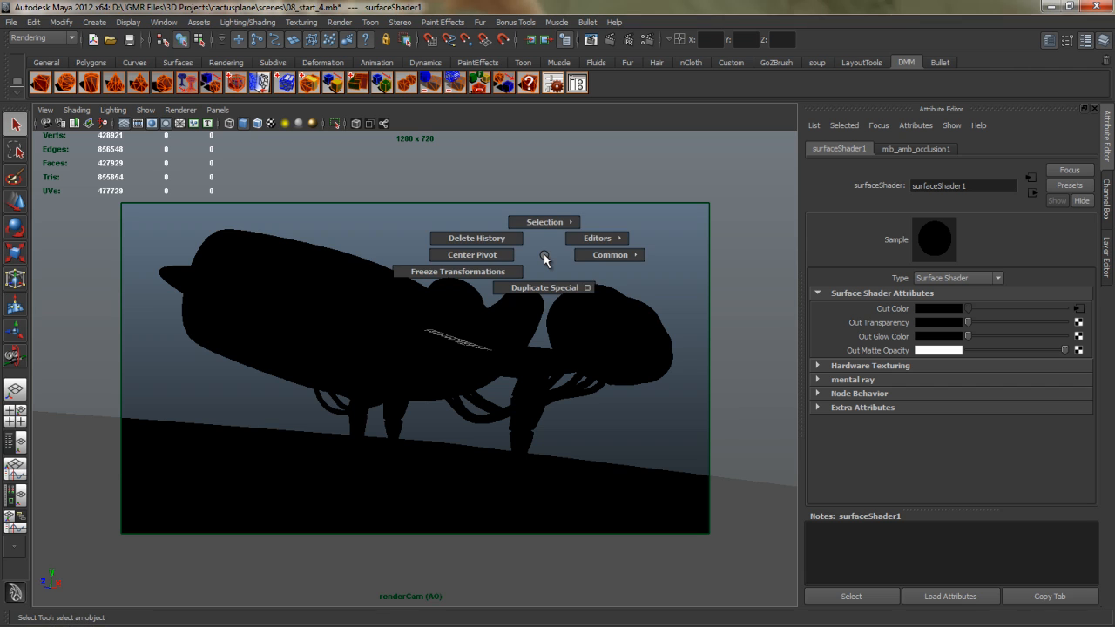
mouse_move(615, 237)
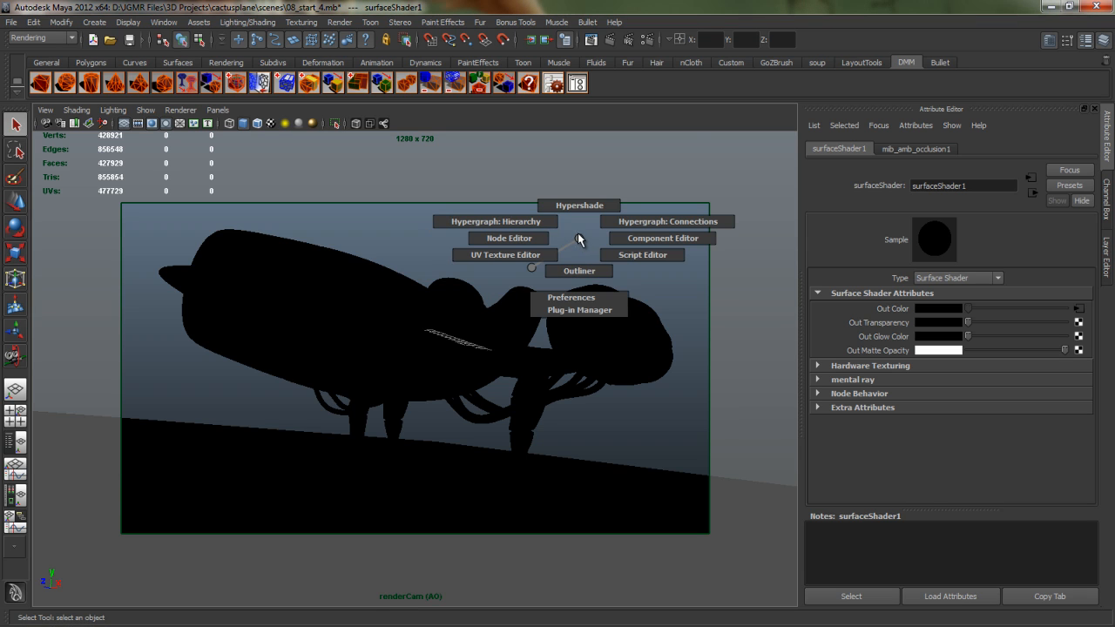
left_click(574, 214)
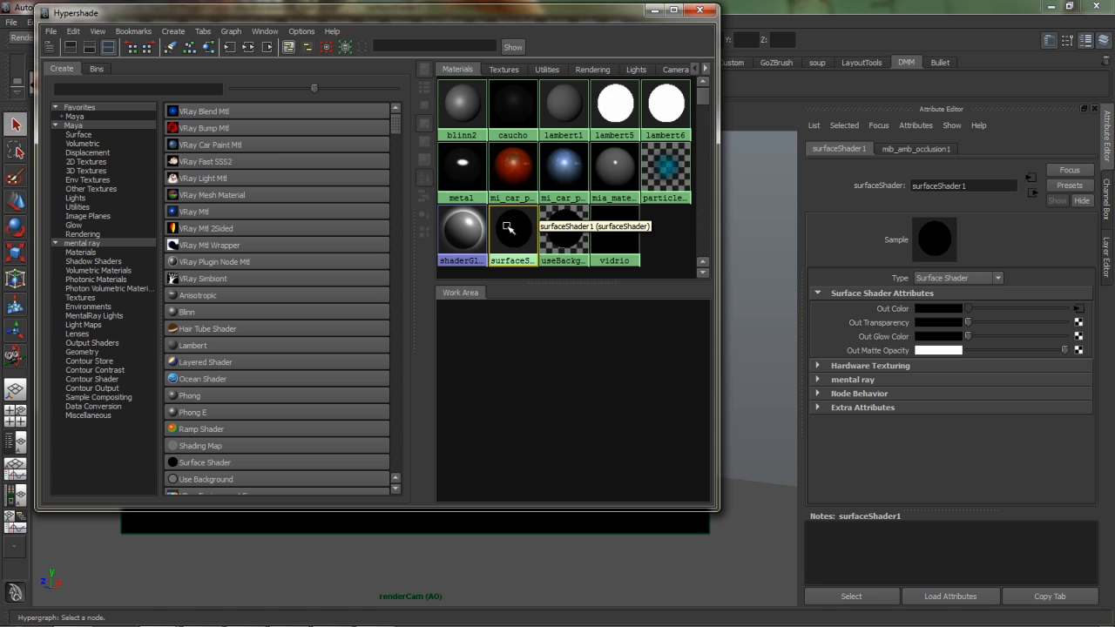
left_click(247, 47)
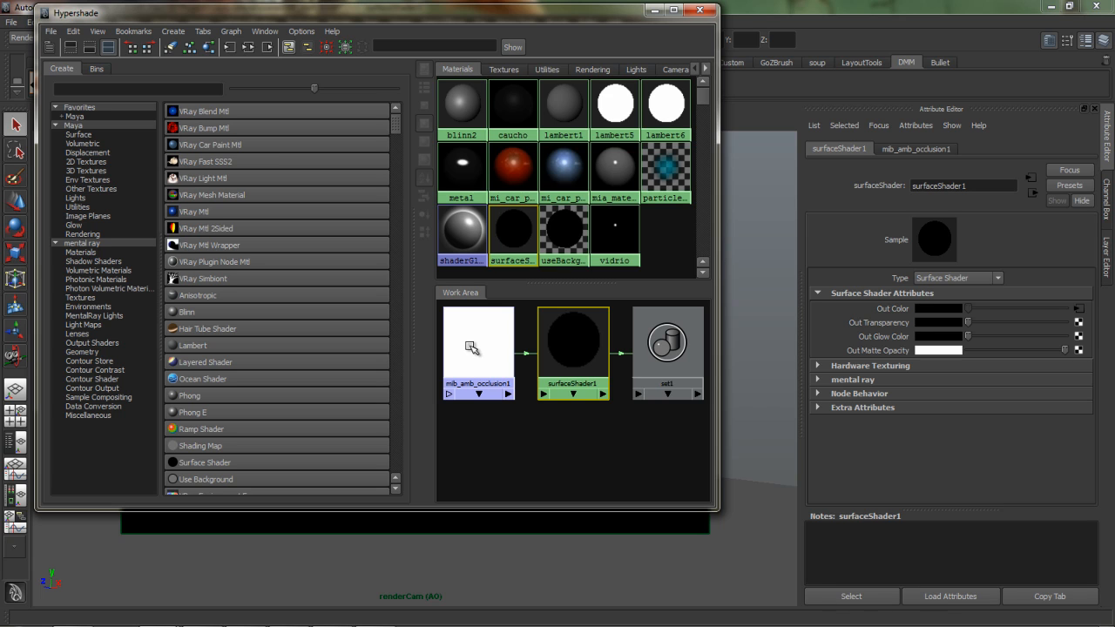
left_click(655, 9)
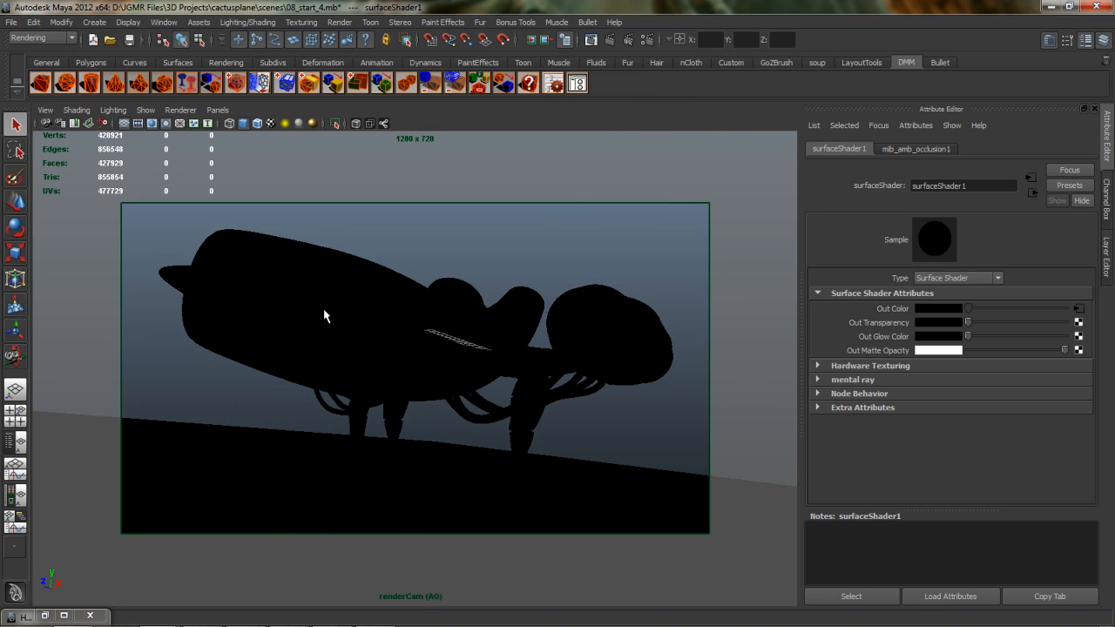
Set the samples of the mib_amb_occlusion1 node feeding surfaceShader1 to 64.
left_click(44, 615)
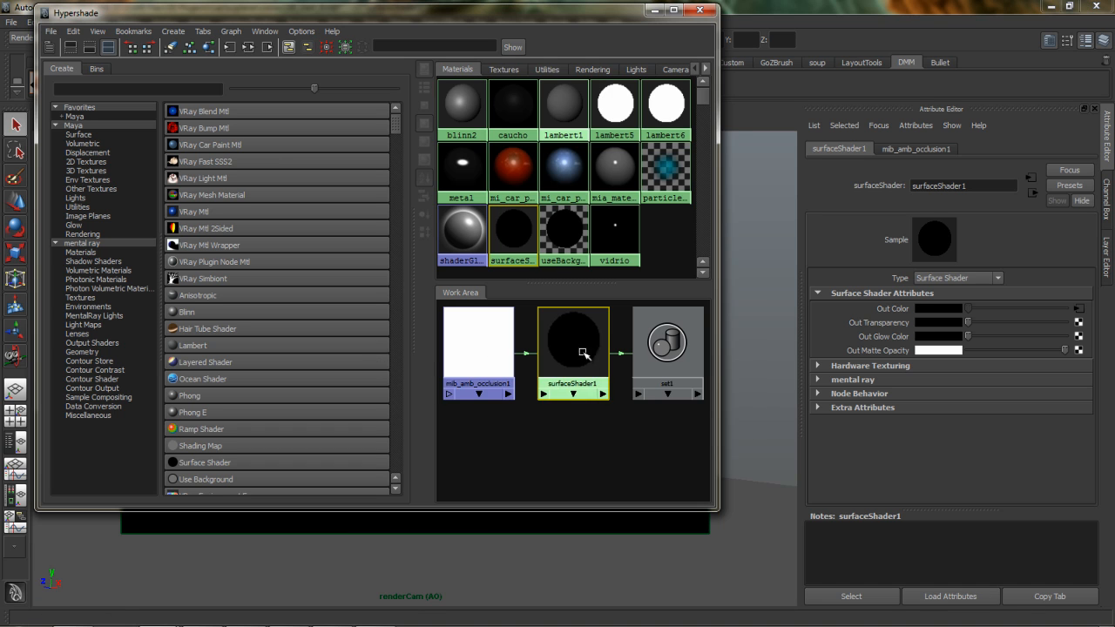
left_click(510, 331)
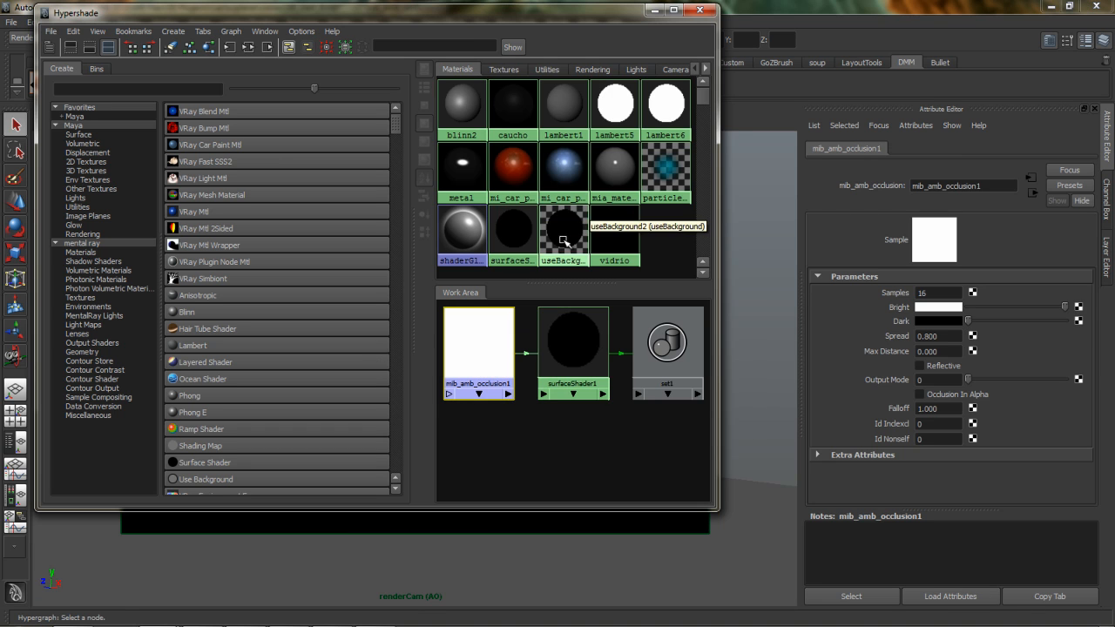
left_click(655, 10)
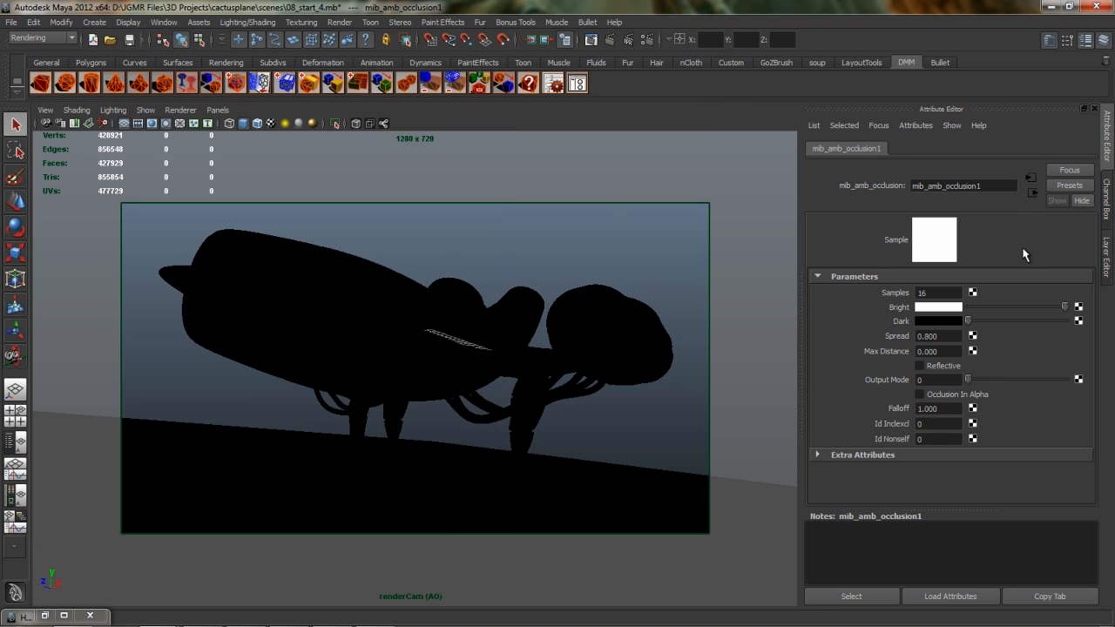
double_click(941, 293)
type("64")
key("Tab")
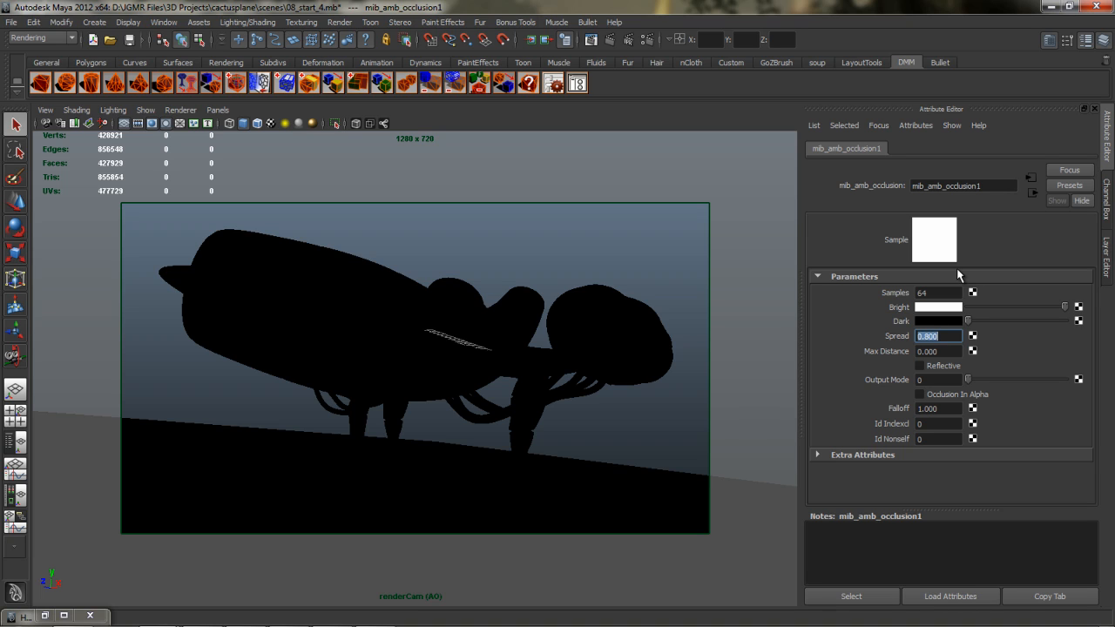
Switch to masterLayer and create a new render layer containing the grupoMaestro group and directionalLight1.
left_click(1106, 255)
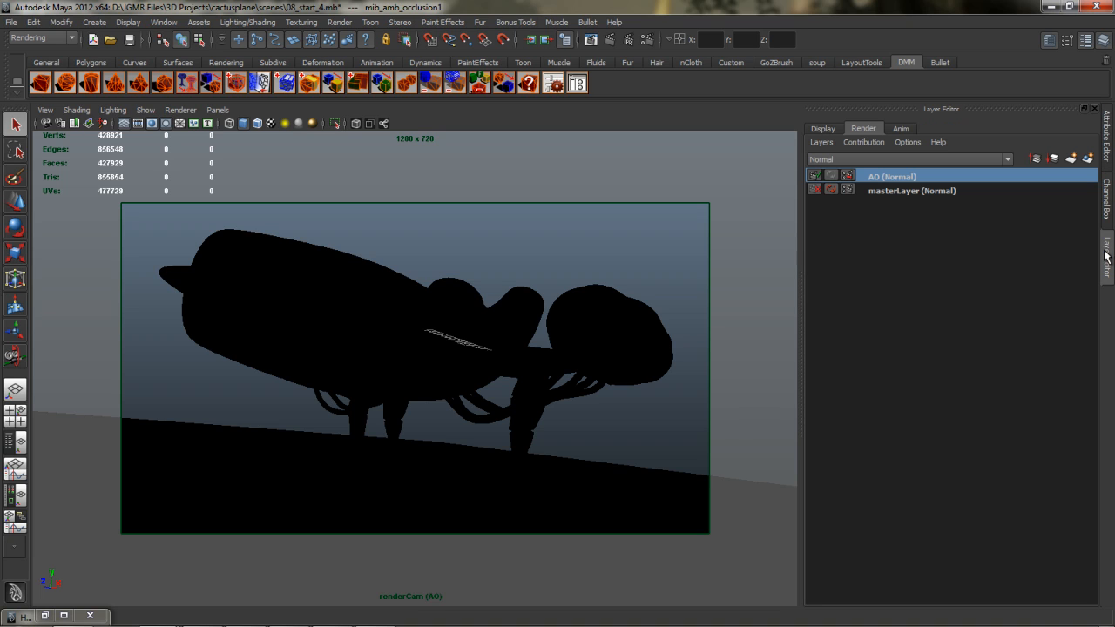
left_click(899, 191)
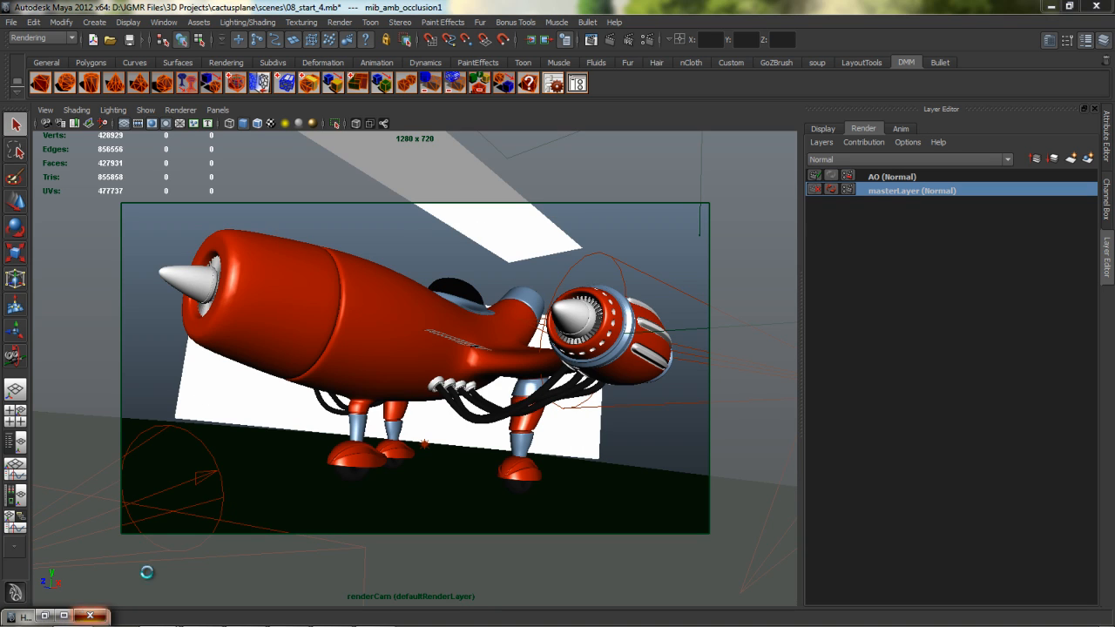
left_click_drag(459, 254, 493, 262)
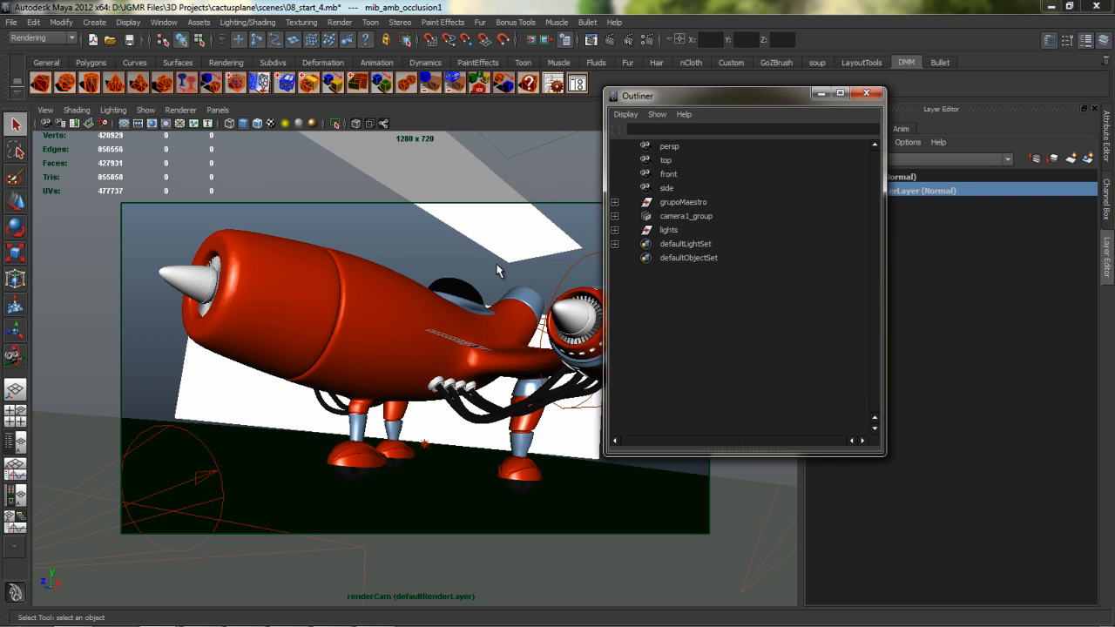
left_click(684, 203)
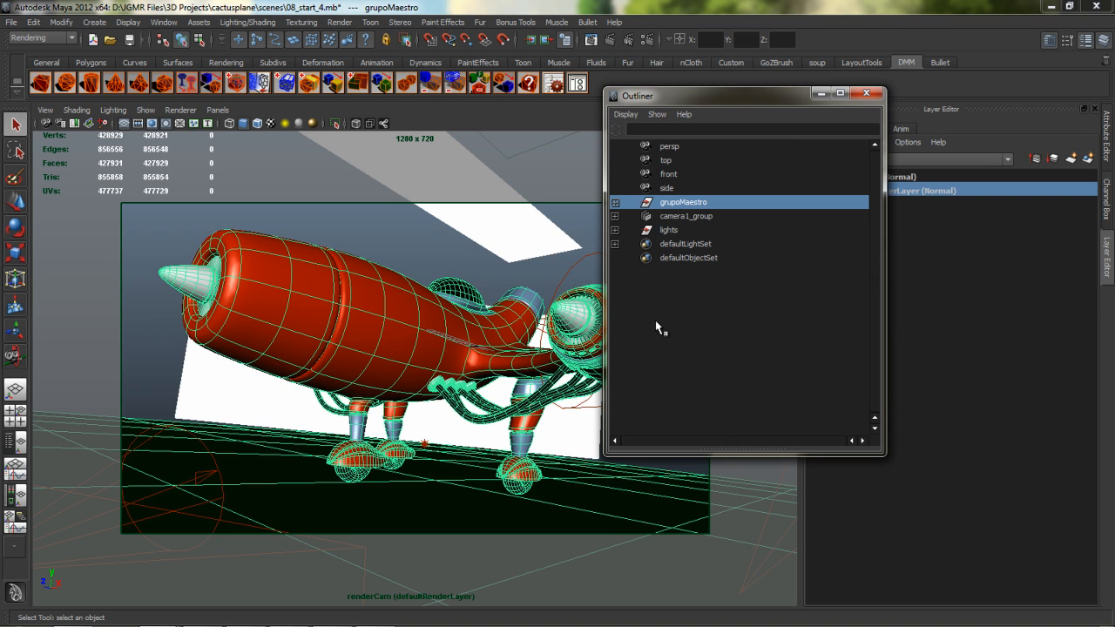
left_click(616, 230)
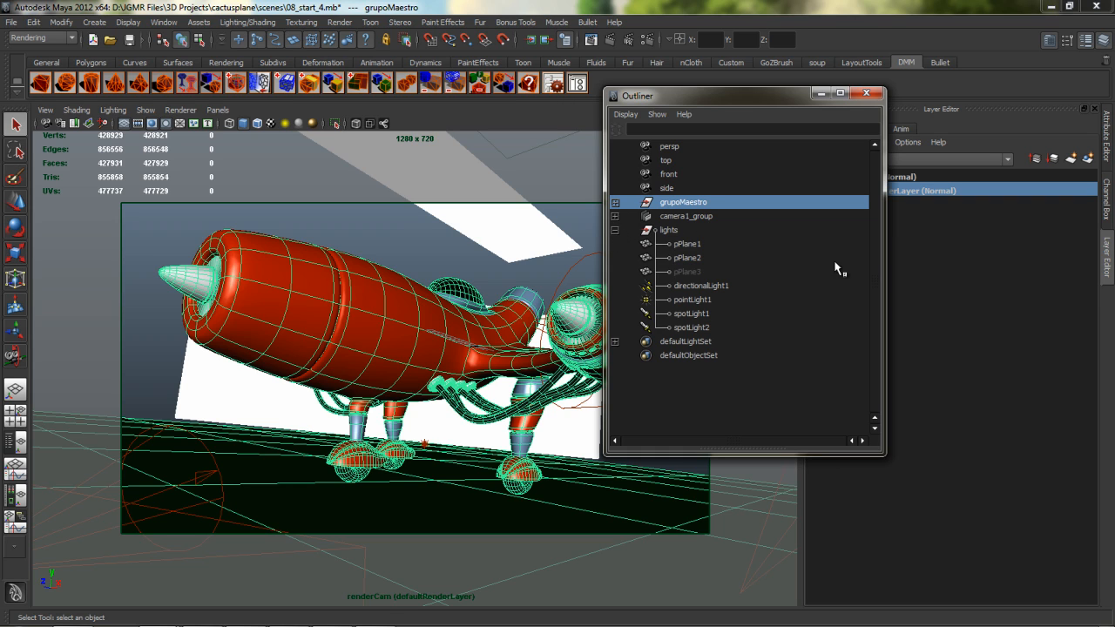
left_click(704, 286)
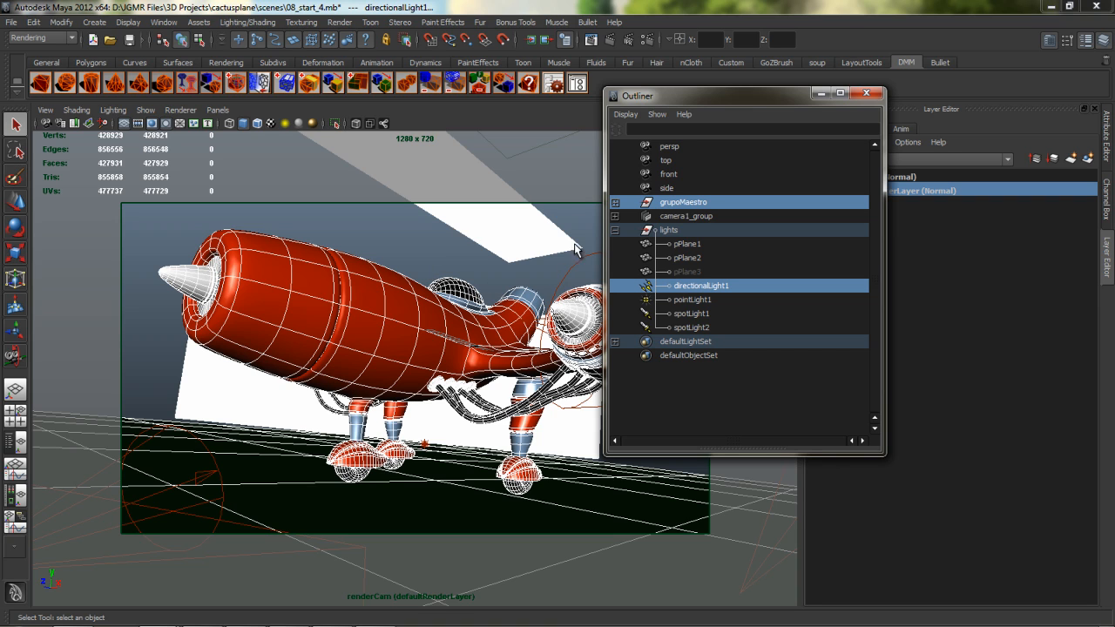
left_click_drag(806, 96, 643, 121)
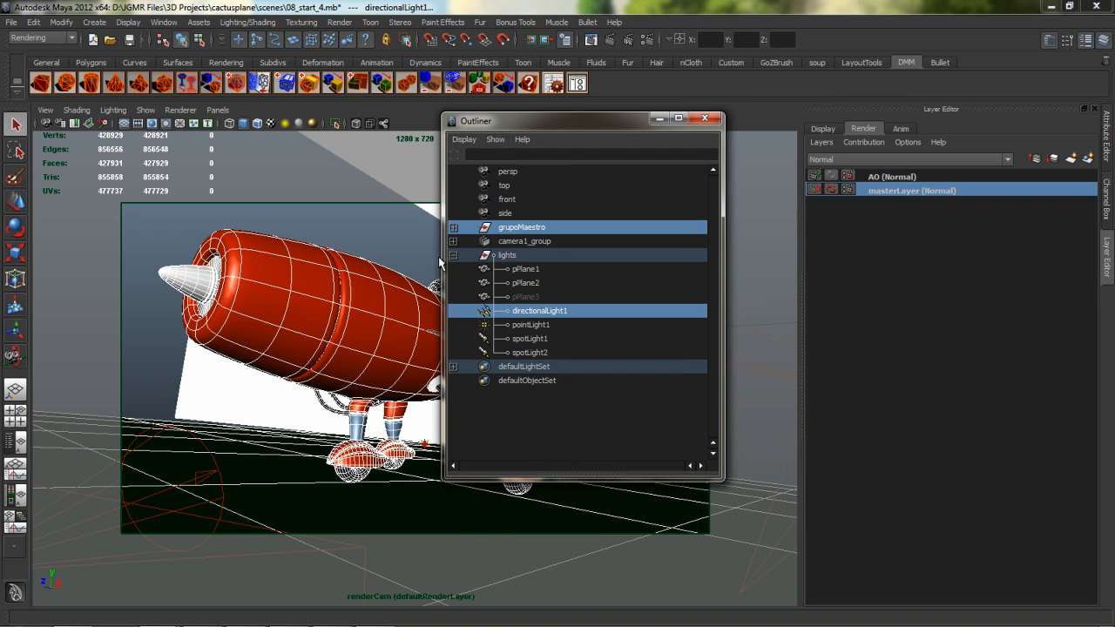
left_click(1090, 160)
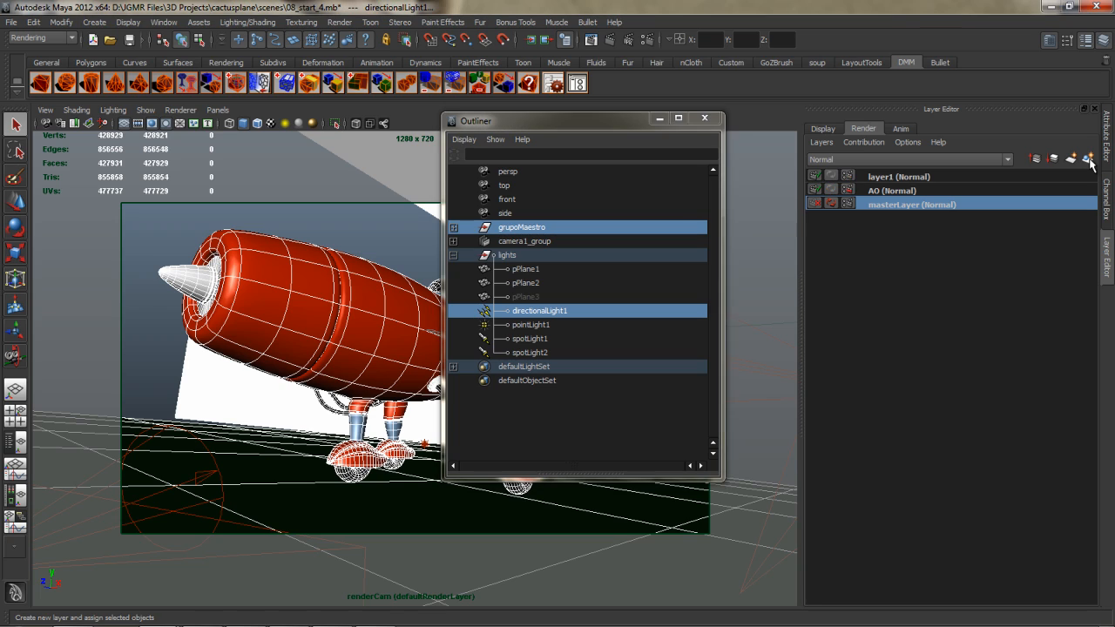
Rename the new render layer as Shadow and close the Outliner.
double_click(899, 177)
type("Shadow")
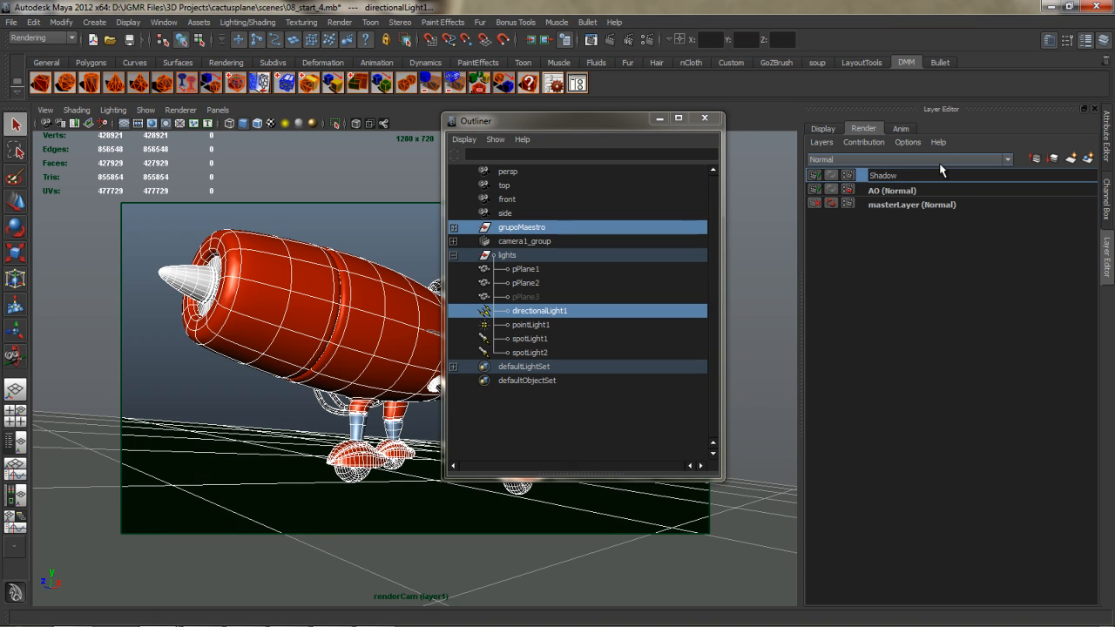
key("Return")
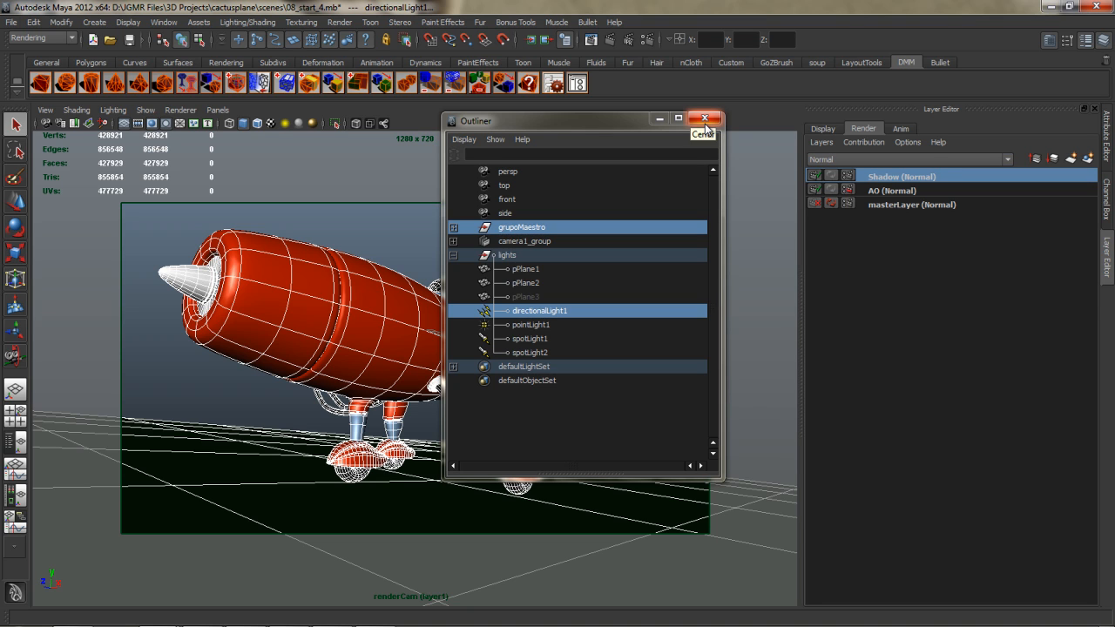
left_click(705, 119)
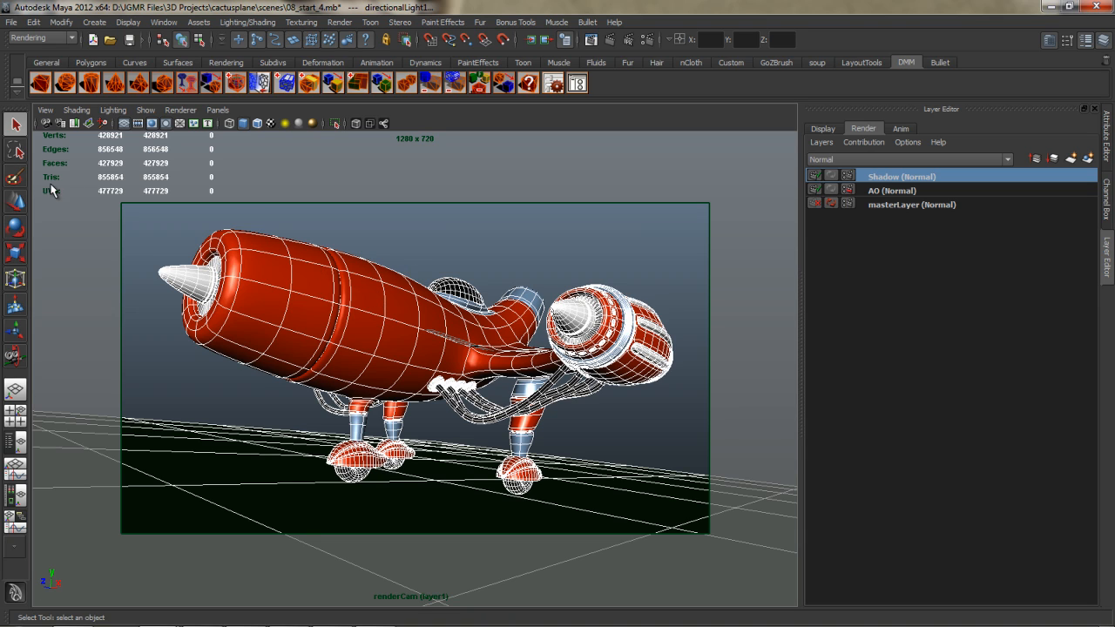
Expand the grupoMaestro group in the Outliner and examine the Render Stats of the fuselajePrincipal shape.
left_click(1107, 135)
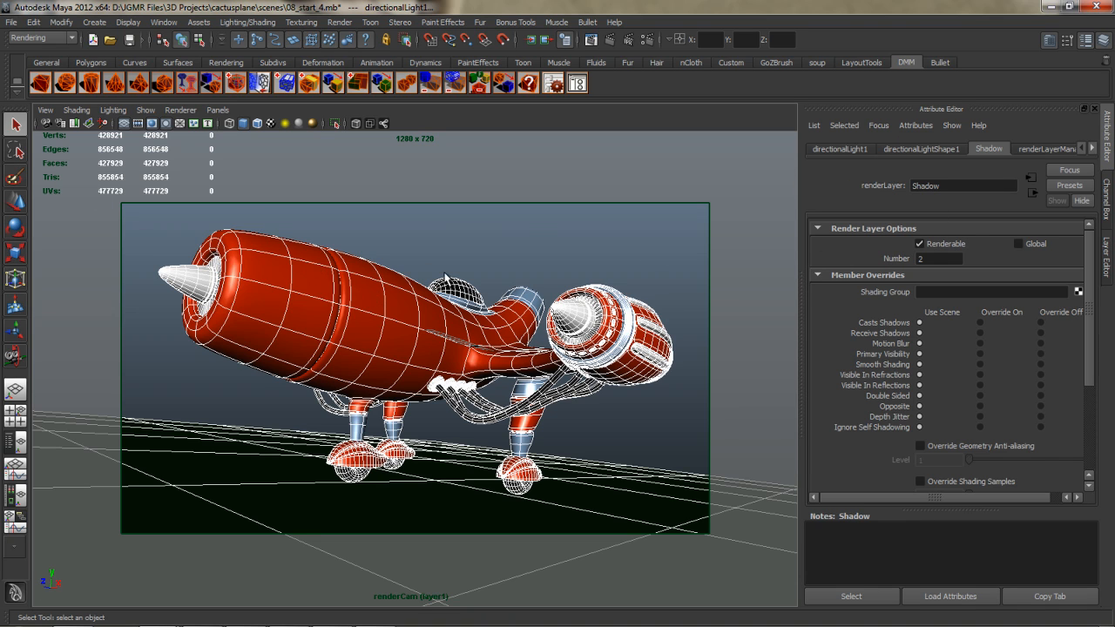
left_click_drag(488, 249, 481, 266)
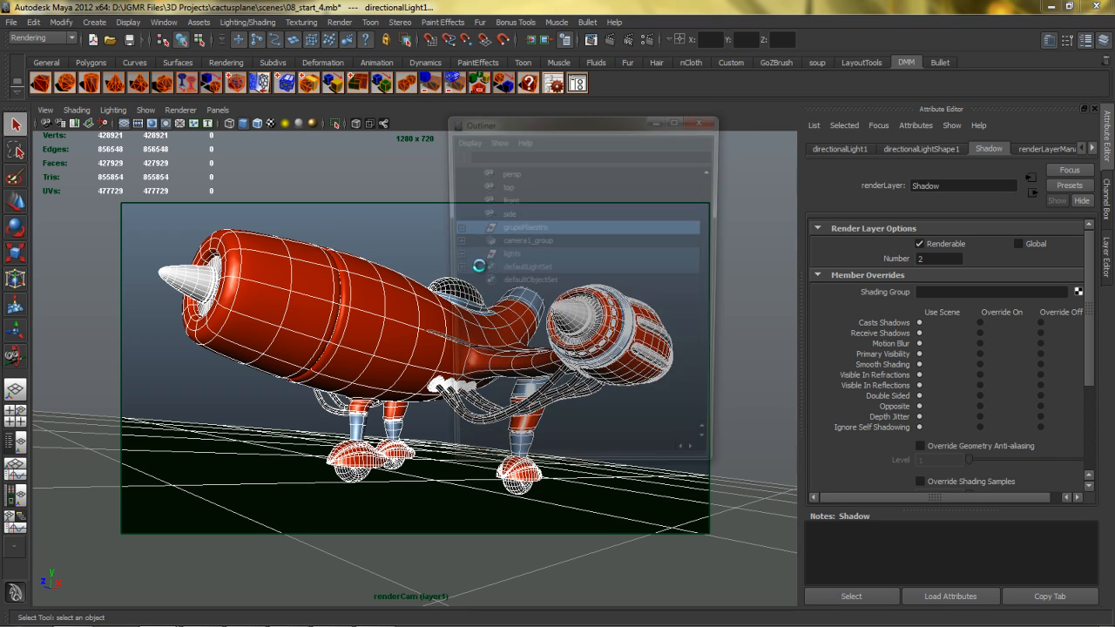
left_click(522, 228)
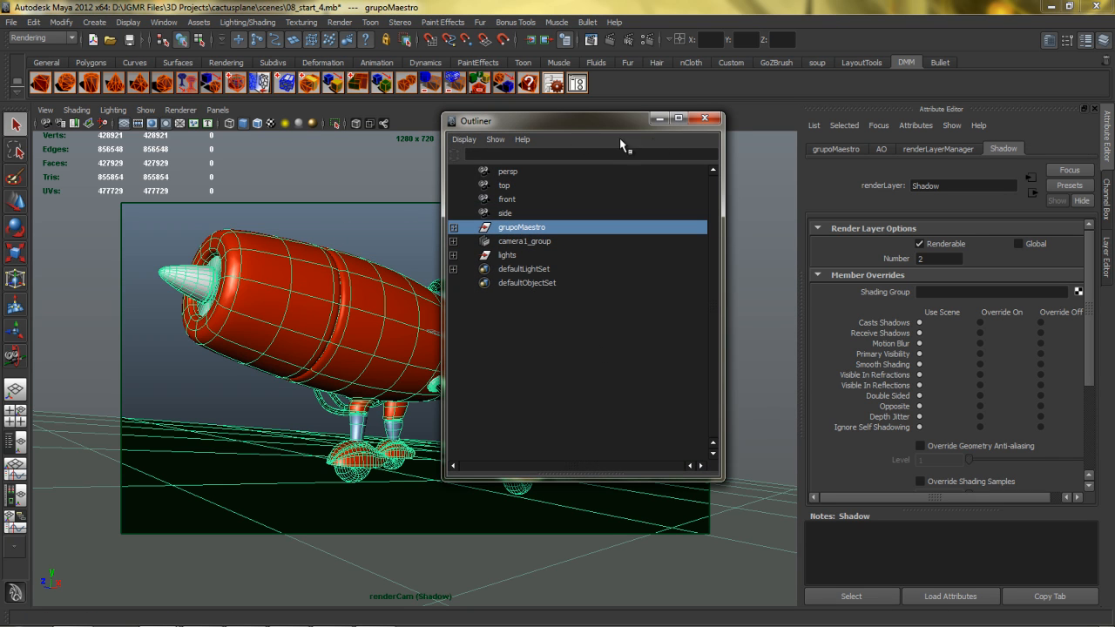
left_click_drag(579, 121, 580, 105)
left_click(836, 149)
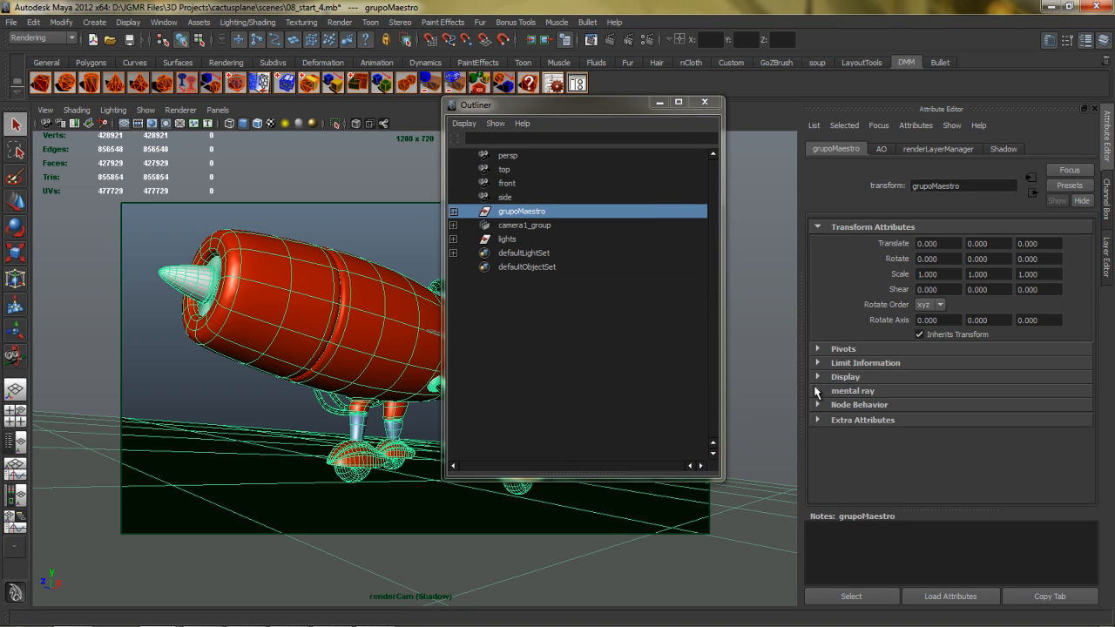
left_click(453, 212)
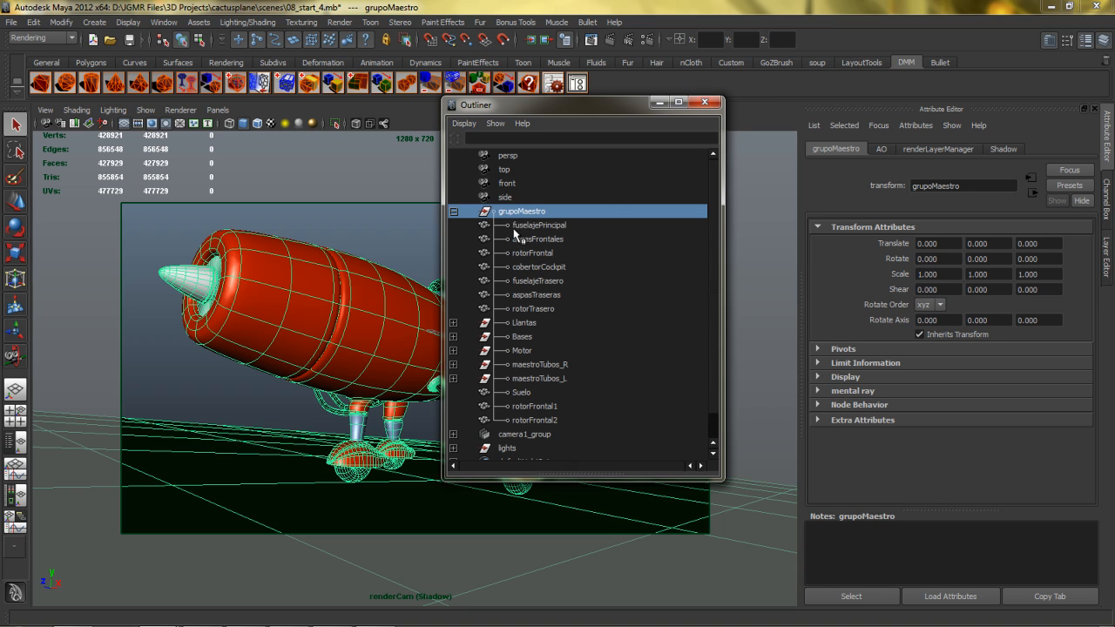
left_click(527, 225)
left_click(820, 310)
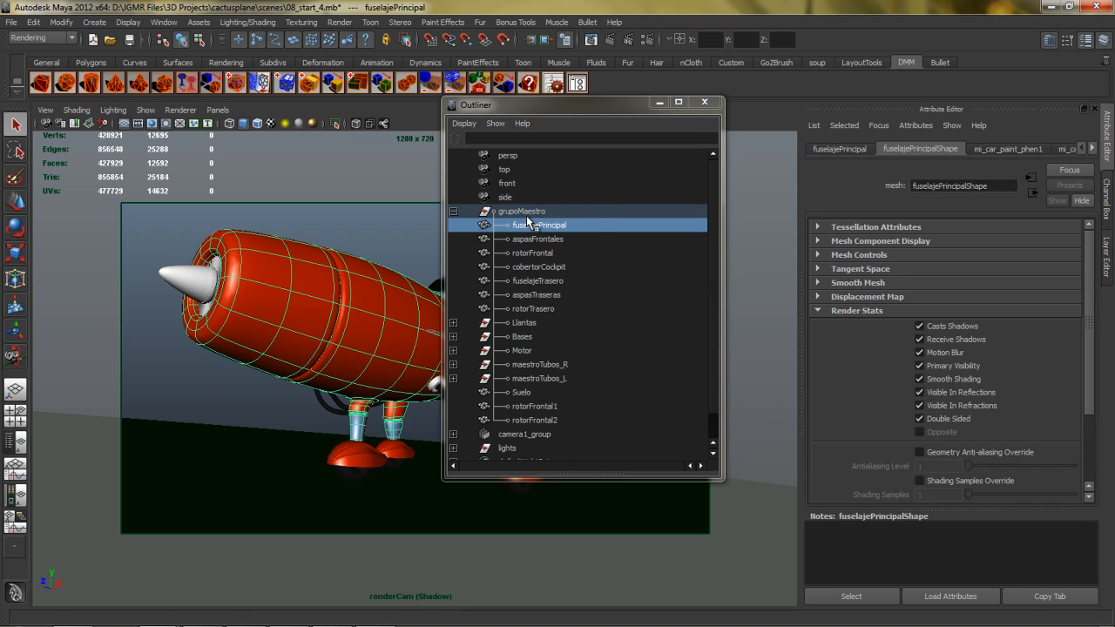
left_click_drag(572, 107, 850, 111)
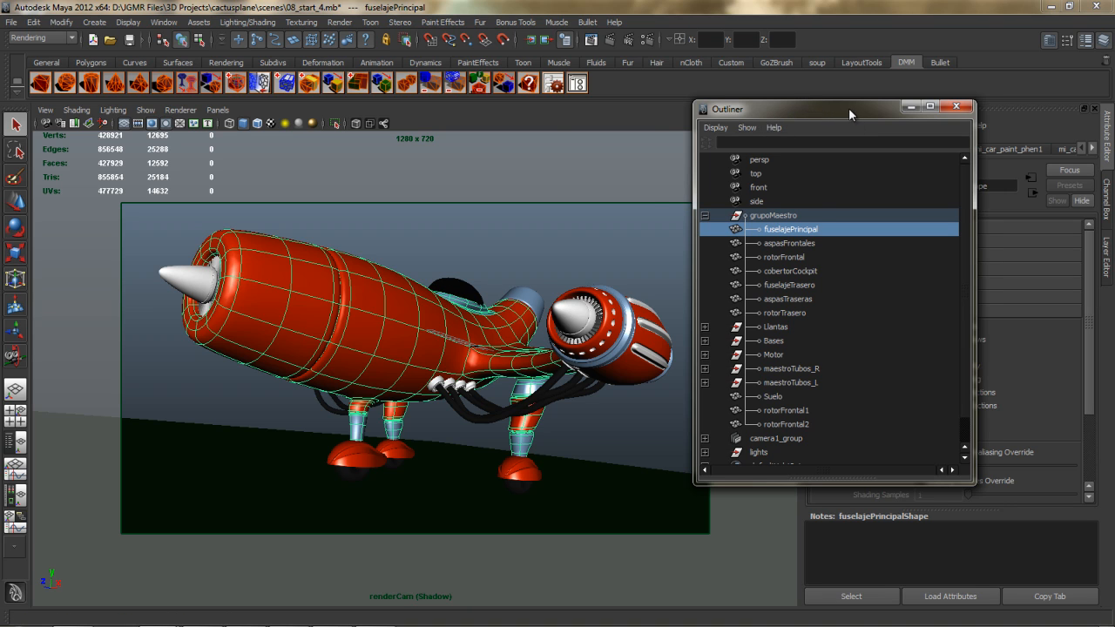
left_click_drag(849, 108, 680, 75)
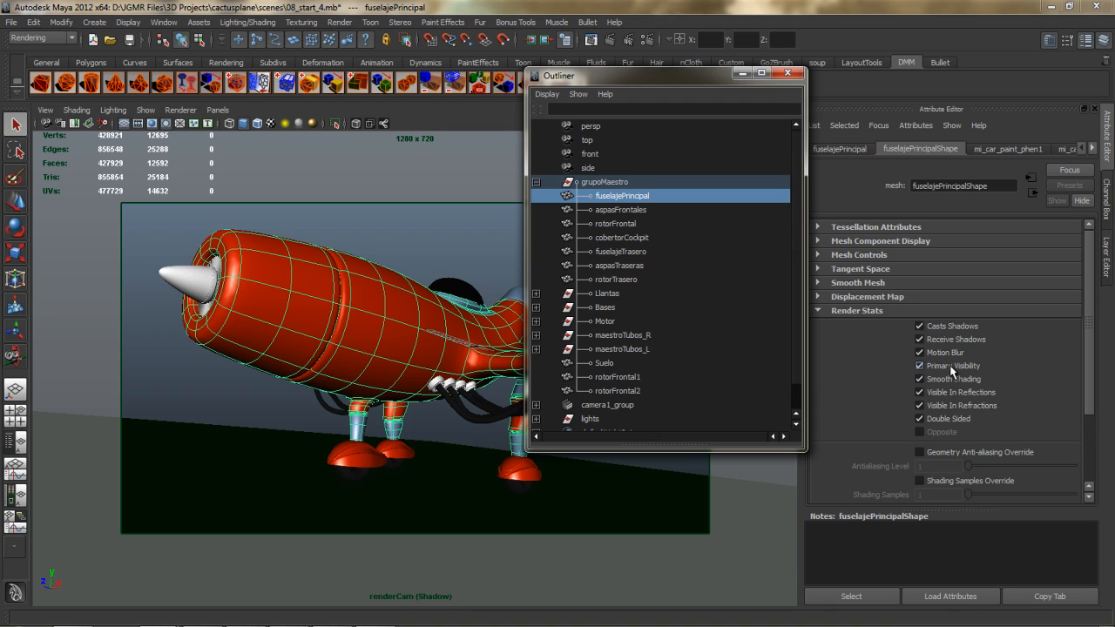
Select every child of grupoMaestro except the Suelo ground plane, including rotorFrontal1 and rotorFrontal2, and minimize the Outliner.
left_click(653, 183)
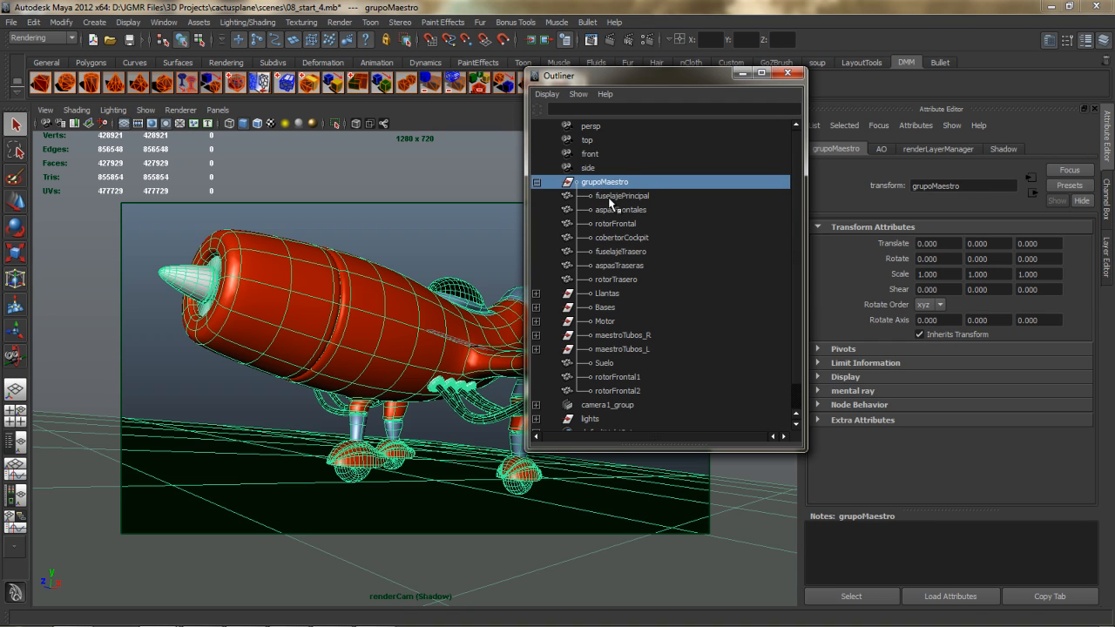
left_click(619, 198)
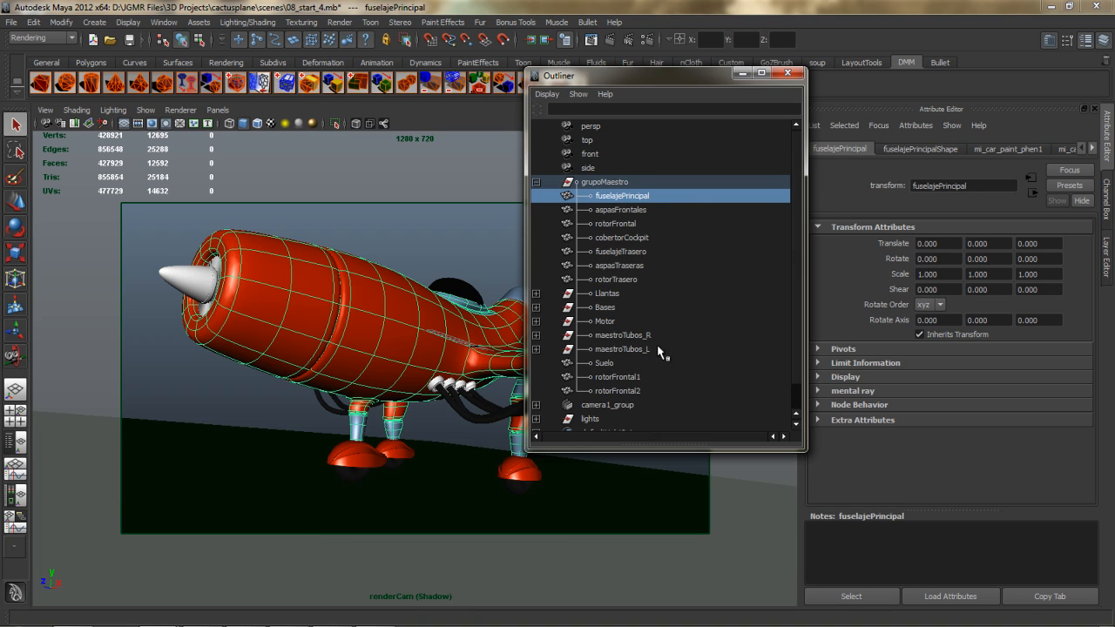
left_click(614, 349, "shift")
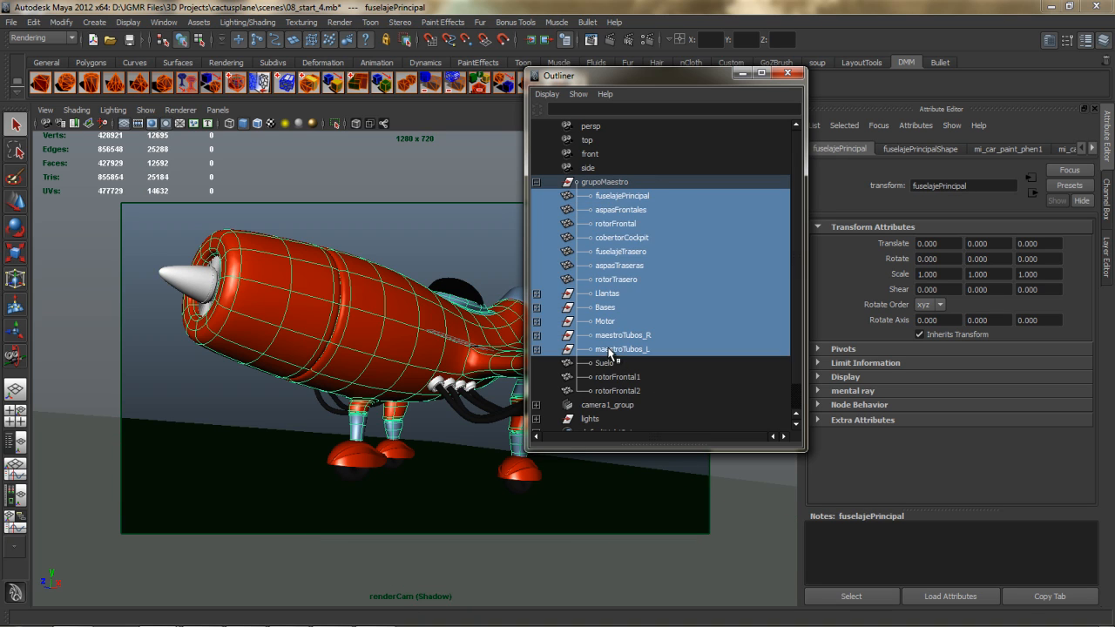
left_click(619, 379, "ctrl")
left_click(616, 390, "ctrl")
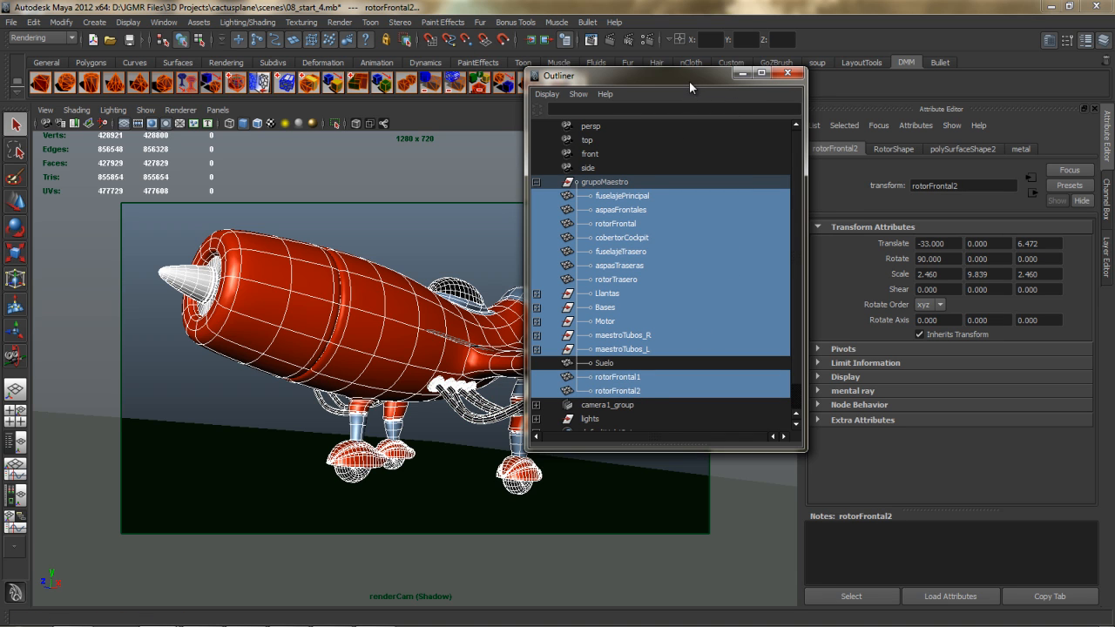
left_click_drag(689, 81, 725, 100)
left_click(778, 96)
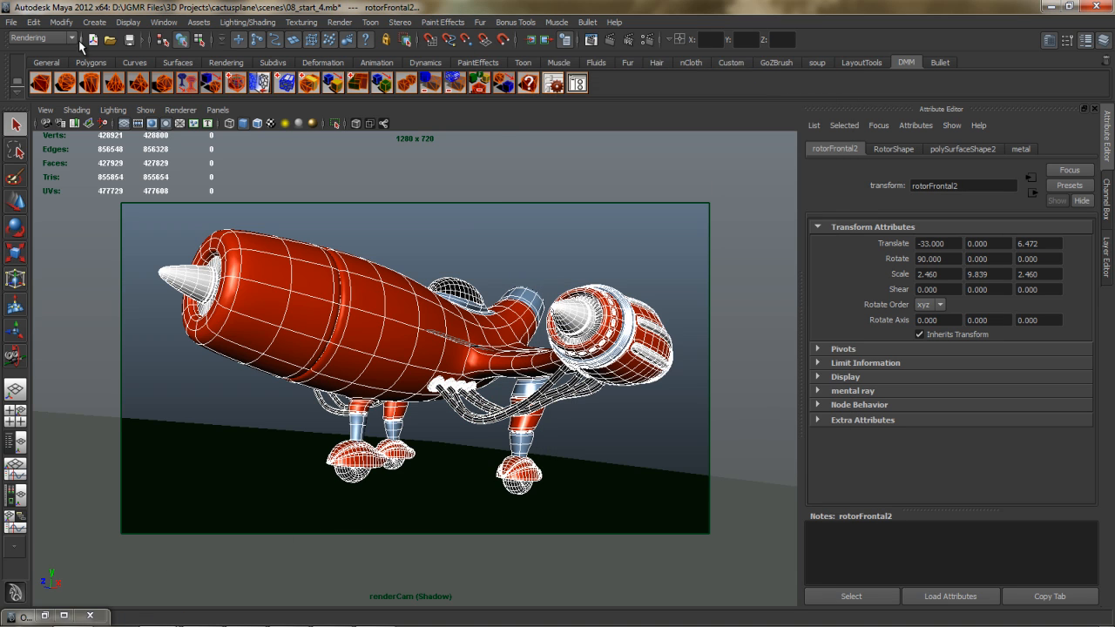
Turn off Primary Visibility for all selected shapes in the Attribute Spread Sheet and close it.
left_click(166, 23)
mouse_move(170, 43)
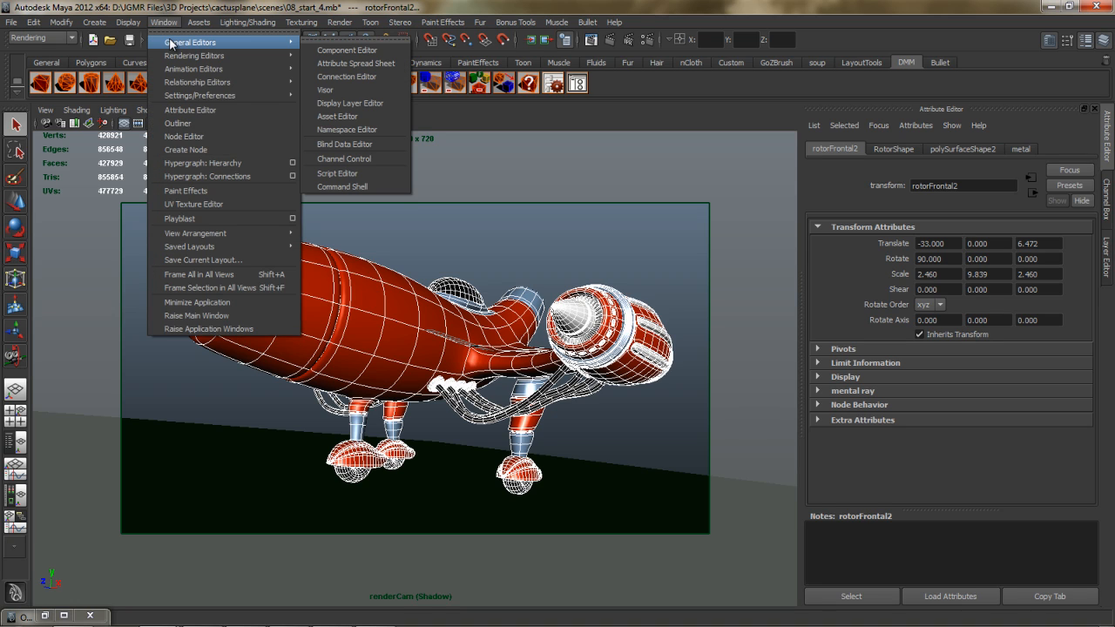
left_click(361, 64)
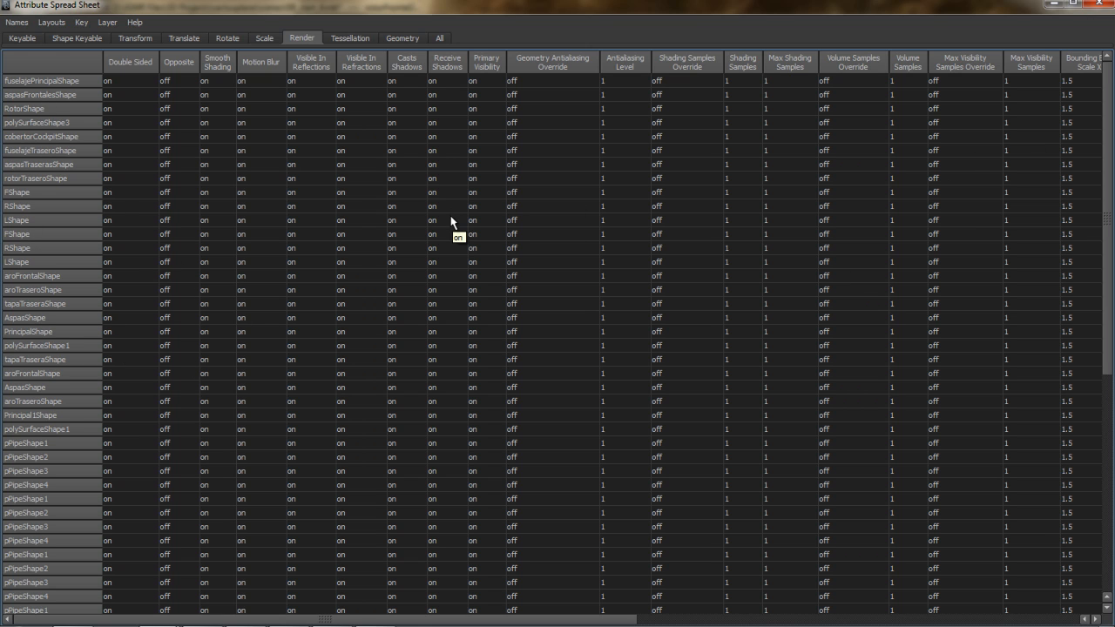
left_click(475, 80)
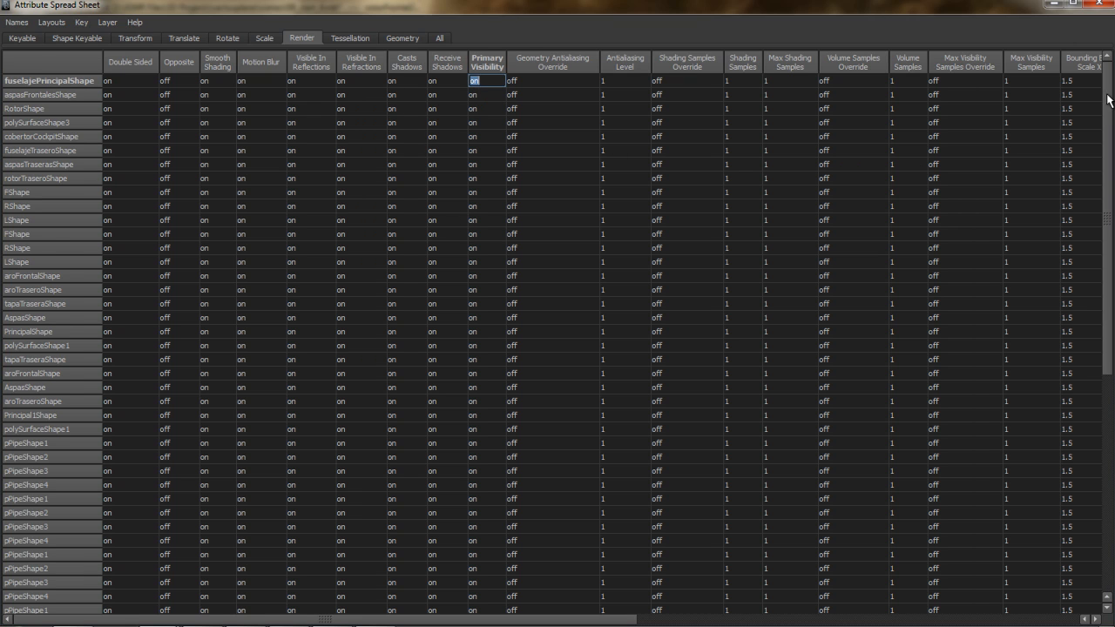
left_click_drag(1109, 100, 1110, 368)
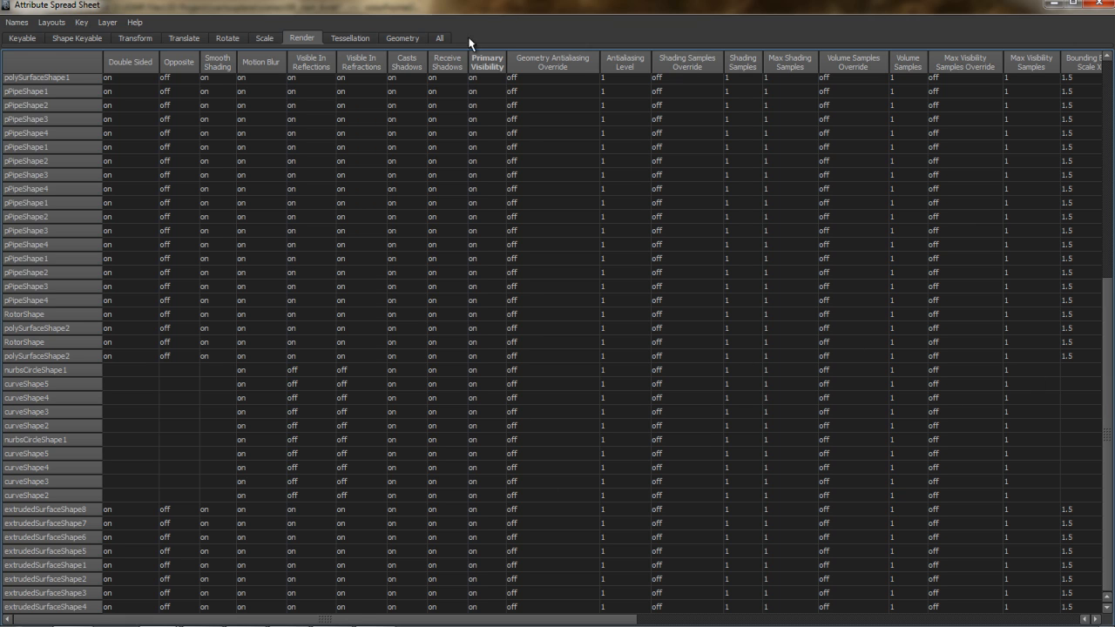
left_click(481, 606, "shift")
type("0")
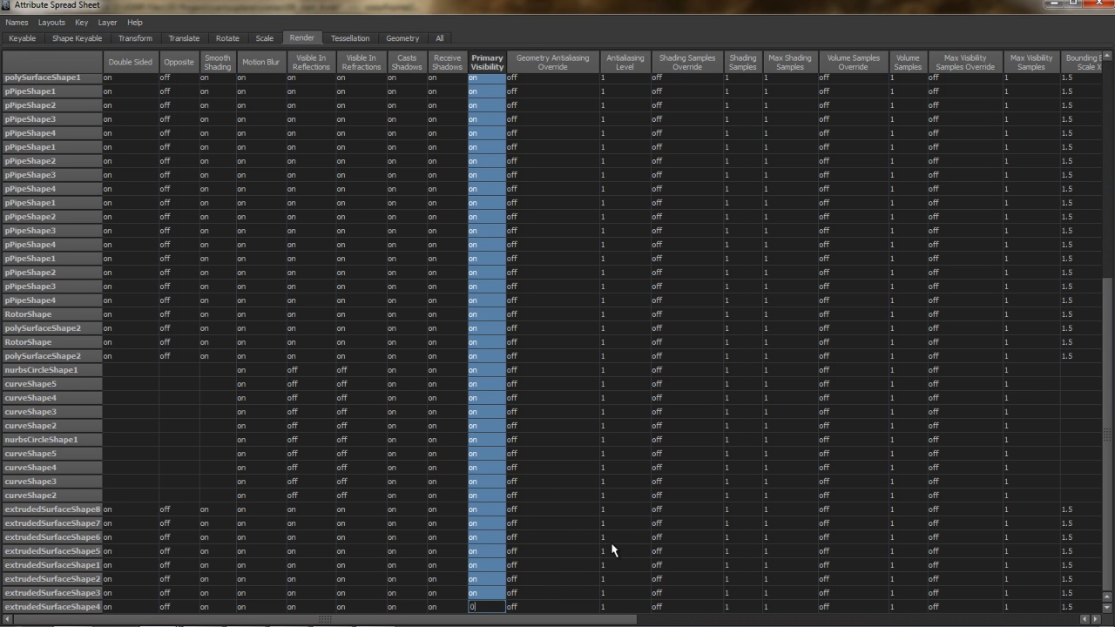
key("Return")
left_click(1096, 4)
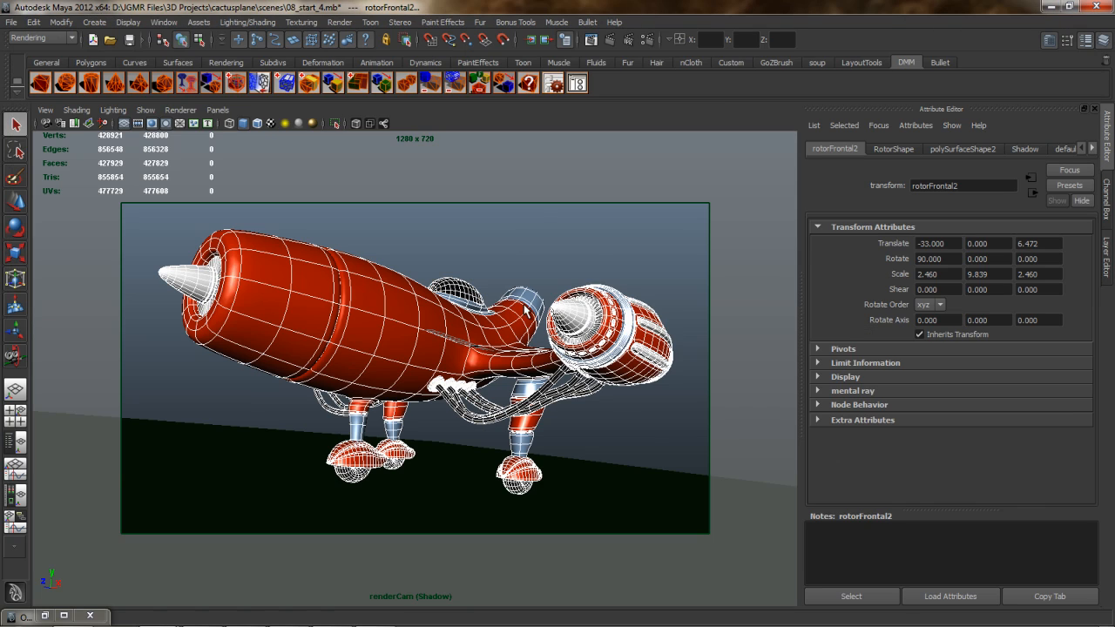
Clear the selection, select the Suelo ground plane and open the attributes of its useBackground2 material.
left_click(584, 245)
left_click(1107, 257)
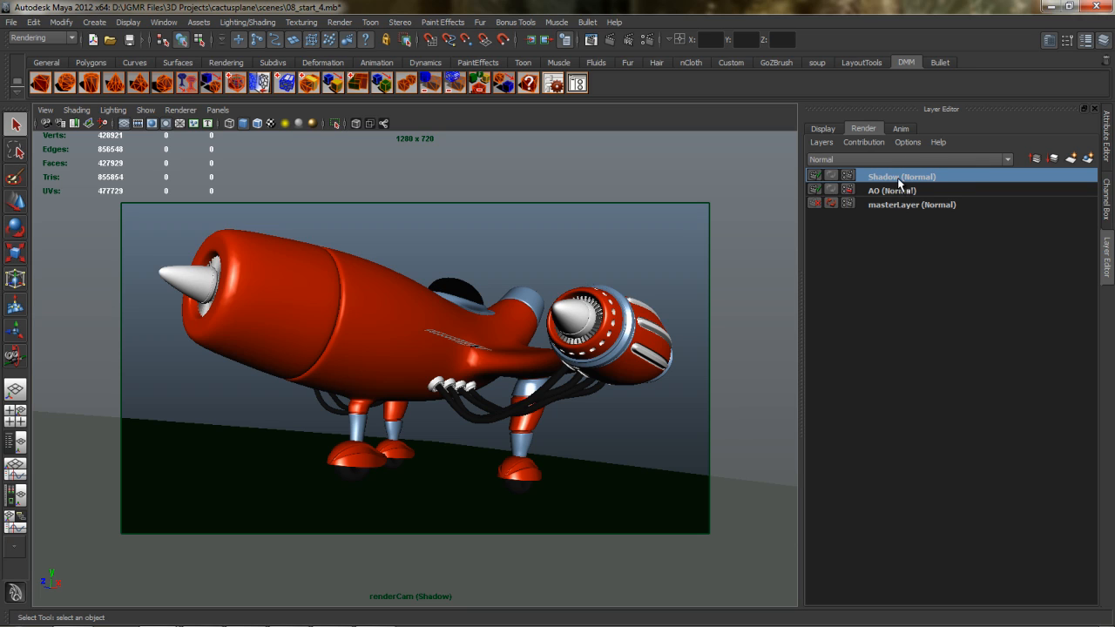
left_click(645, 483)
left_click(1106, 152)
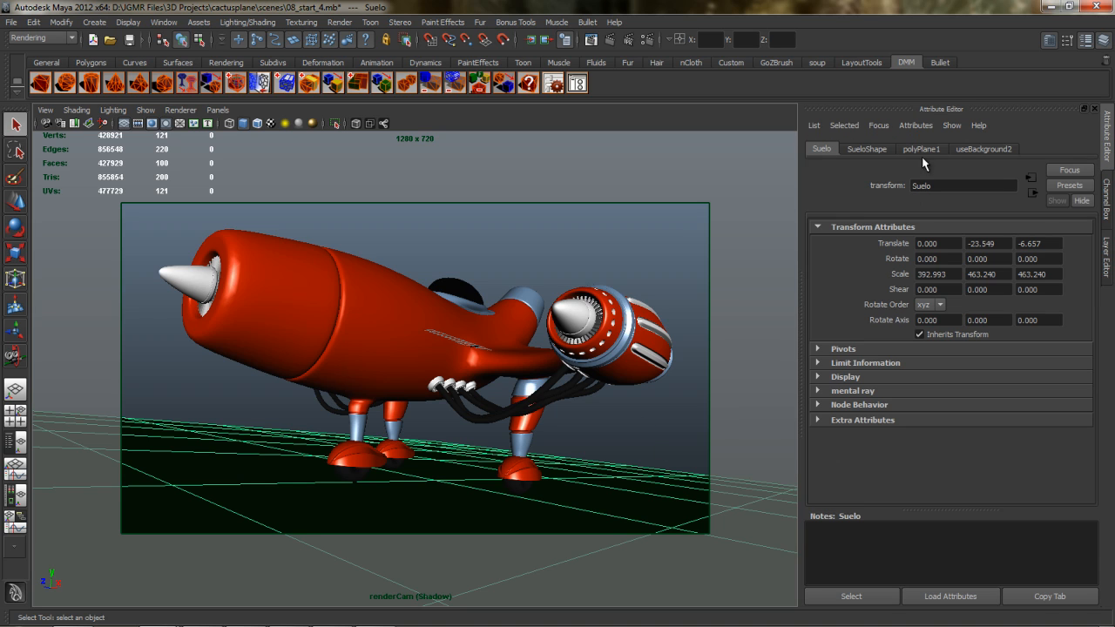
left_click(978, 150)
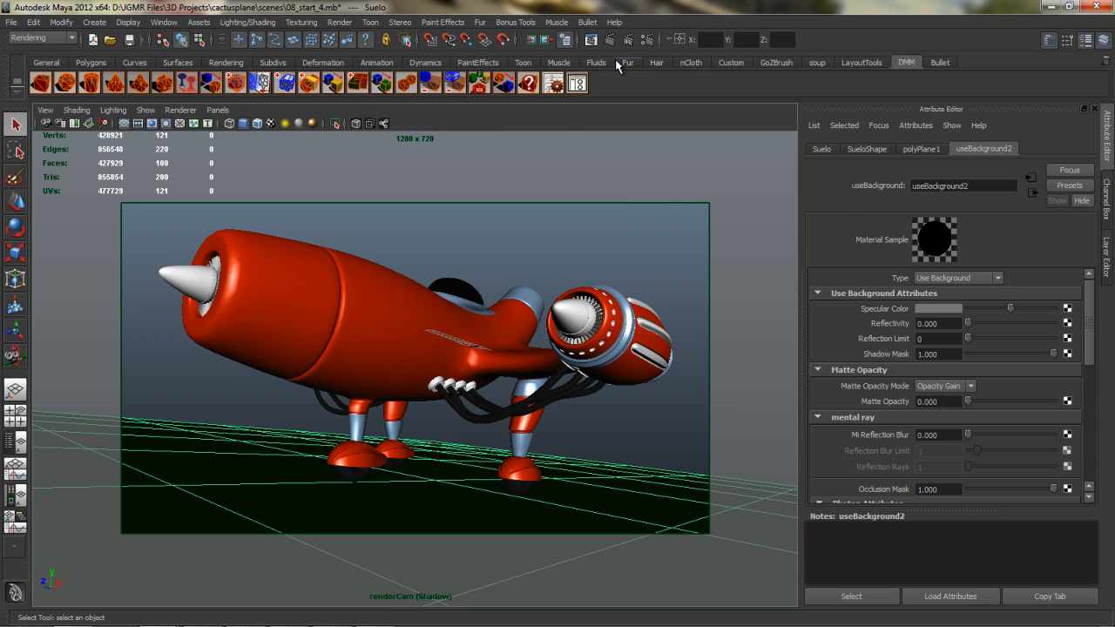
left_click(1108, 264)
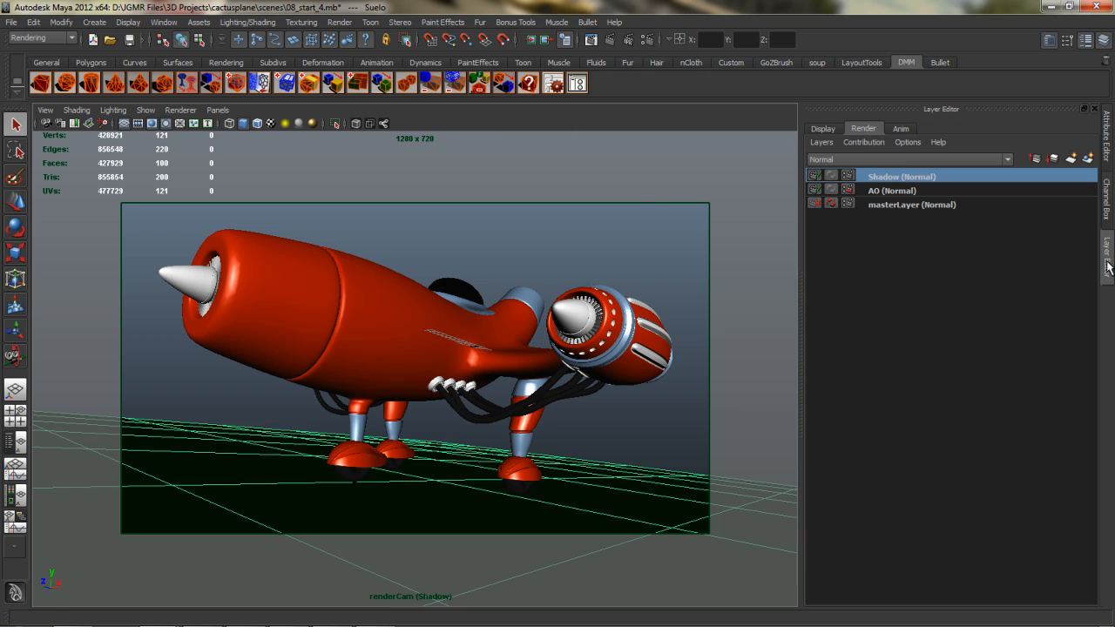
left_click(1109, 142)
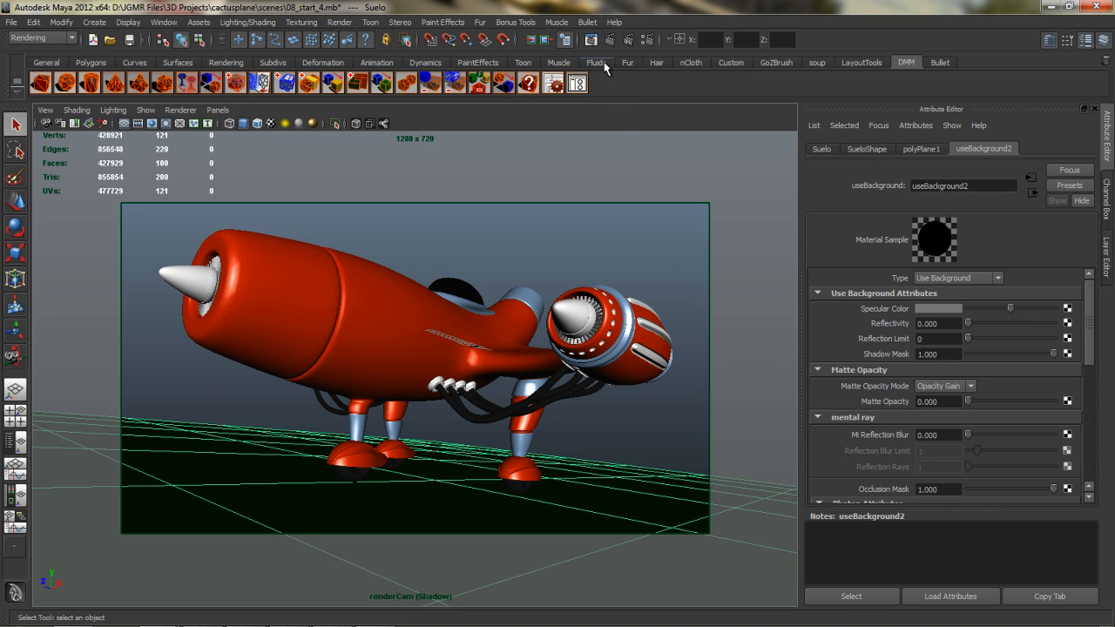
Render the Shadow layer, compare its alpha and colour channels, and close the Render View.
left_click(609, 40)
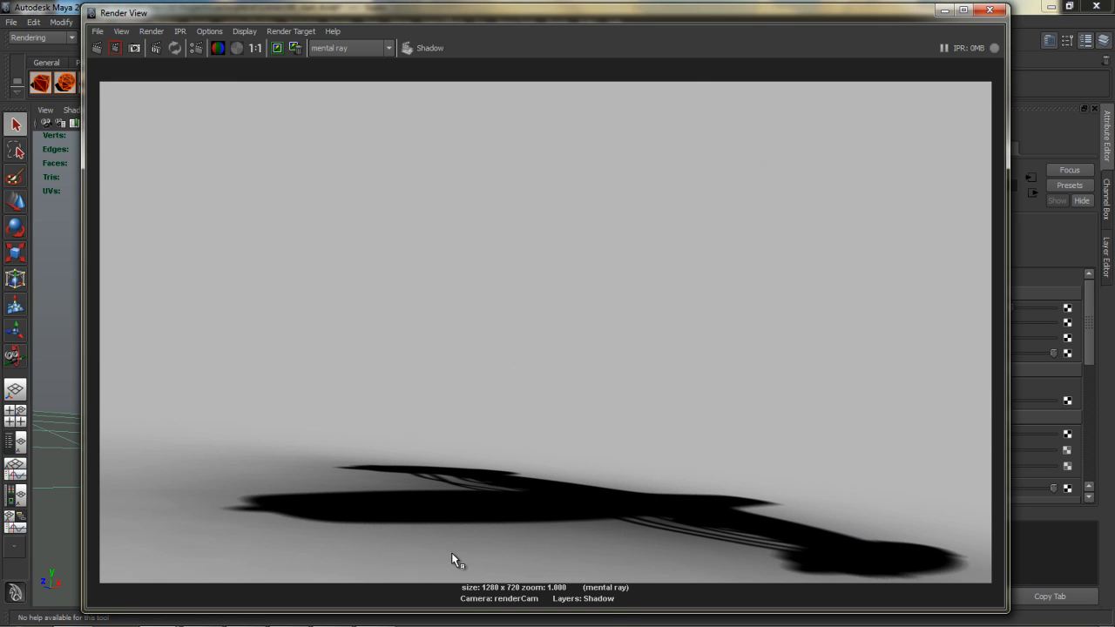
left_click(238, 49)
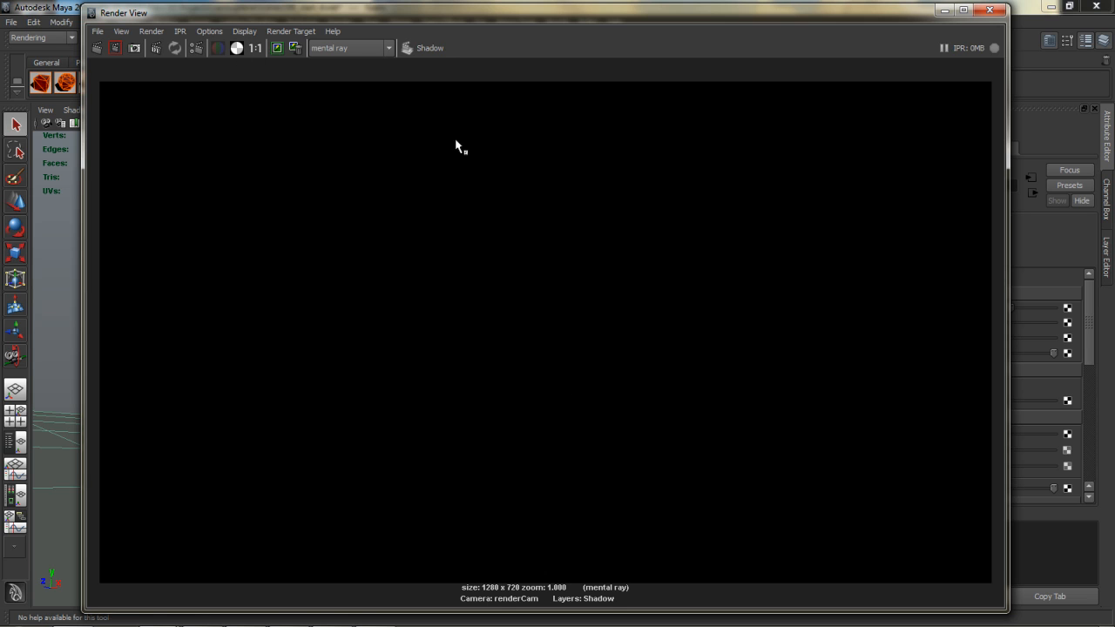
left_click(218, 48)
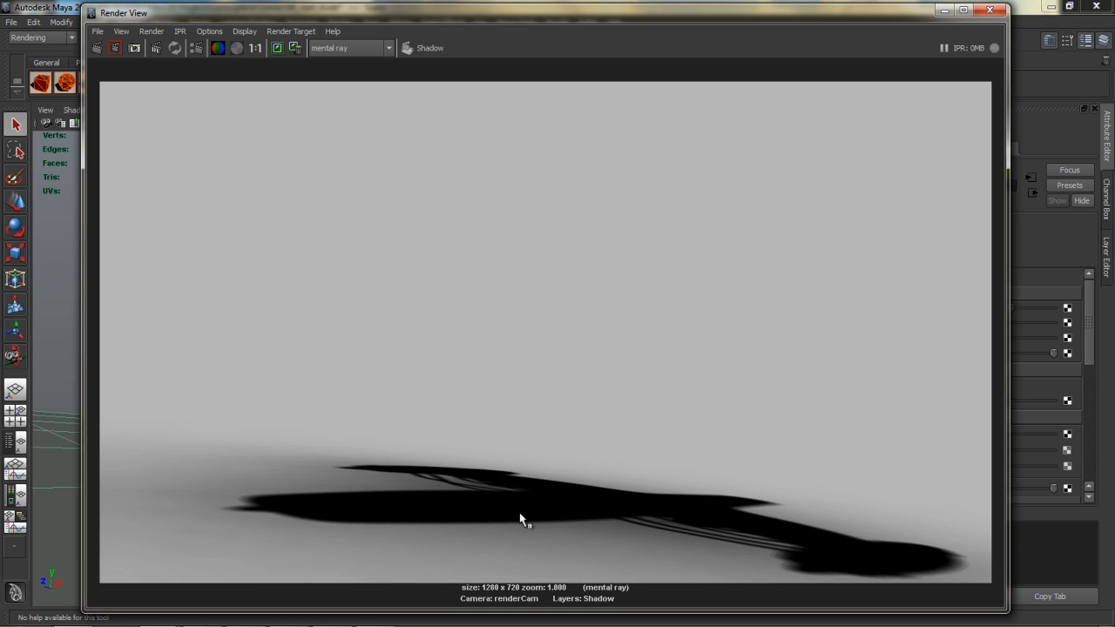
left_click(988, 9)
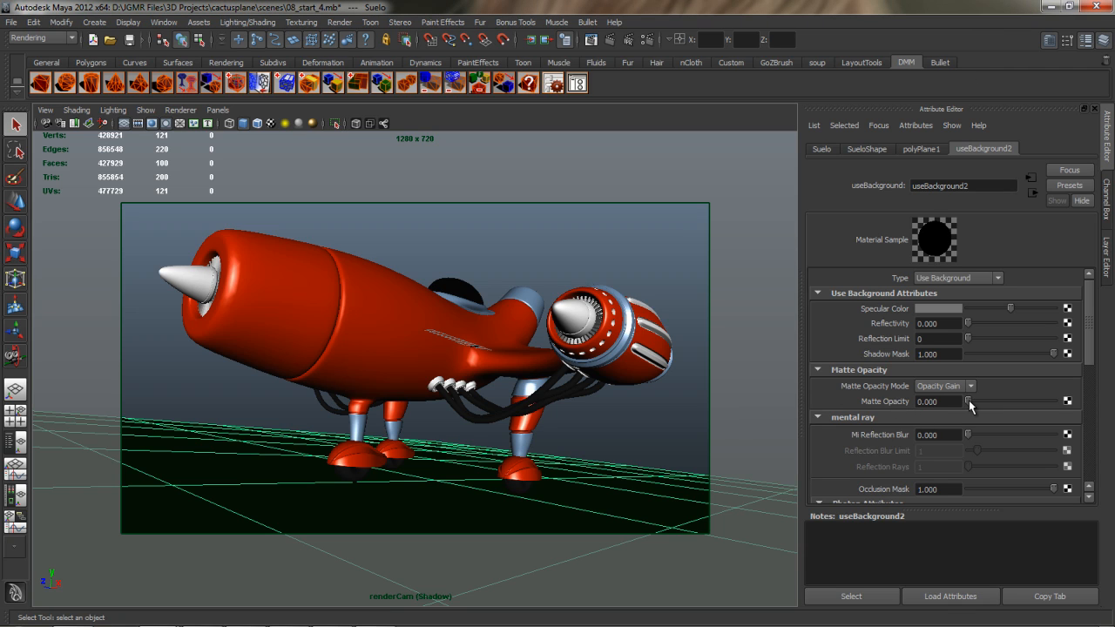
Set useBackground2's Matte Opacity to 1 and Occlusion Mask to 0, creating a layer override for each.
left_click_drag(965, 400, 1065, 402)
right_click(889, 403)
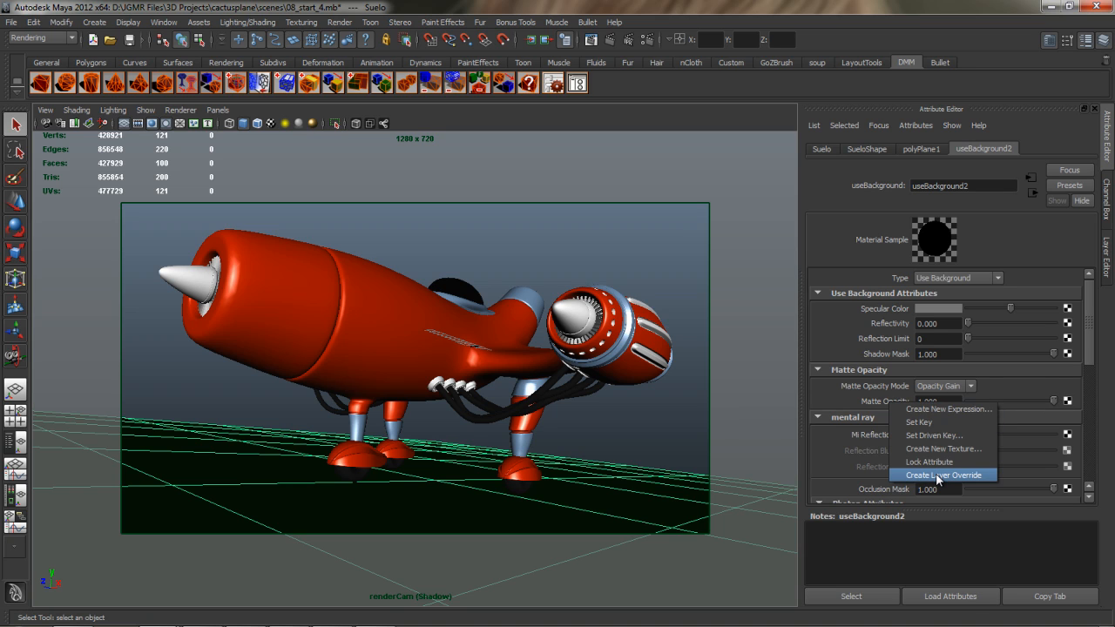
left_click(938, 476)
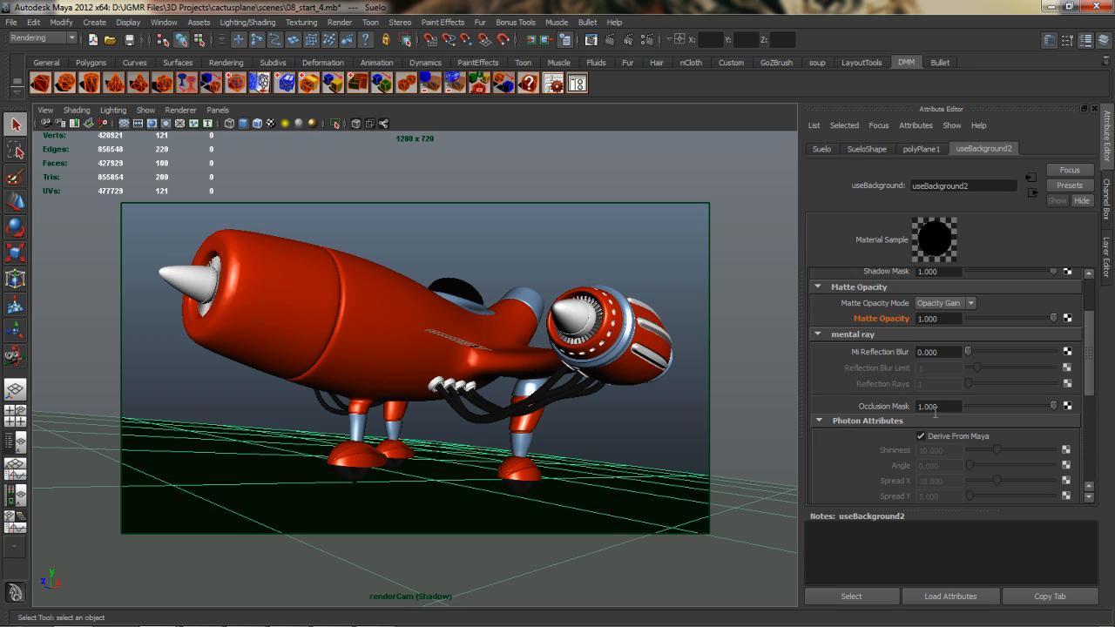
left_click_drag(1054, 406, 974, 406)
right_click(900, 406)
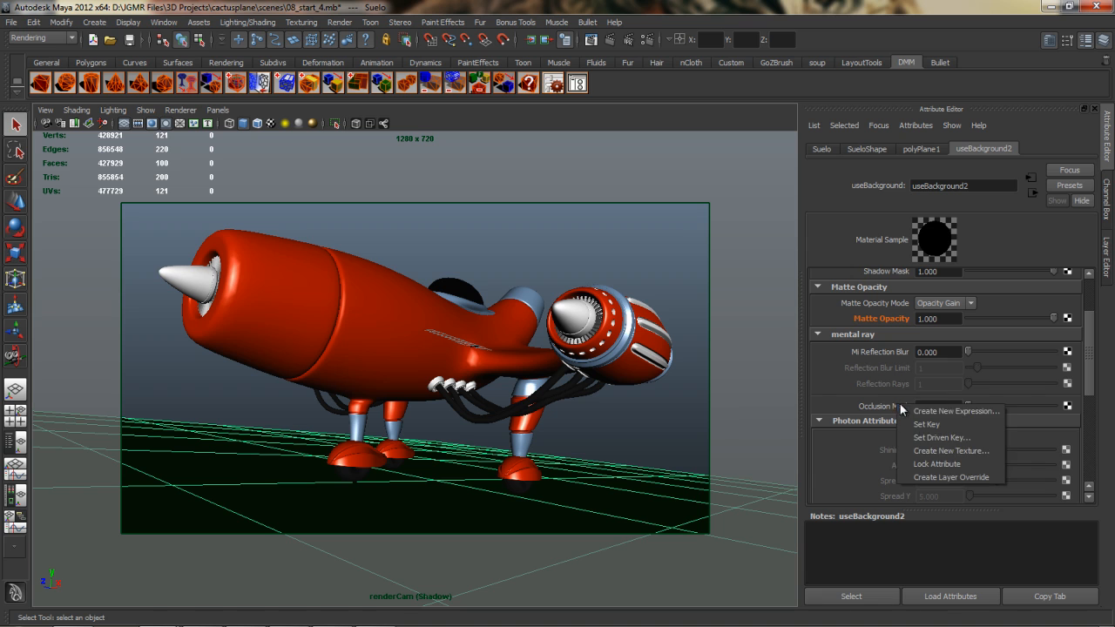
left_click(948, 477)
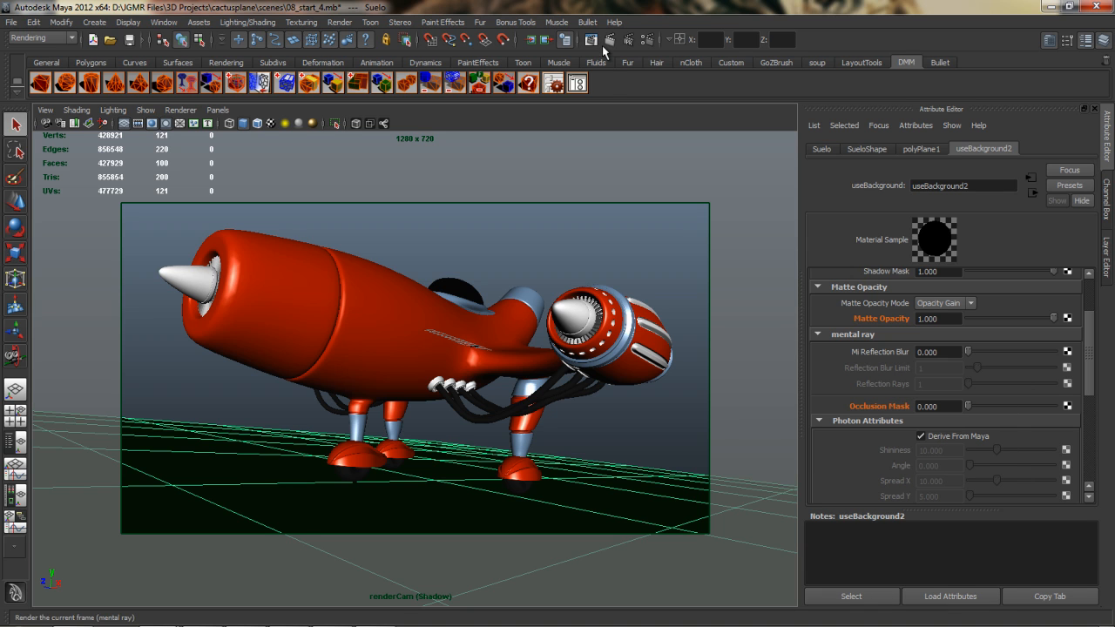
Render the Shadow layer again with the overrides and examine its colour and alpha channels.
left_click(647, 259)
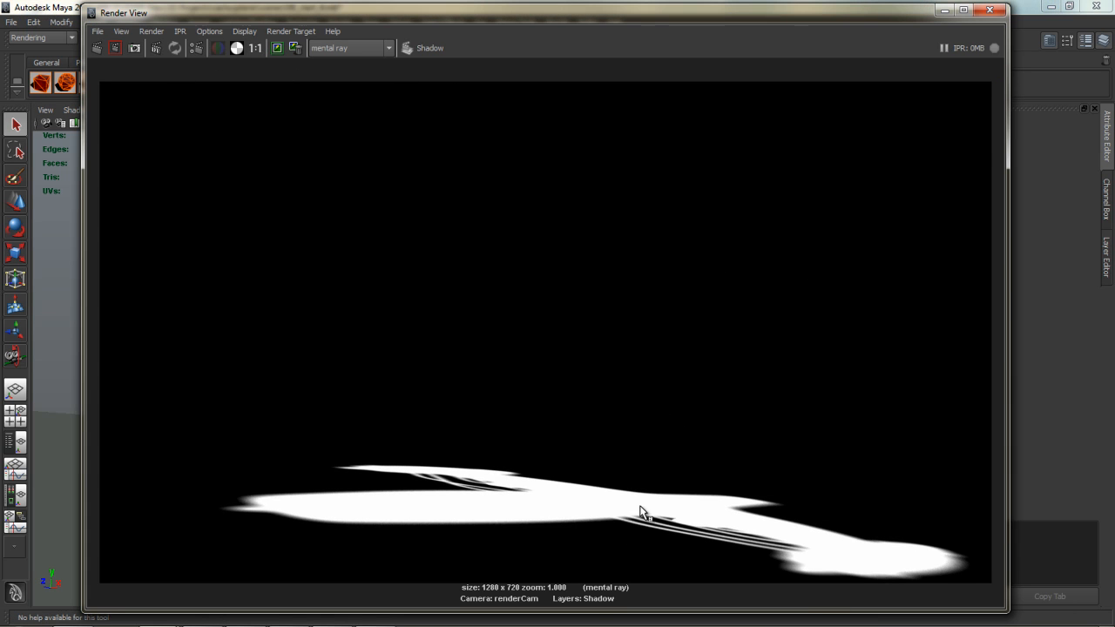
left_click(217, 48)
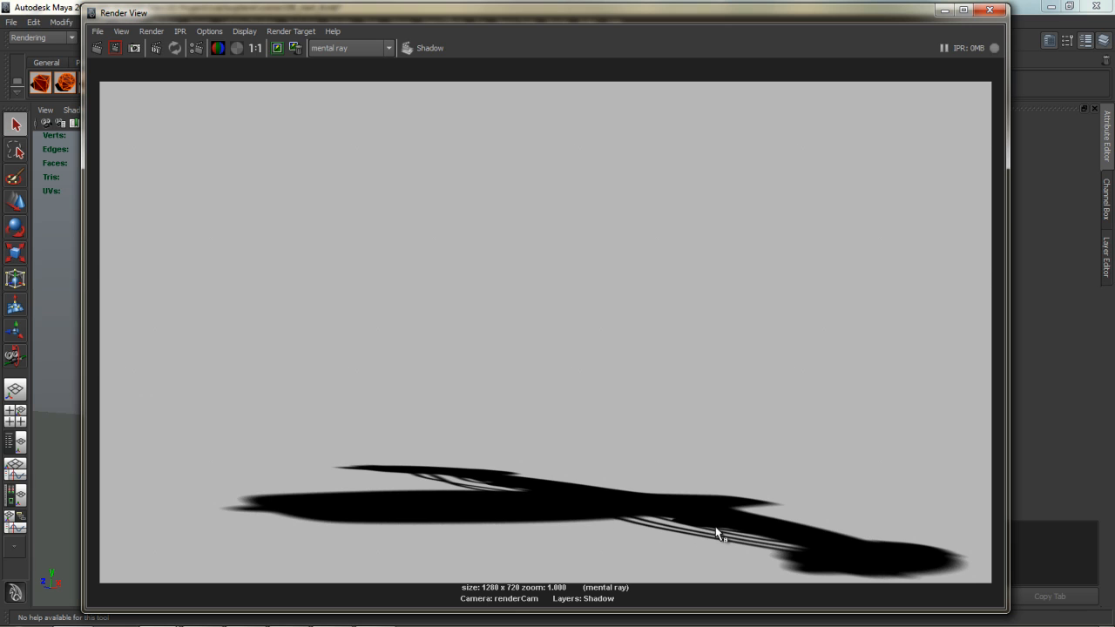
left_click(236, 48)
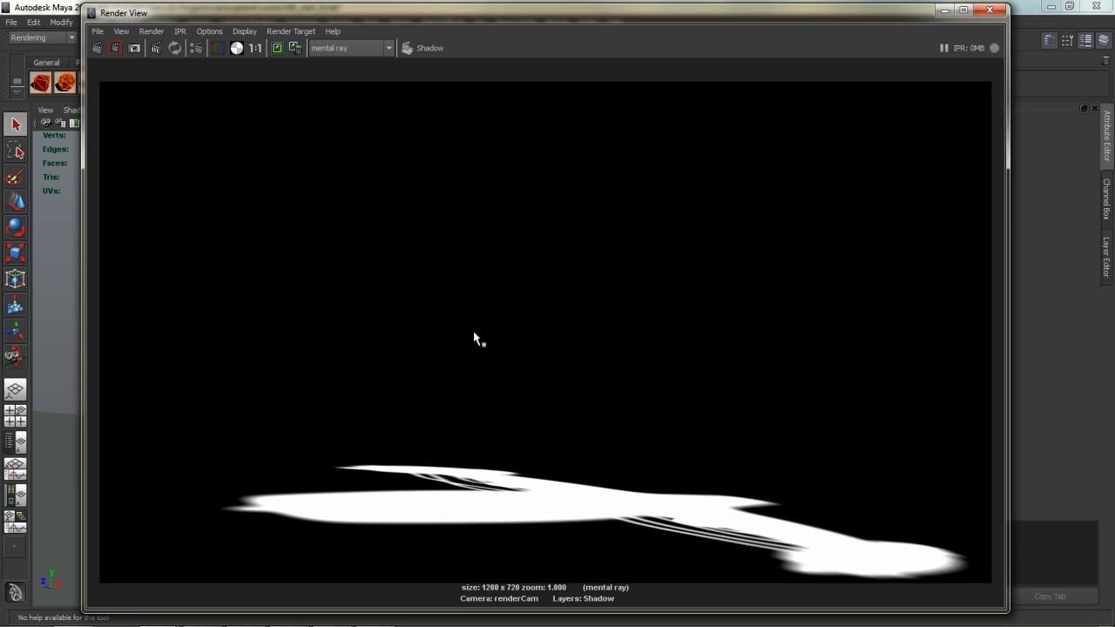
Close the Shadow render, make masterLayer the active render layer and display its beauty render.
left_click(990, 12)
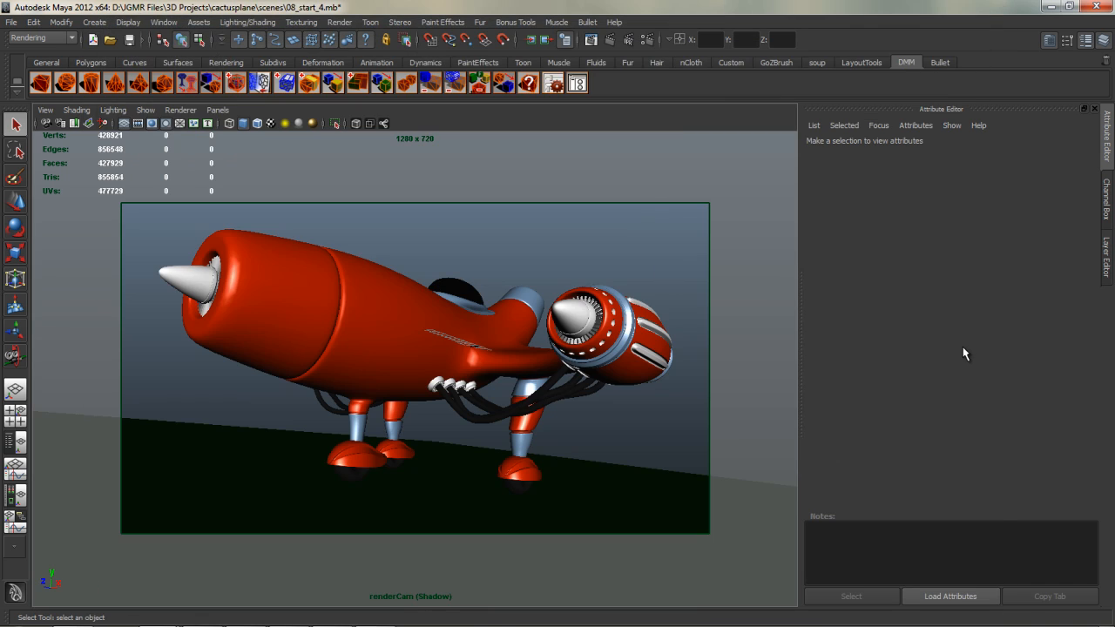
left_click(1108, 258)
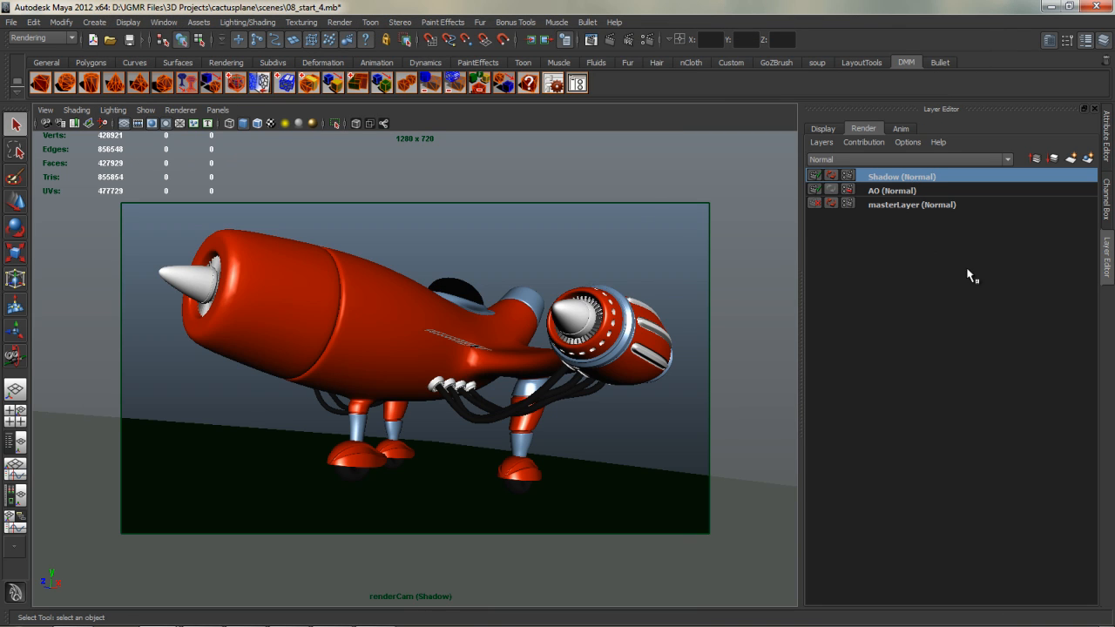
left_click(902, 209)
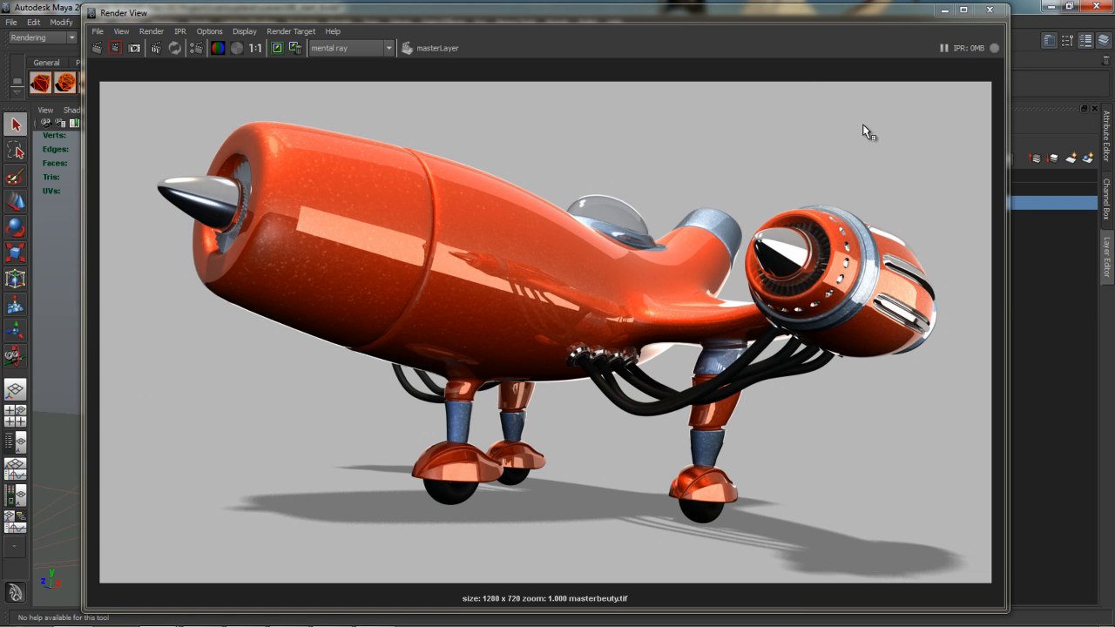
Examine the file formats offered for saving the masterLayer render, such as Tiff, without saving, and minimize the Render View.
mouse_move(876, 9)
left_mouse_down()
mouse_move(763, 24)
mouse_move(887, 13)
left_mouse_up()
left_click(110, 32)
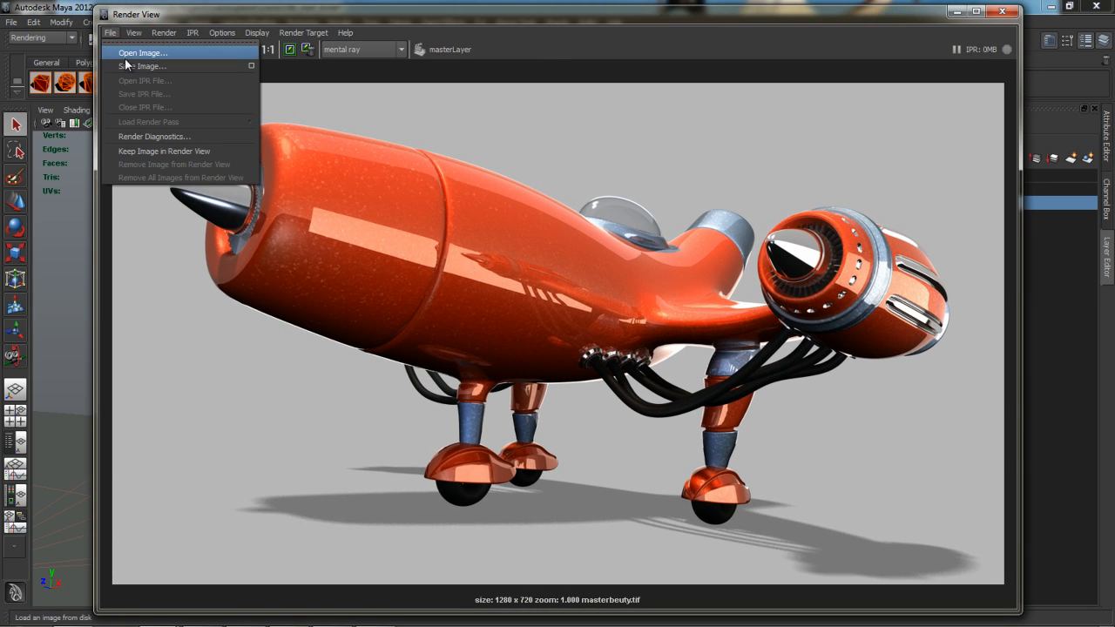
left_click(124, 52)
left_click(311, 435)
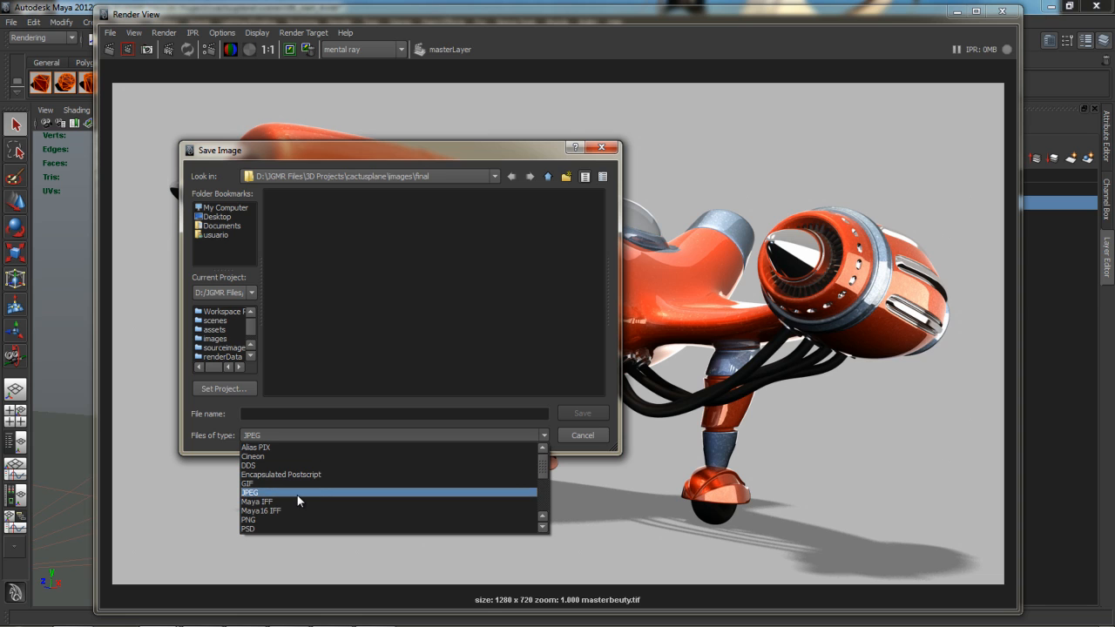
scroll(295, 495, "down", 4)
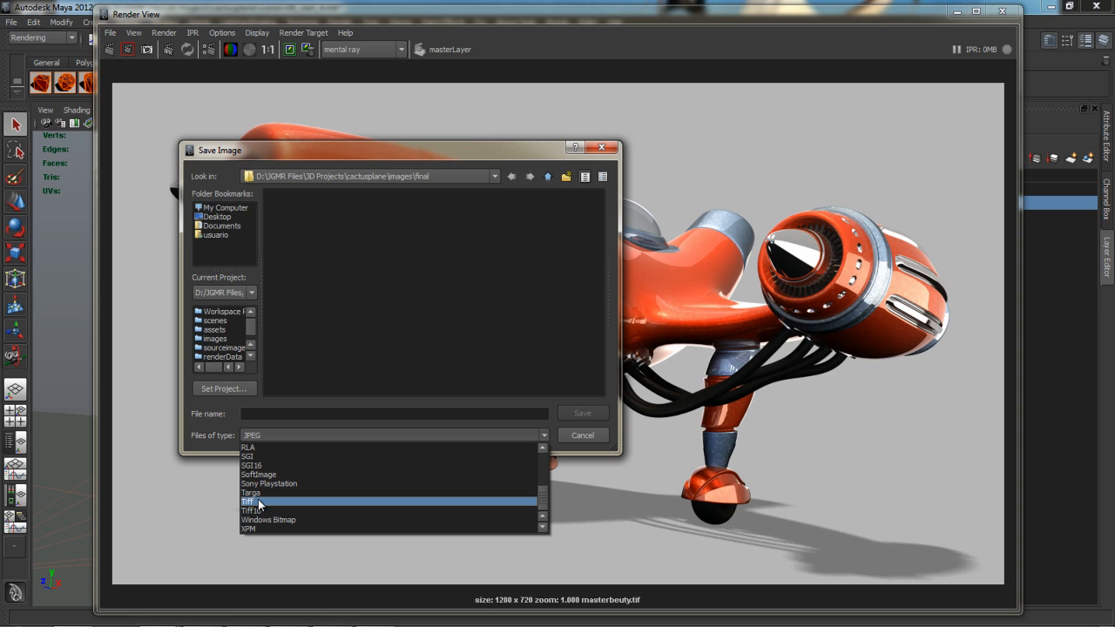
left_click(546, 434)
left_click(581, 434)
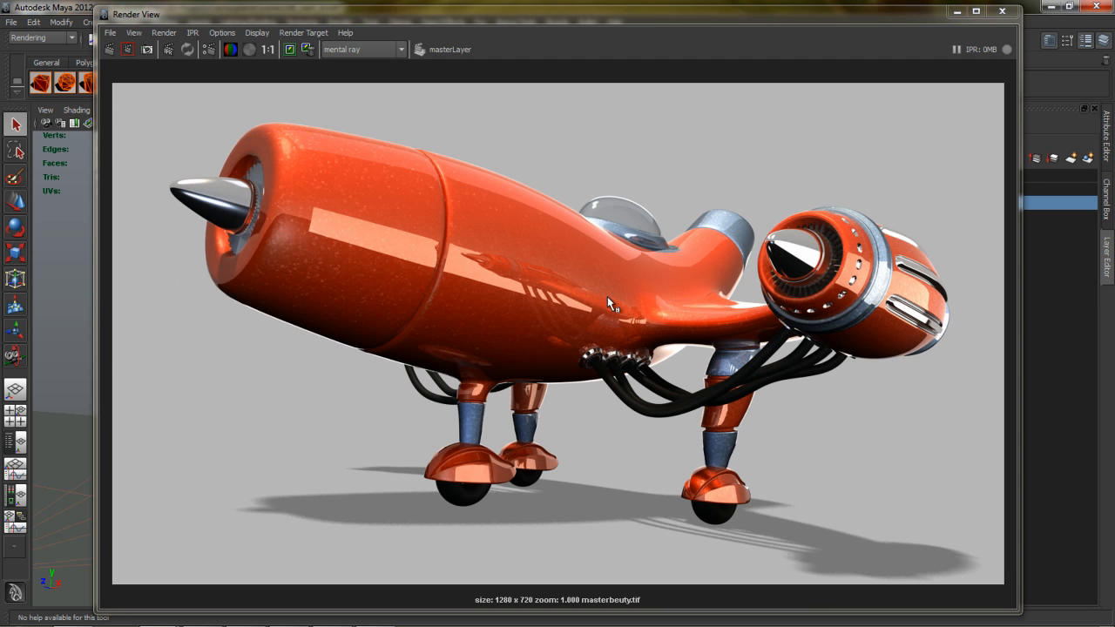
left_click(957, 11)
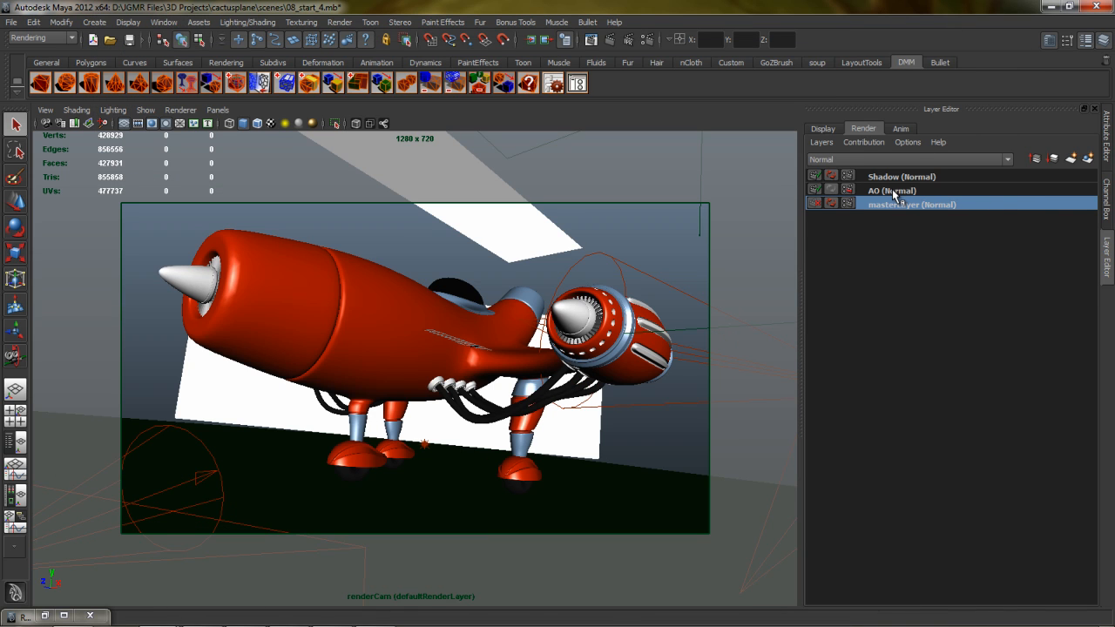
Activate the AO render layer, display its render and minimize the Render View.
left_click(892, 190)
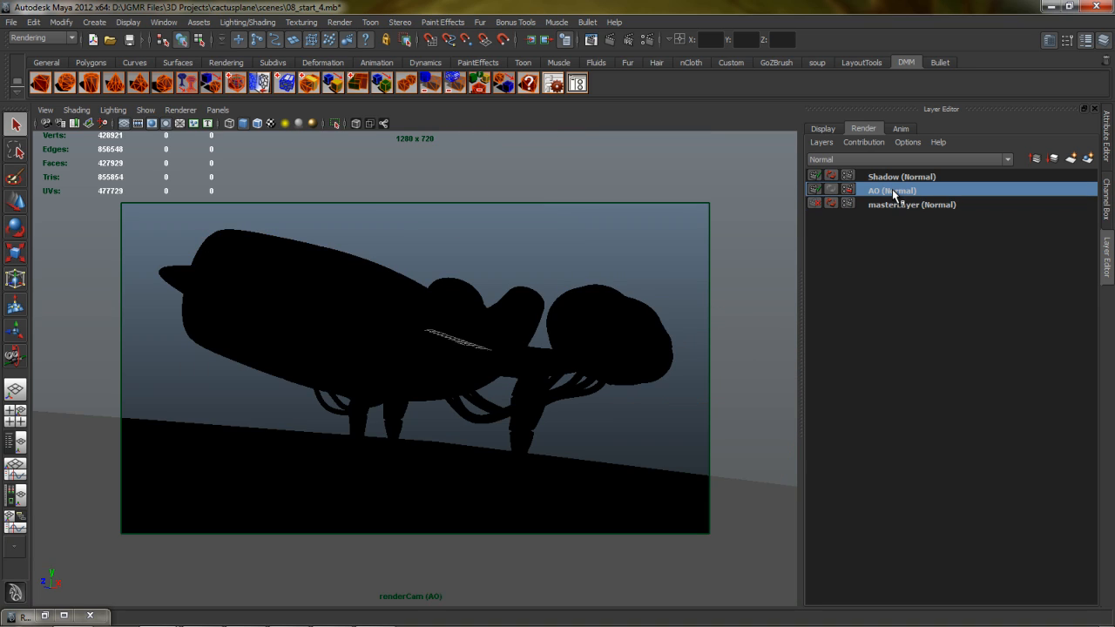
left_click(614, 38)
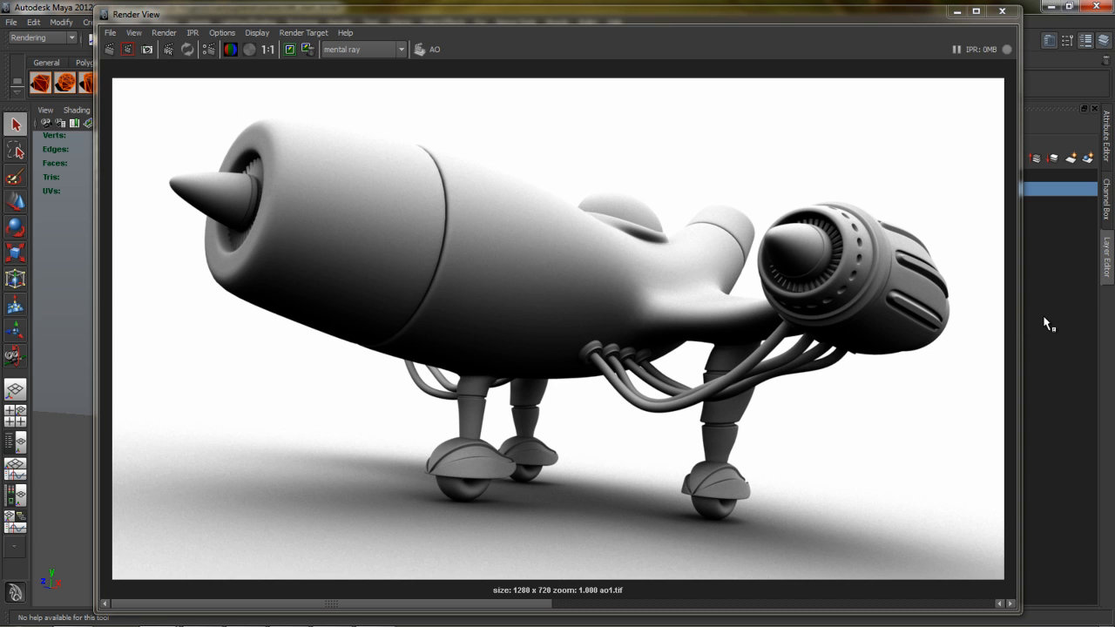
left_click(957, 11)
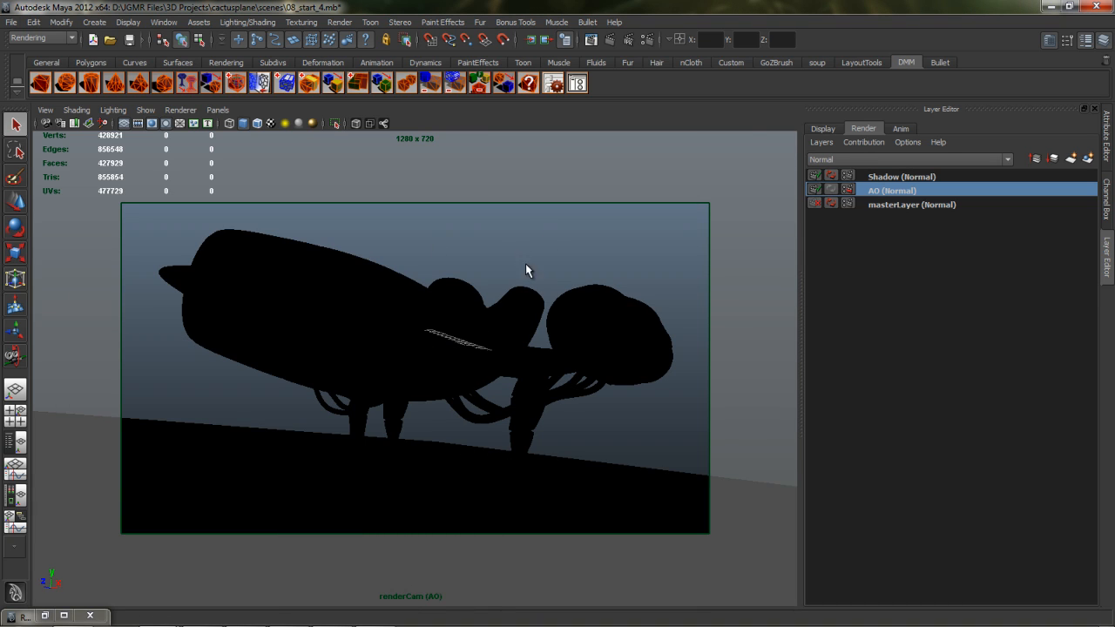
Graph the surfaceShader1 network in the Hypershade, open the attributes of mib_amb_occlusion1 and review the AO render against them.
left_click_drag(522, 257, 557, 209)
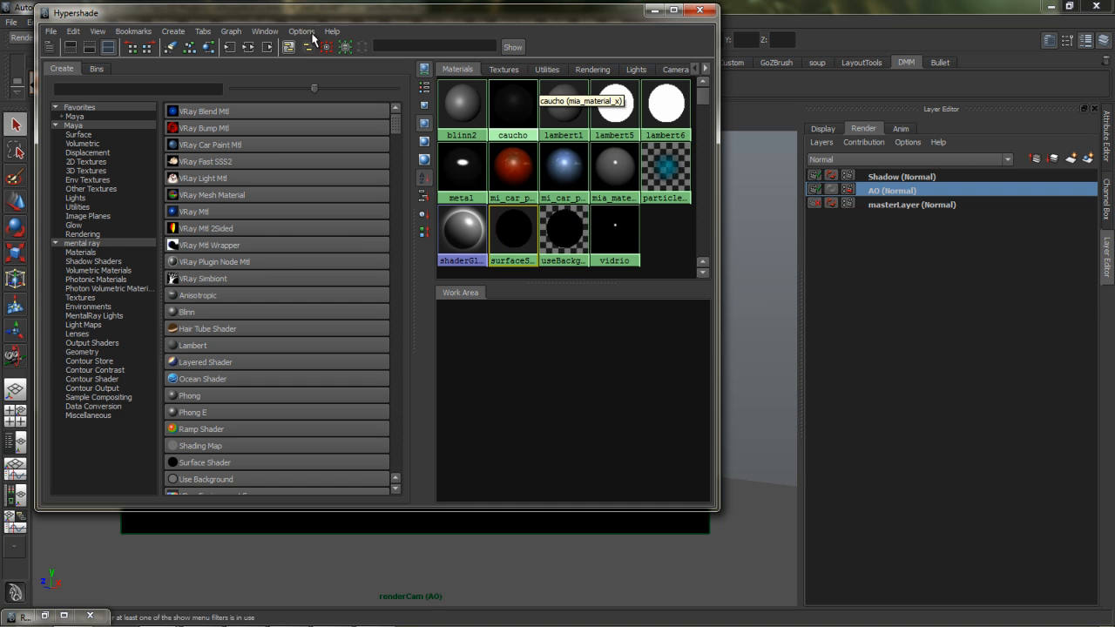
left_click(251, 50)
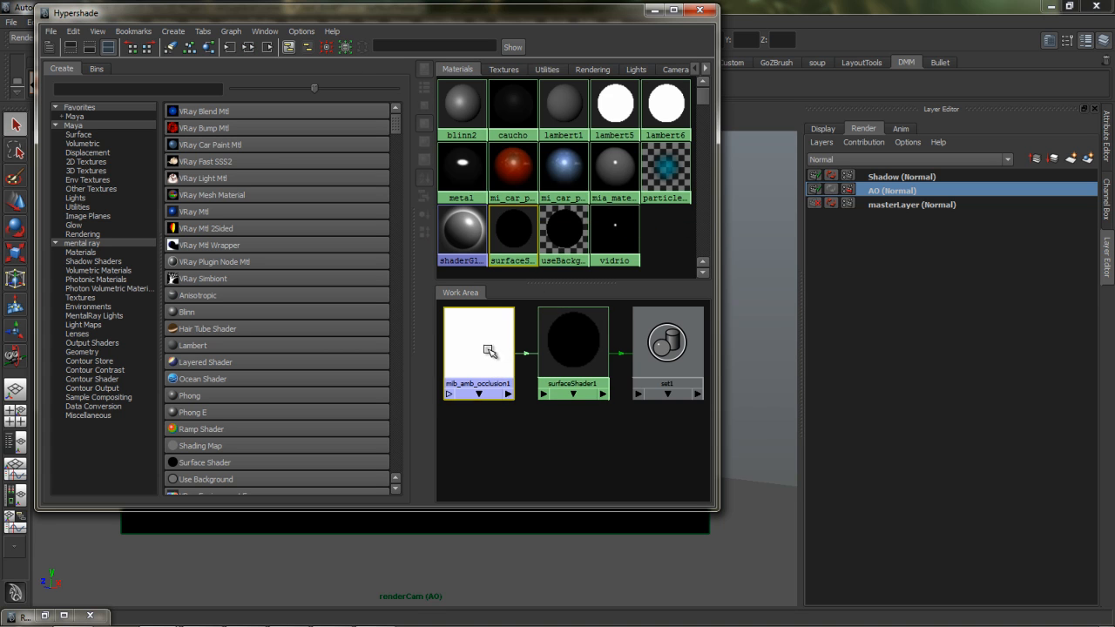
left_click(490, 351)
left_click(1109, 130)
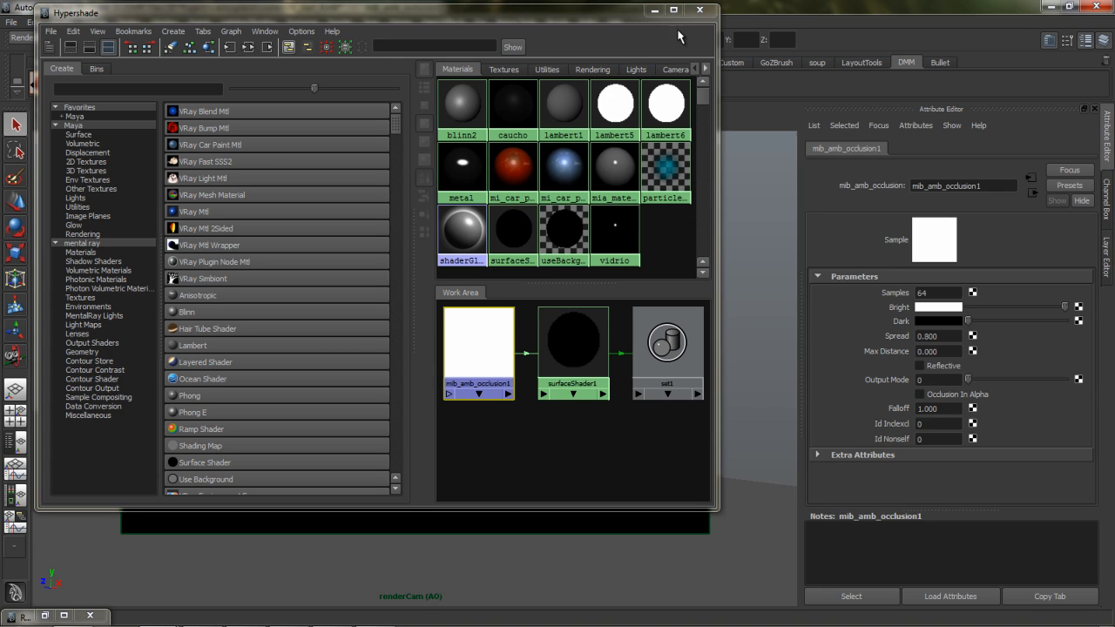
left_click(655, 11)
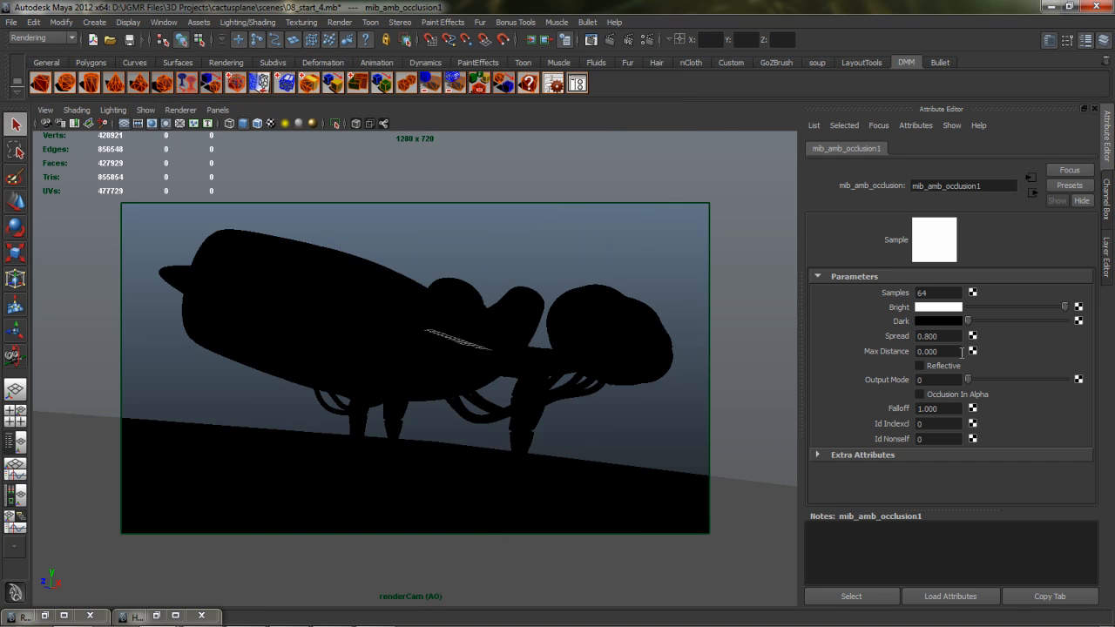
left_click(591, 39)
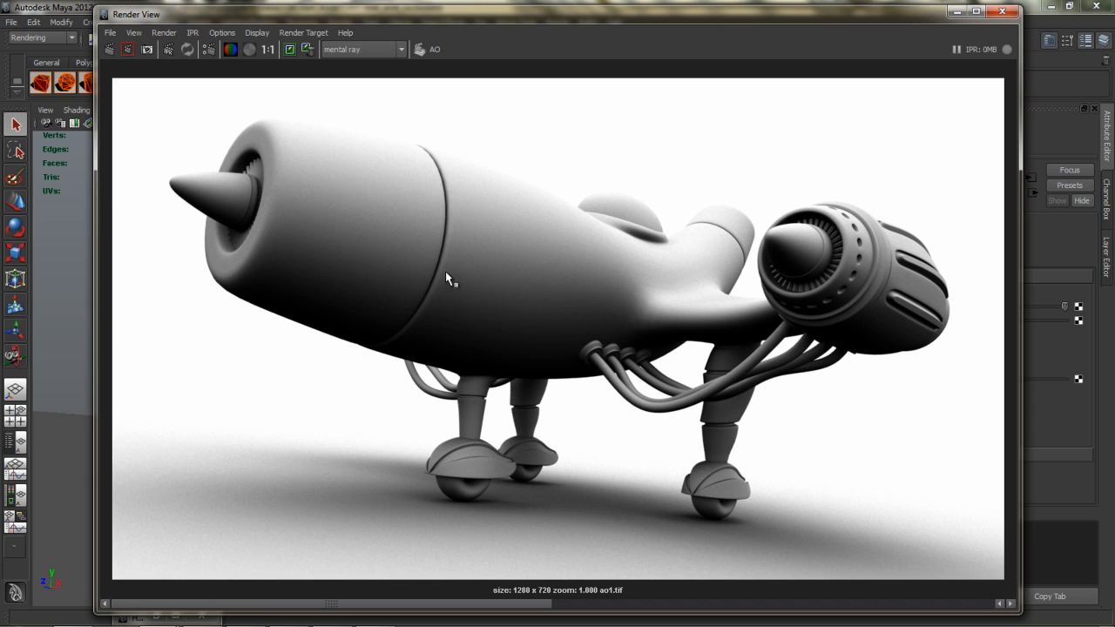
left_click(957, 12)
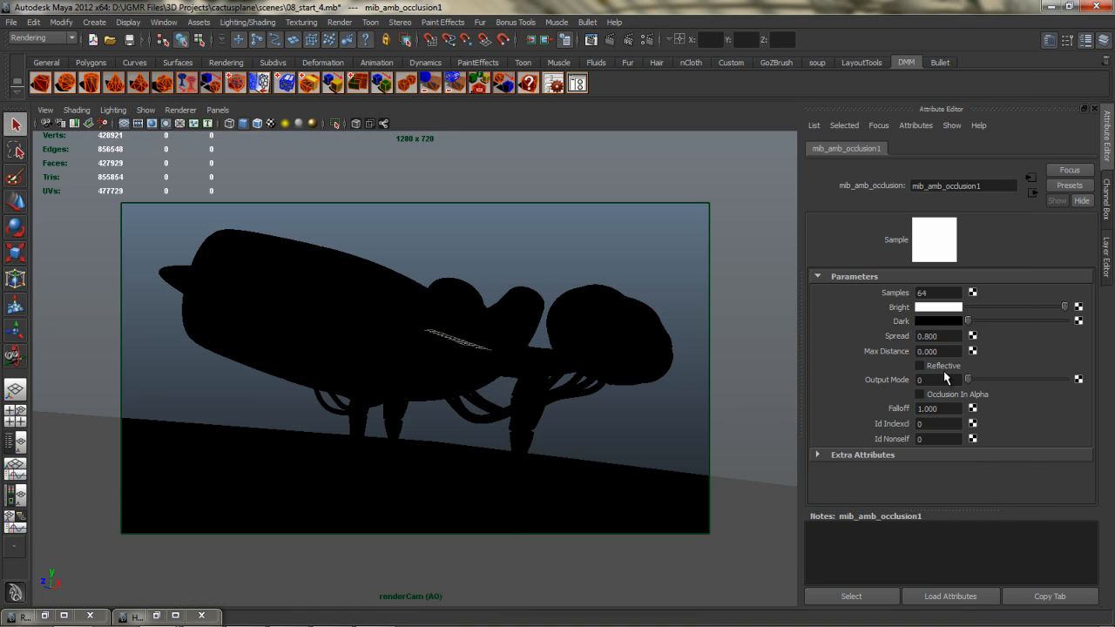
Set mib_amb_occlusion1's Max Distance to 1 and render the AO layer again.
left_click_drag(952, 349, 921, 351)
type("1")
left_click(1108, 270)
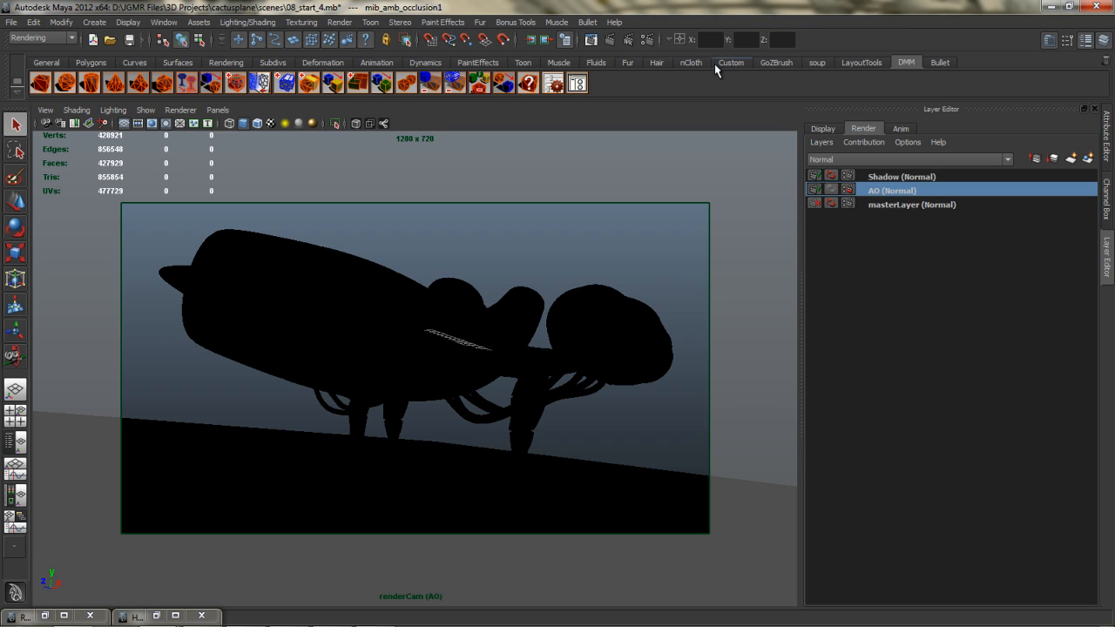
left_click(613, 37)
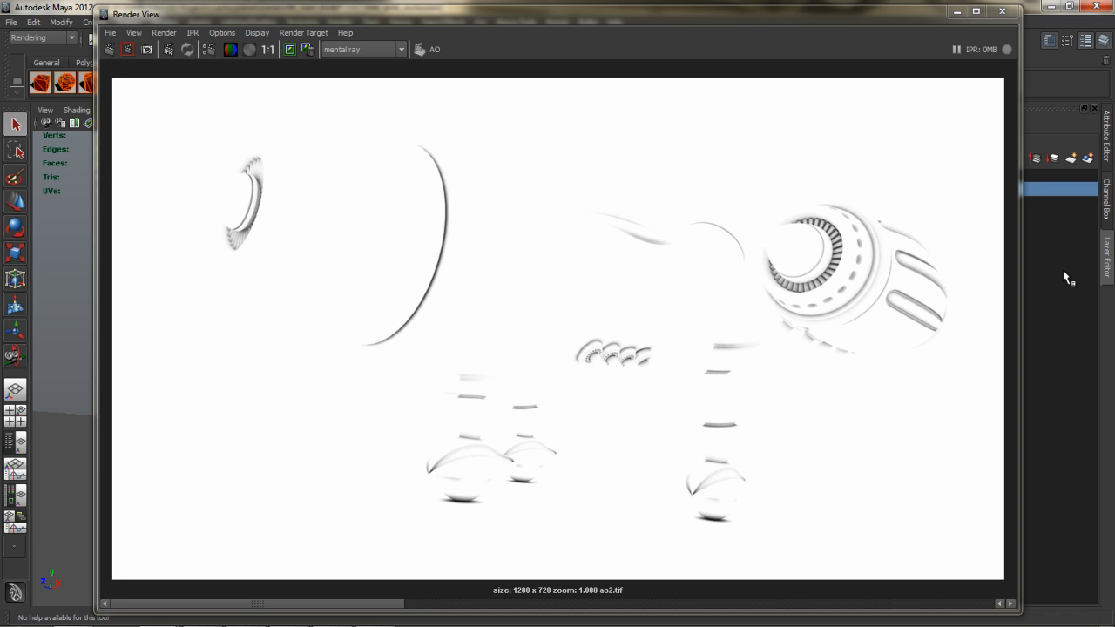
Keep the second AO image in the Render View, close it, and activate and render the Shadow layer.
left_click(292, 49)
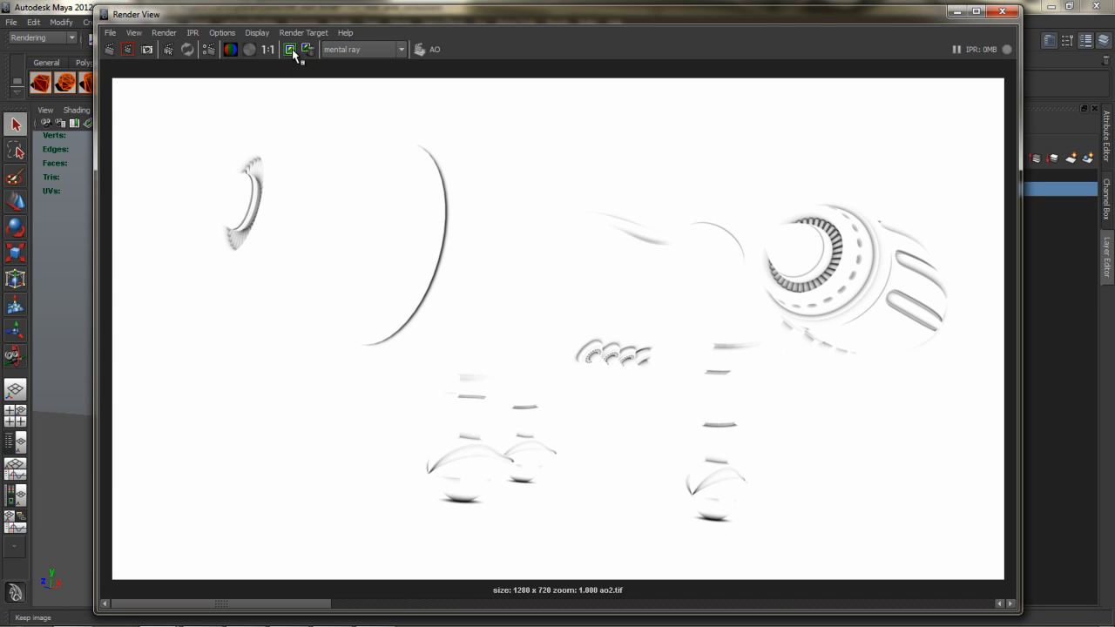
left_click(1002, 12)
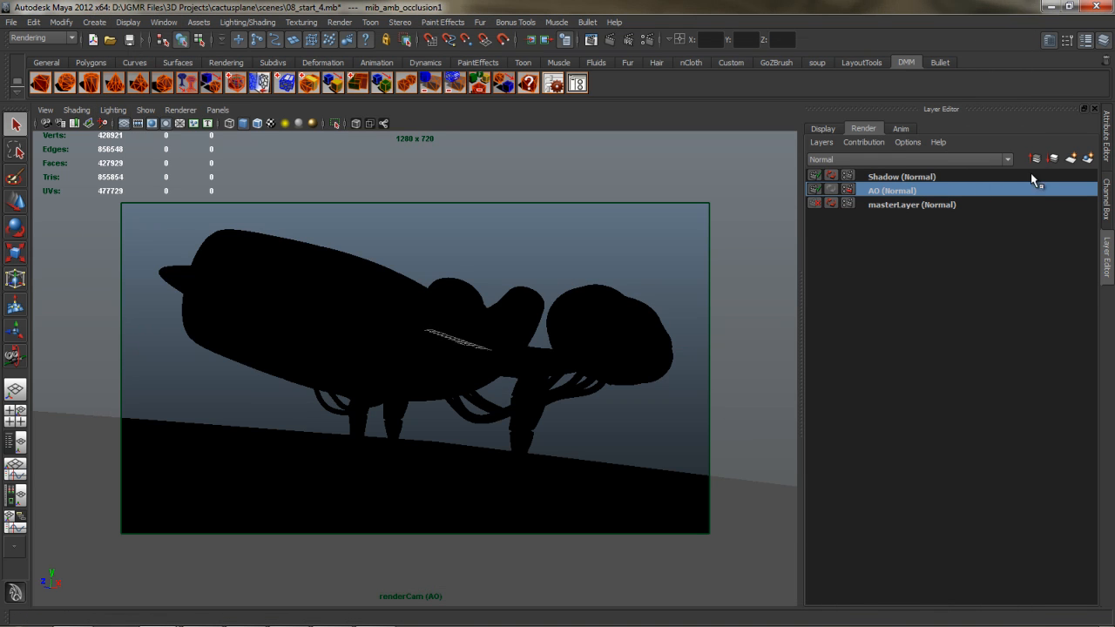
left_click(889, 176)
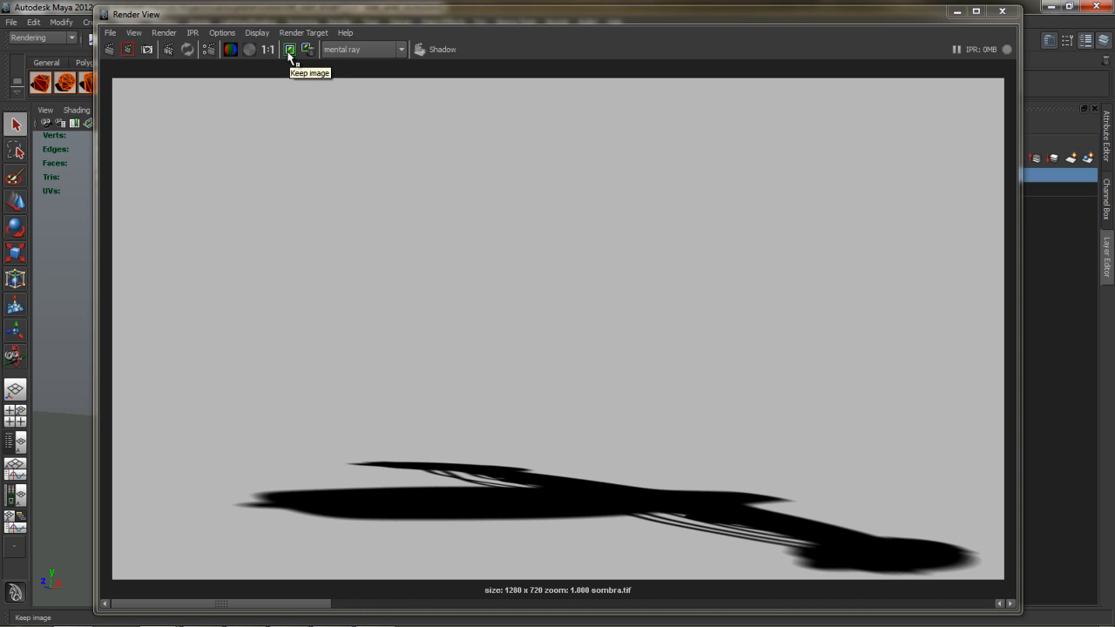
Switch to Photoshop, open ao1.tif, ao2.tif, masterbeauty.tif and sombra.tif from the final folder, and make masterbeauty.tif the first document.
key("alt+Tab")
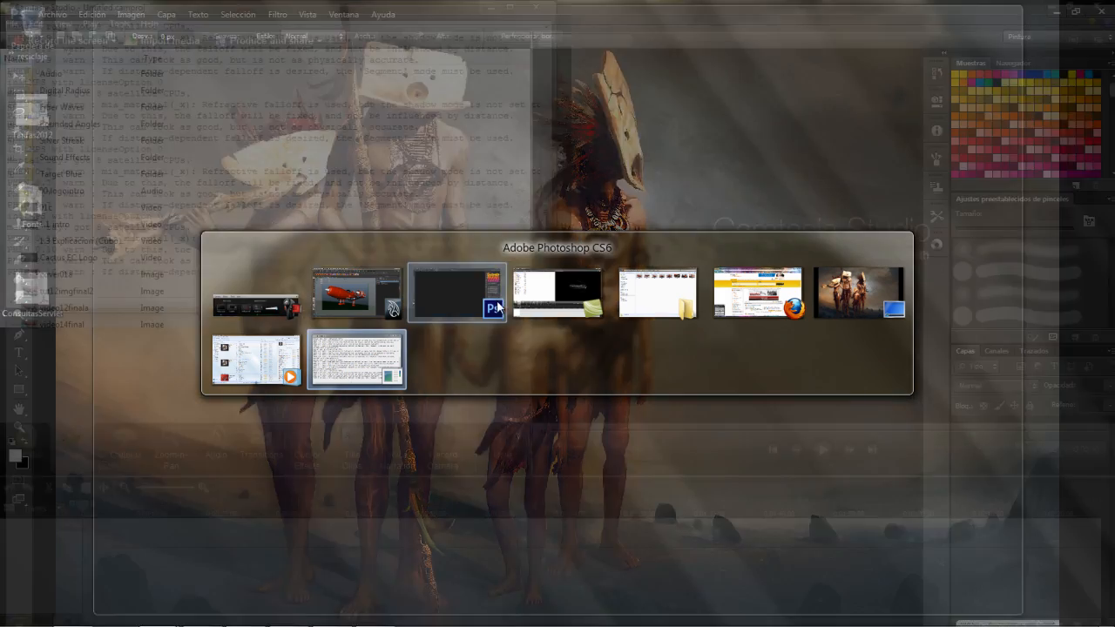
left_click(495, 298)
key("ctrl+o")
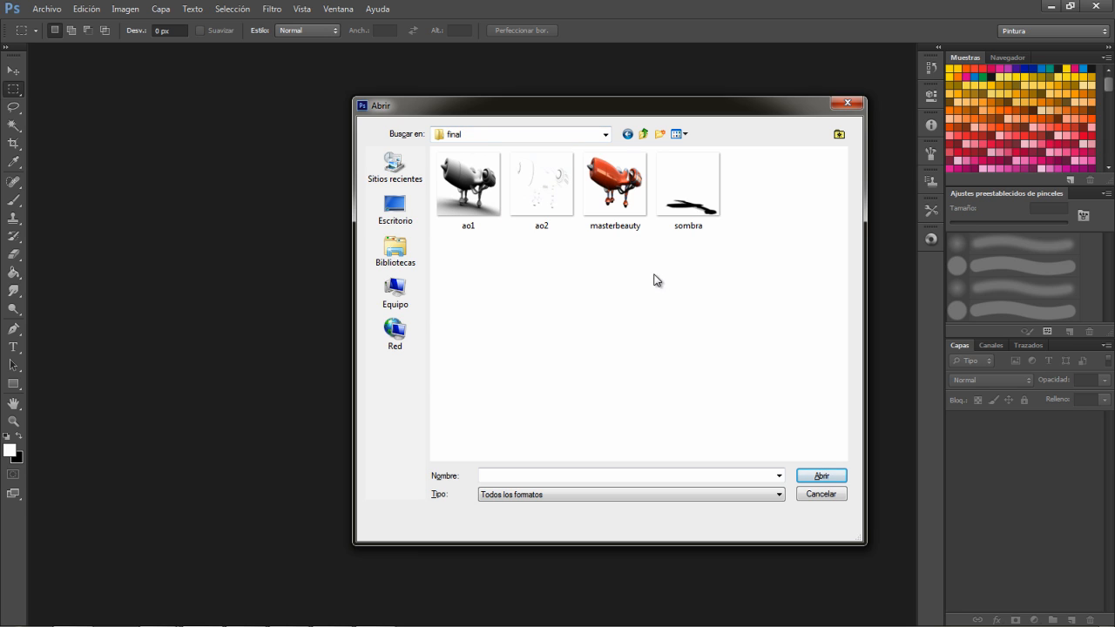
mouse_move(623, 223)
left_click_drag(702, 274, 450, 203)
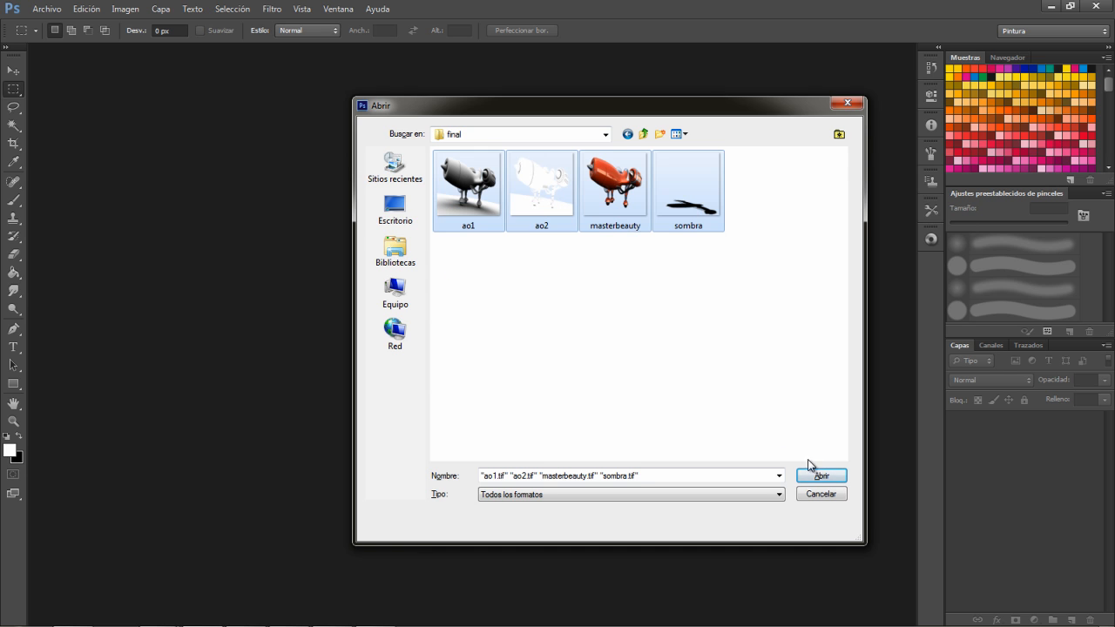
left_click(819, 475)
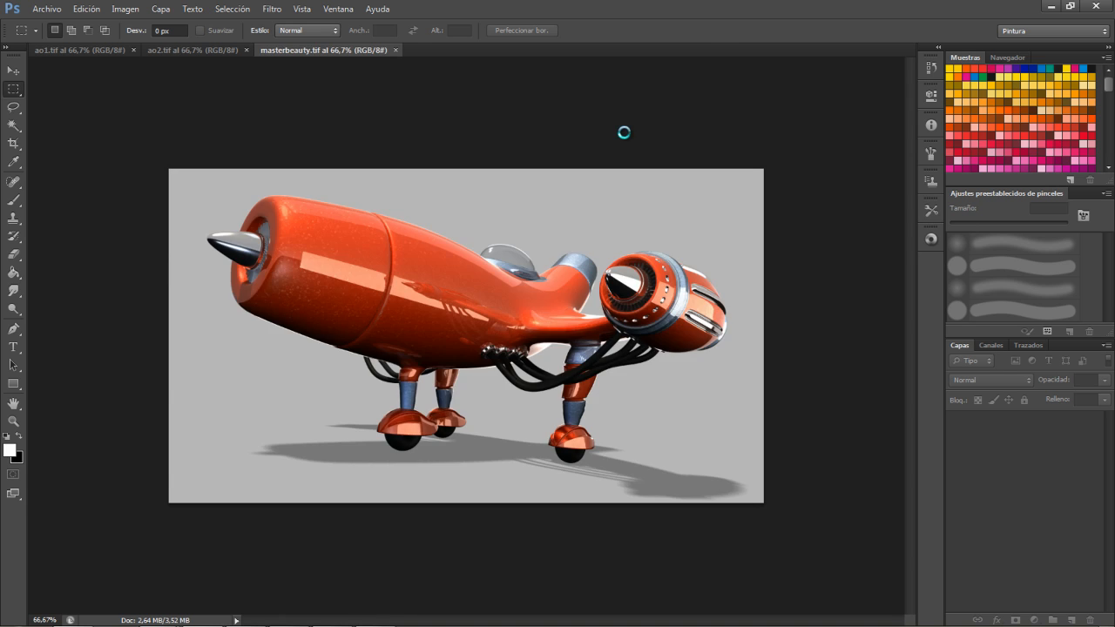
left_click(332, 54)
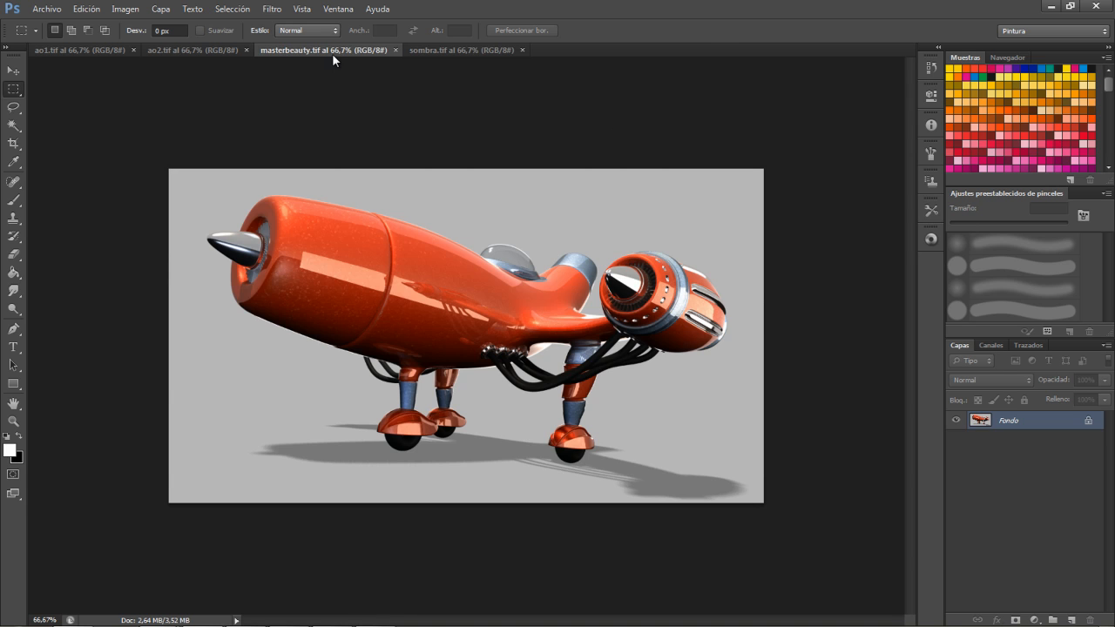
left_click_drag(332, 54, 98, 52)
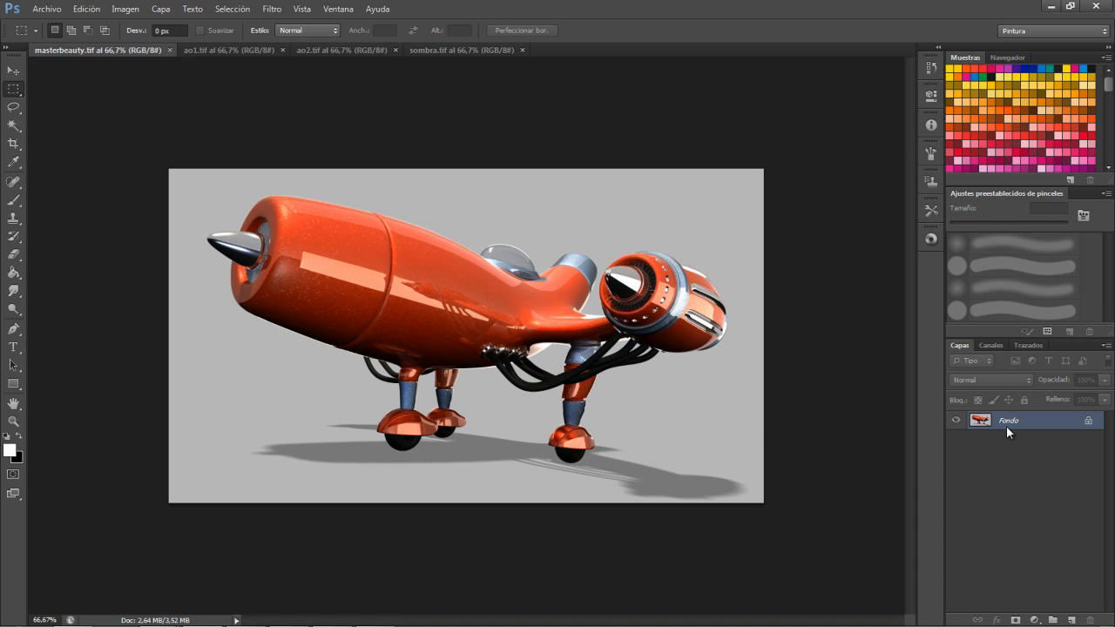
Compare the Alfa 1 channel with the RGB image in masterbeauty.tif and in ao1.tif.
left_click(991, 346)
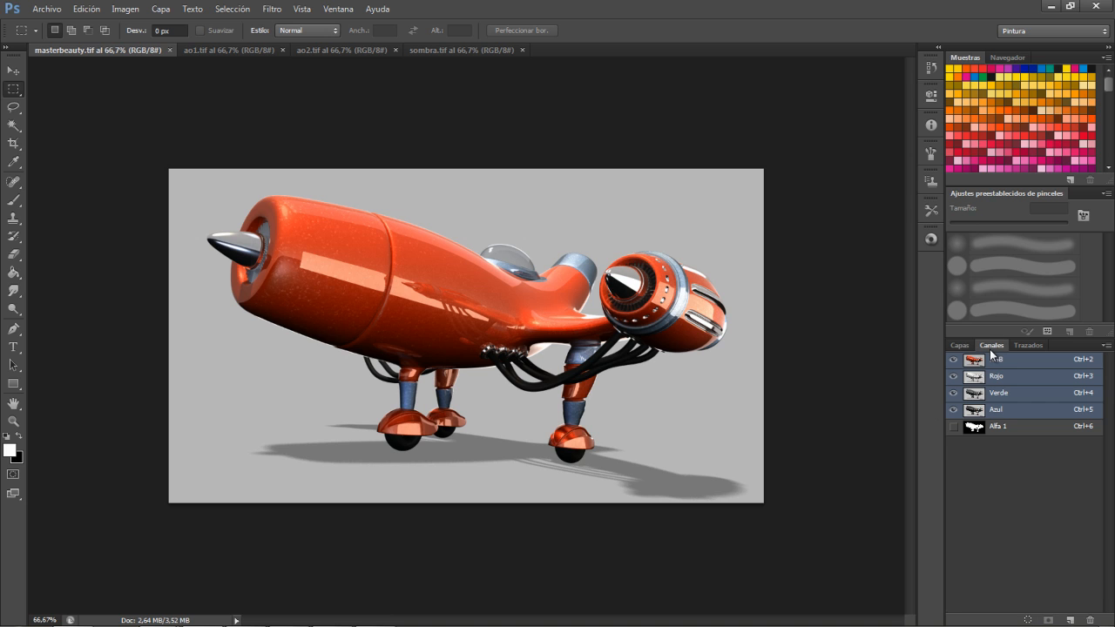
left_click(1013, 430)
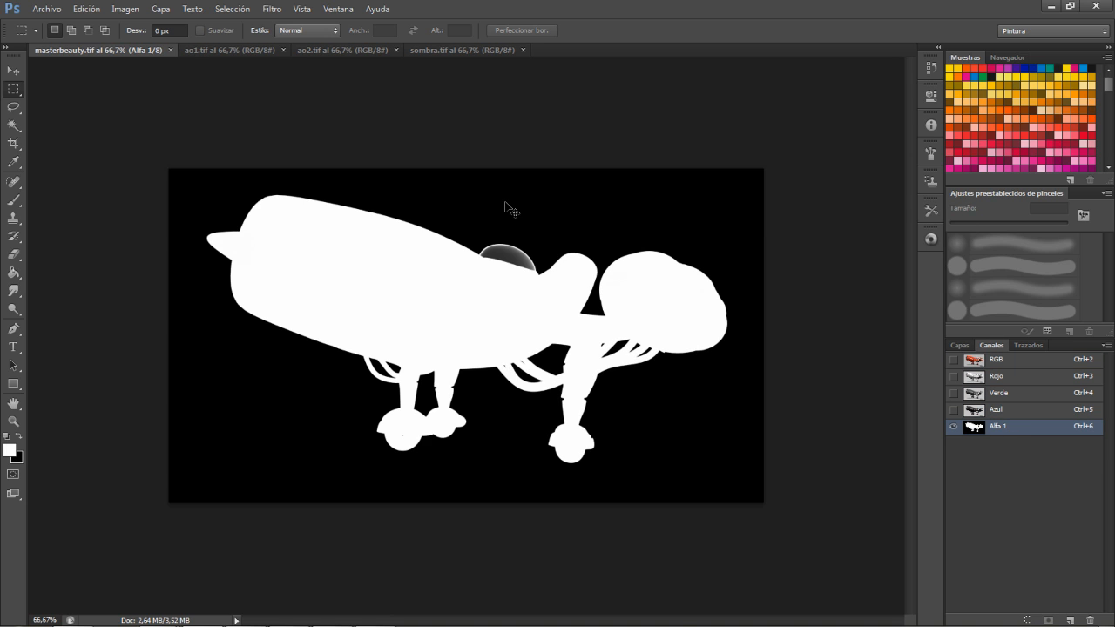
key("ctrl+plus")
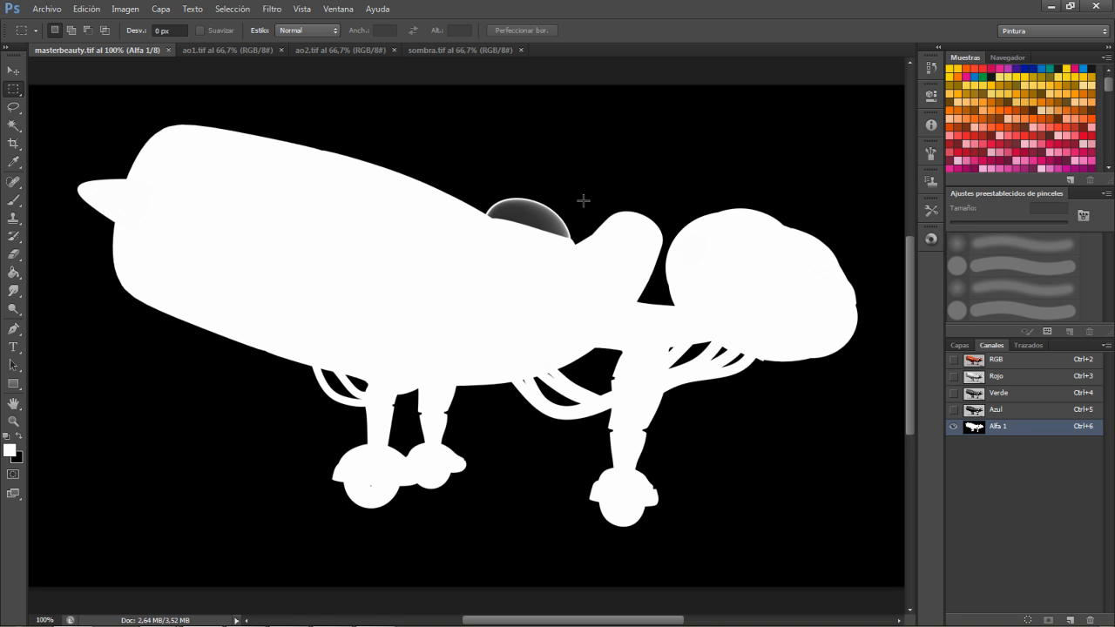
left_click(993, 360)
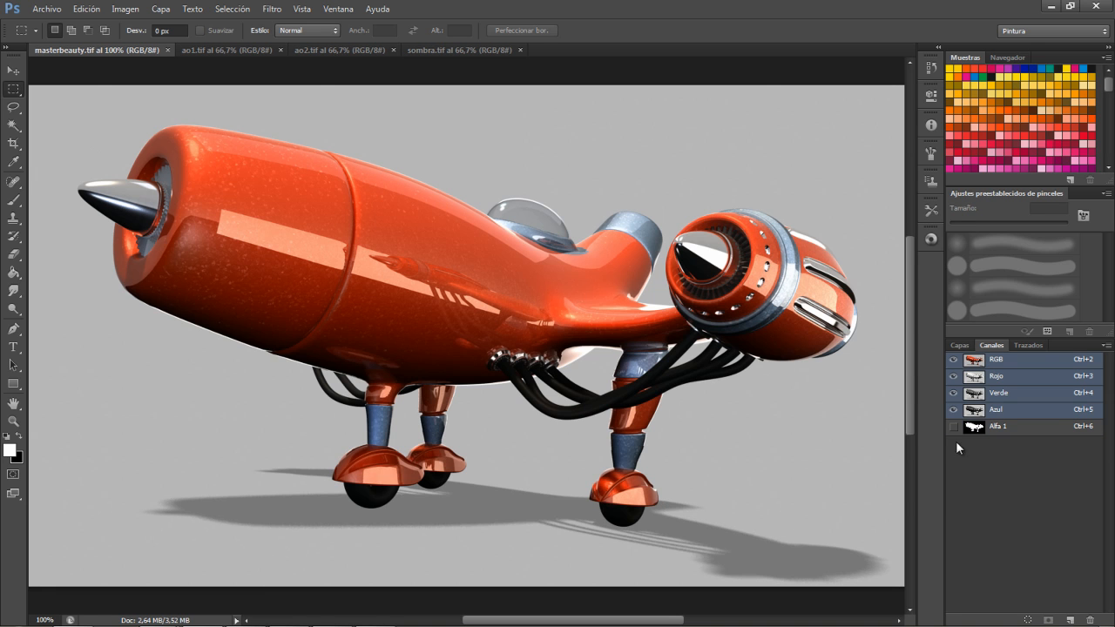
left_click(223, 51)
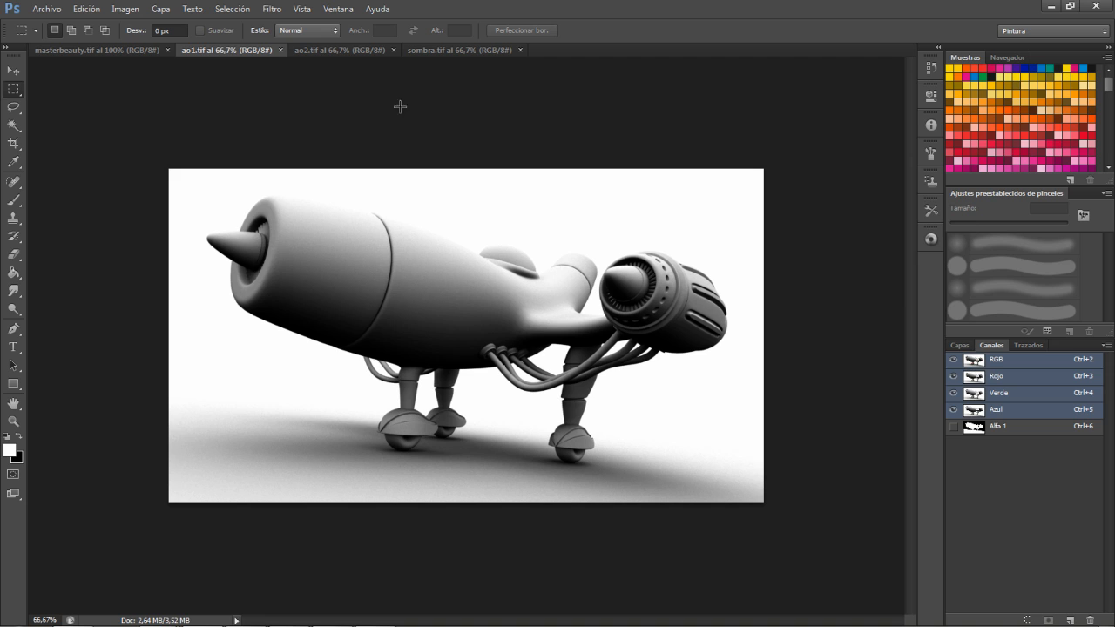
left_click(1000, 427)
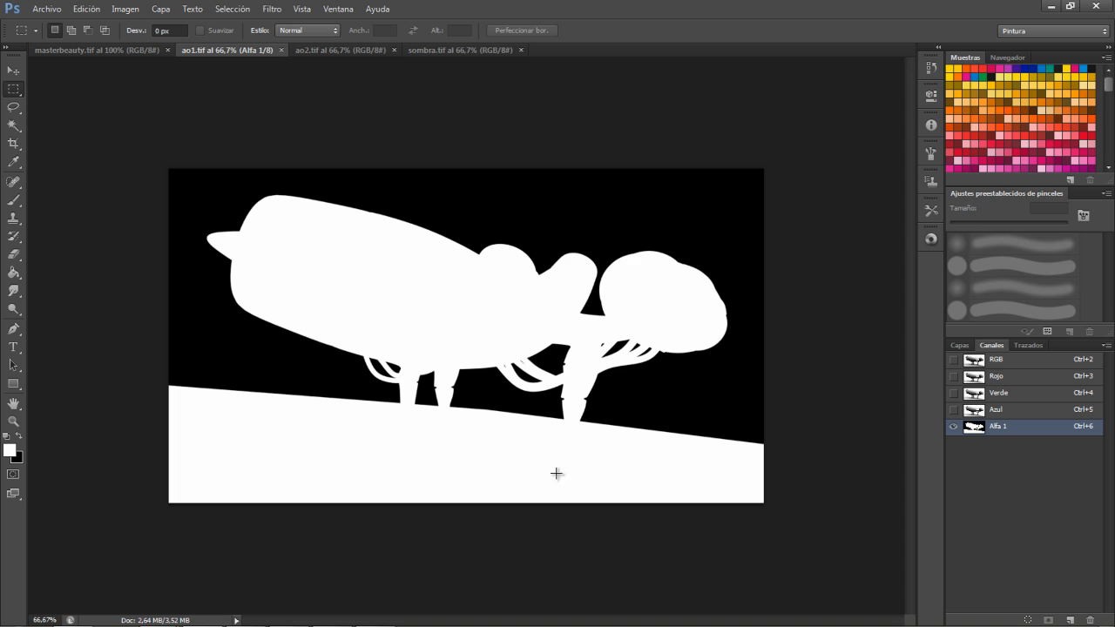
left_click(990, 362)
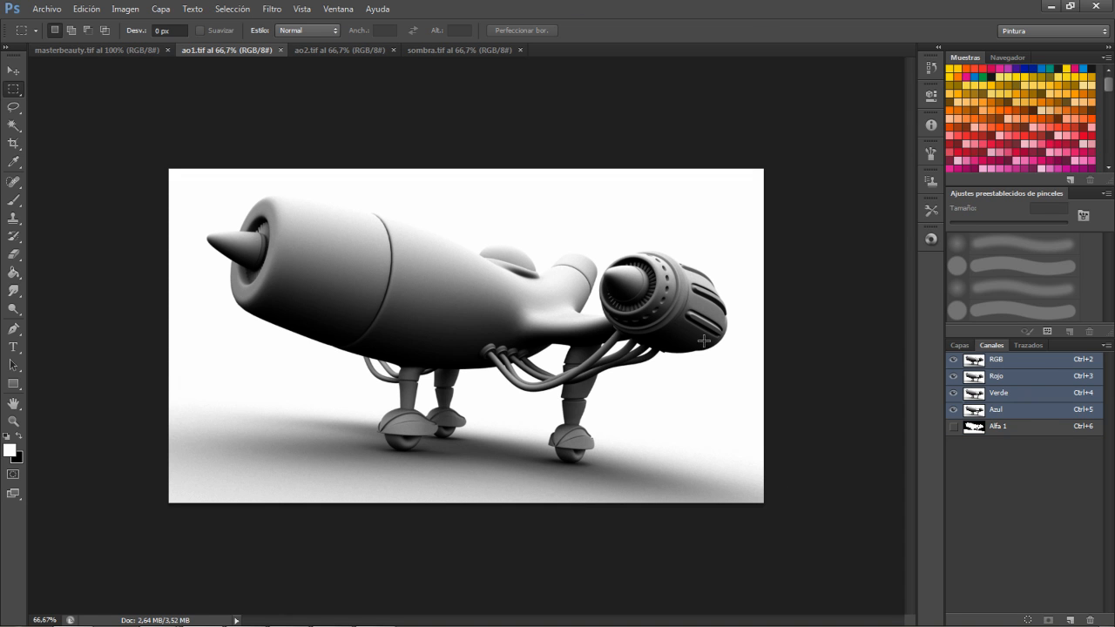
Duplicate the Fondo layer of ao1.tif into masterbeauty.tif.
left_click(959, 346)
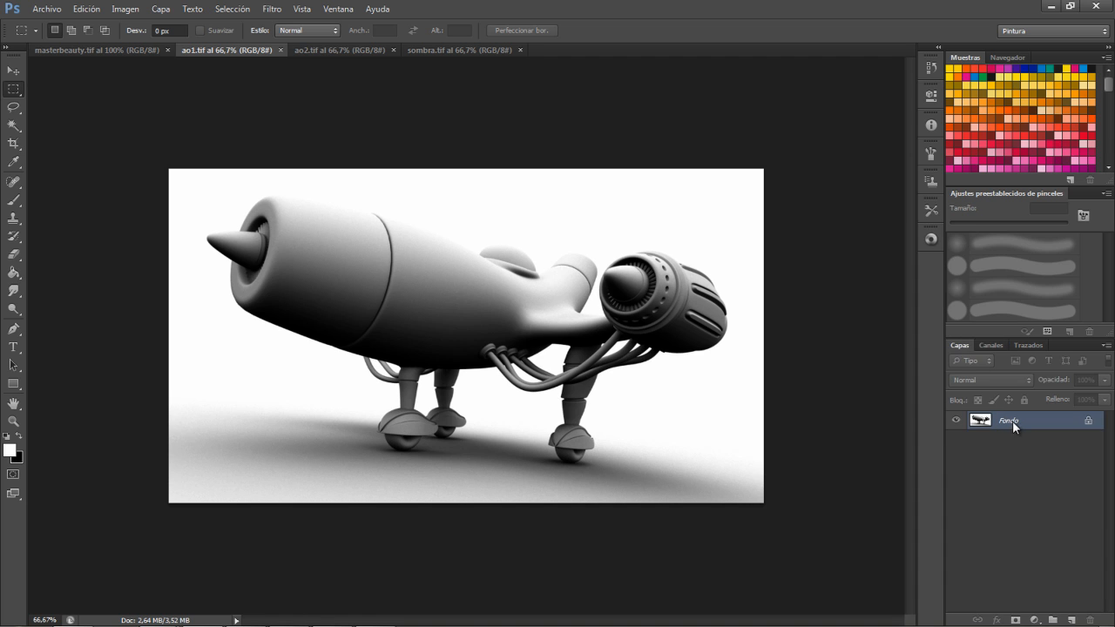
right_click(1013, 426)
left_click(986, 454)
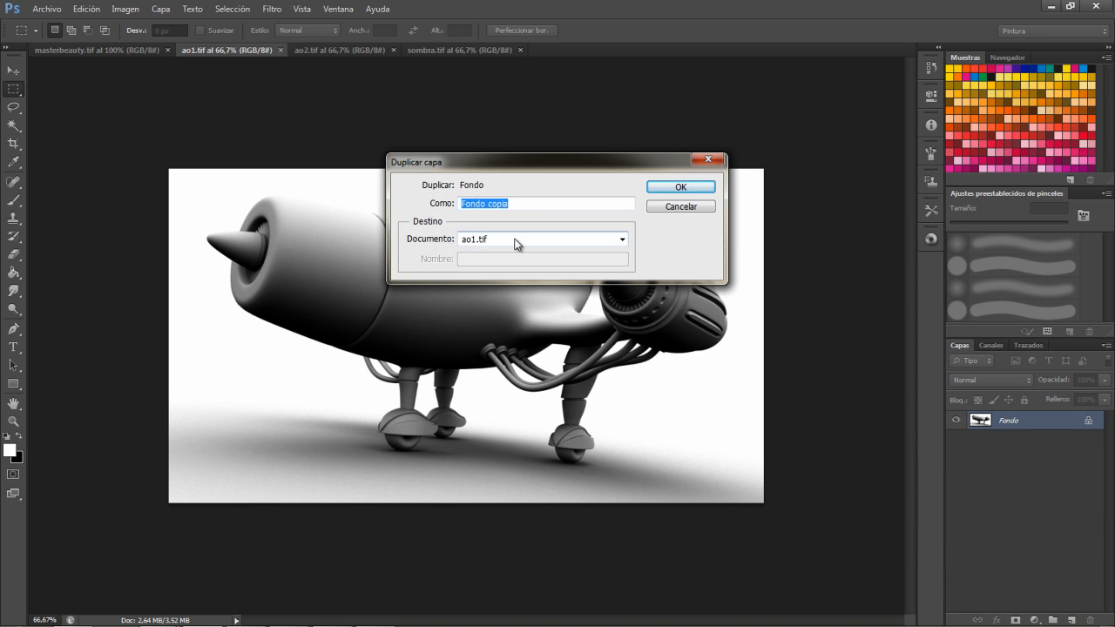
left_click(515, 242)
left_click(514, 276)
left_click(681, 187)
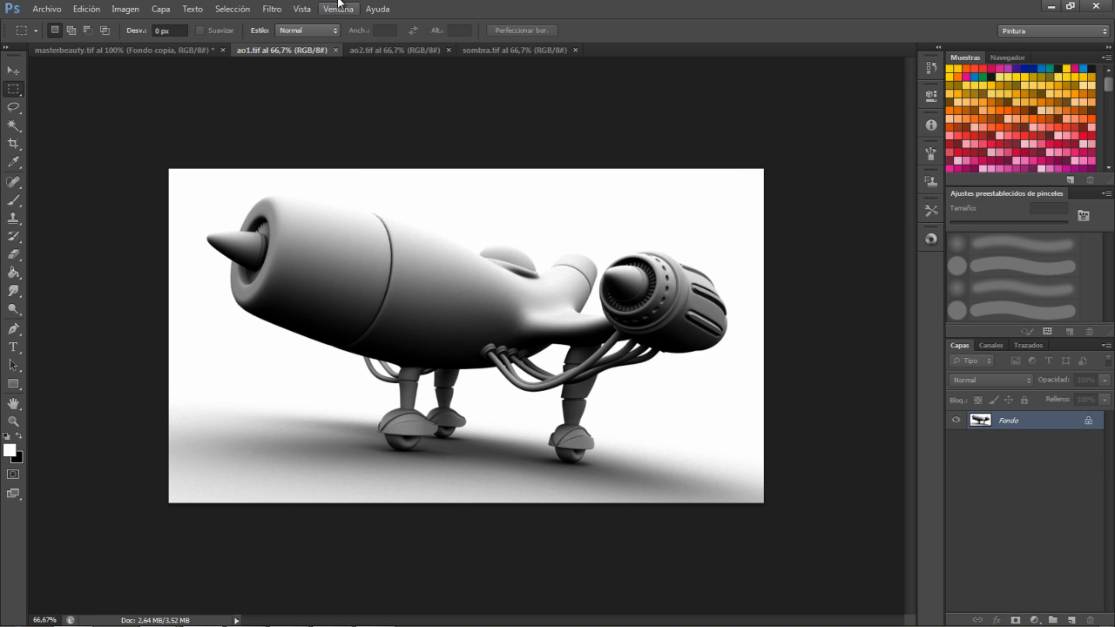
Duplicate the Alfa 1 channel of ao1.tif into masterbeauty.tif under the name AlfaAO1.
left_click(991, 346)
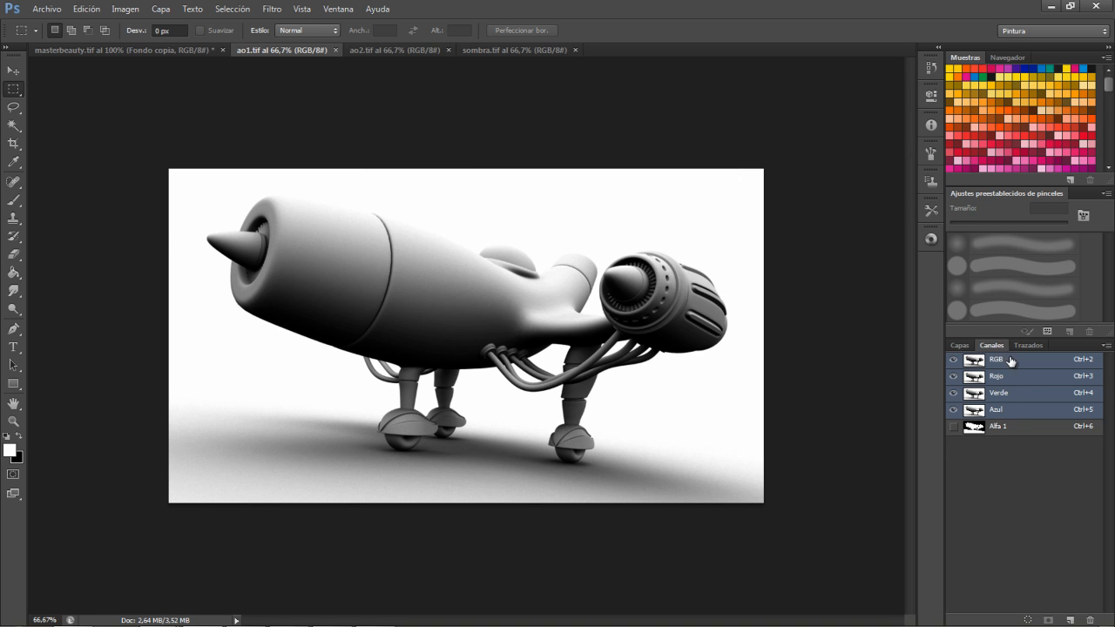
right_click(1002, 428)
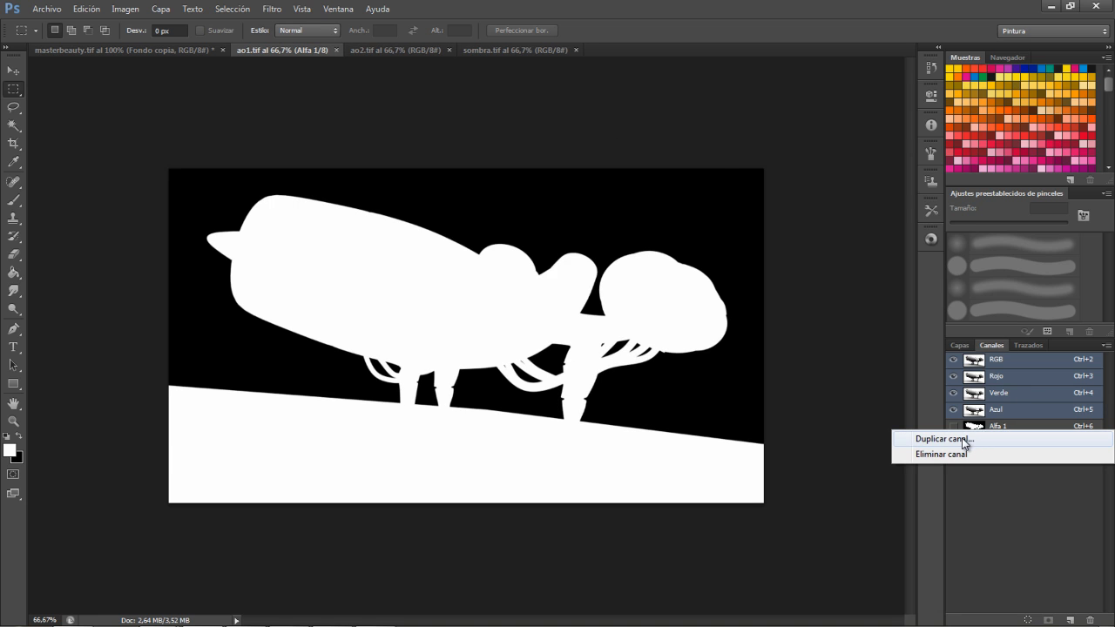
left_click(962, 440)
left_click(615, 236)
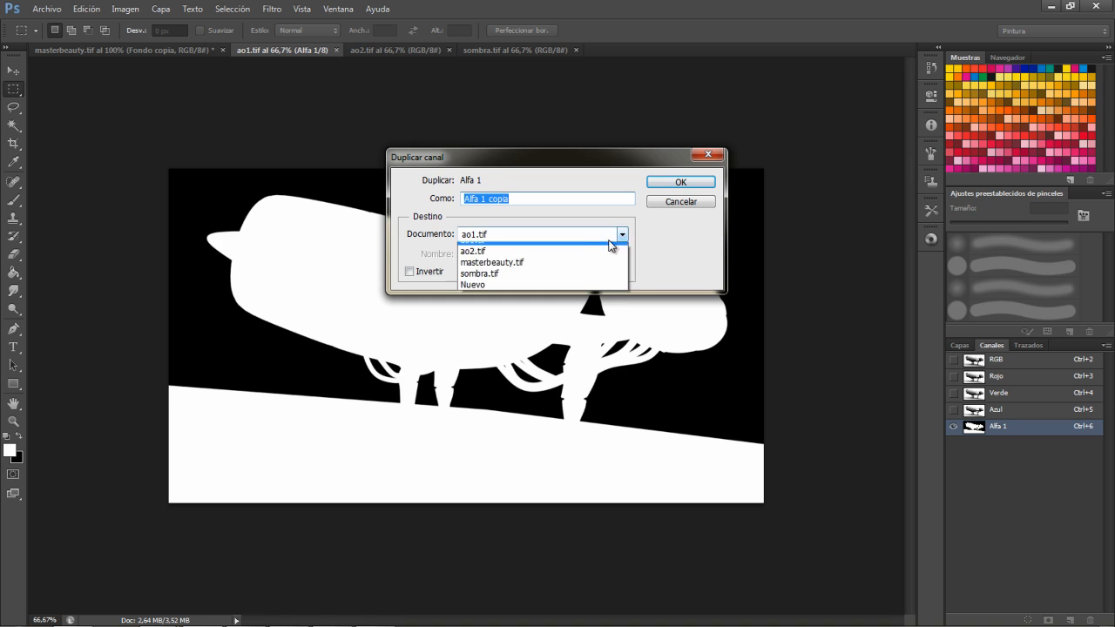
left_click(558, 259)
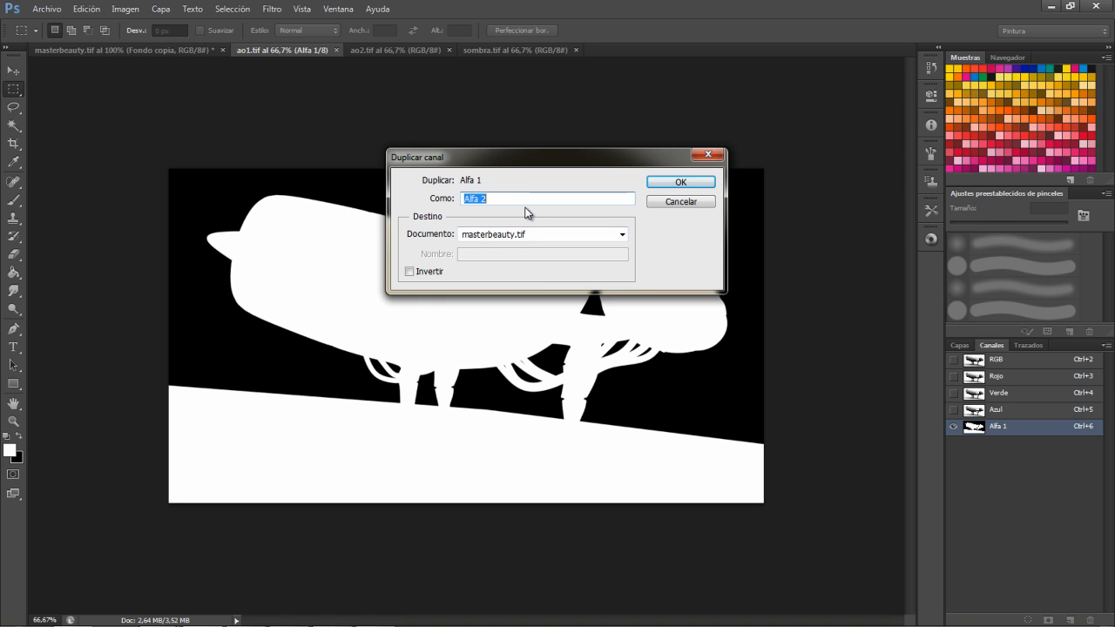
key("End")
key("BackSpace")
key("Return")
Duplicate the Fondo layer of ao2.tif into masterbeauty.tif.
left_click(397, 51)
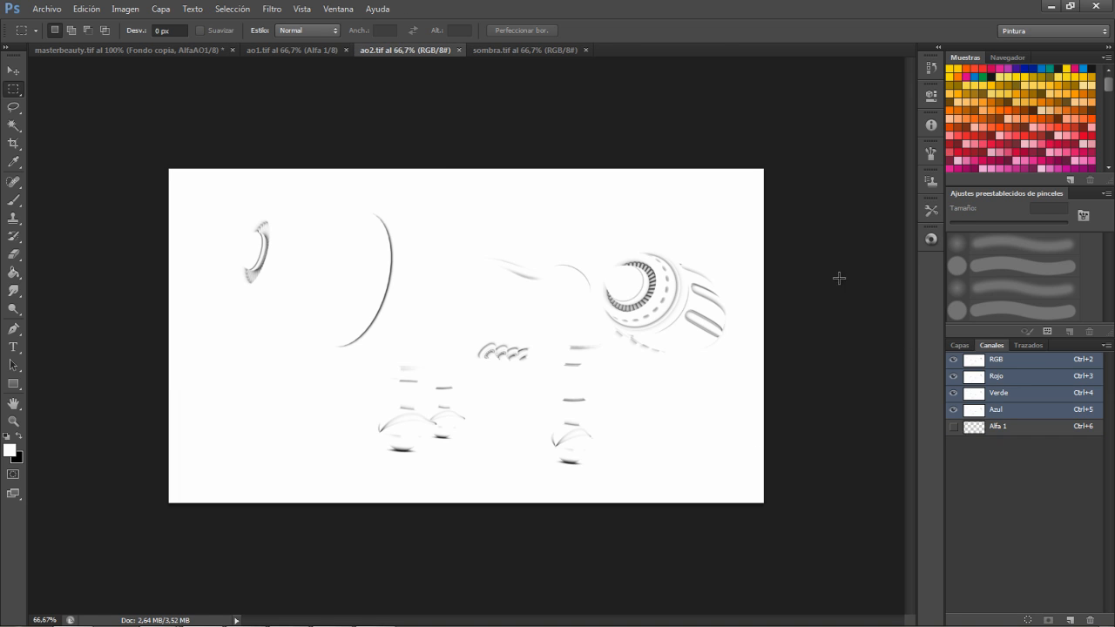
left_click(960, 346)
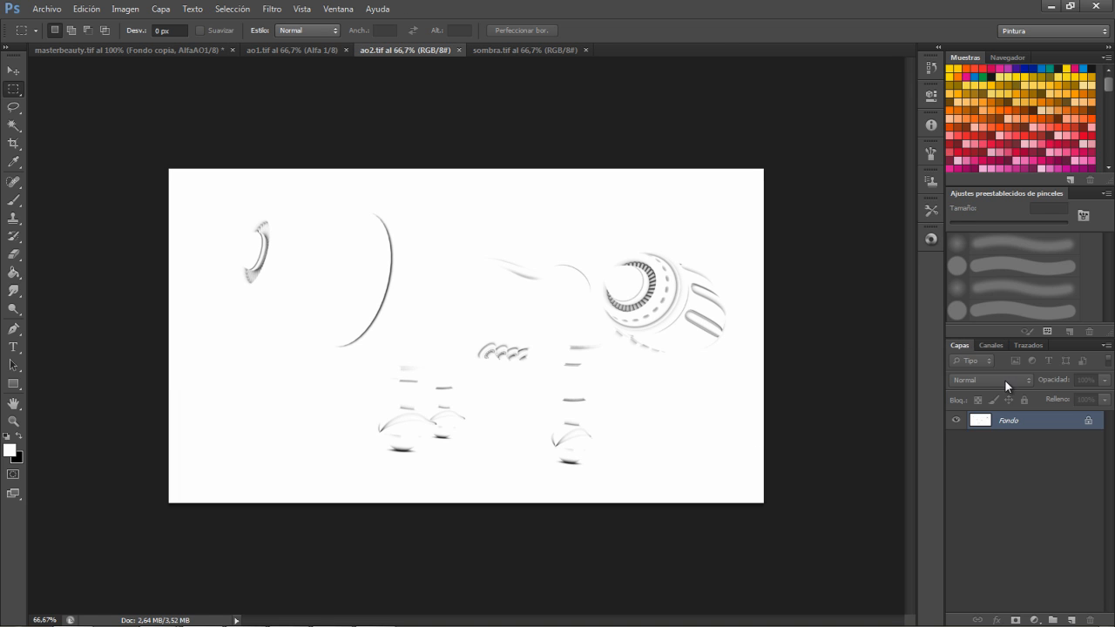
right_click(1007, 425)
left_click(983, 458)
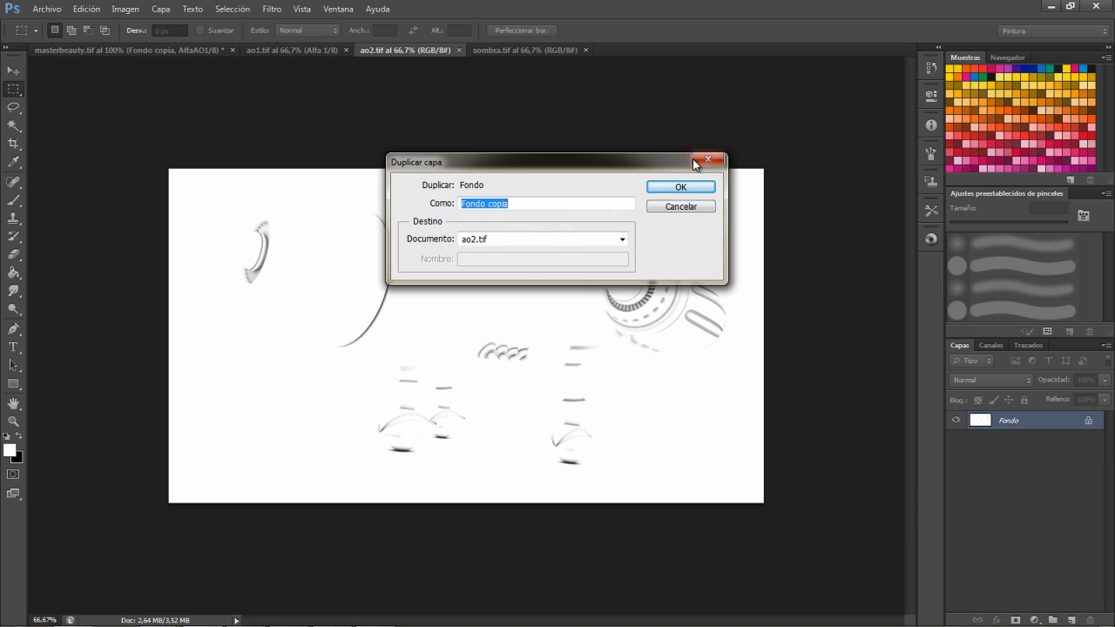
left_click(622, 240)
left_click(566, 276)
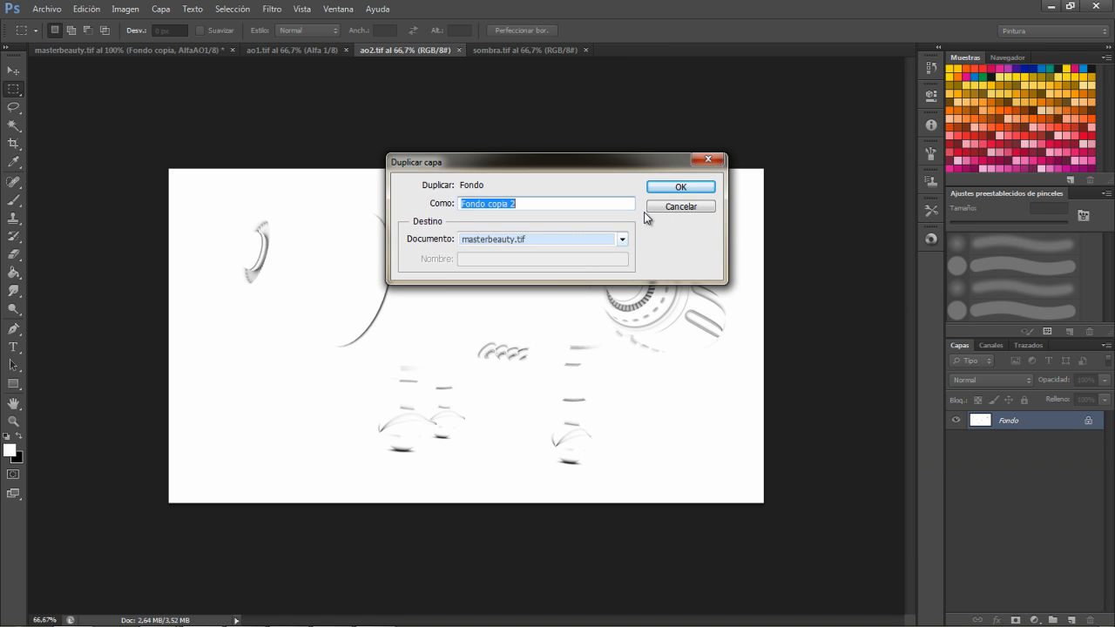
left_click(685, 187)
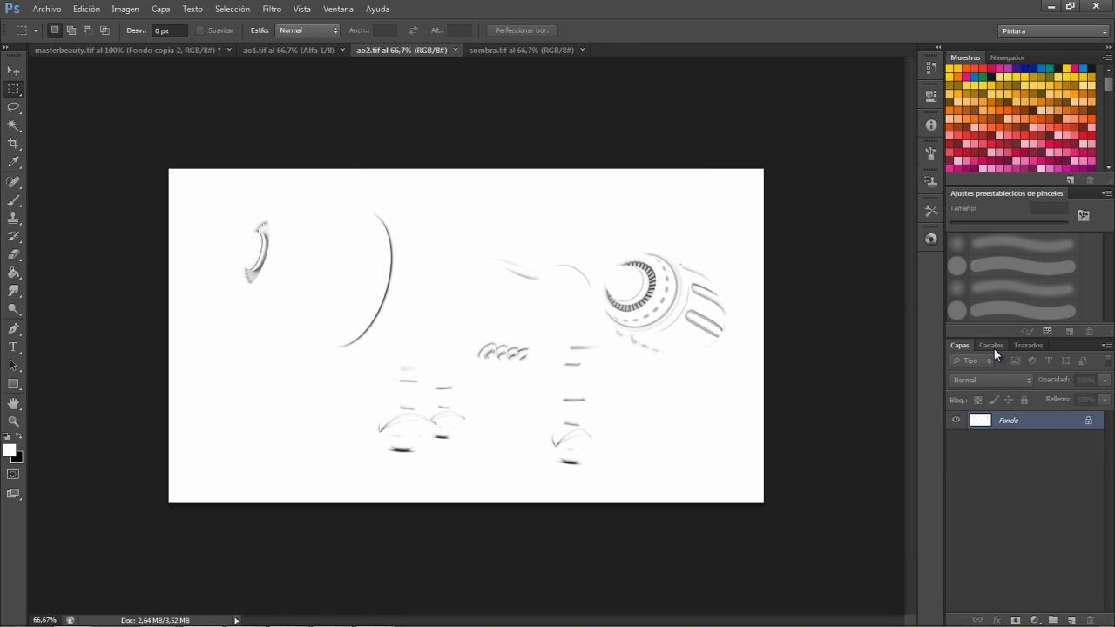
Inspect the Alfa 1 channel of ao2.tif.
left_click(993, 346)
right_click(998, 428)
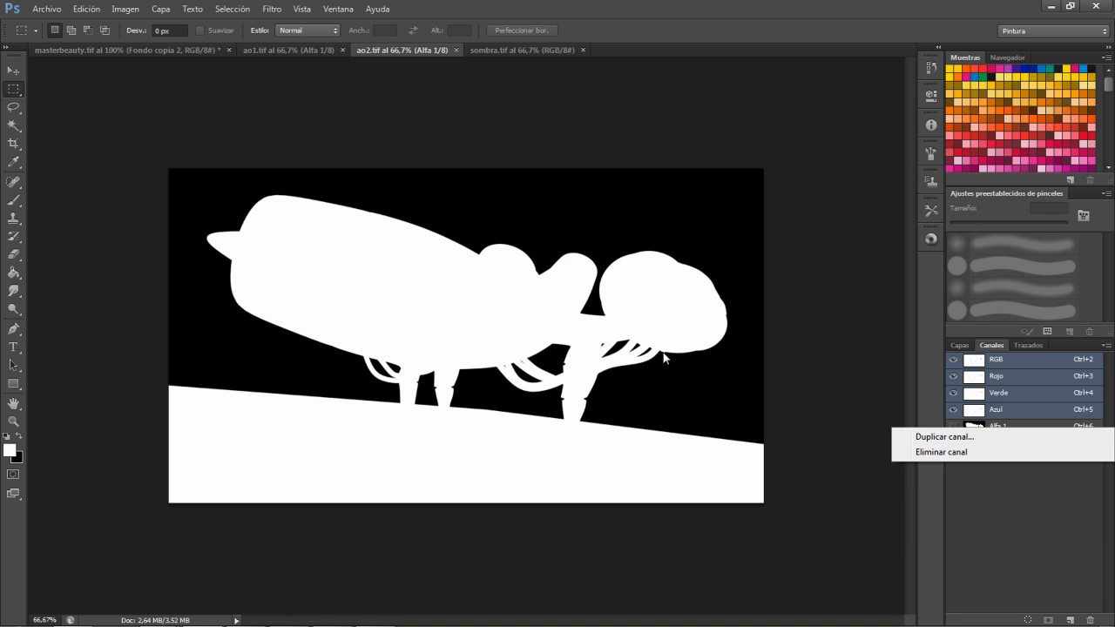
left_click(1000, 502)
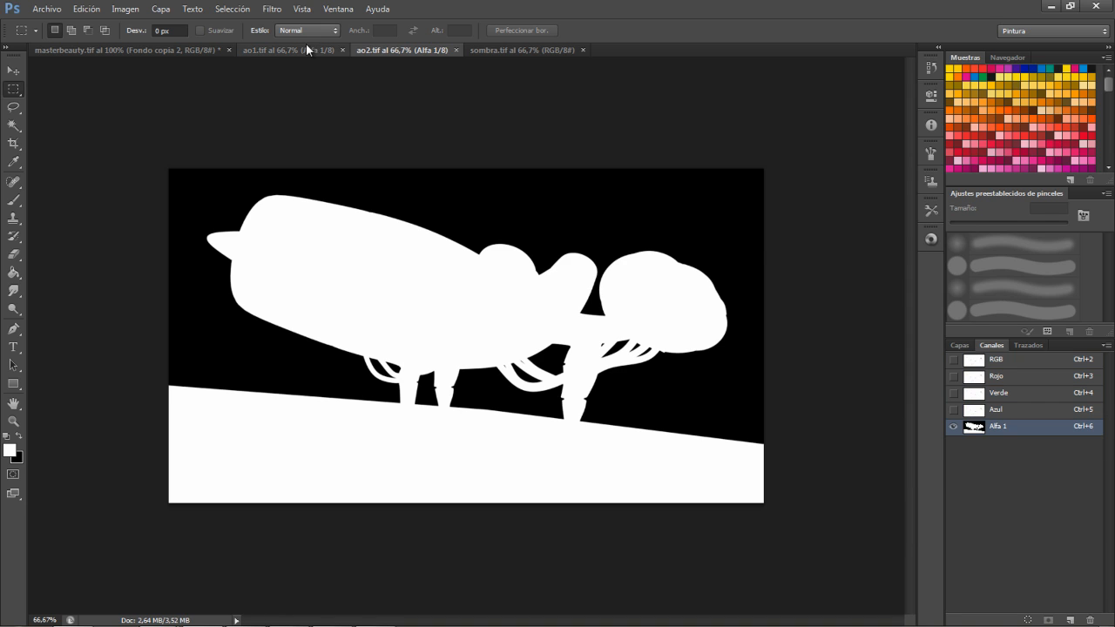
Duplicate the Fondo layer of sombra.tif into masterbeauty.tif.
left_click(527, 49)
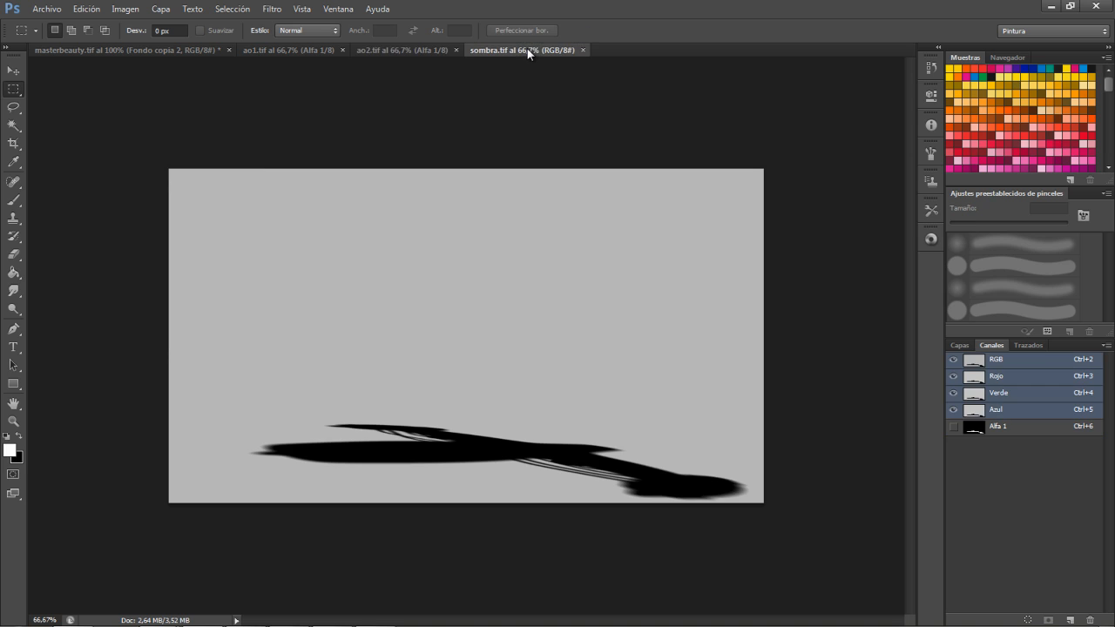
left_click(965, 349)
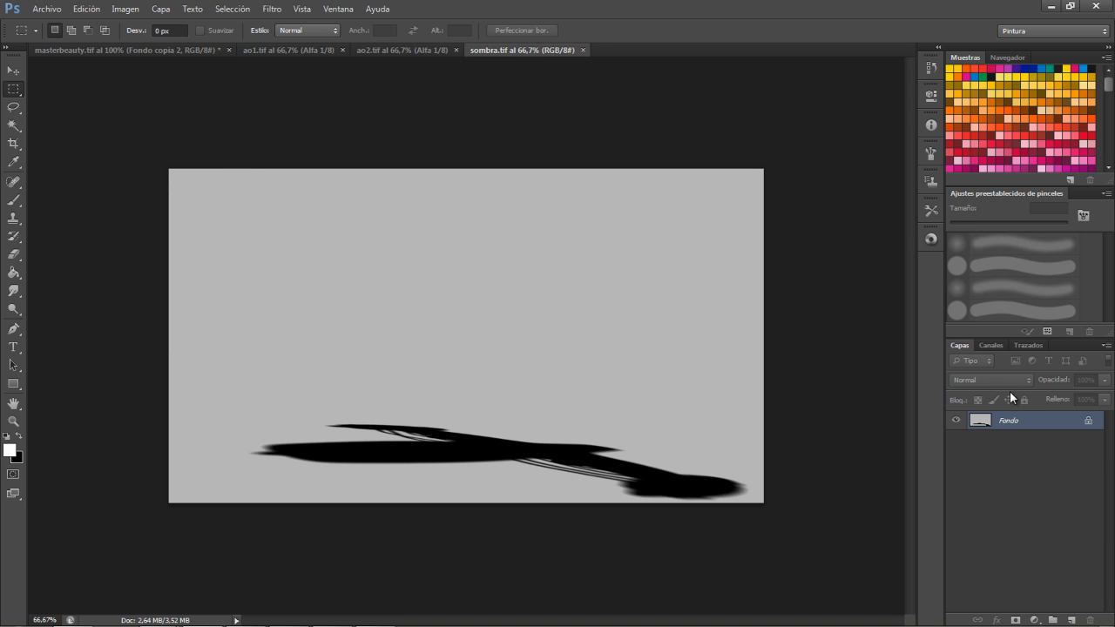
right_click(1017, 424)
left_click(971, 456)
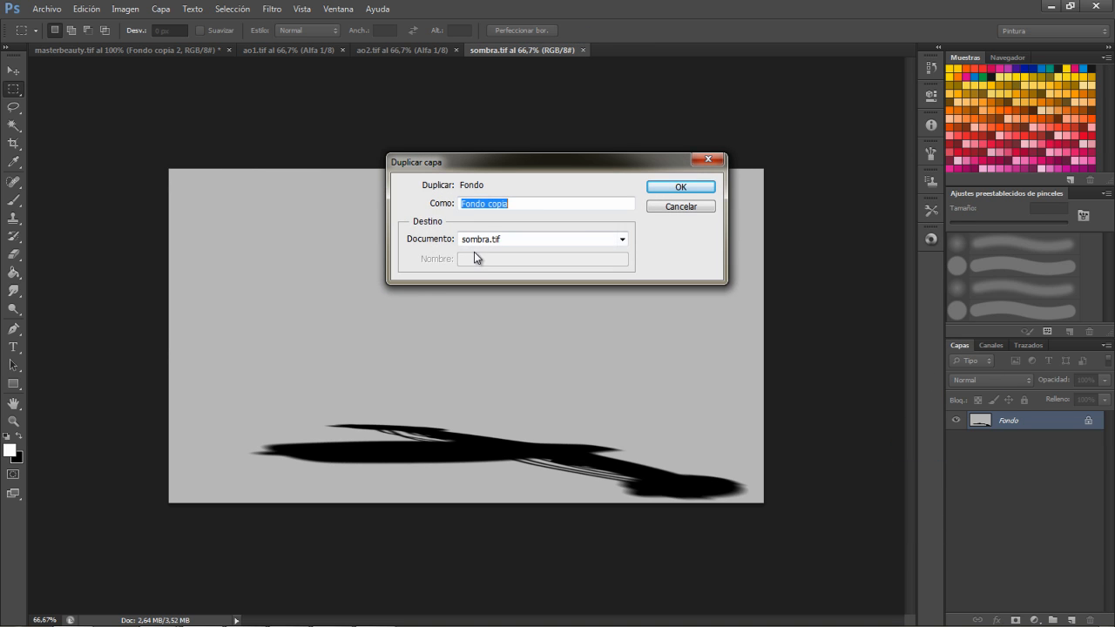
left_click(623, 241)
left_click(533, 274)
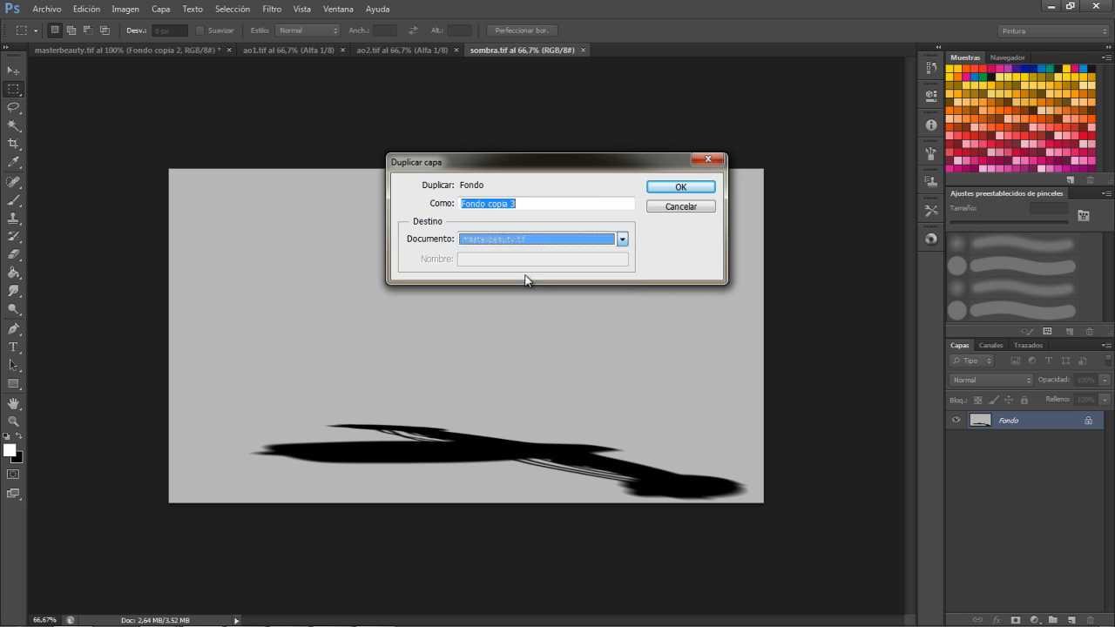
left_click(681, 186)
Duplicate the Alfa 1 channel of sombra.tif into masterbeauty.tif under the name AlfaSombra.
left_click(992, 346)
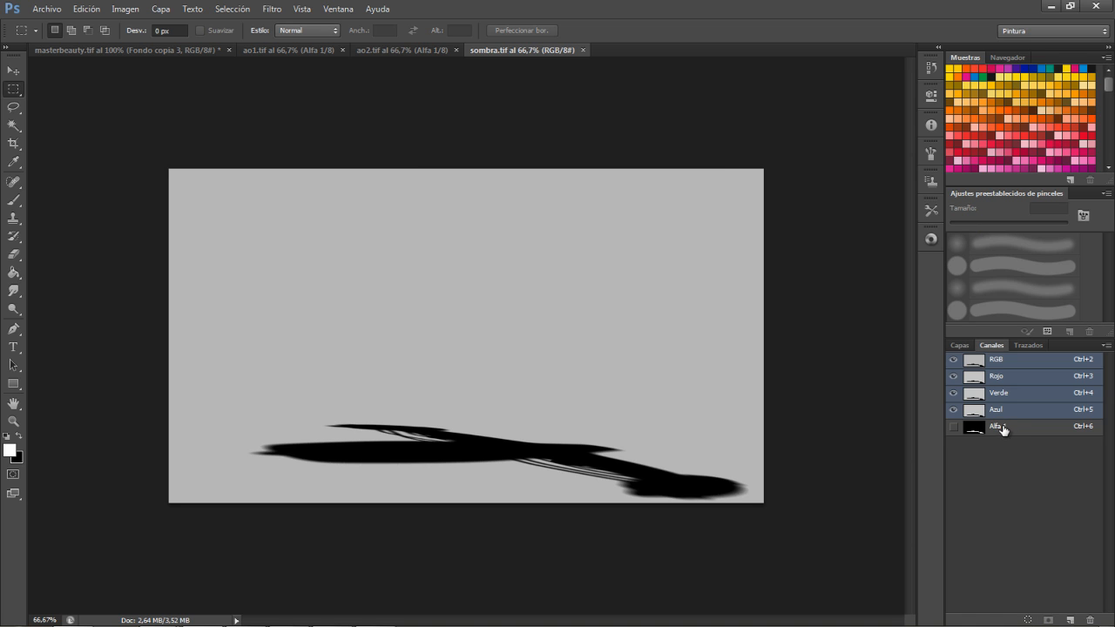
right_click(1002, 427)
left_click(966, 439)
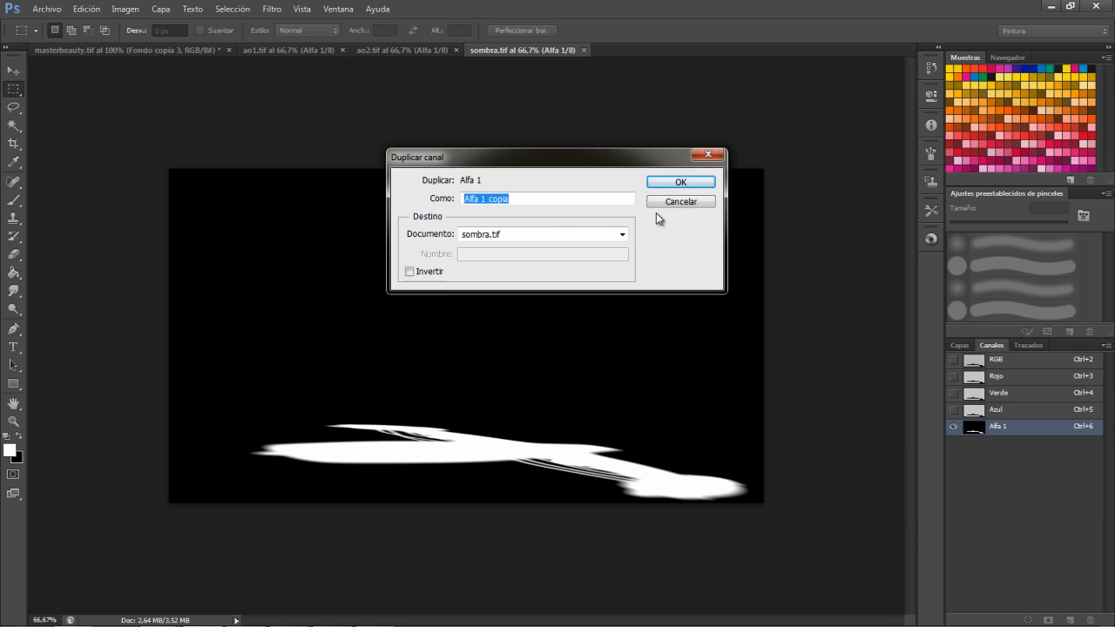
key("End")
key("BackSpace")
key("BackSpace")
key("BackSpace")
type("Sombra")
left_click(622, 235)
left_click(523, 264)
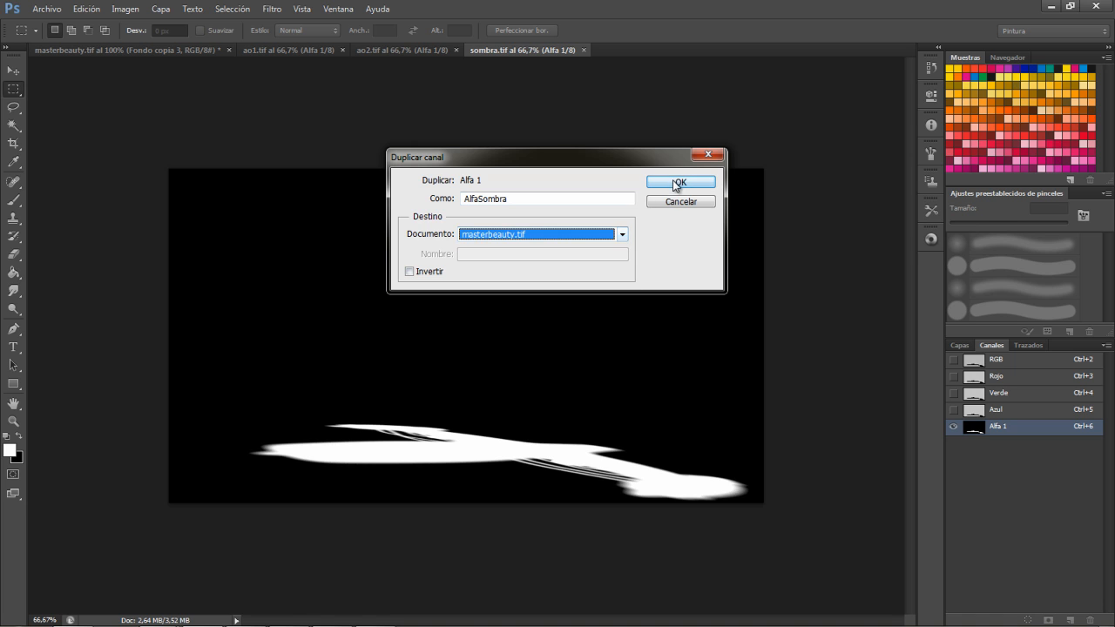
left_click(678, 182)
Close sombra.tif, ao2.tif and ao1.tif, leaving only masterbeauty.tif open.
left_click(607, 50)
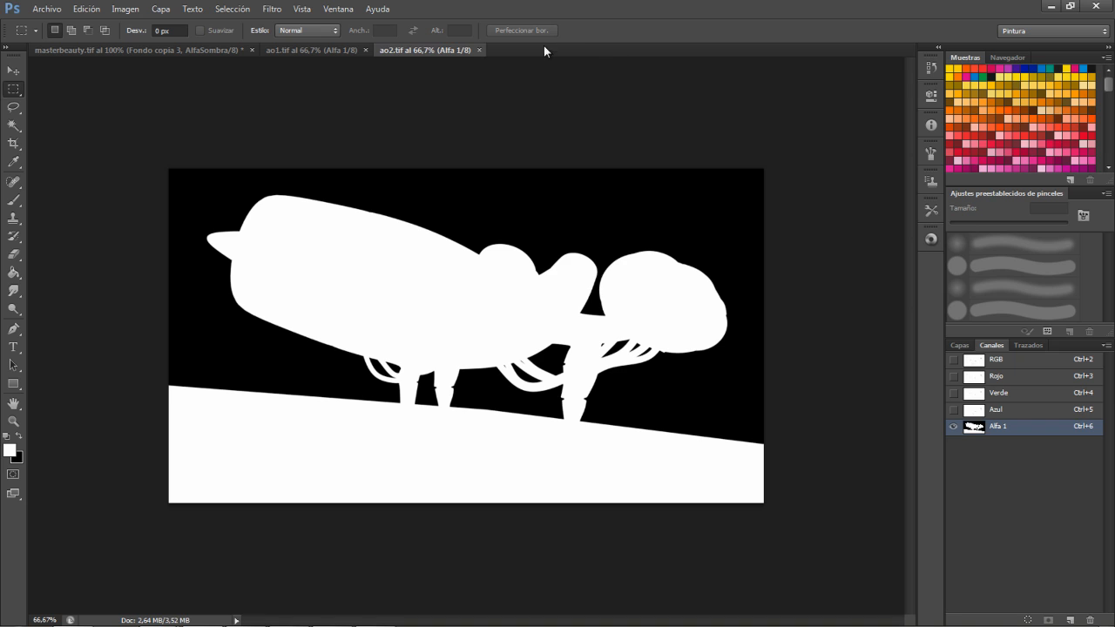
left_click(479, 50)
left_click(366, 49)
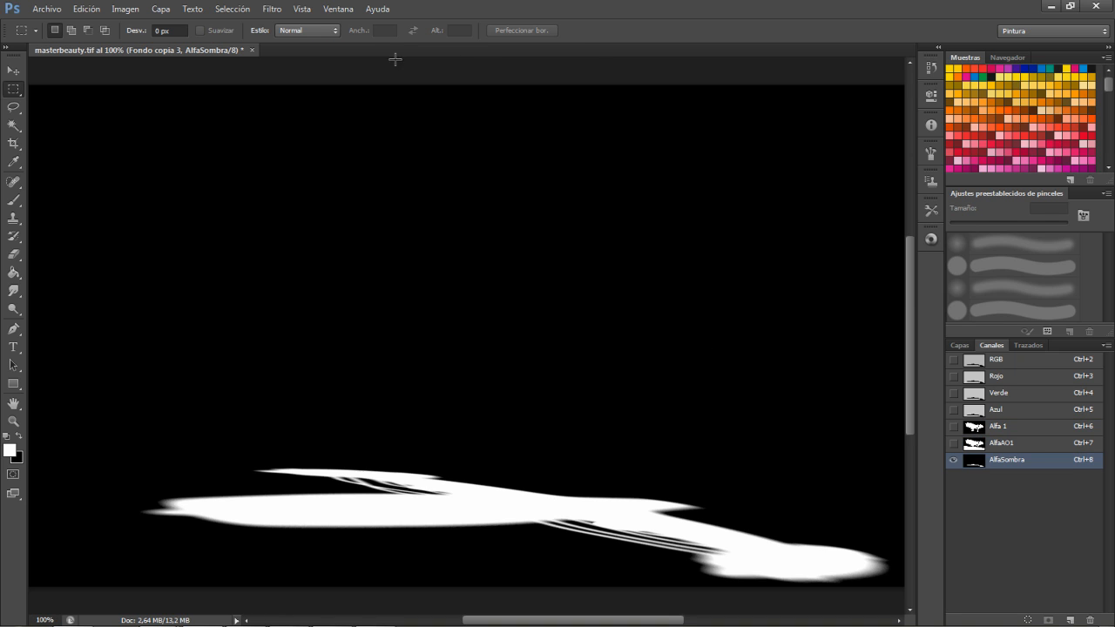
Show the RGB channels of masterbeauty.tif, hide the AlfaSombra channel and return to the layer list.
left_click(954, 359)
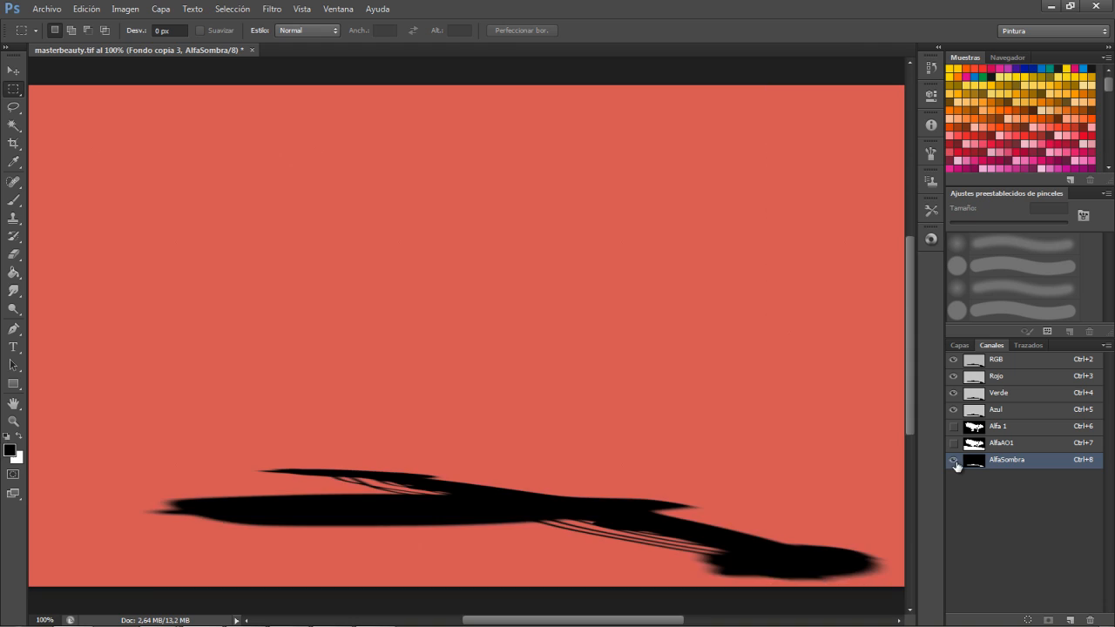
left_click(953, 459)
left_click(962, 347)
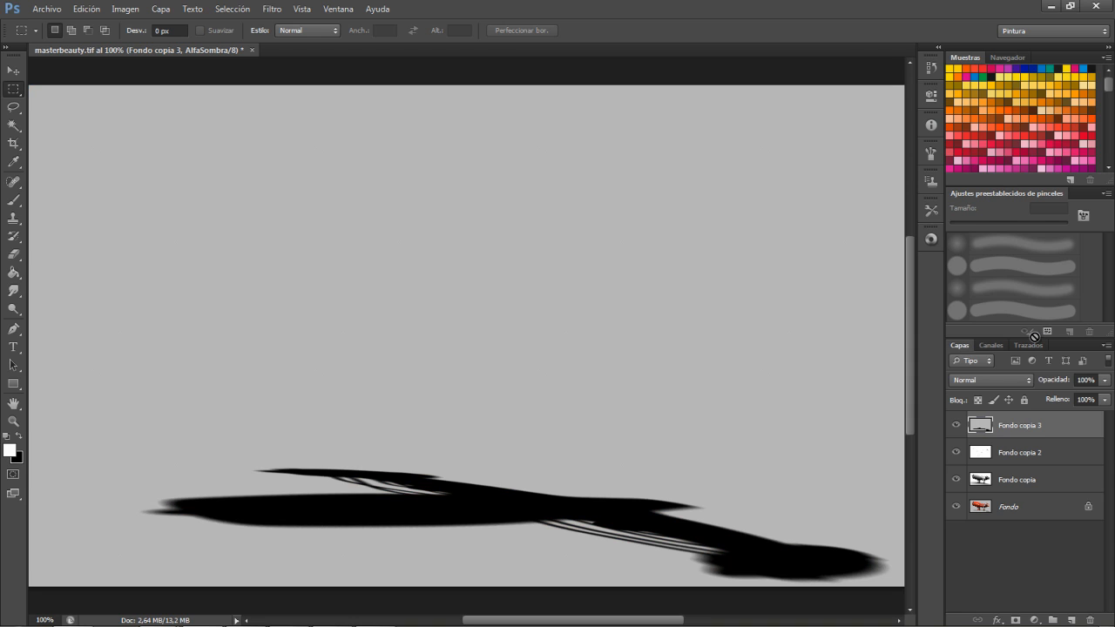
Convert the locked Fondo background into a regular layer named Avión.
double_click(1013, 510)
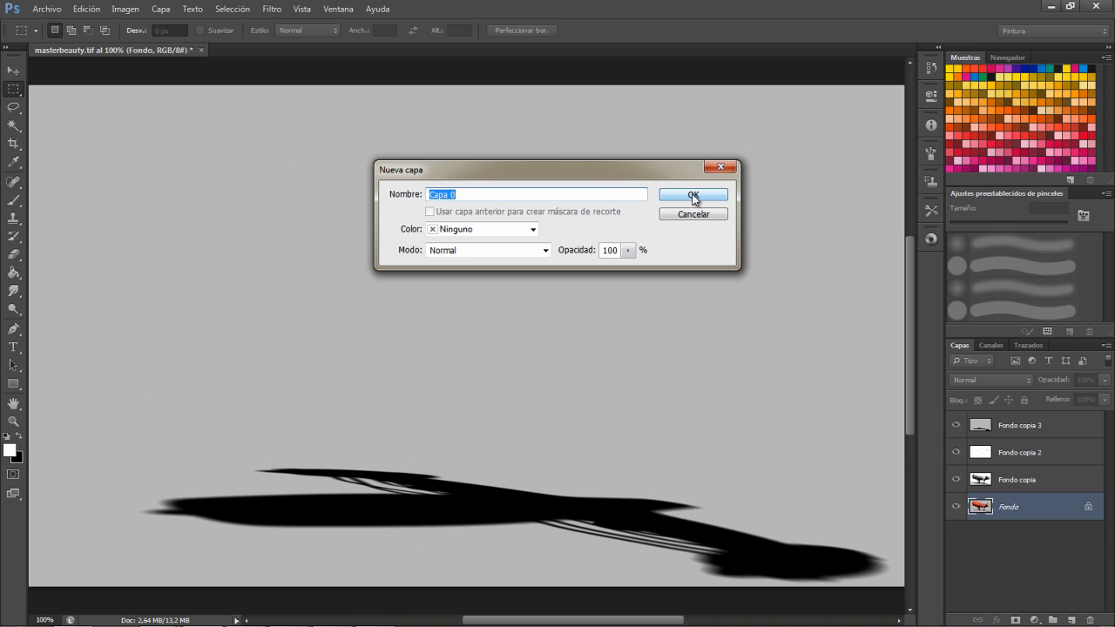
type("Avión")
left_click(693, 197)
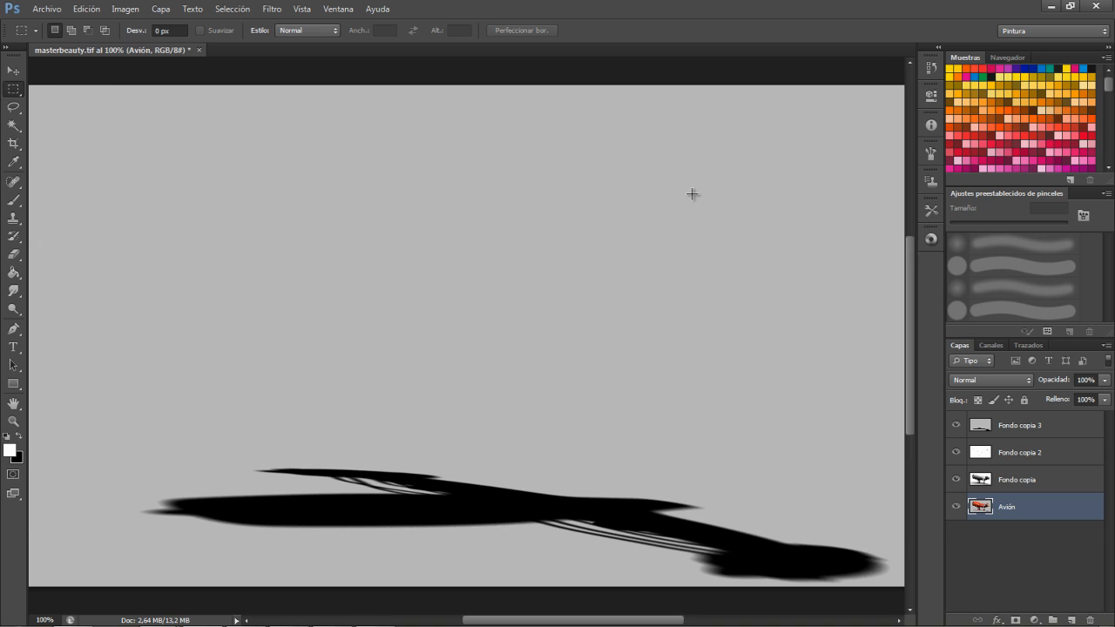
Rename Fondo copia as AO1, Fondo copia 2 as AO2 and Fondo copia 3 as Shadow.
double_click(1020, 479)
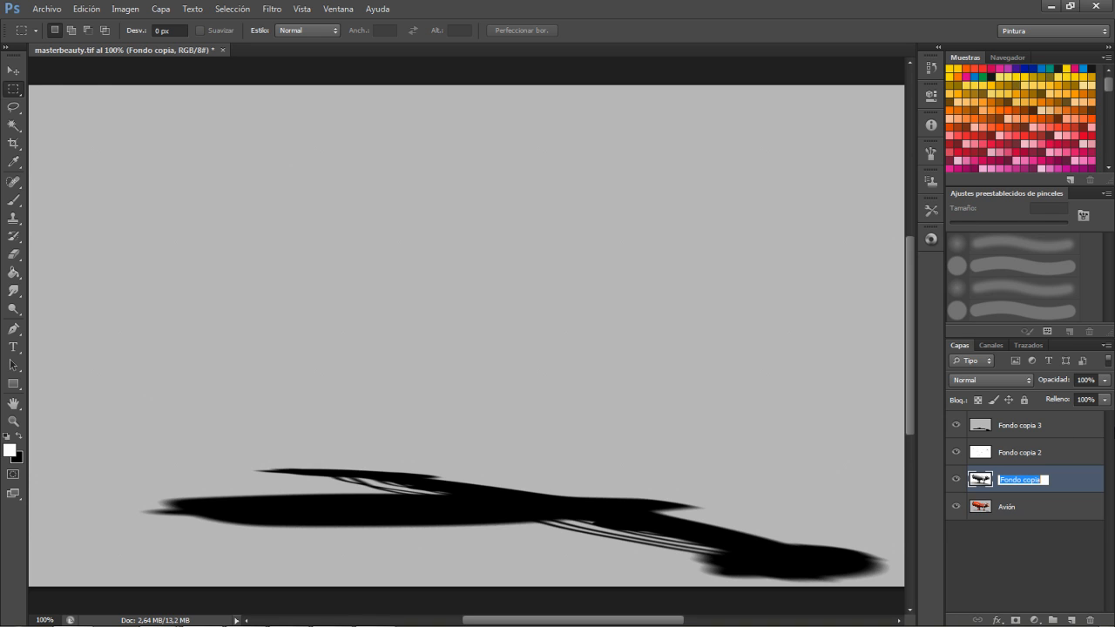
type("AO1")
key("Return")
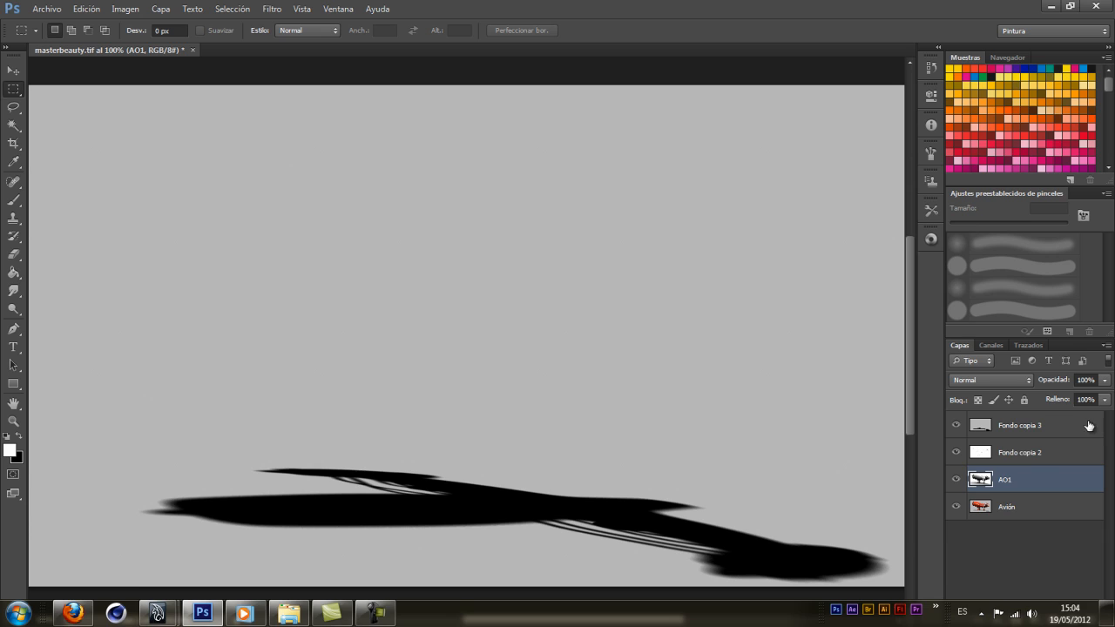
double_click(1020, 452)
type("AO")
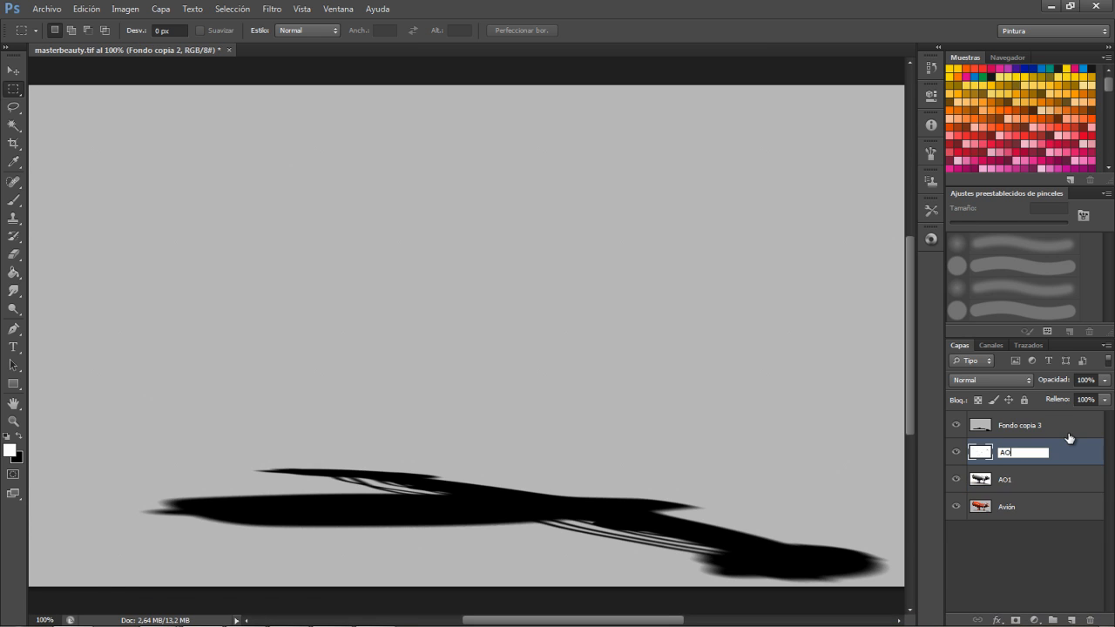
type("2")
key("Return")
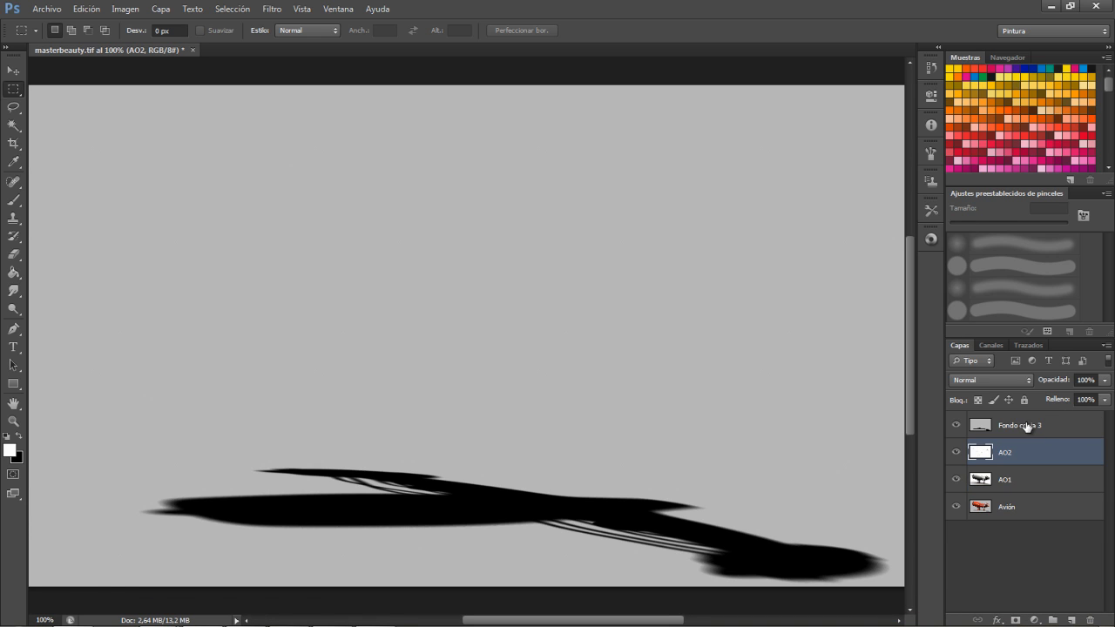
double_click(1022, 425)
type("Shadow")
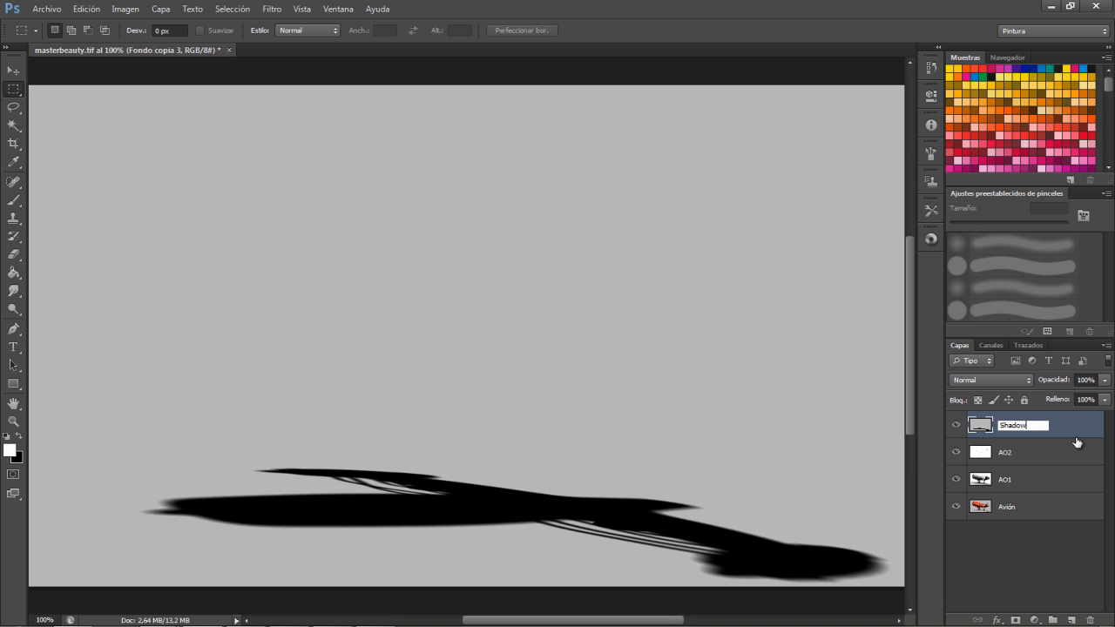
key("Return")
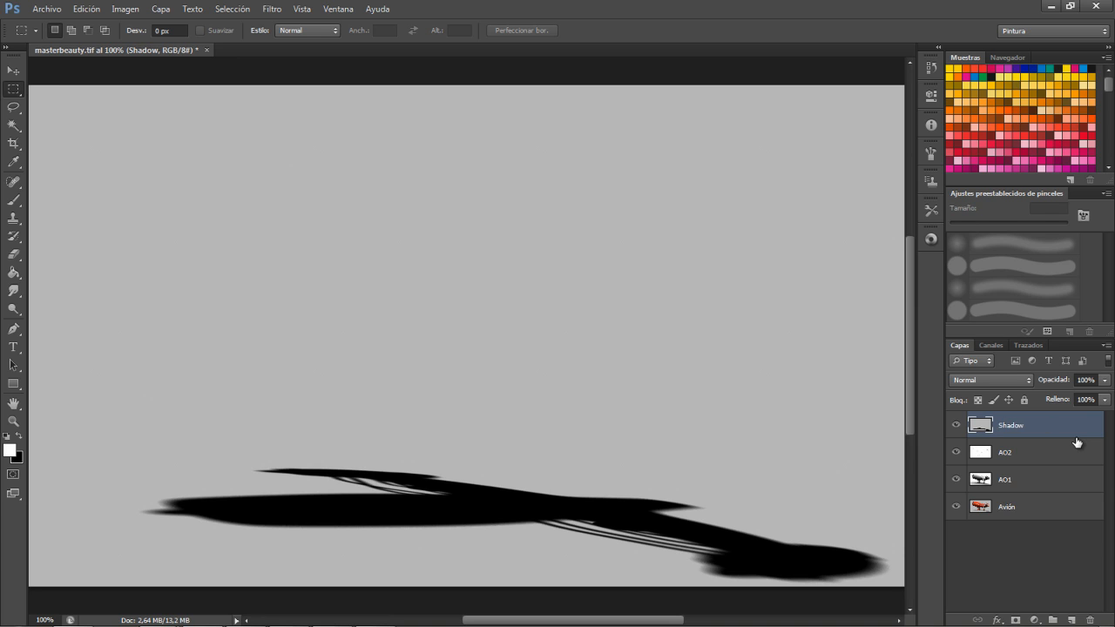
Add a new empty layer directly beneath the Avión layer.
left_click(1018, 514)
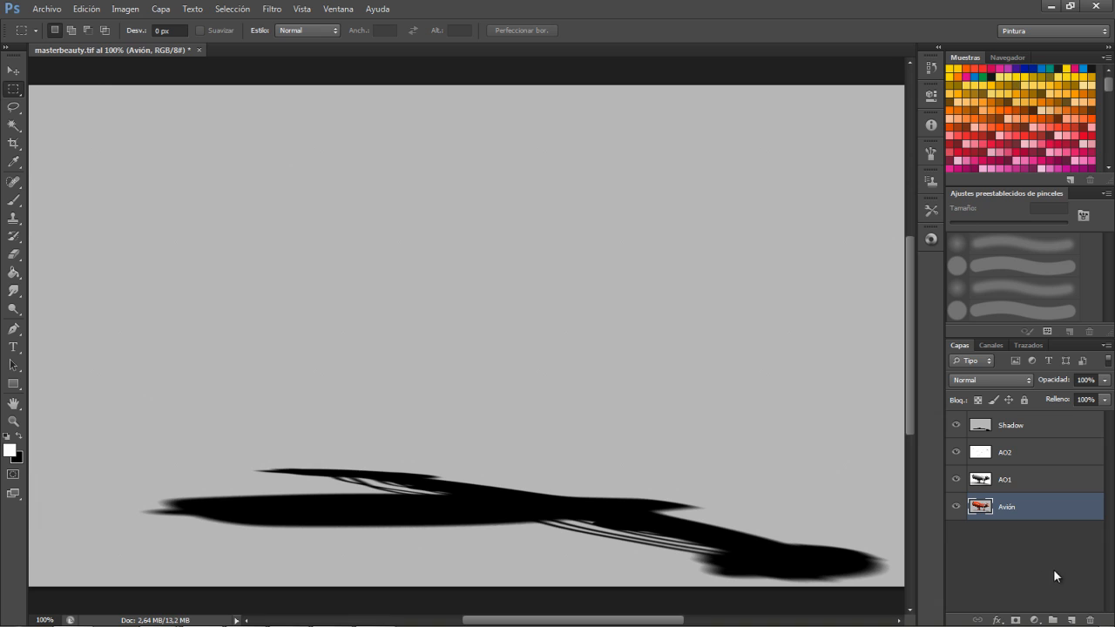
left_click(1072, 619, "ctrl")
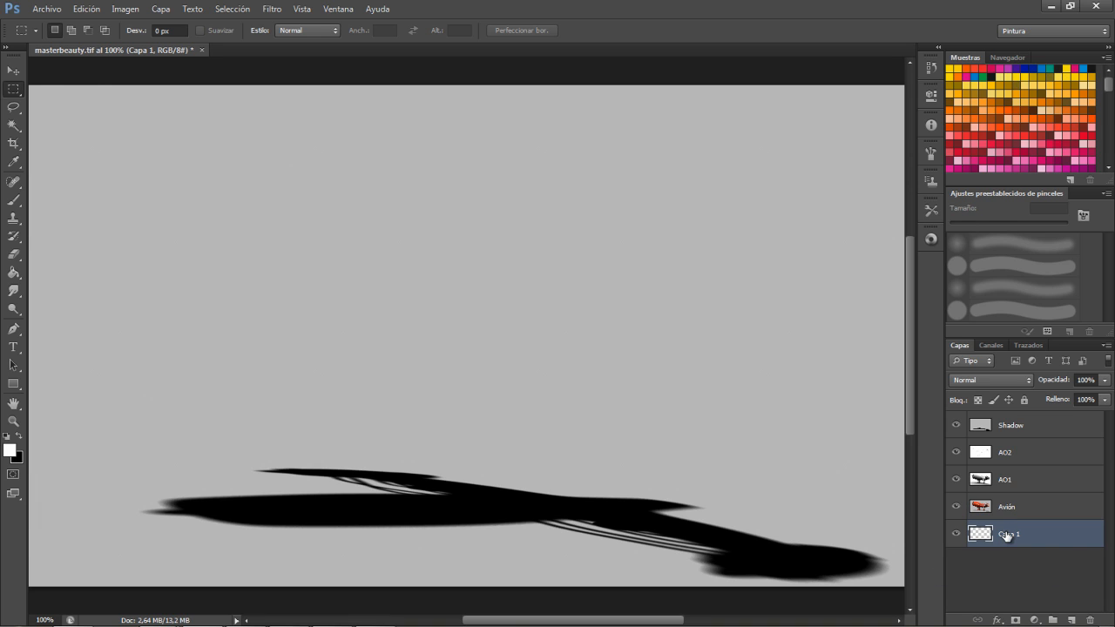
Fill the new empty layer beneath Avión with white, select Avión and hide the AO1, AO2 and Shadow layers.
key("g")
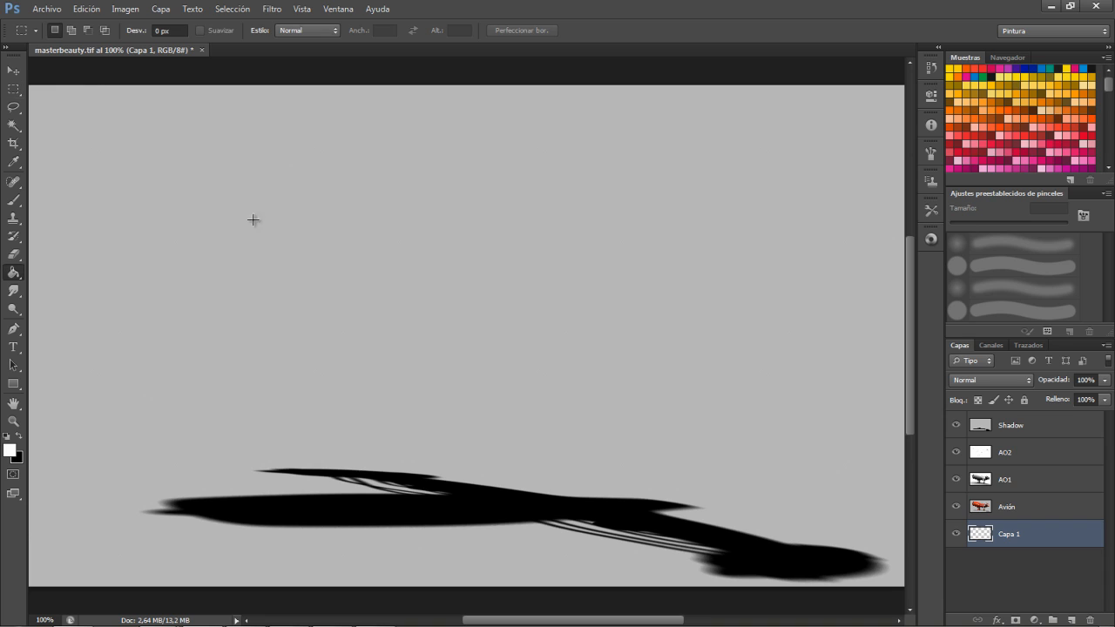
left_click(345, 285)
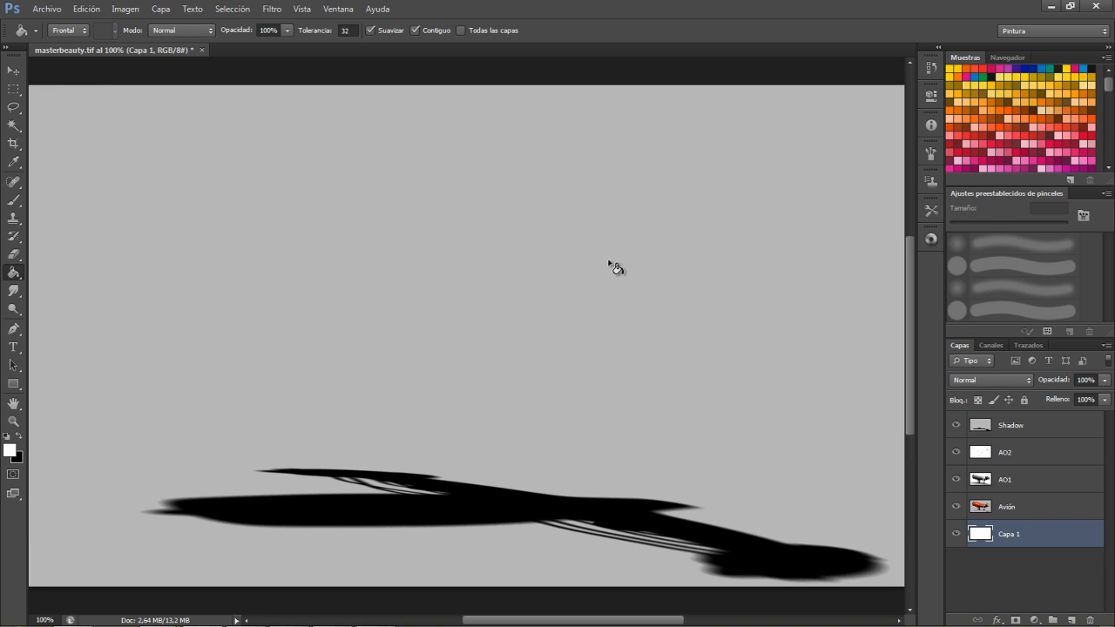
left_click(1010, 512)
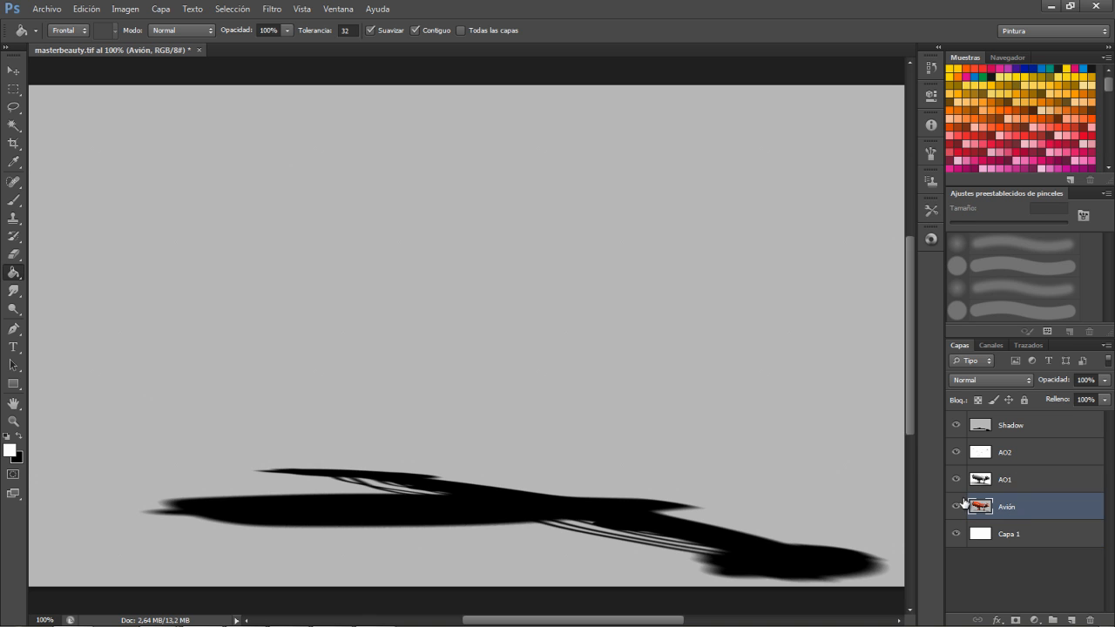
left_click_drag(957, 481, 957, 425)
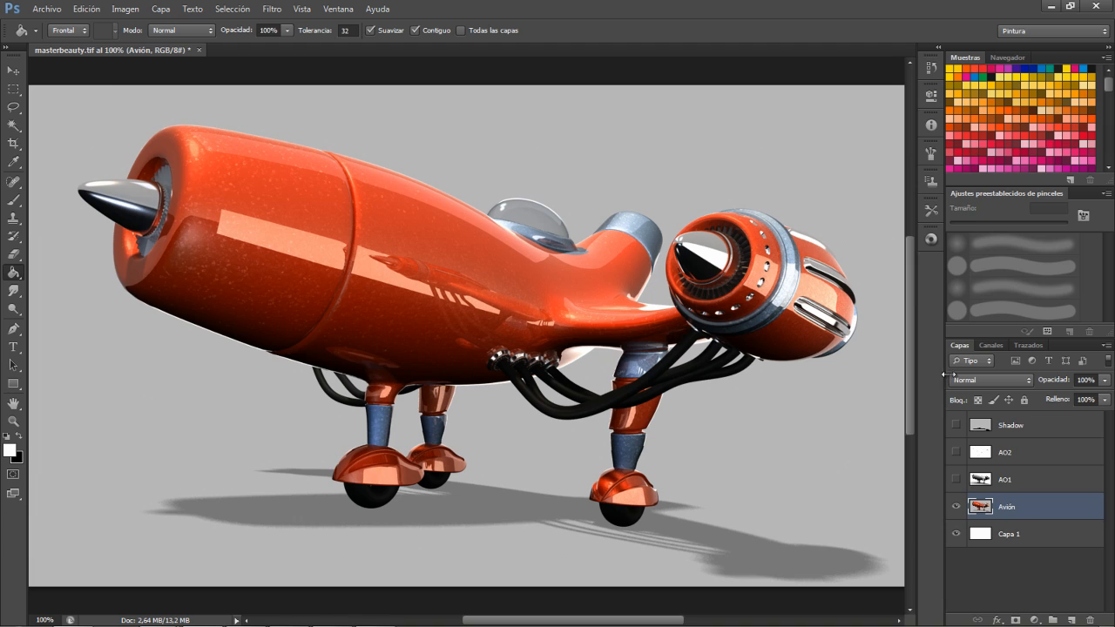
Rename the Alfa 1 channel as AlfaAvion.
left_click(999, 346)
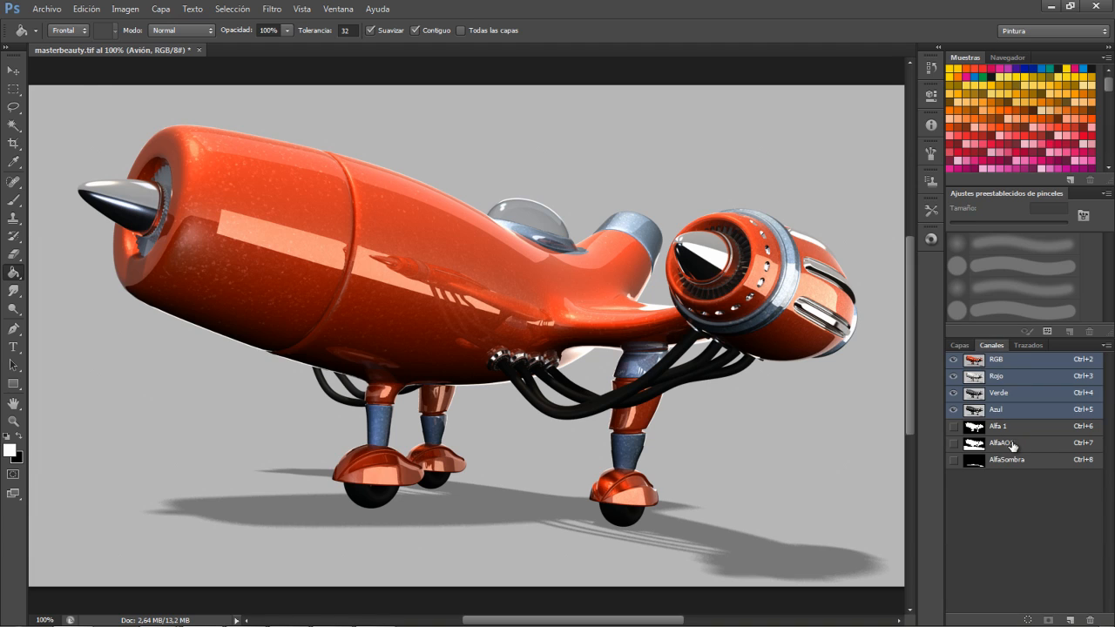
left_click(1002, 429)
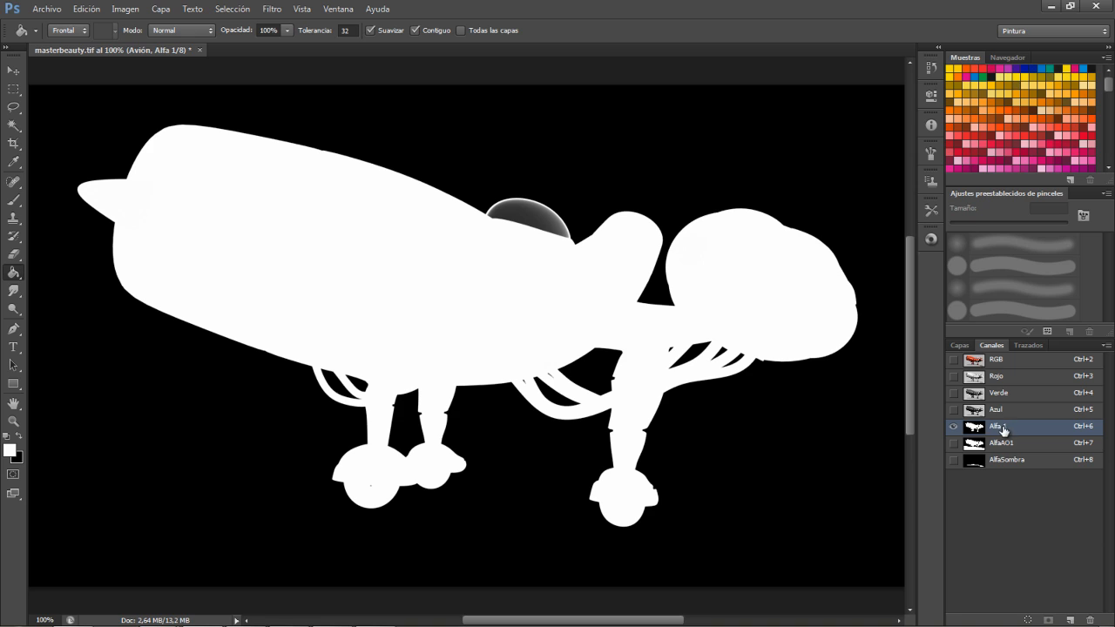
double_click(1000, 427)
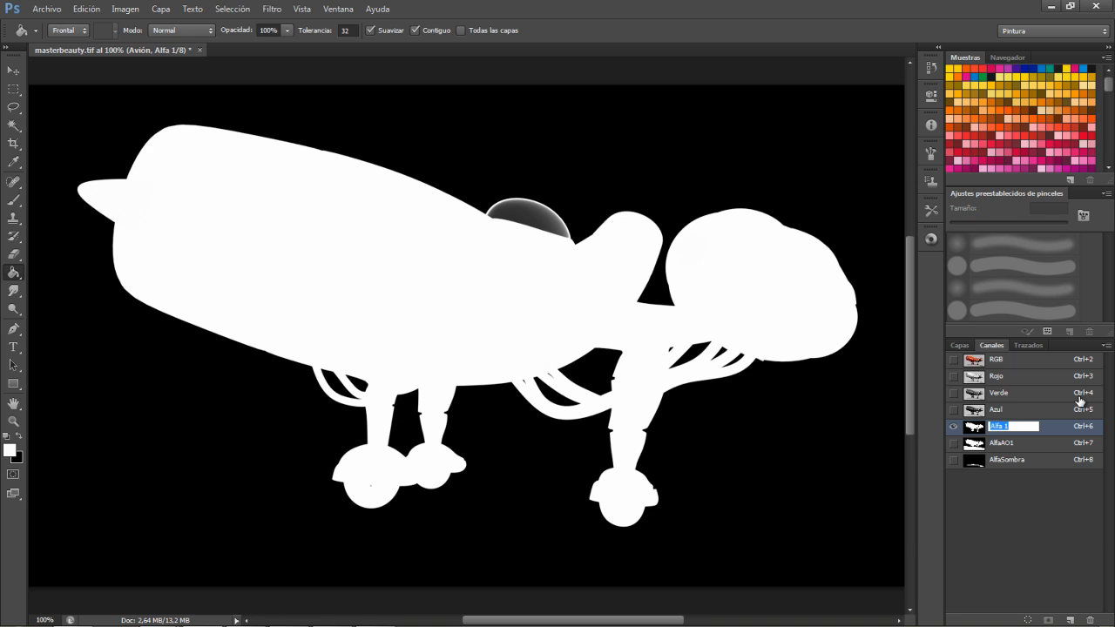
type("AlfaAvion")
key("Return")
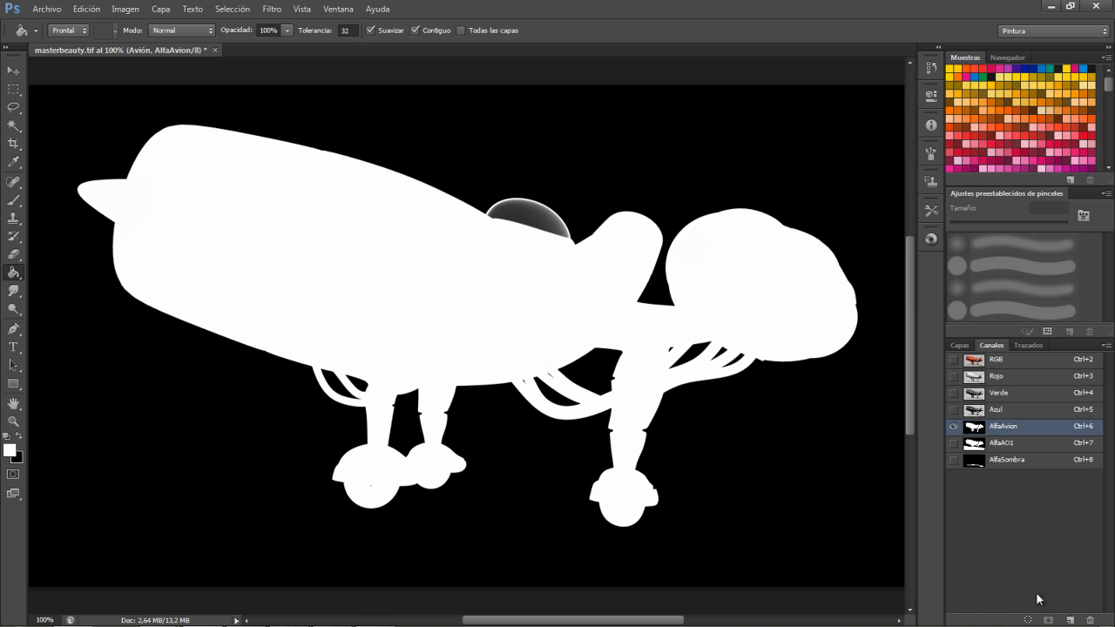
Load the AlfaAvion channel as a selection and display the RGB channels with AlfaAvion hidden.
left_click(1030, 621)
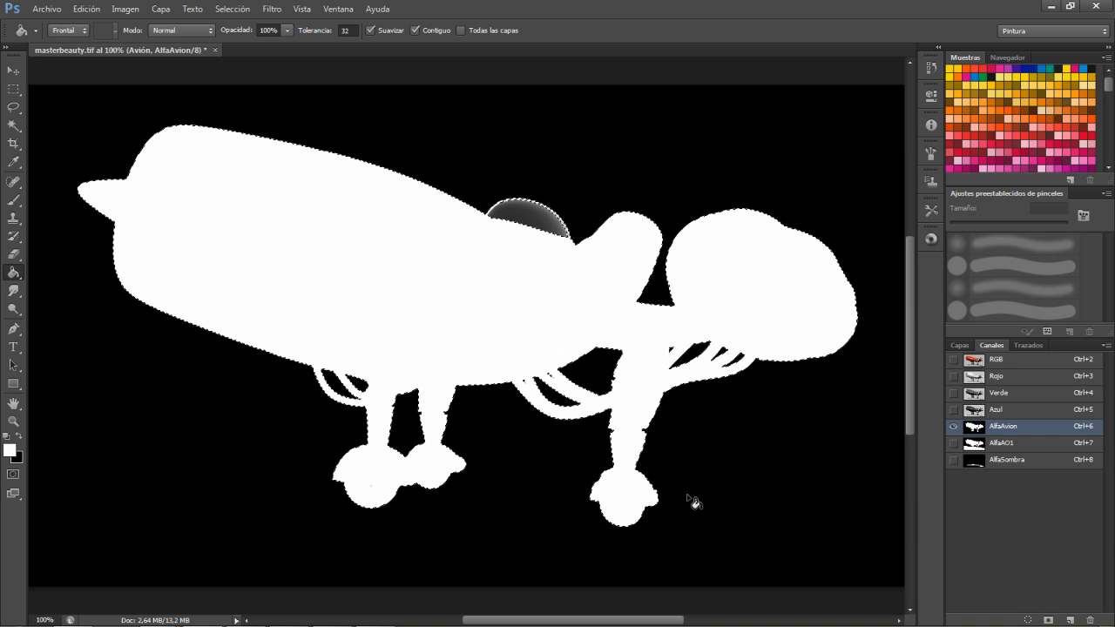
left_click(955, 360)
left_click(953, 427)
key("x")
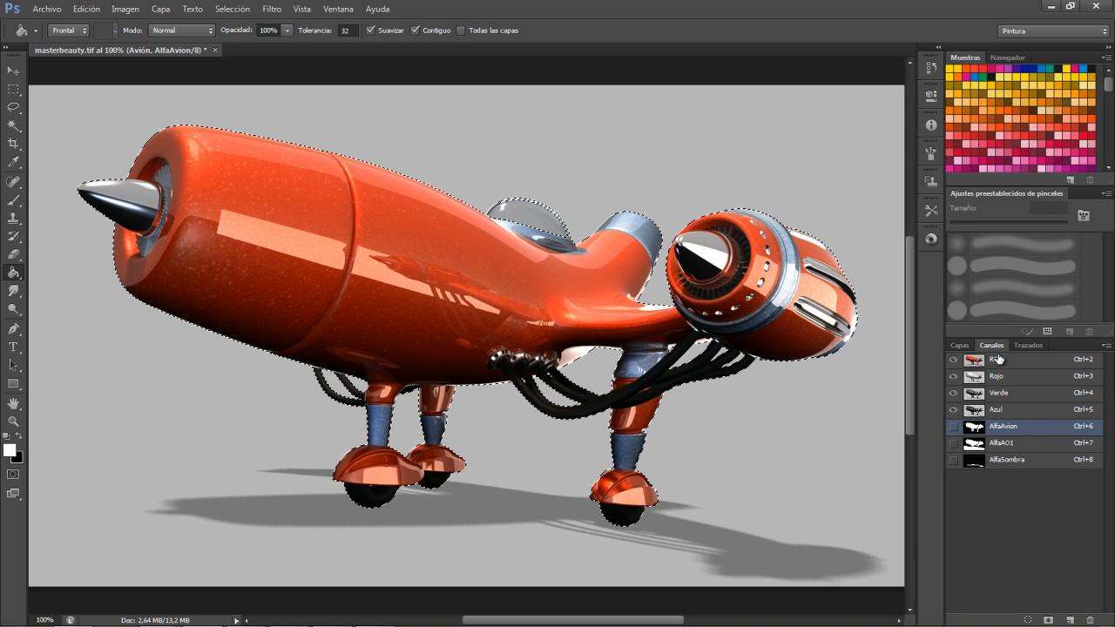
left_click(969, 344)
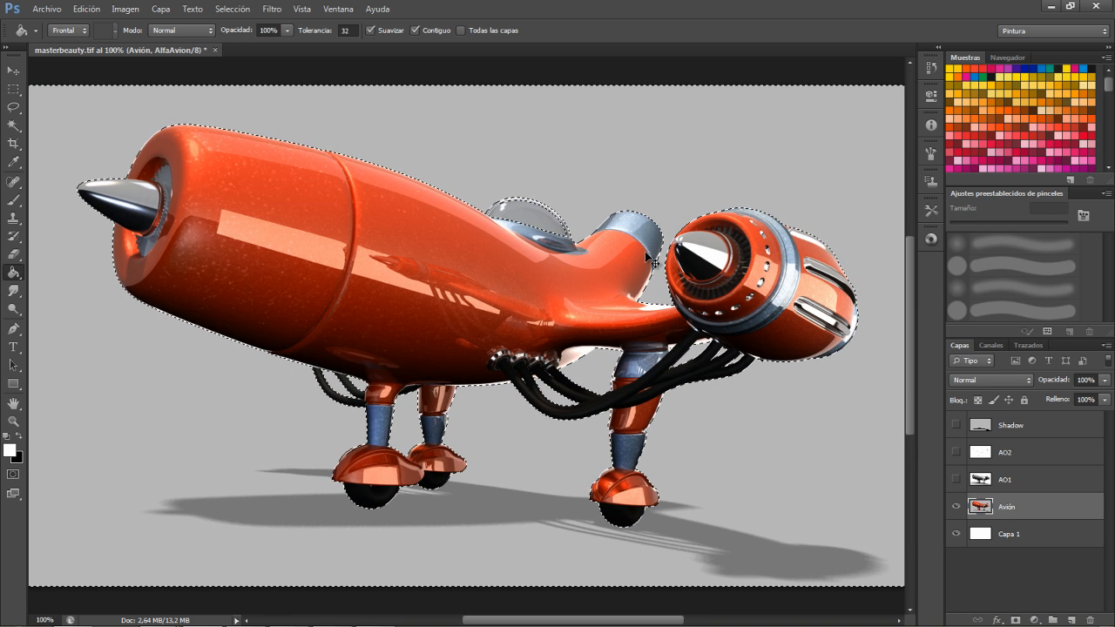
Invert the selection, add it as a layer mask on Avión and invert the mask to isolate the plane from its background.
key("ctrl+shift+i")
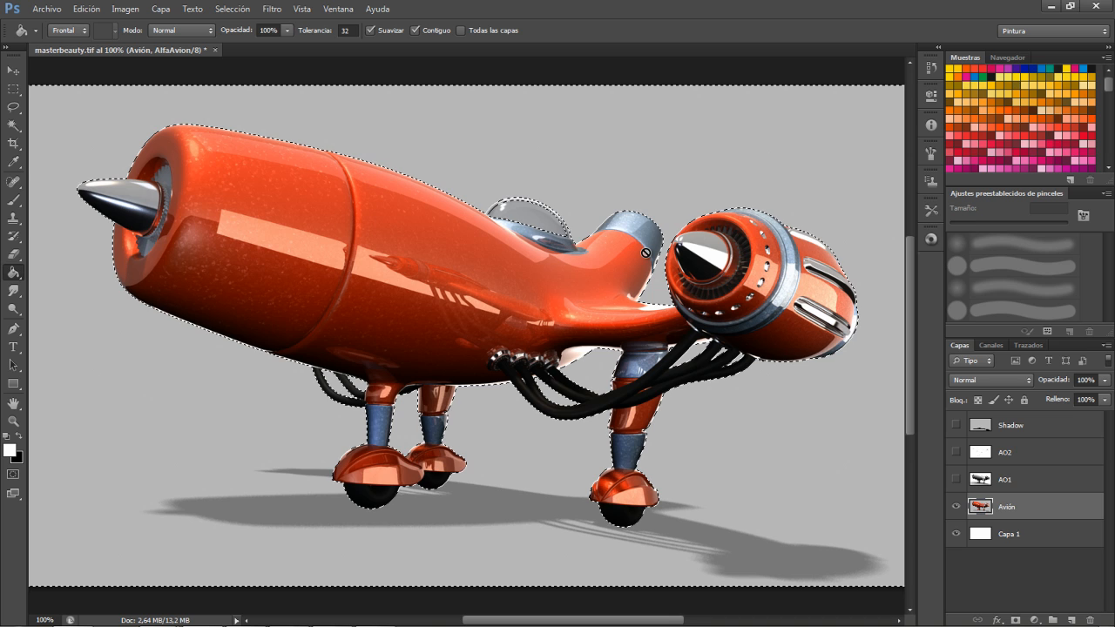
left_click(1016, 620)
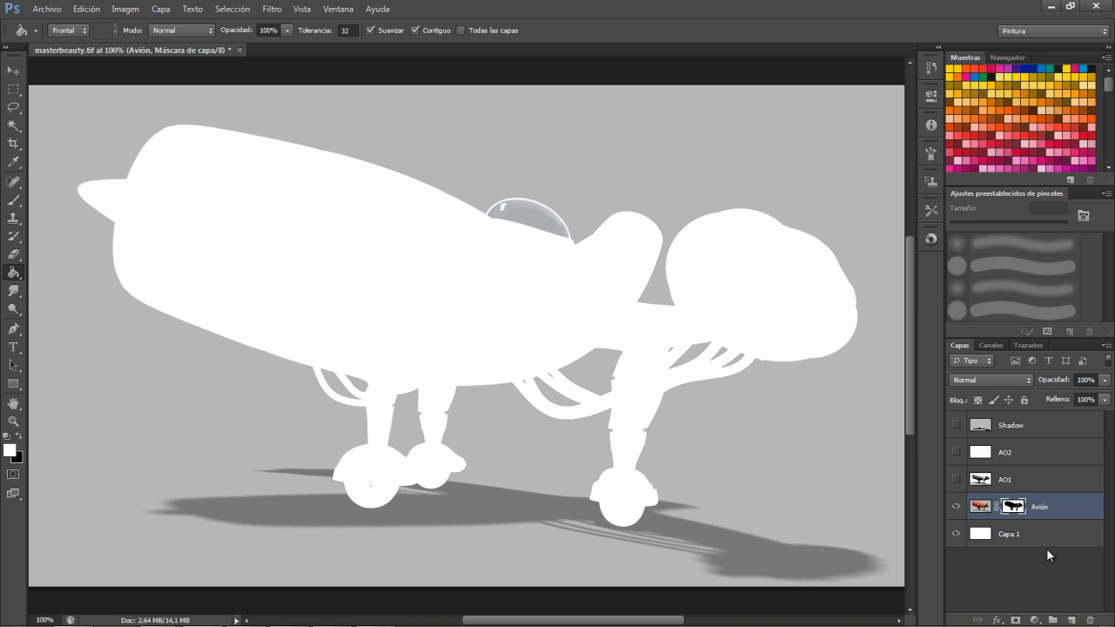
key("ctrl+i")
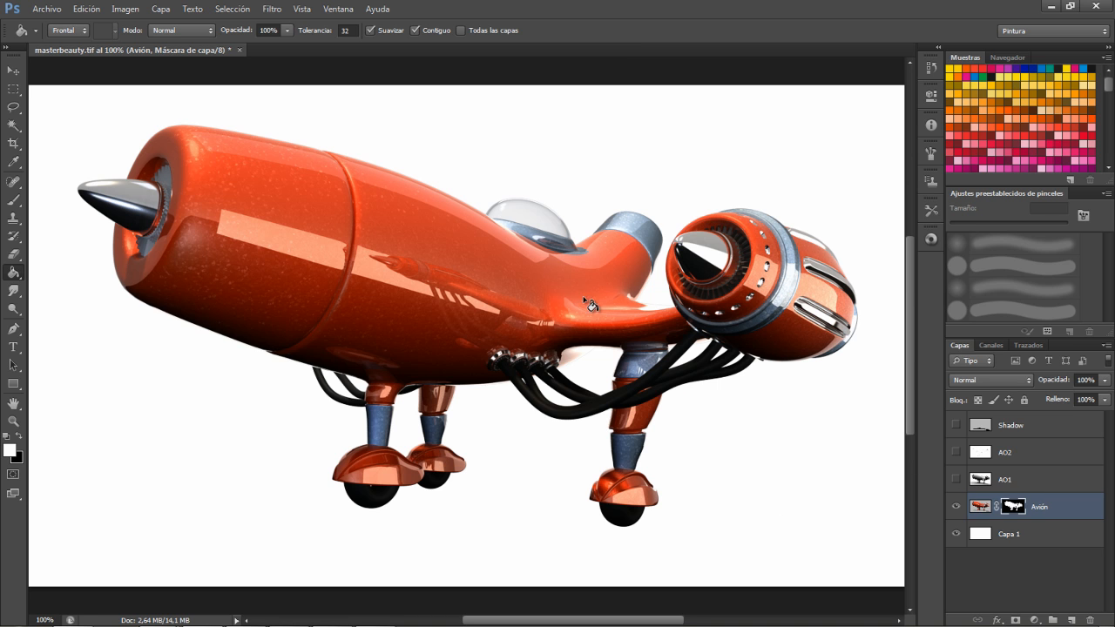
left_click(955, 536)
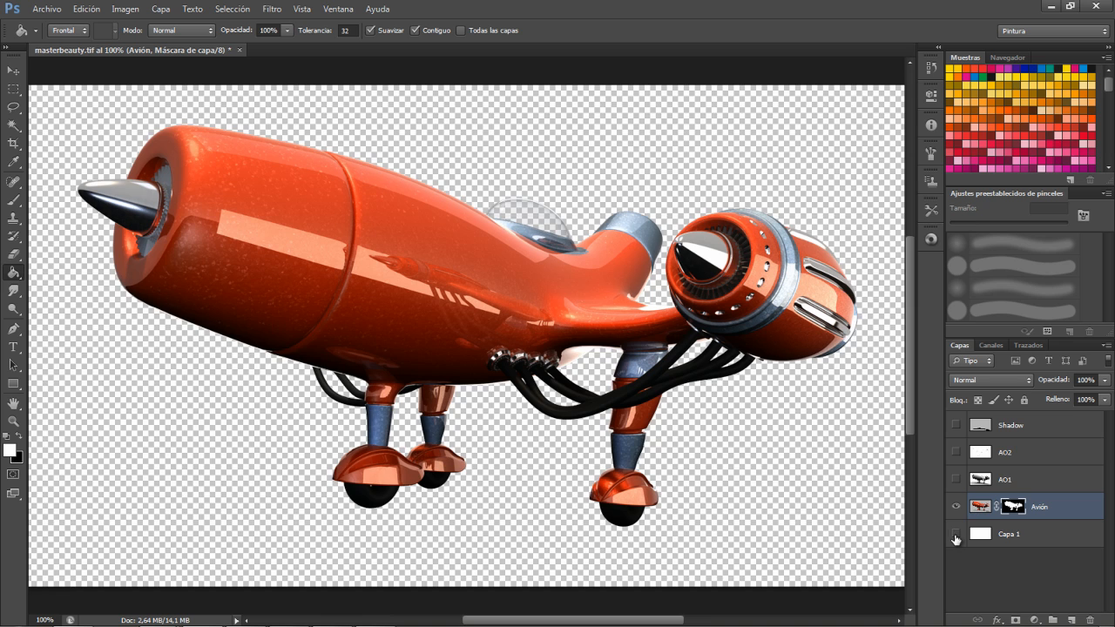
left_click(956, 534)
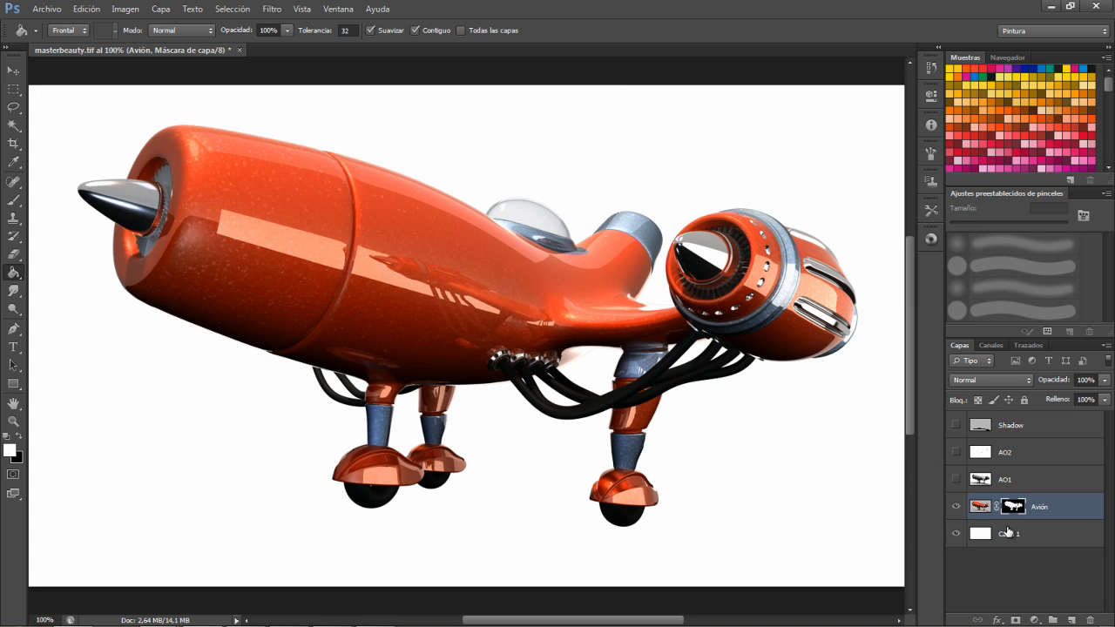
Move the Shadow layer directly beneath Avión, make it visible and set its opacity to 50%.
left_click(1015, 533)
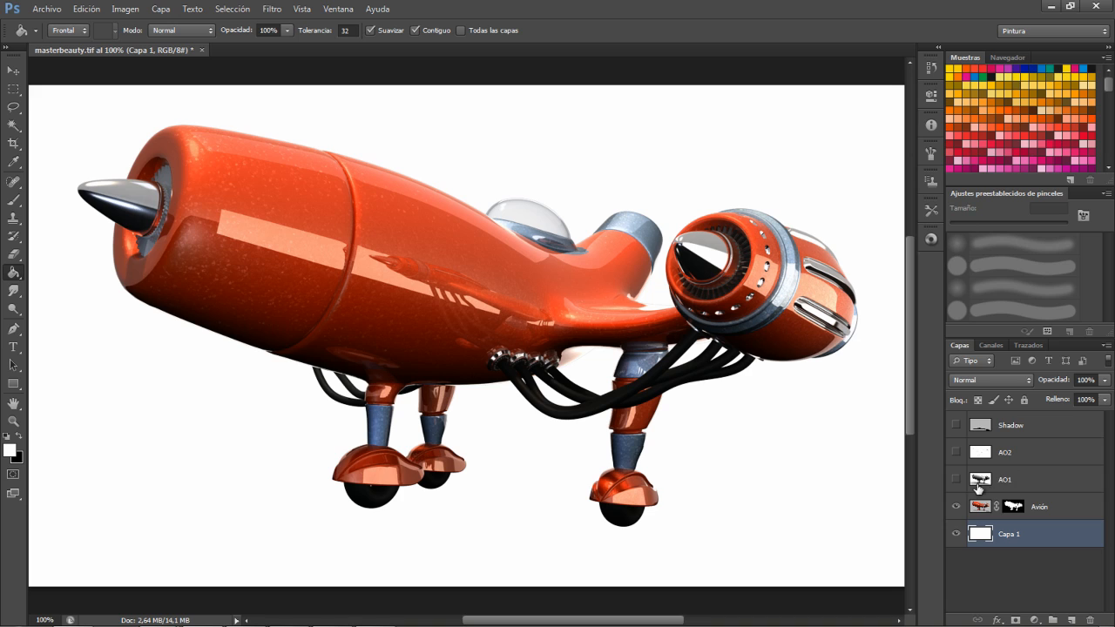
left_click_drag(1021, 427, 1035, 522)
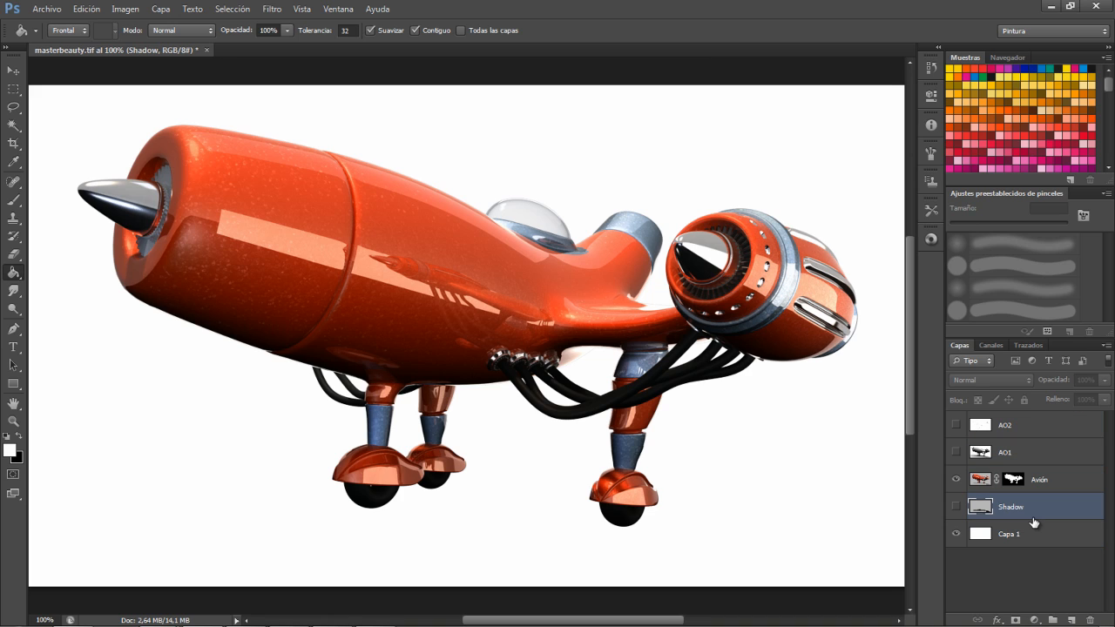
left_click(956, 507)
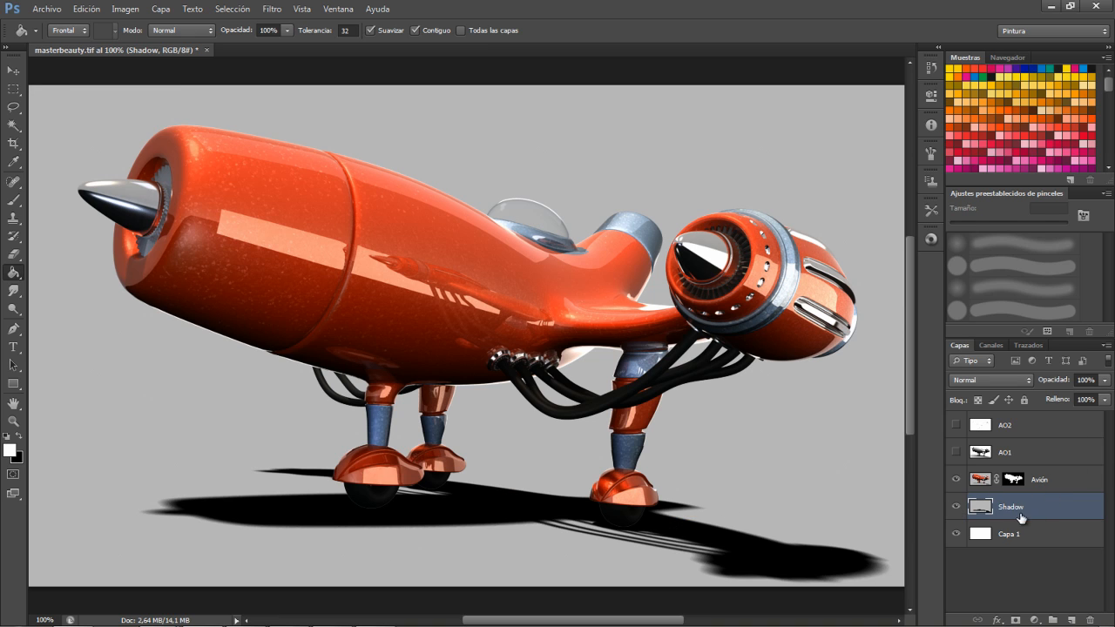
left_click(1085, 380)
type("50")
key("Return")
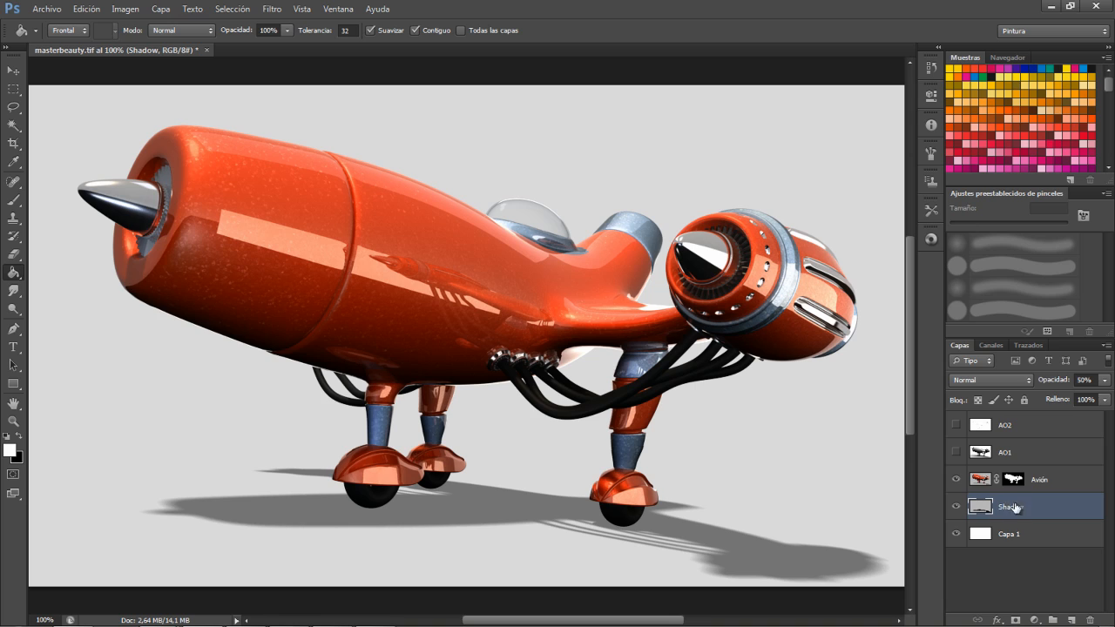
Mask the Shadow layer with a selection loaded from the AlfaSombra channel, displaying the RGB channels with AlfaSombra hidden.
left_click(992, 345)
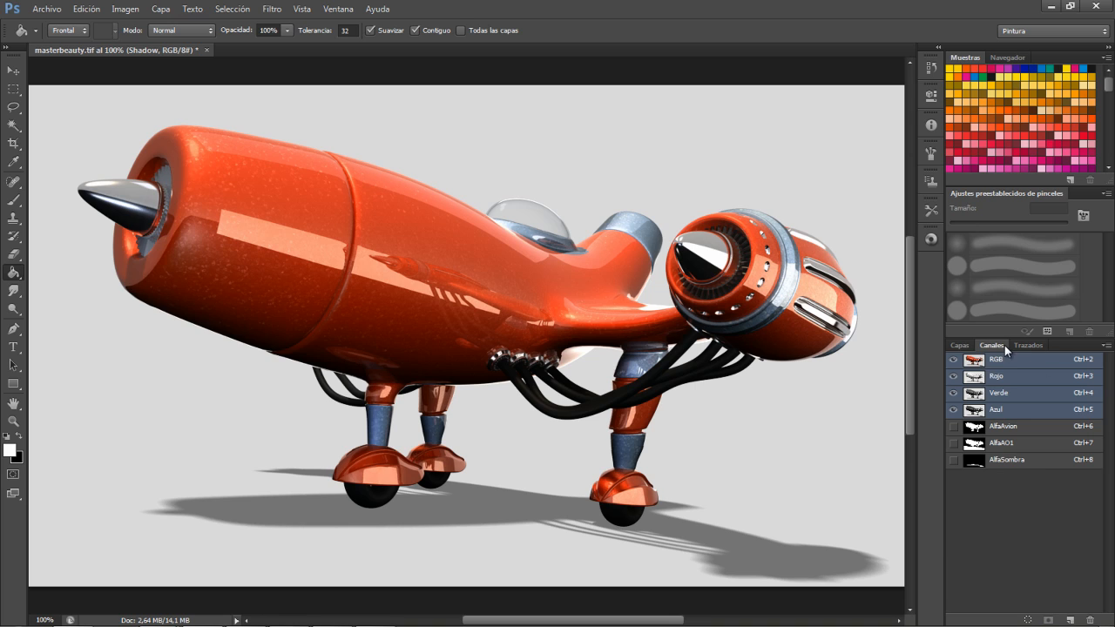
left_click(1013, 462)
left_click(1029, 619)
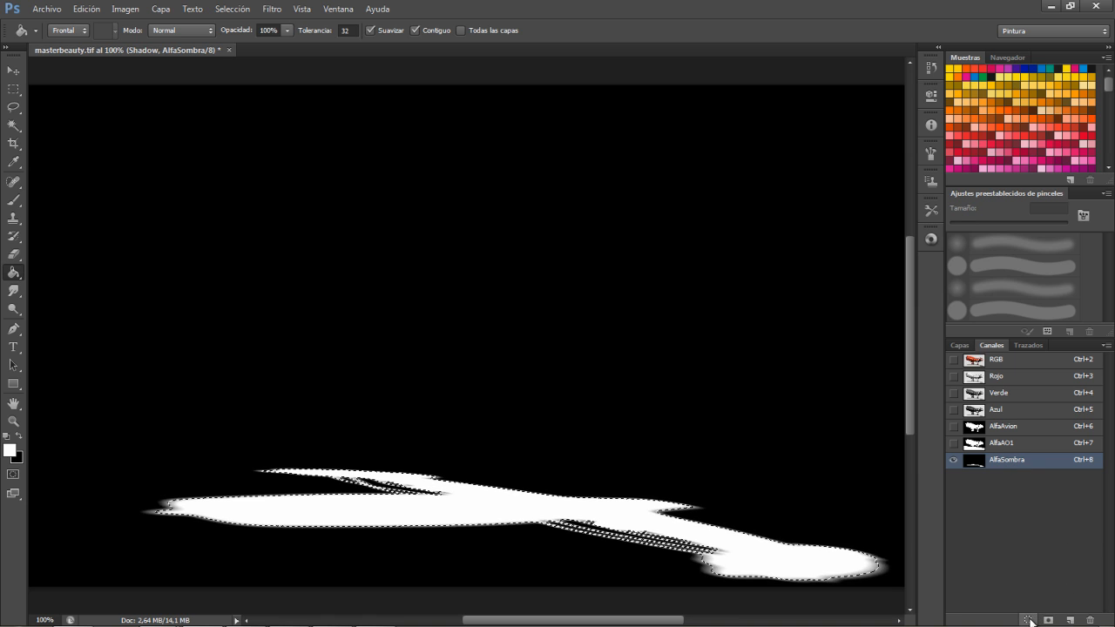
left_click(960, 345)
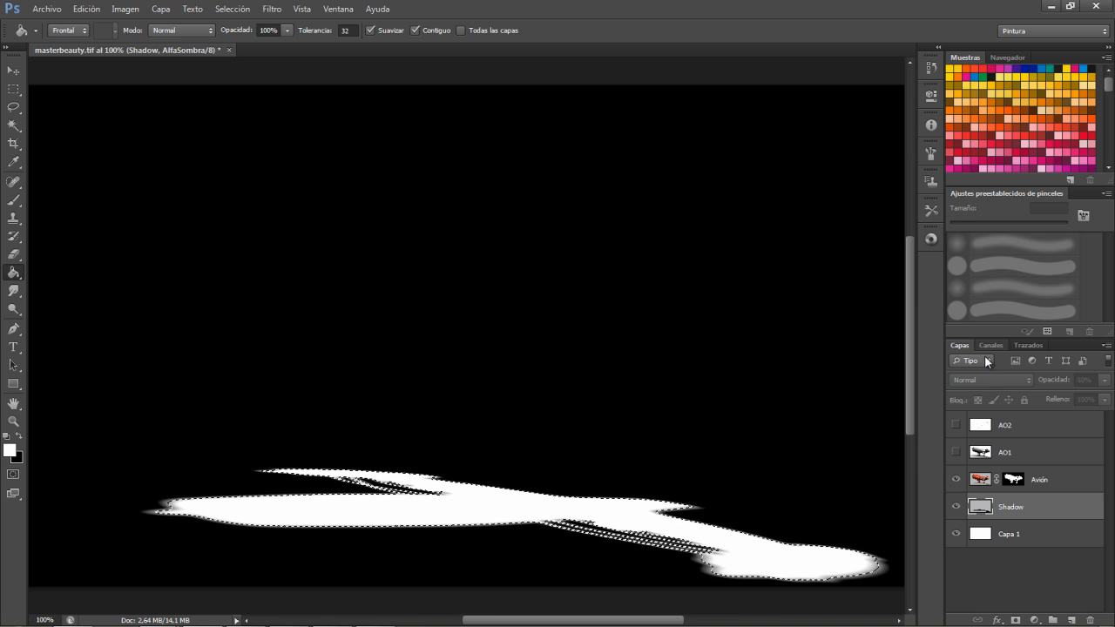
left_click(992, 345)
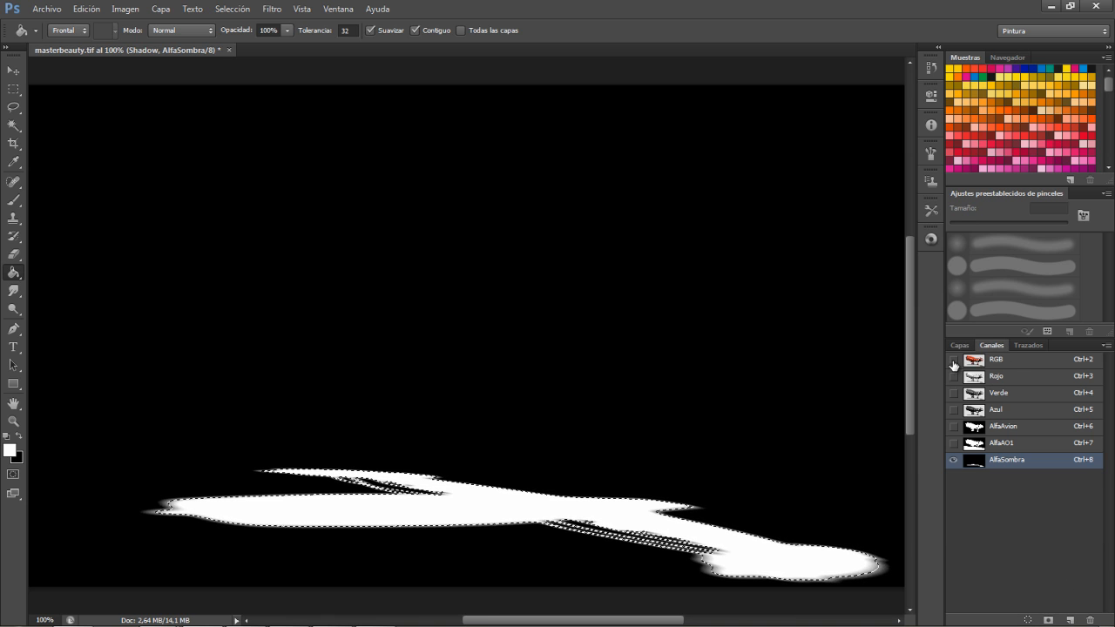
left_click(953, 359)
left_click(954, 460)
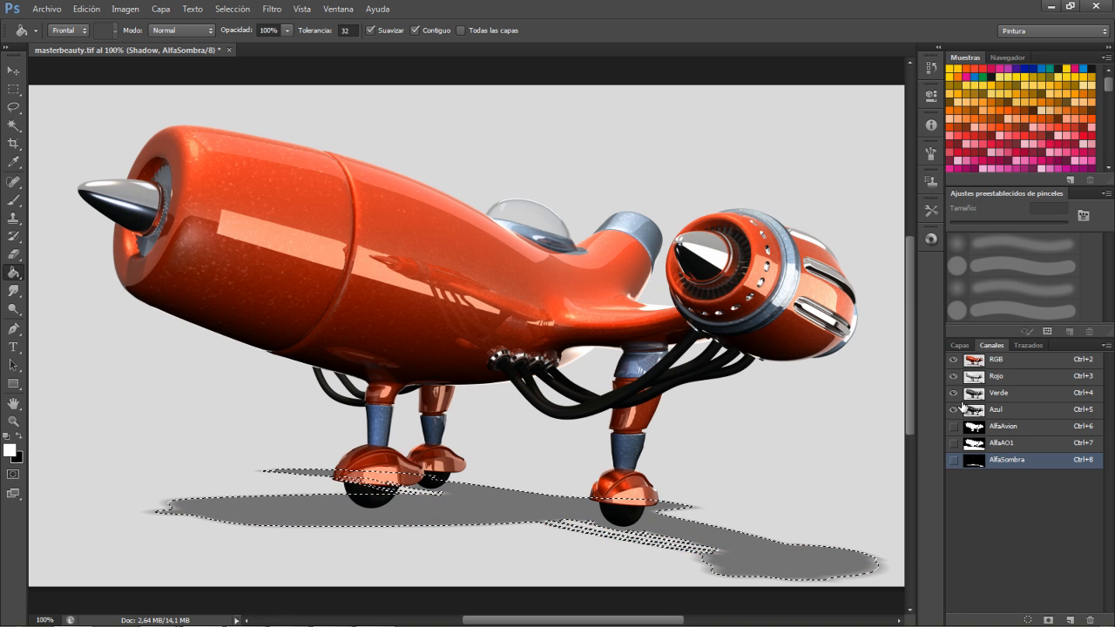
left_click(960, 347)
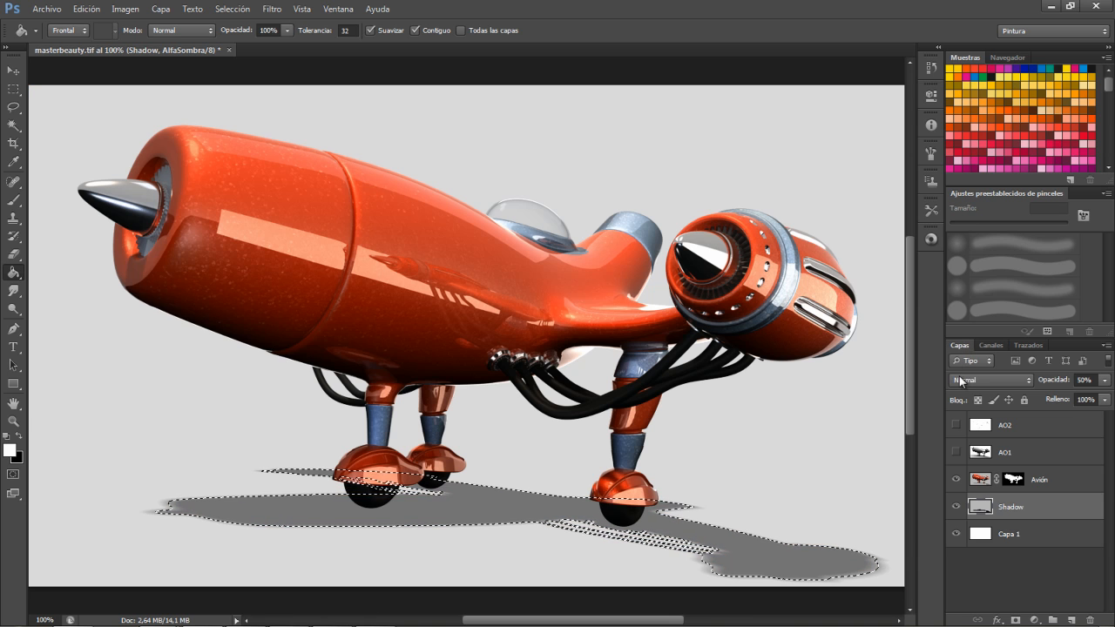
left_click(1016, 620)
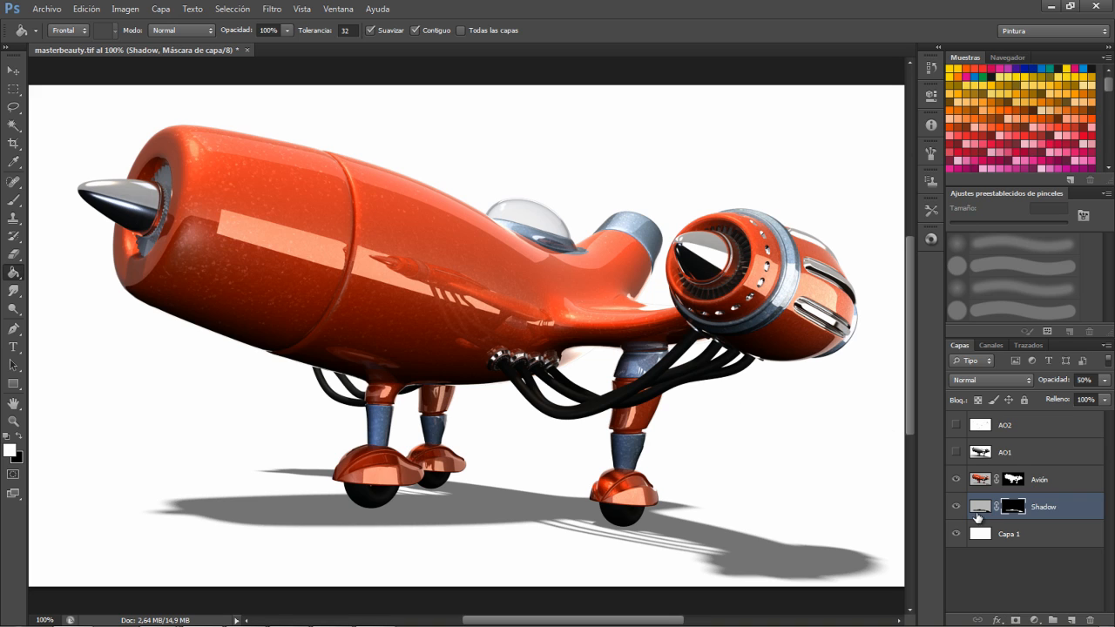
Compare the image with the Shadow layer and its mask switched off and on, temporarily hiding Avión to examine the shadow alone.
left_click(957, 506)
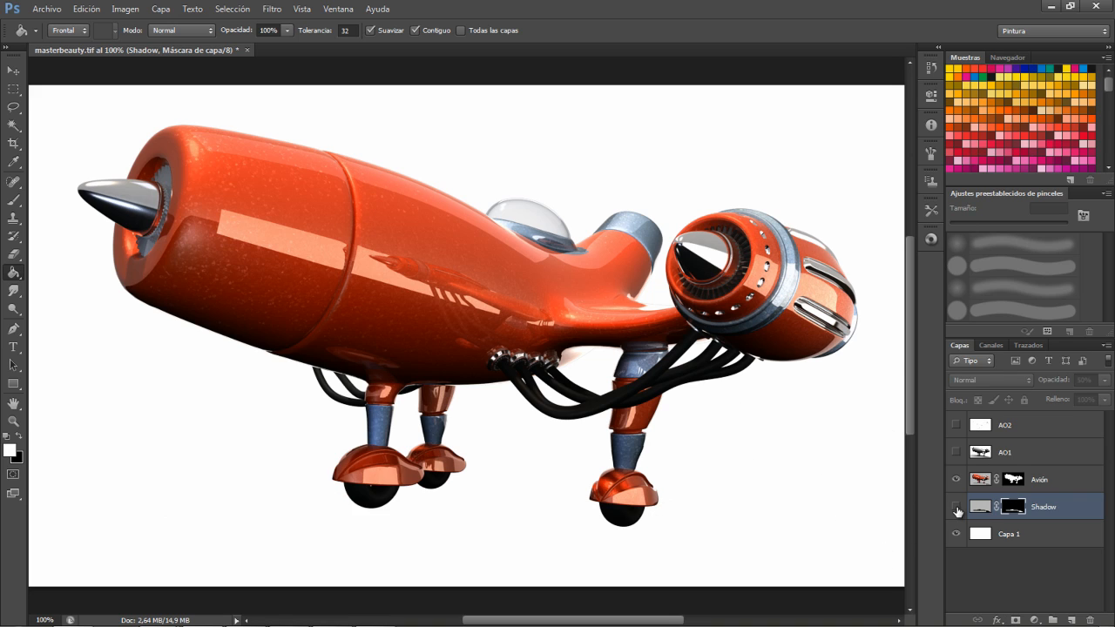
left_click(957, 507)
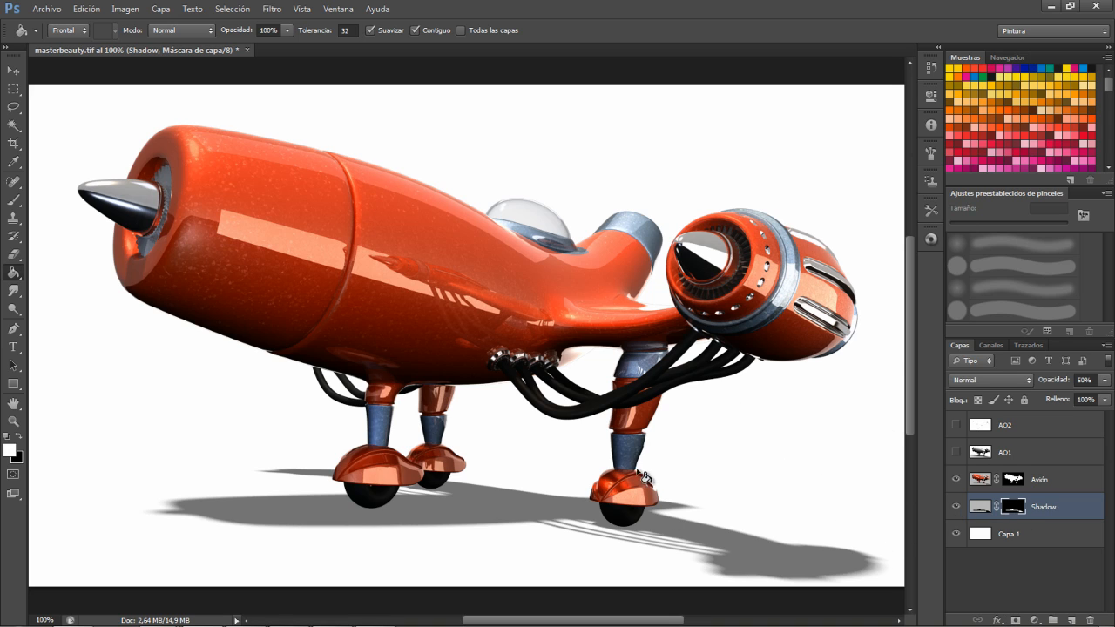
left_click(956, 479)
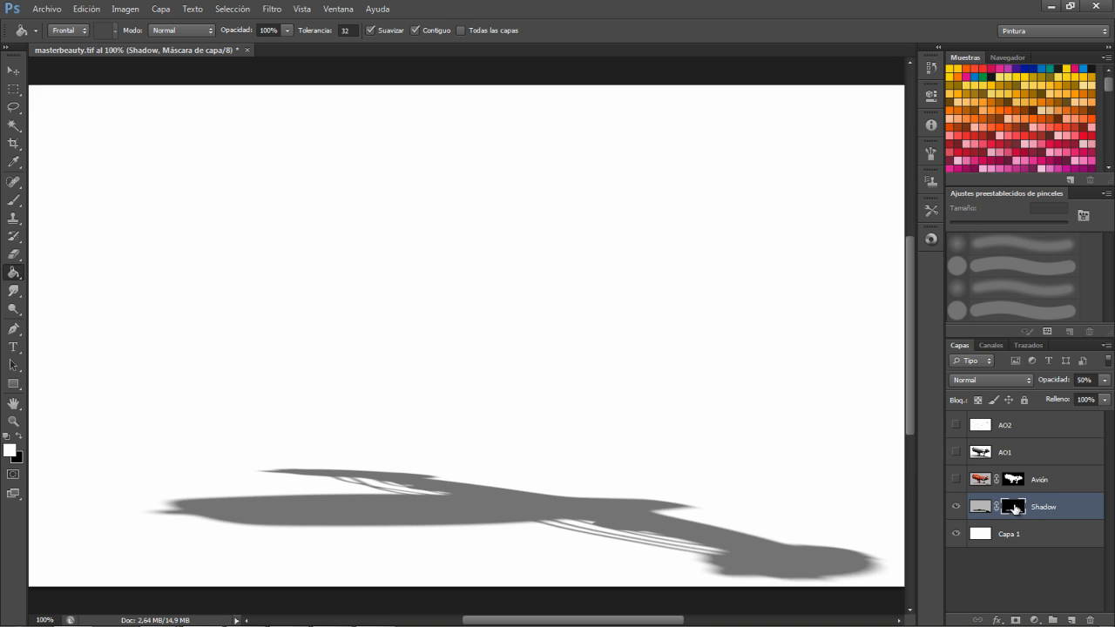
left_click(1012, 510, "shift")
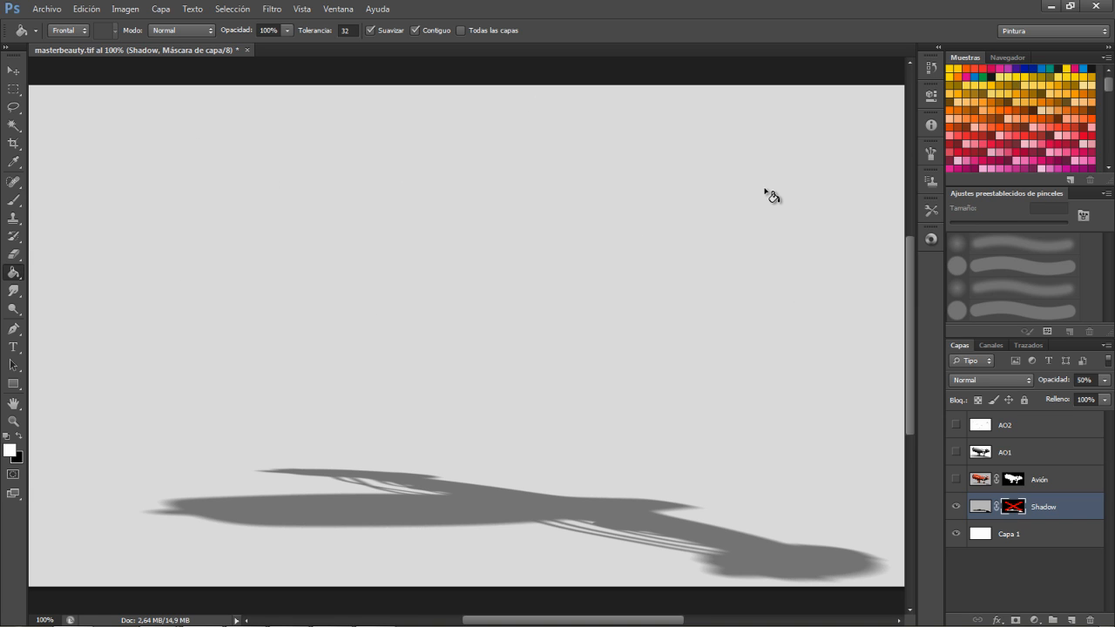
left_click(1013, 510, "shift")
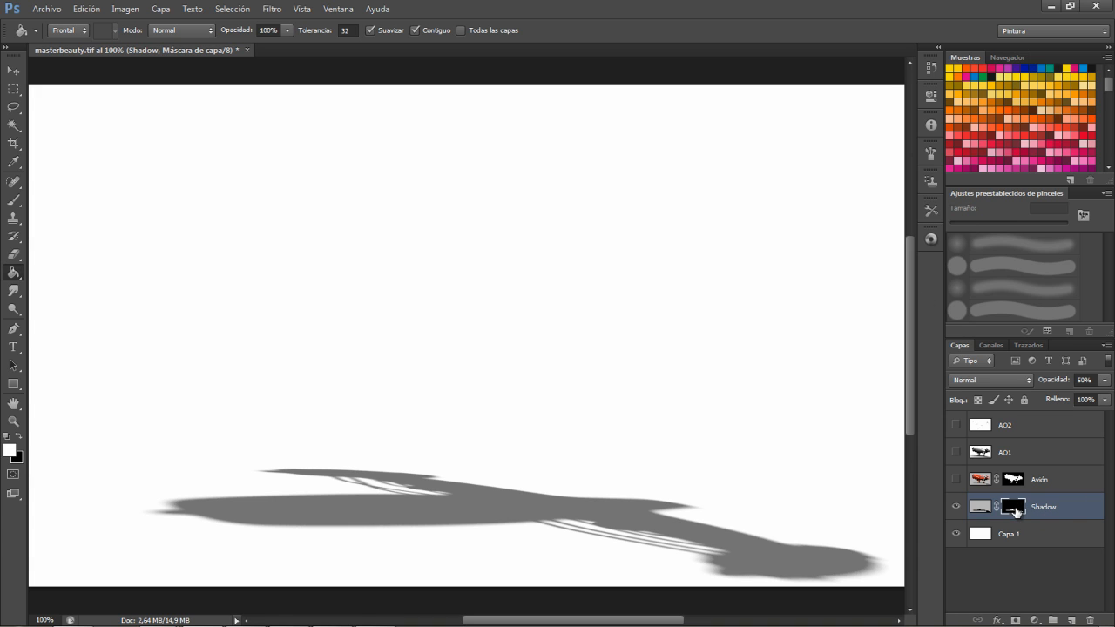
left_click(1014, 510, "shift")
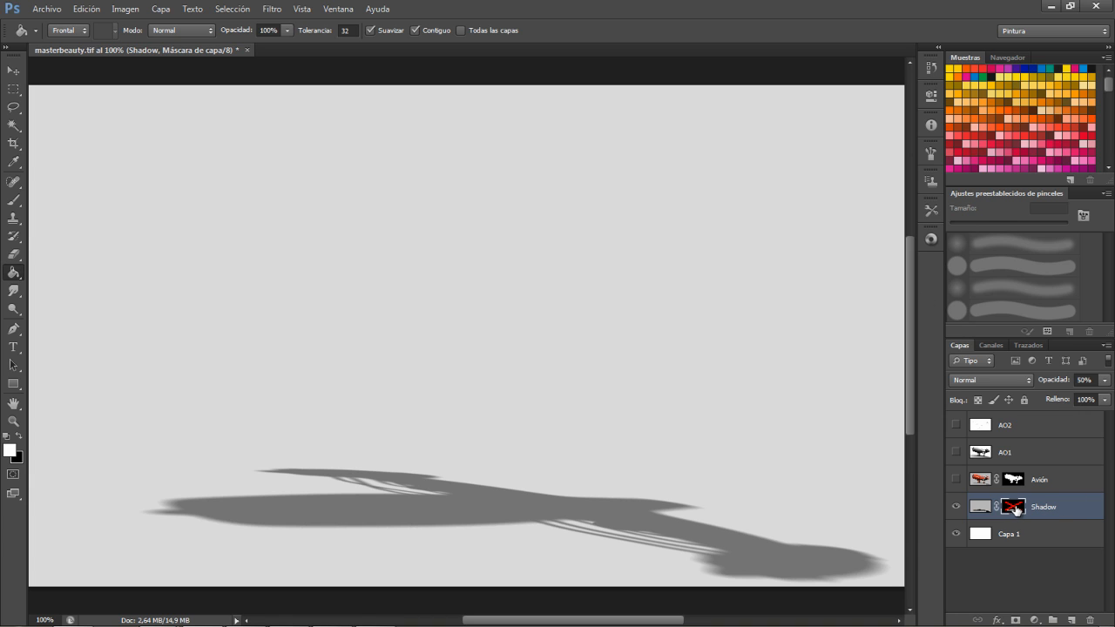
left_click(1013, 510, "shift")
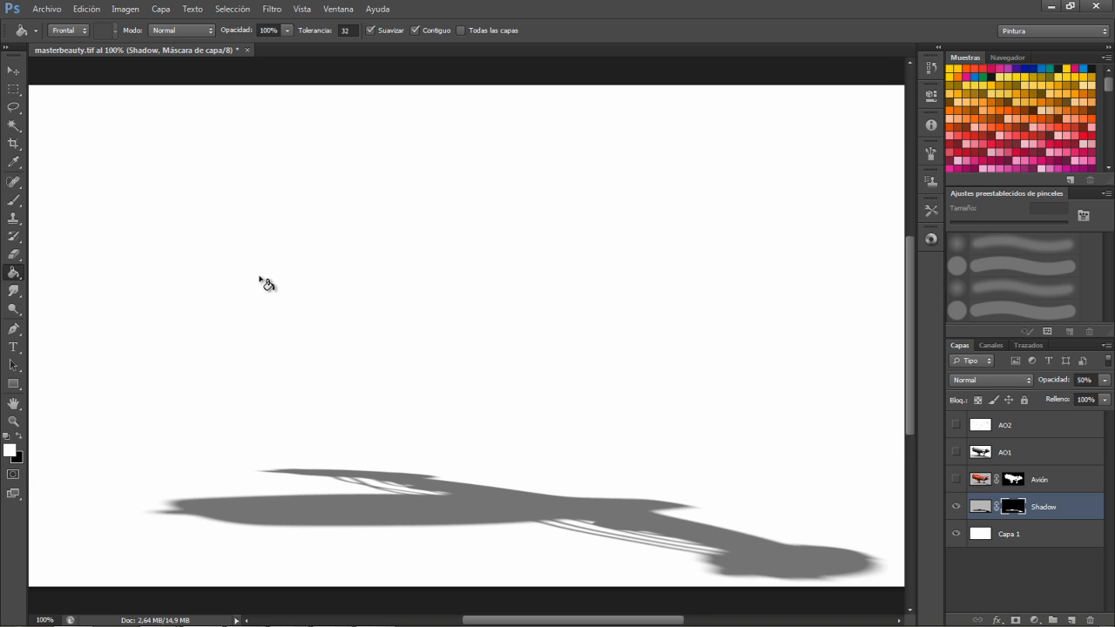
left_click(957, 480)
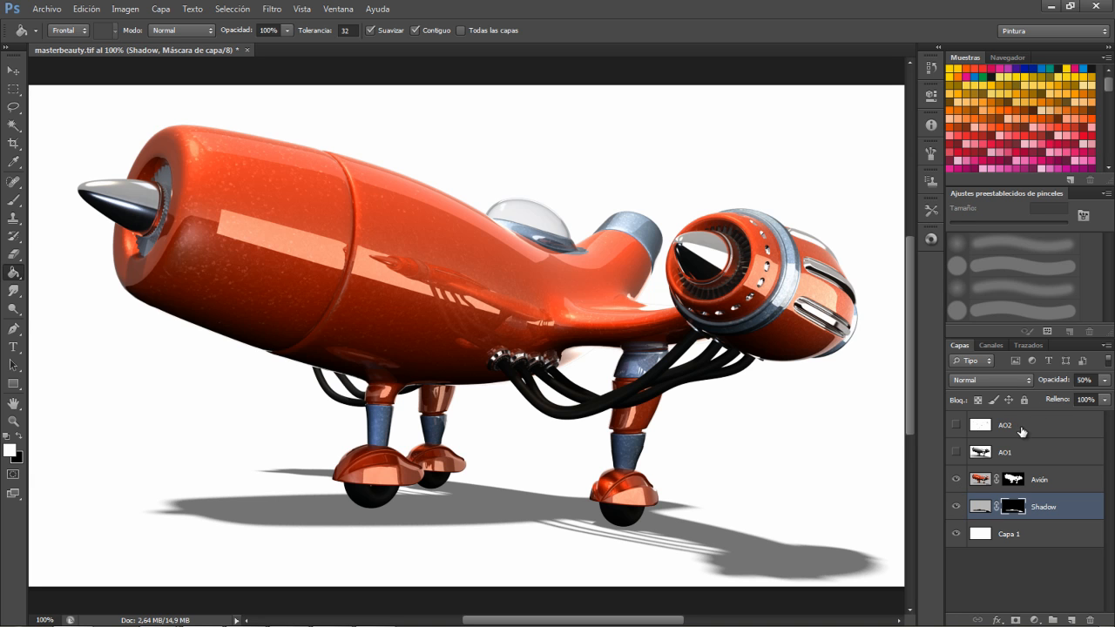
Make the AO1 layer visible and set its blending mode to Multiplicar.
left_click(1010, 453)
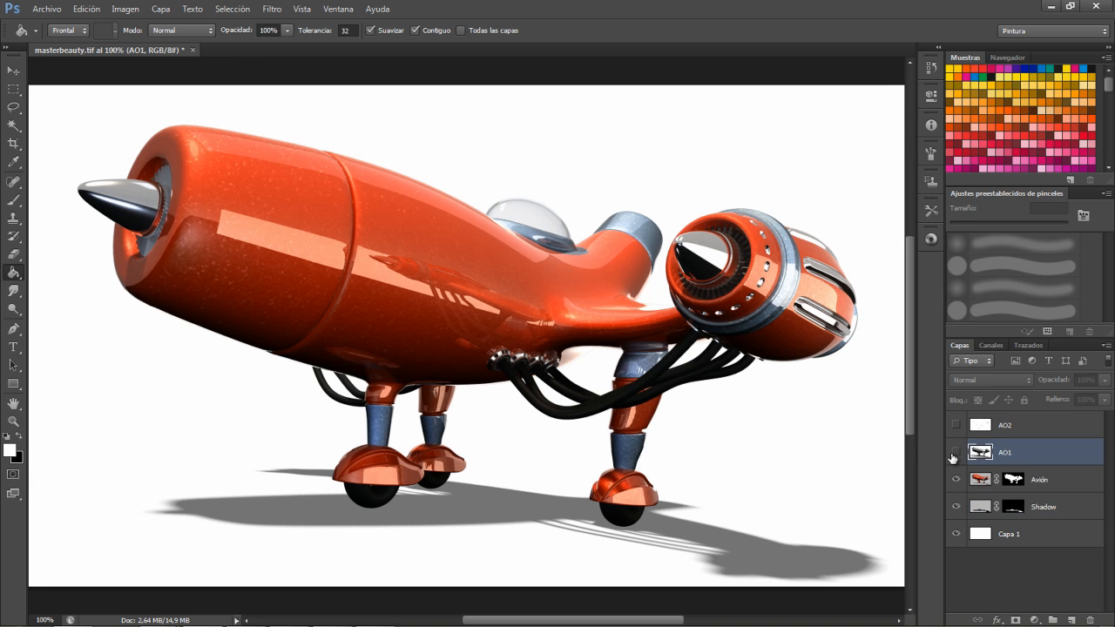
left_click(957, 454)
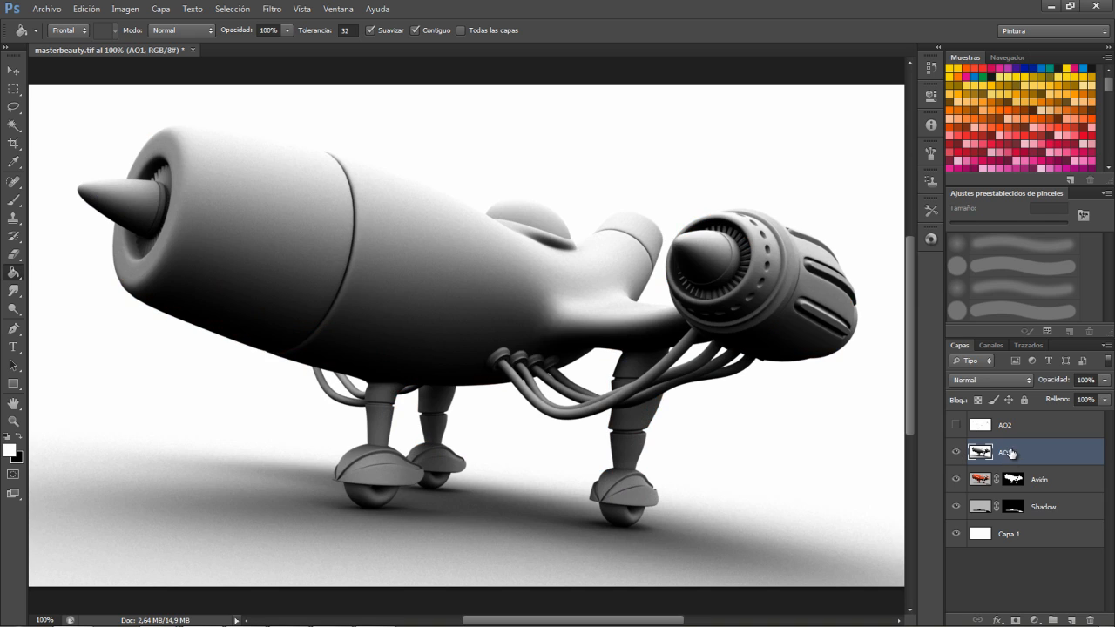
left_click(1031, 380)
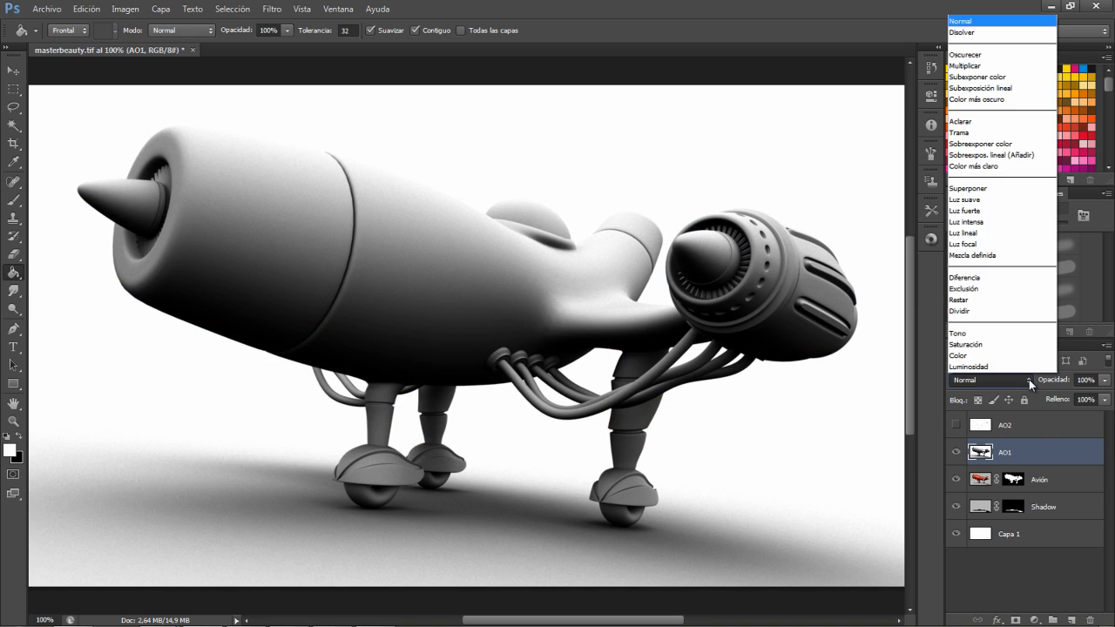
left_click(965, 66)
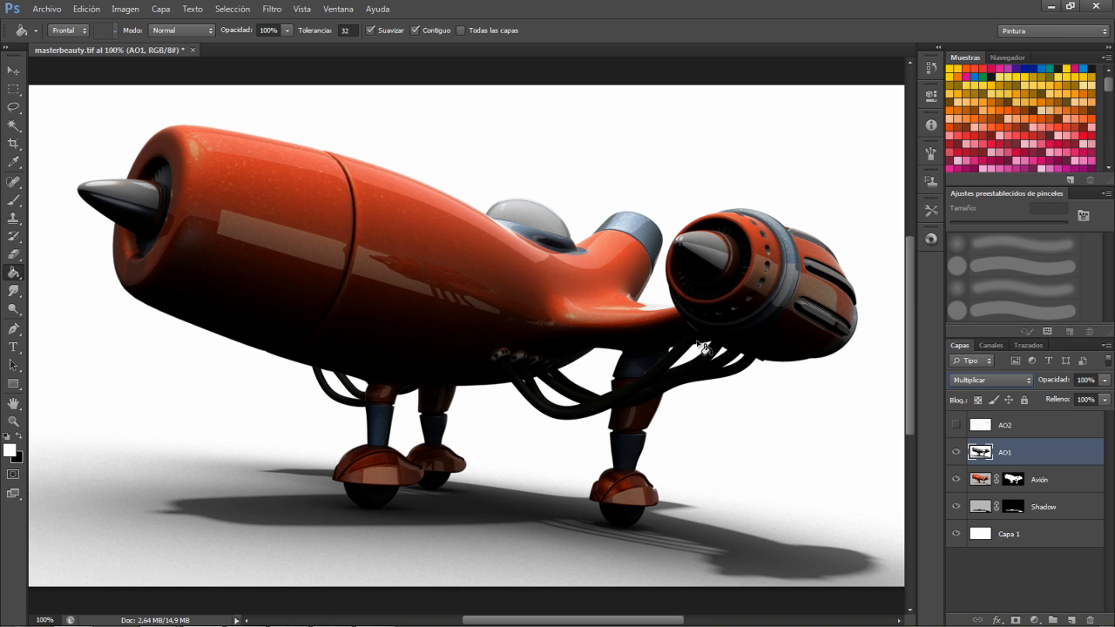
Copy Avión's layer mask onto AO1 and invert the copy, comparing the ground occlusion with AO1 hidden and shown.
left_click(1013, 480)
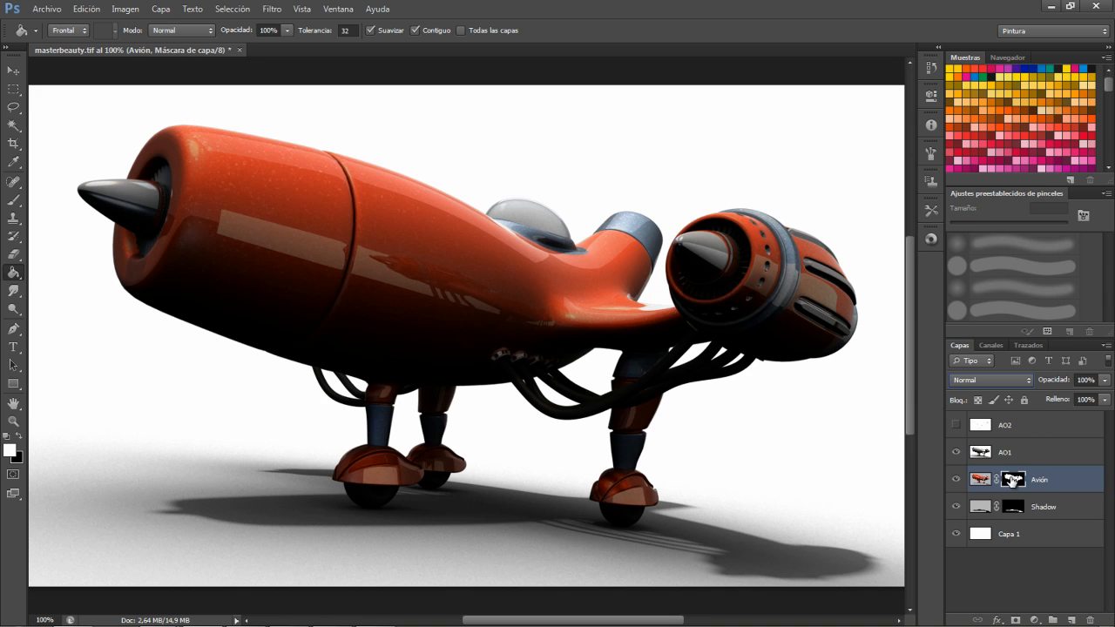
left_click_drag(1012, 486, 1009, 464)
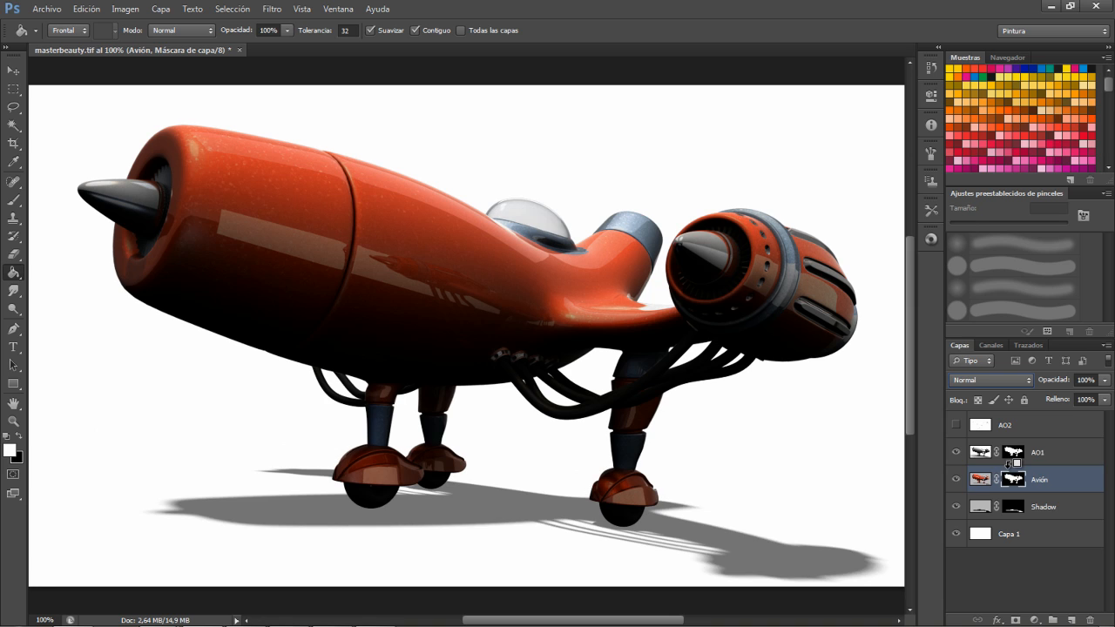
left_click(1035, 453)
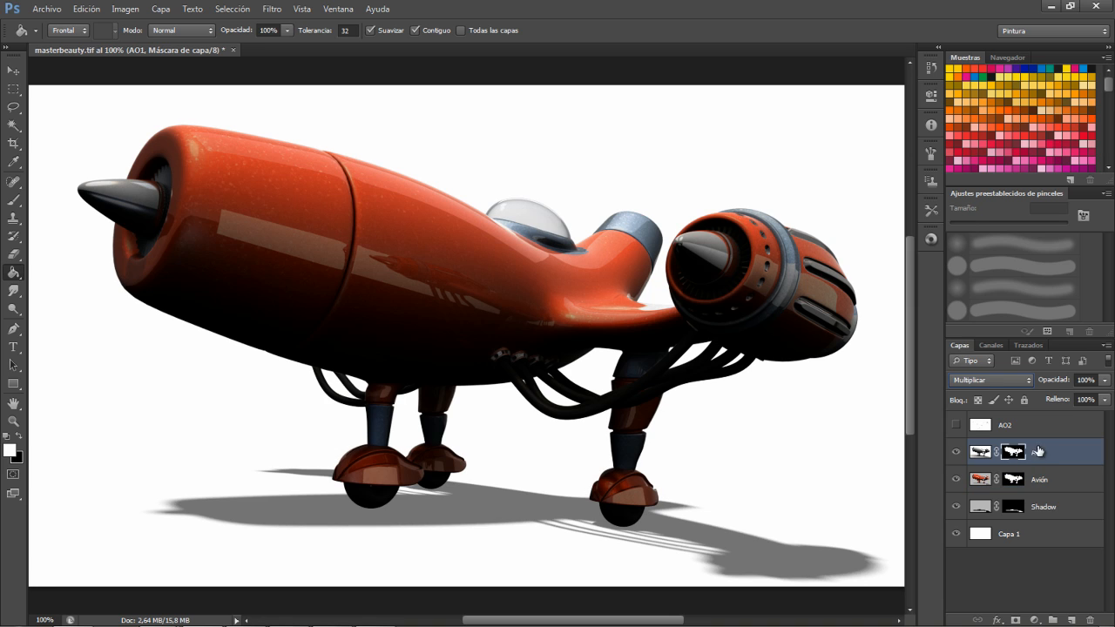
key("ctrl+i")
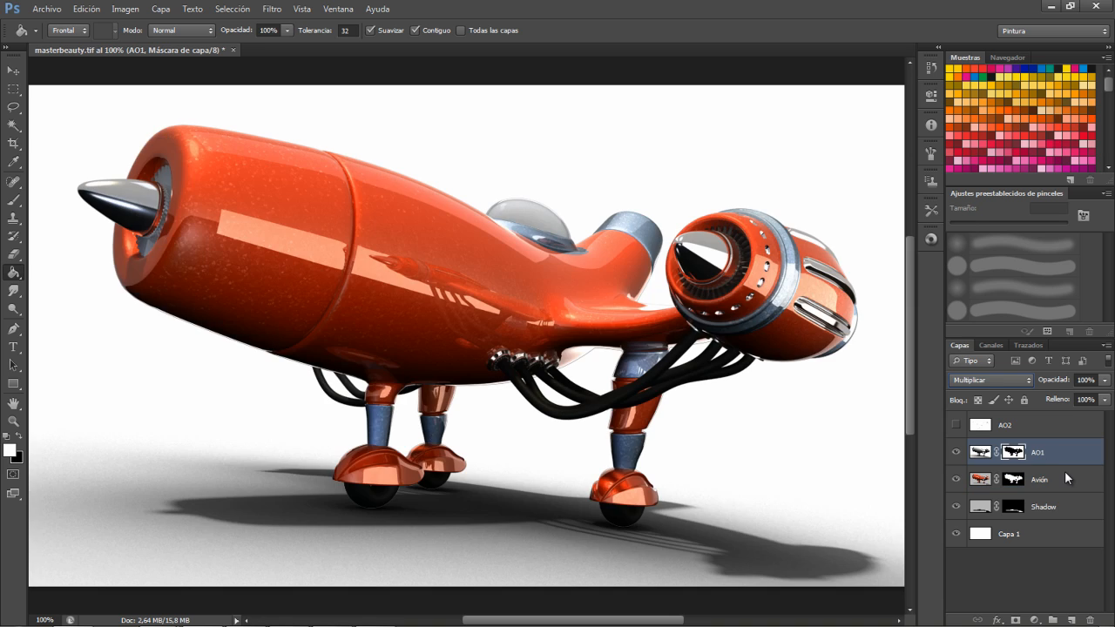
left_click(958, 455)
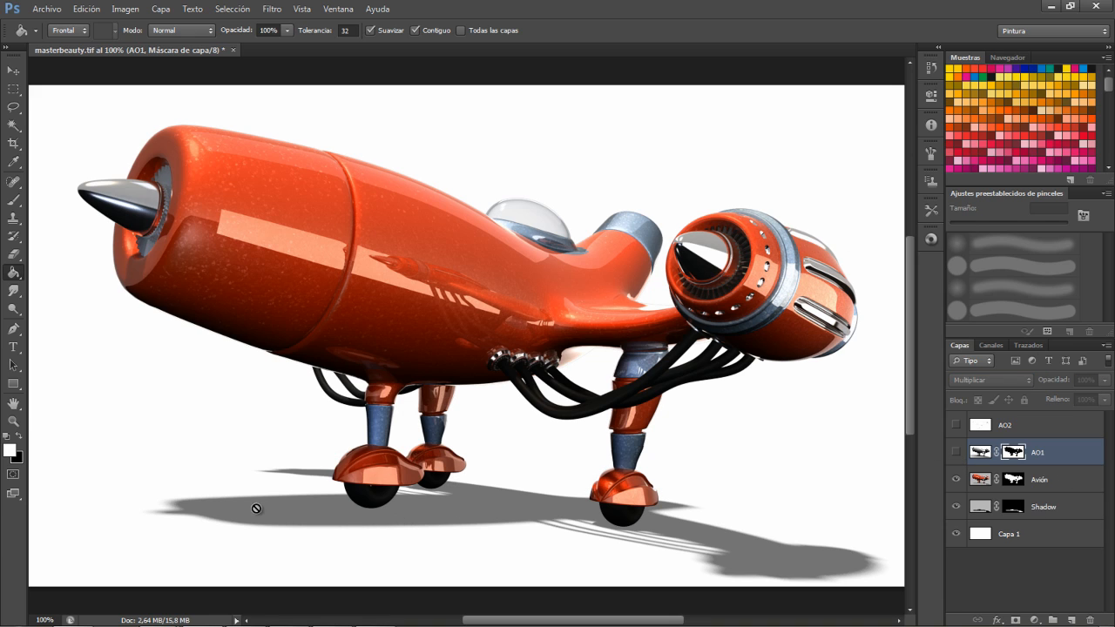
left_click(957, 452)
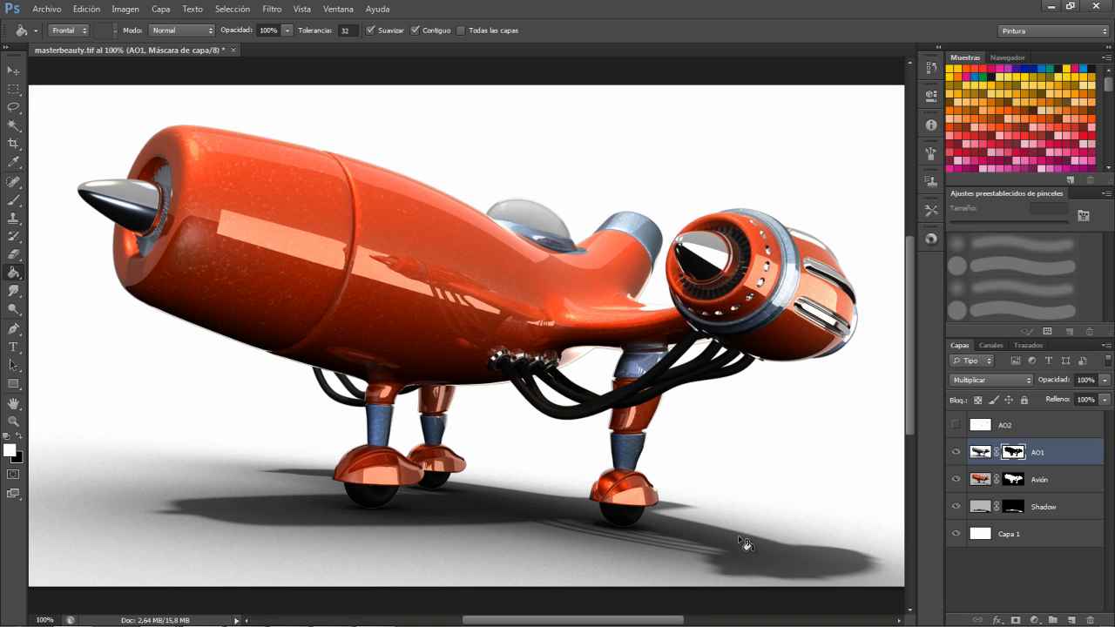
Make AO2 visible and set its blending mode to Multiplicar, comparing the plane with AO2 hidden and shown.
left_click(956, 426)
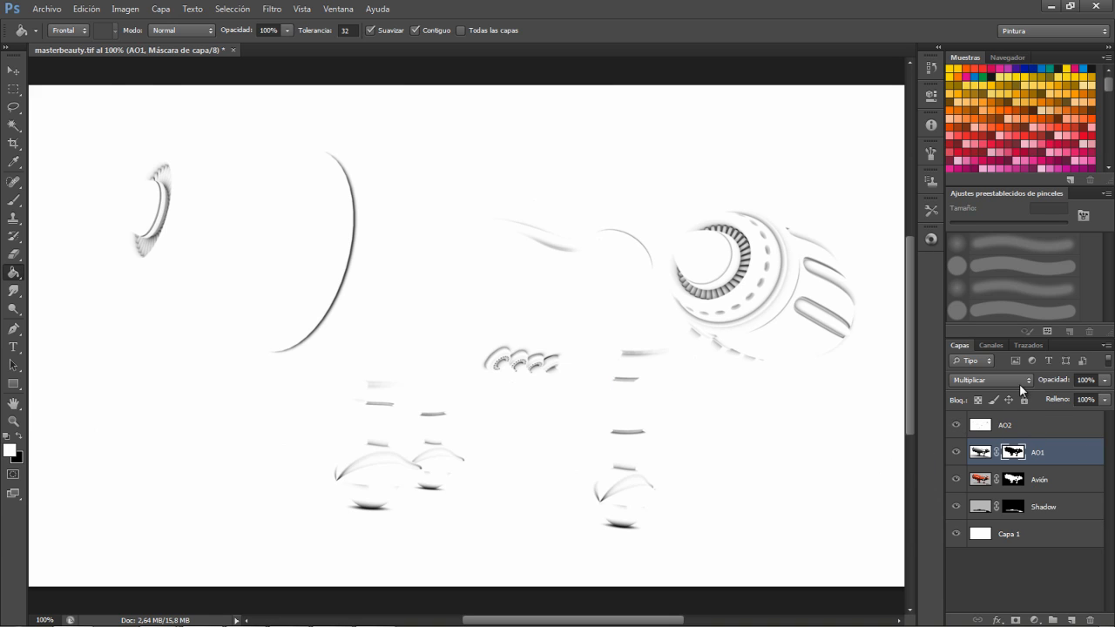
left_click(1023, 429)
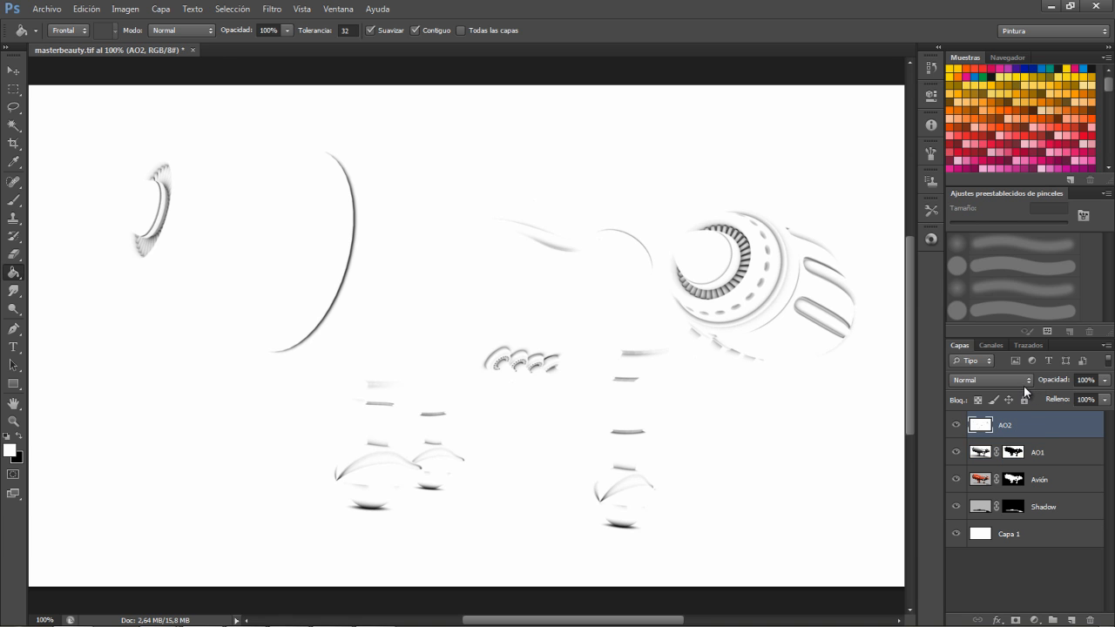
left_click(1028, 382)
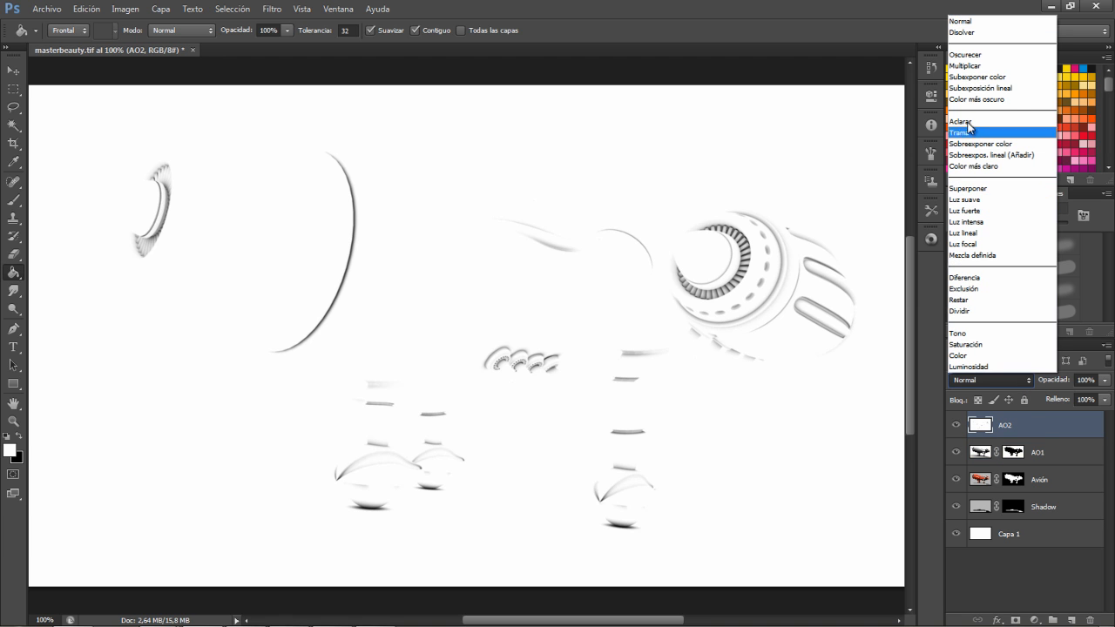
left_click(967, 66)
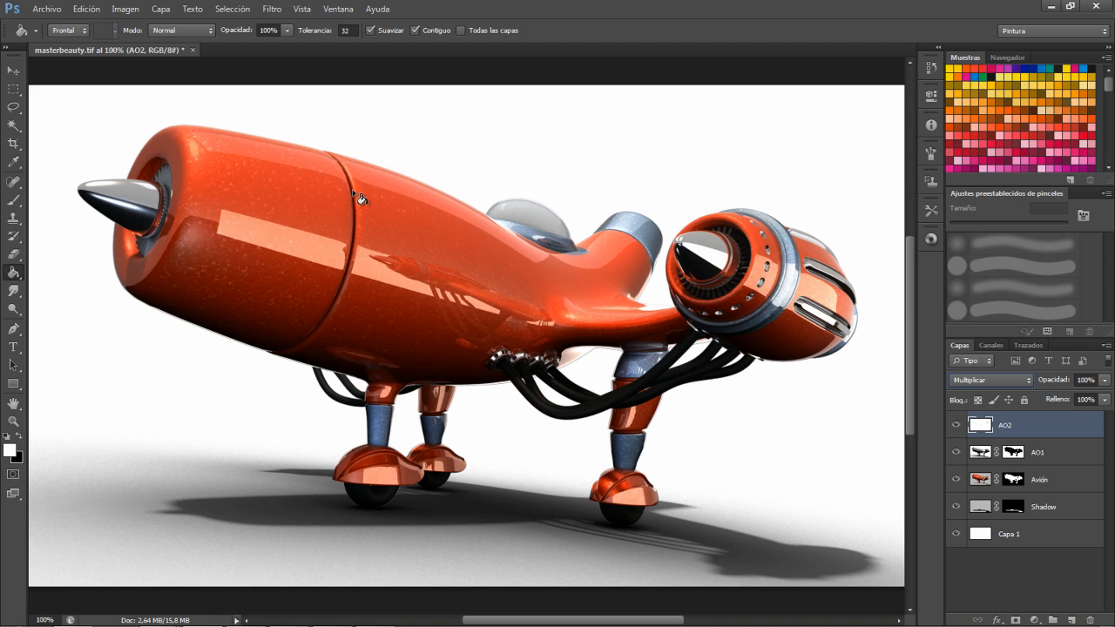
left_click(957, 426)
left_click(957, 426)
left_click(956, 426)
left_click(956, 426)
Paint white on AO1's mask along the wheel edges with a soft 4 px brush at 70% opacity to remove the light fringes.
left_click_drag(339, 500, 455, 408, "ctrl")
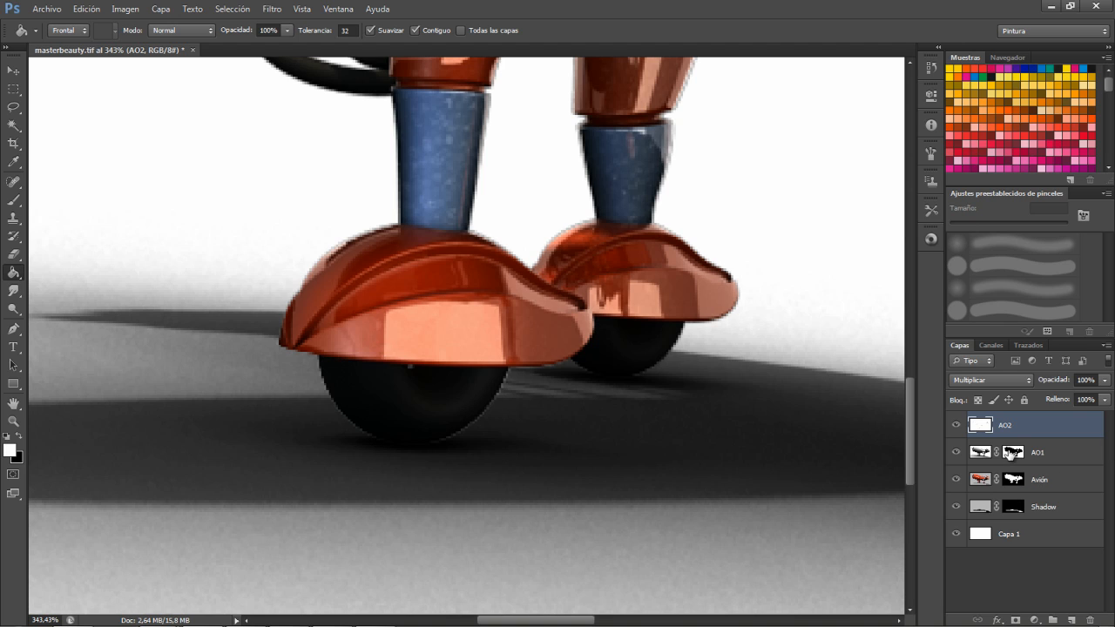
left_click(1011, 455)
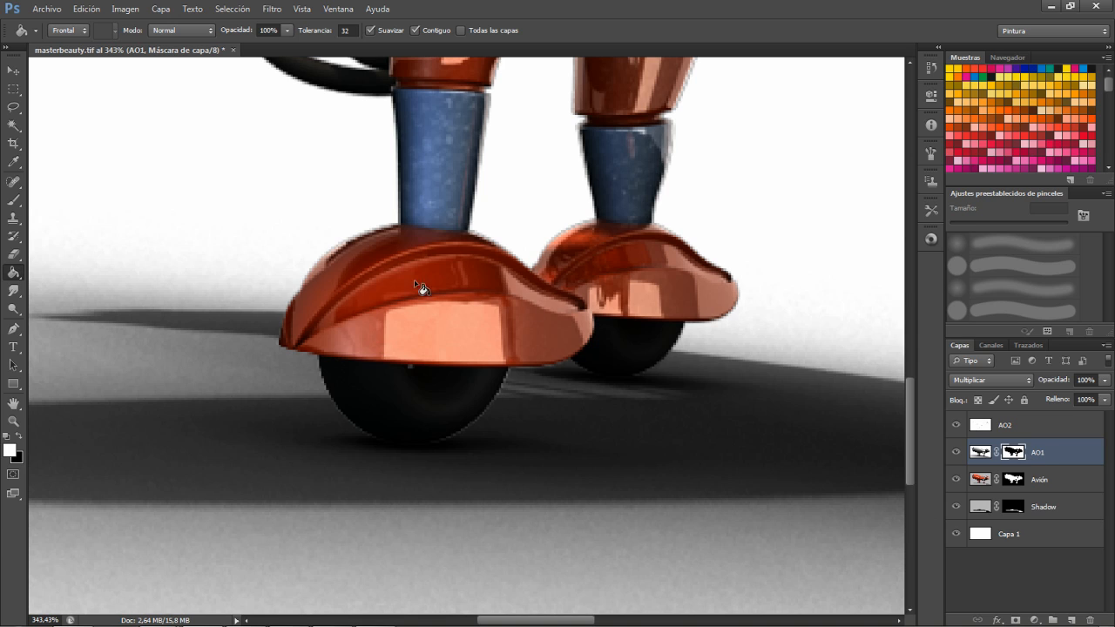
key("b")
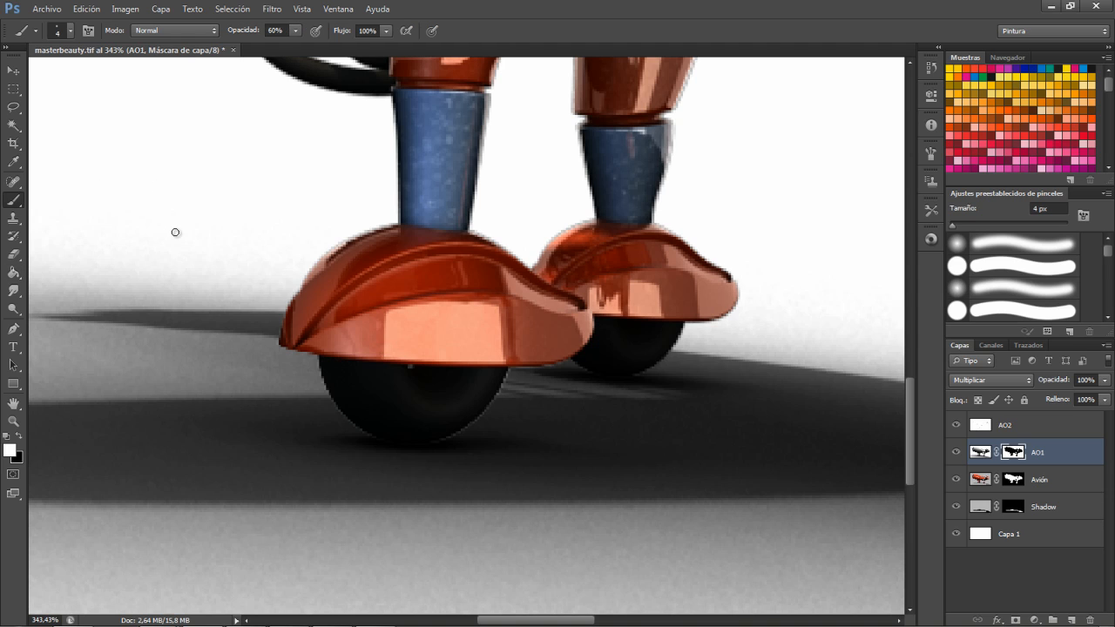
key("x")
key("x")
left_click_drag(804, 427, 139, 375)
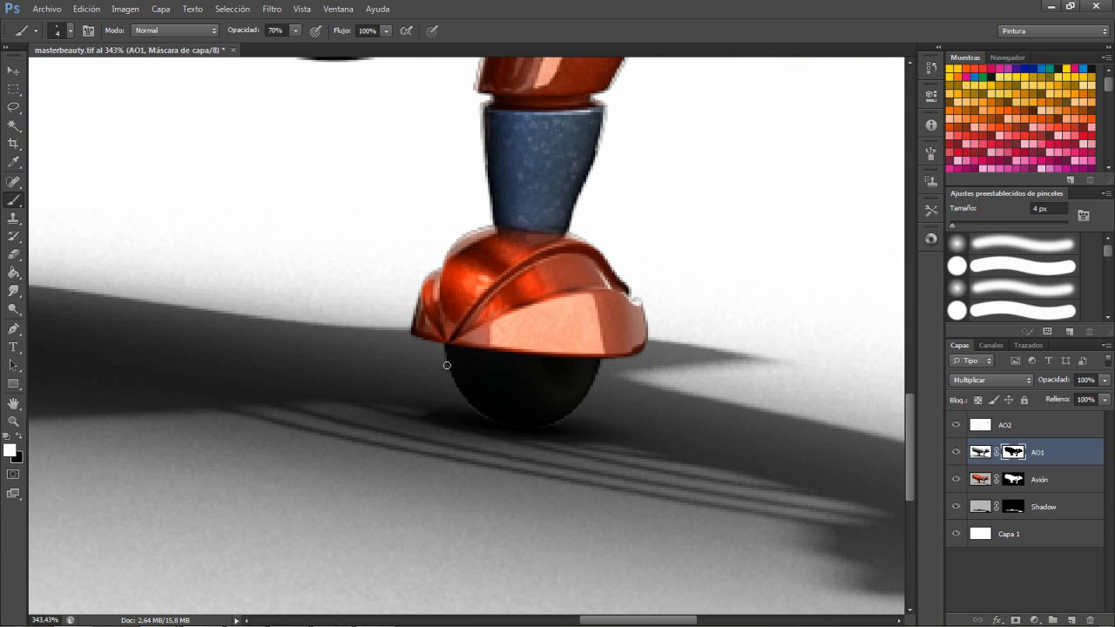
right_click(352, 347)
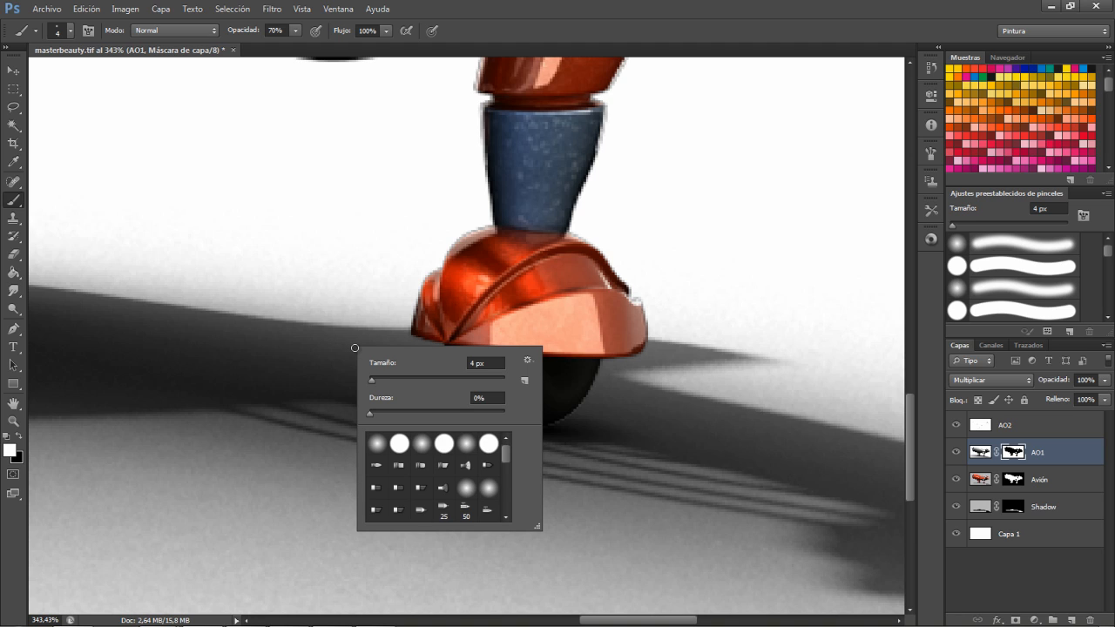
left_click(687, 19)
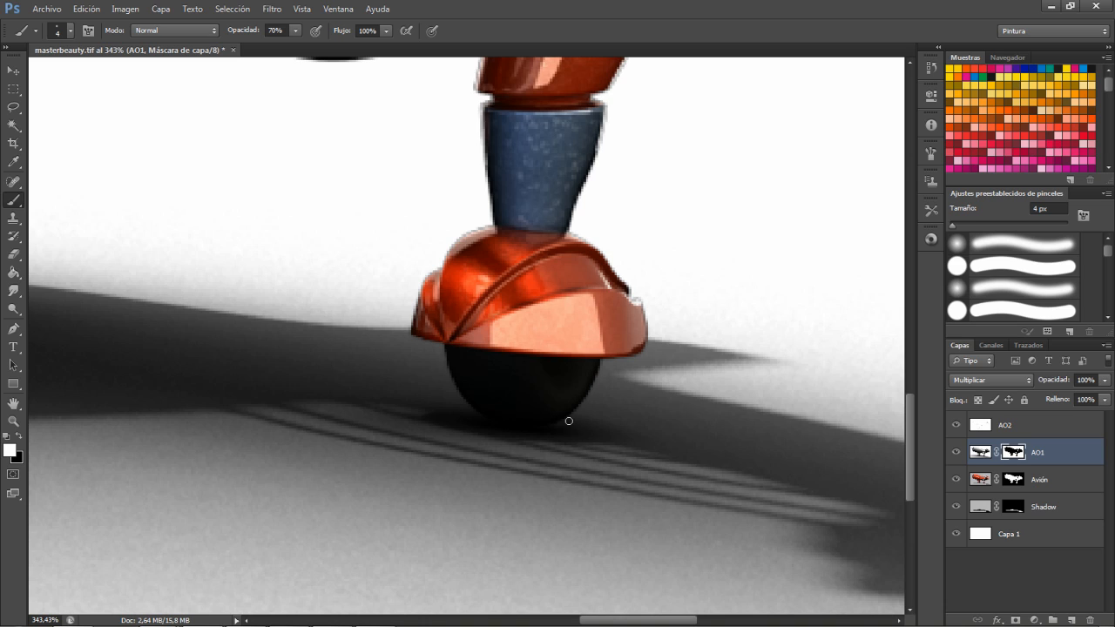
key("ctrl+1")
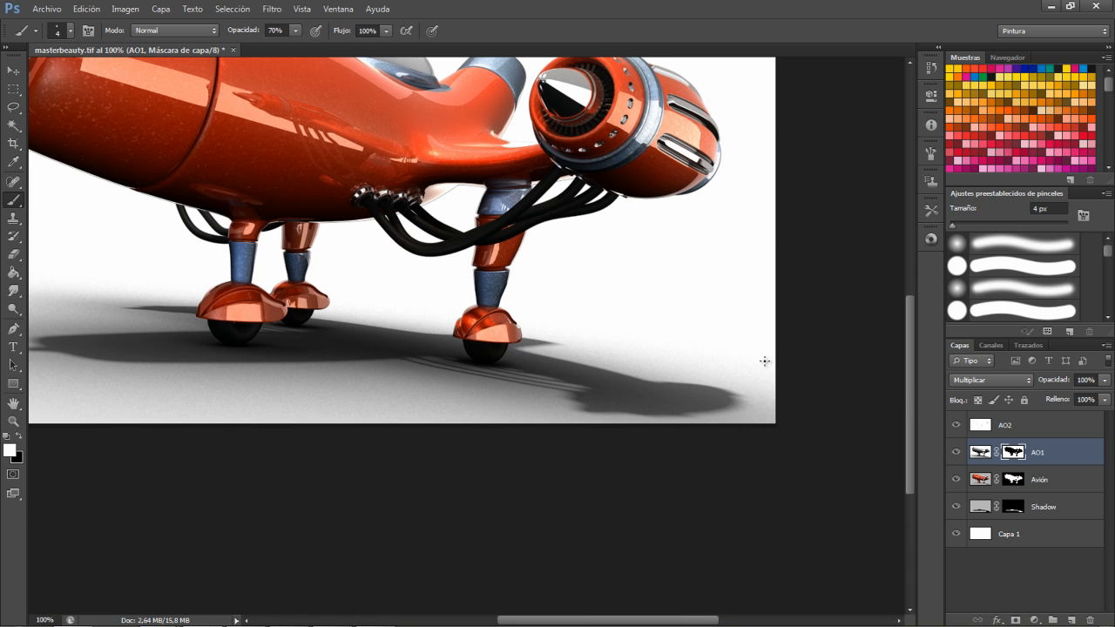
mouse_move(316, 278)
left_mouse_down()
mouse_move(539, 486)
mouse_move(458, 404)
left_mouse_up()
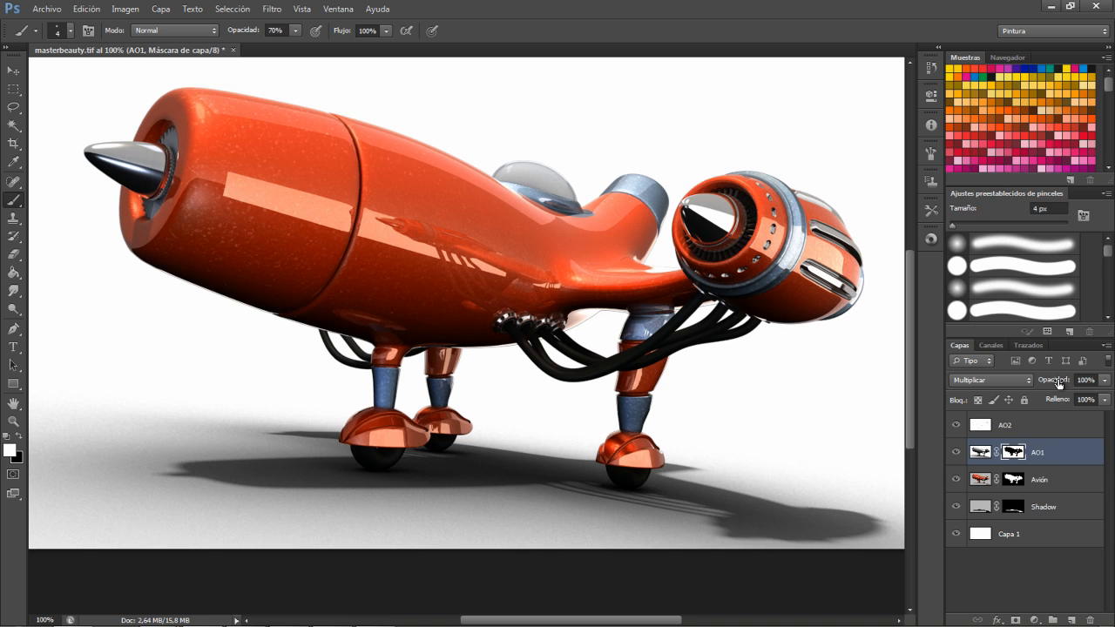
Try different opacities for the AO1 and AO2 layers.
left_click(981, 452)
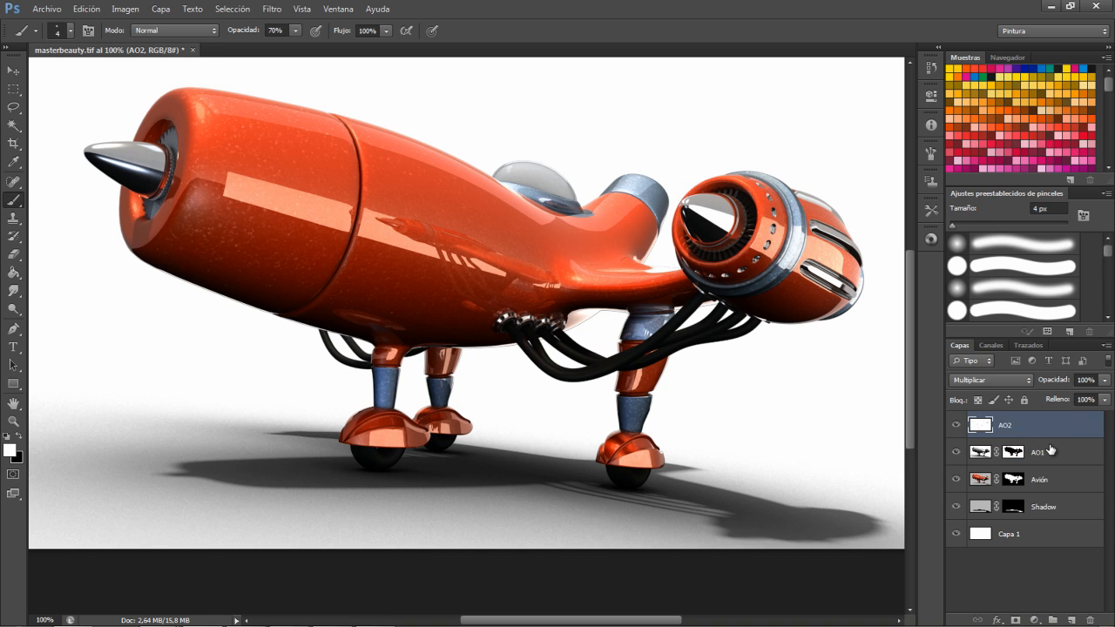
left_click_drag(1053, 379, 1079, 392)
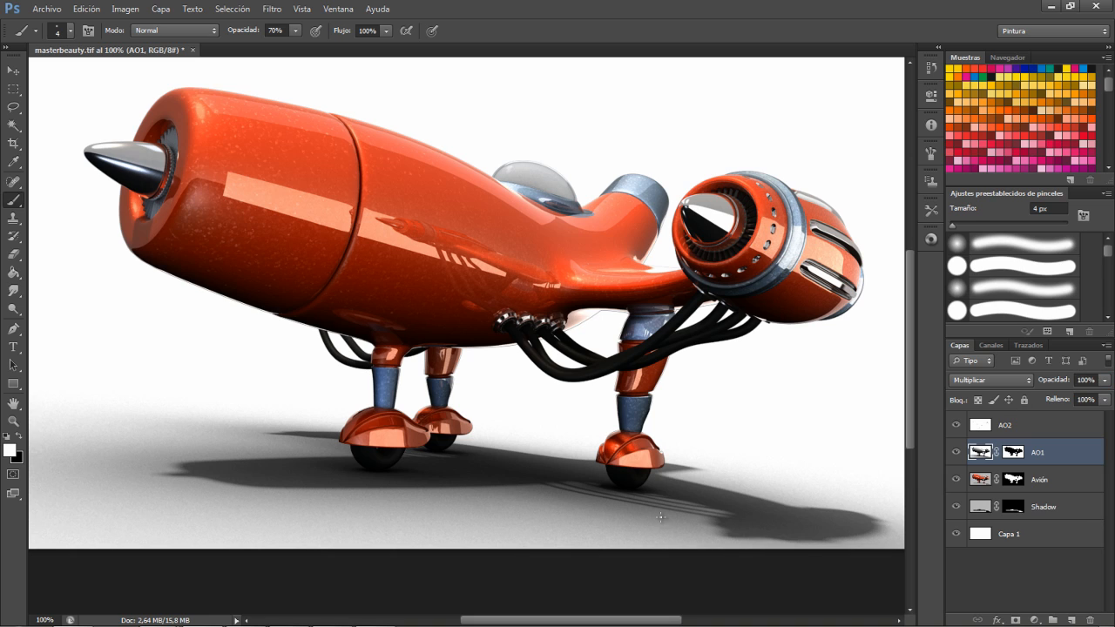
left_click(1021, 428)
mouse_move(1057, 382)
left_mouse_down()
mouse_move(1038, 384)
mouse_move(1077, 404)
left_mouse_up()
left_click(1039, 453)
left_click(1085, 380)
left_click_drag(1083, 390, 1083, 391)
left_click_drag(405, 251, 393, 277)
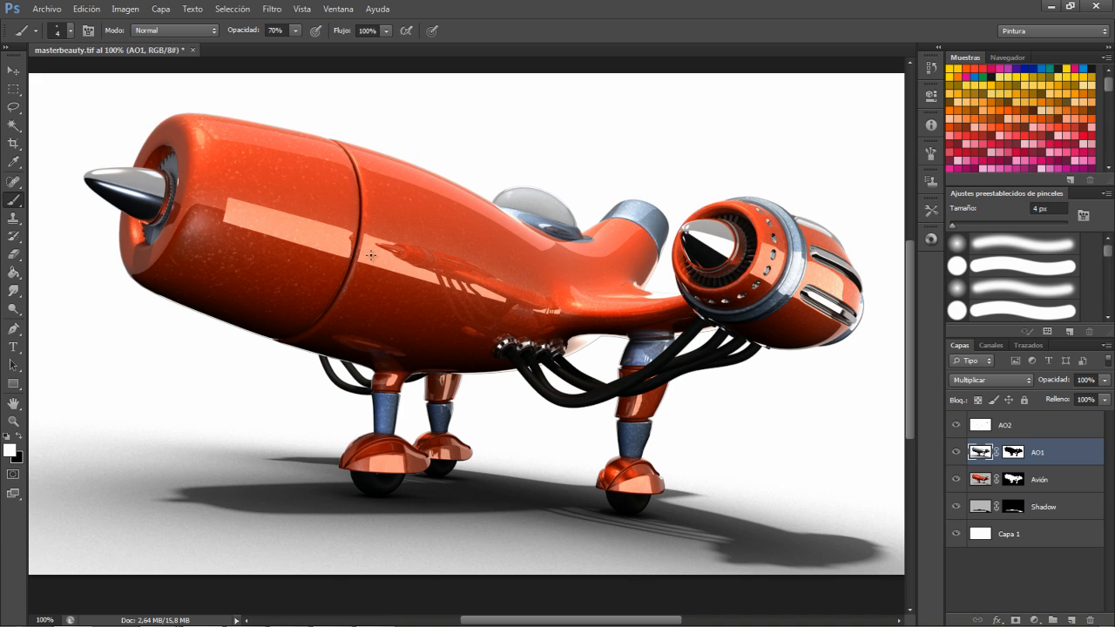
Rename the white Capa 1 layer as BG.
left_click(1009, 535)
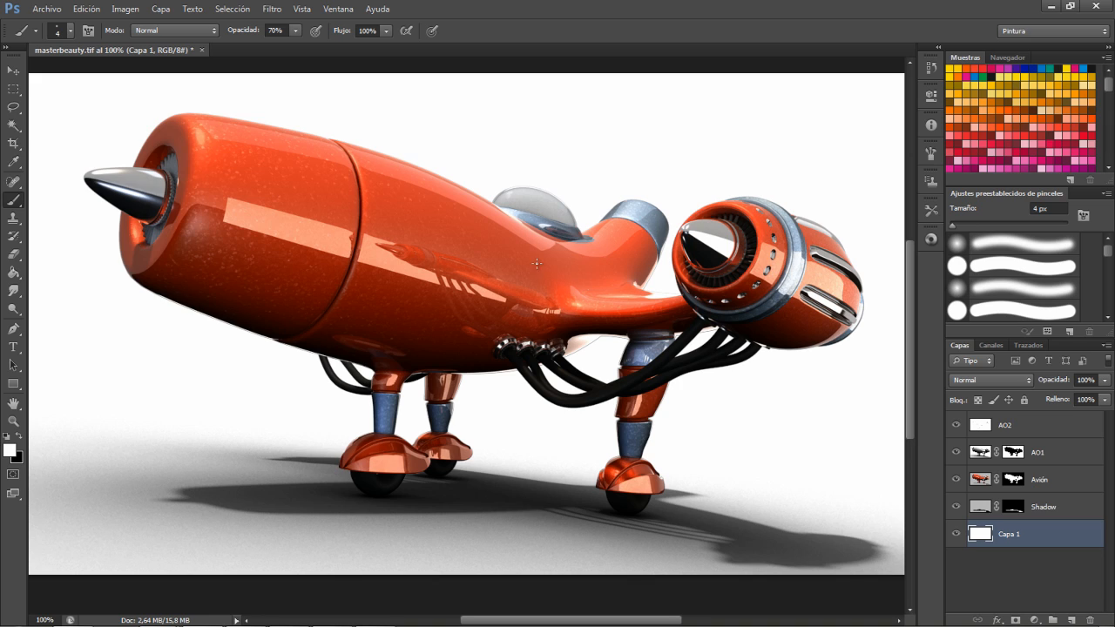
double_click(1015, 536)
type("BG")
key("Return")
Switch to the Gradient tool, change its blending mode and open its gradient for editing.
key("g")
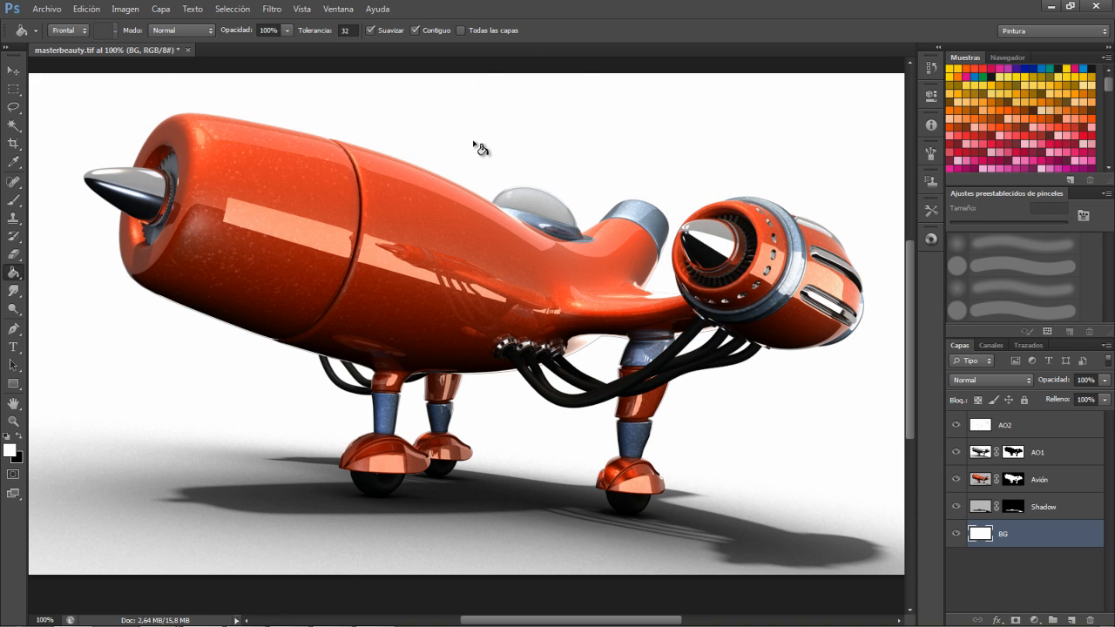
key("shift+g")
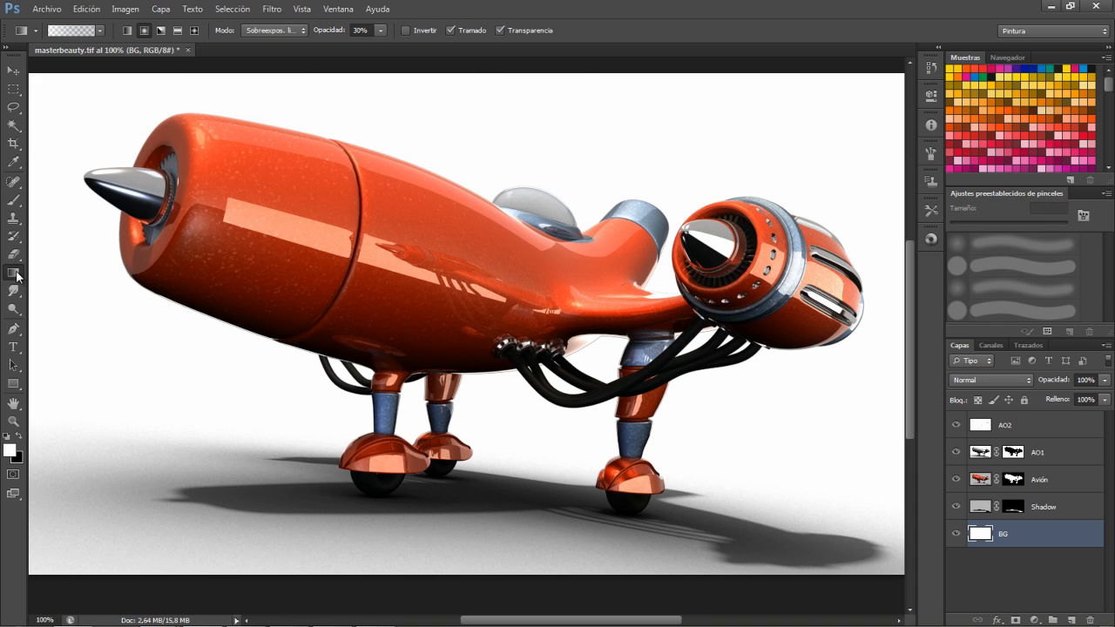
left_click(293, 29)
left_click(283, 43)
left_click(67, 32)
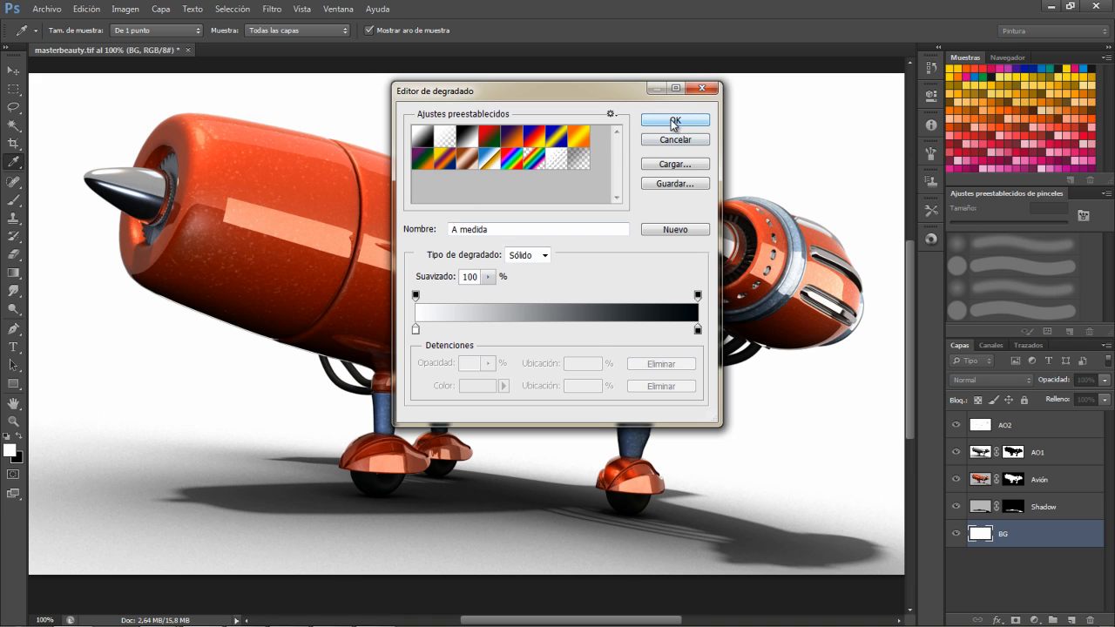
Examine the colours of the gradient's white start stop and near-black end stop without changing them.
left_click(415, 330)
left_click(483, 392)
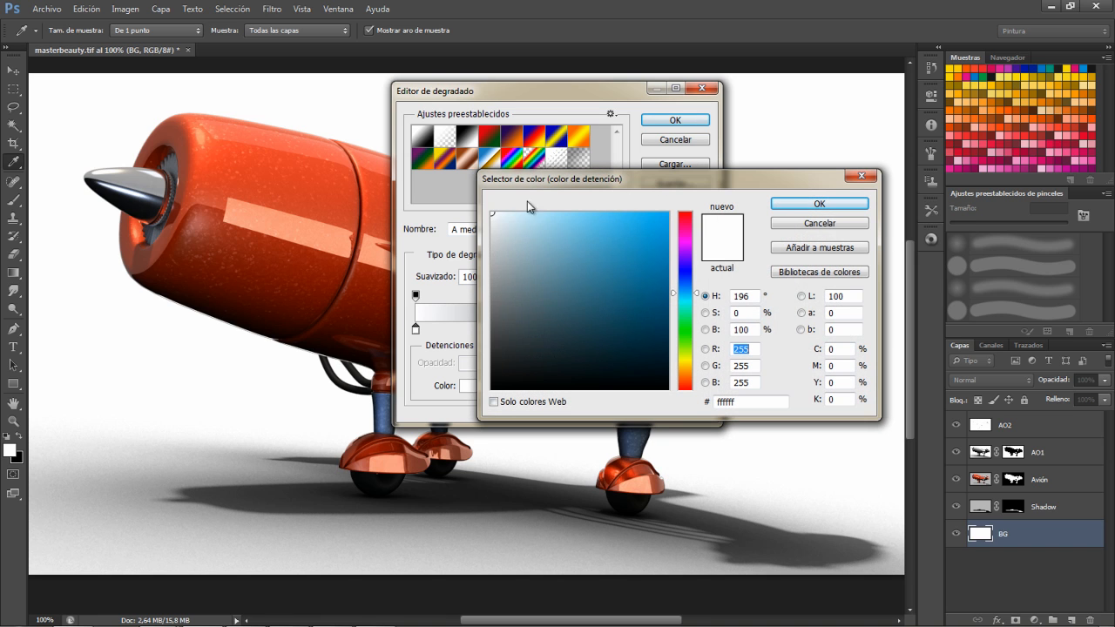
left_click(819, 232)
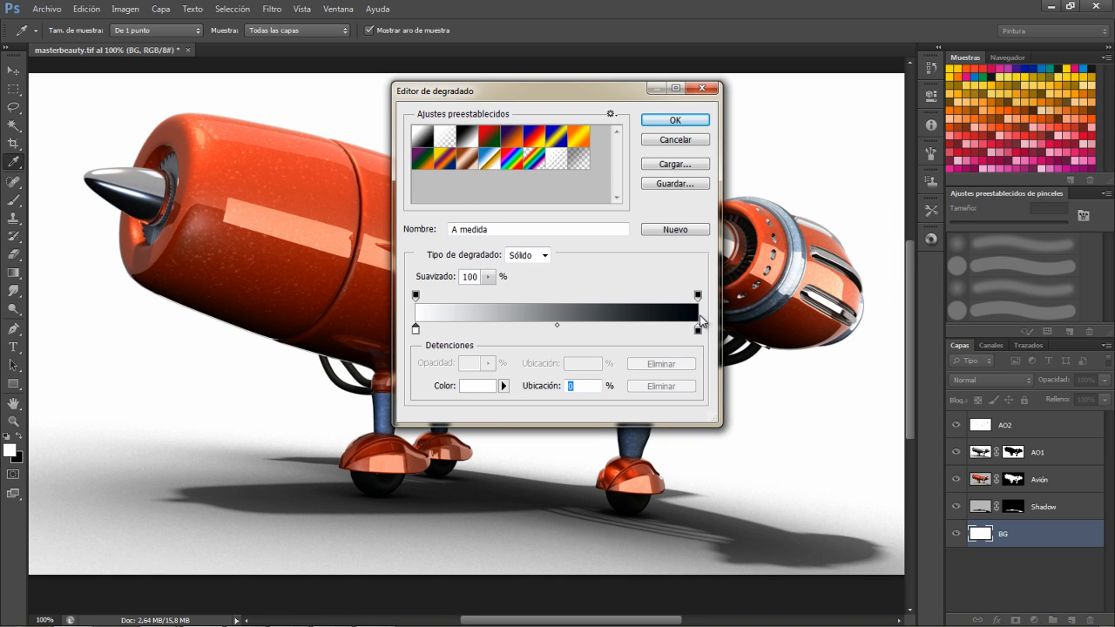
left_click(698, 330)
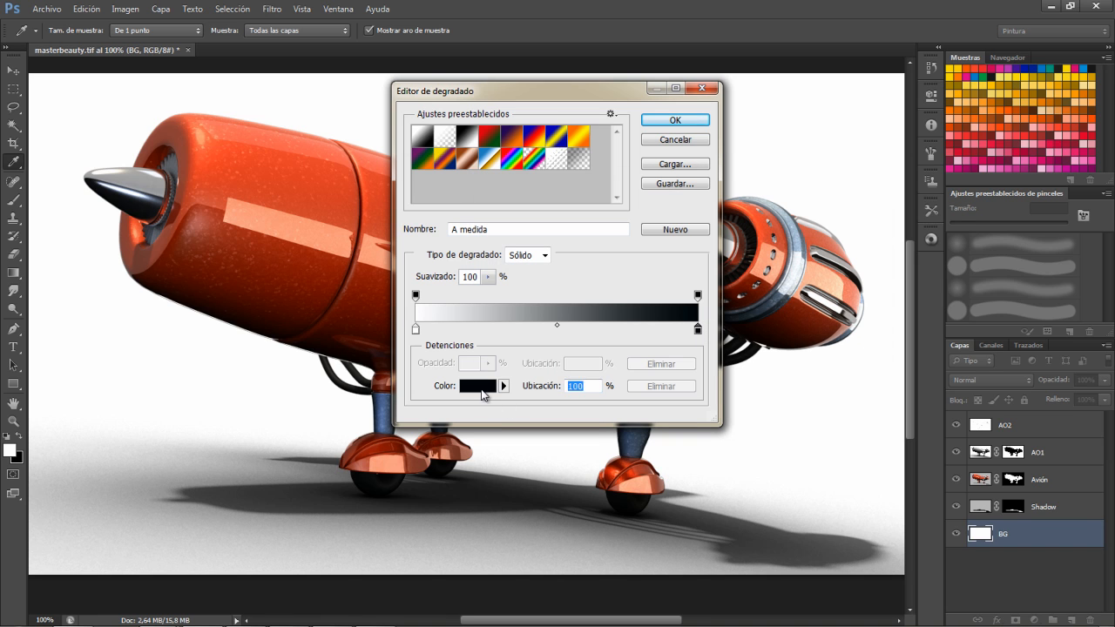
left_click(478, 386)
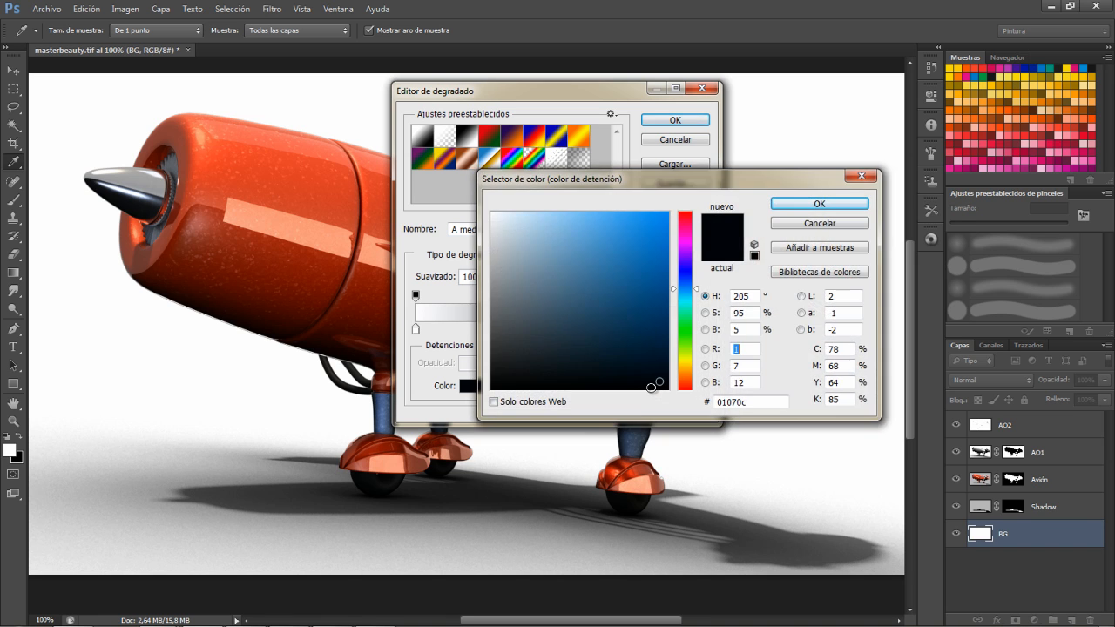
left_click(823, 228)
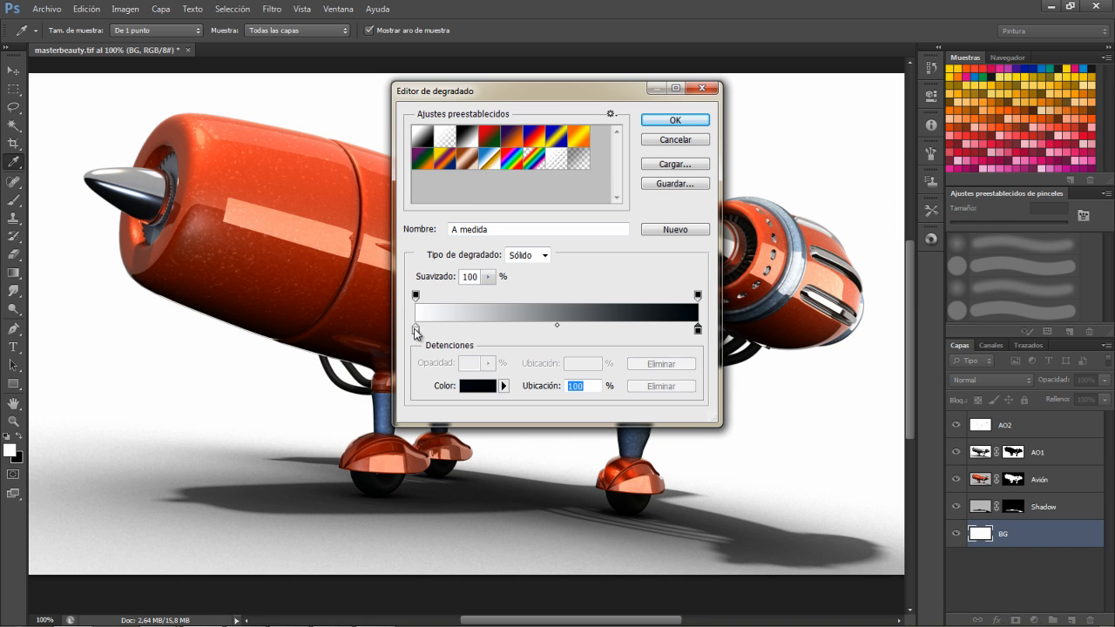
Set the saturation of the gradient's white start stop to 5% and accept the edited gradient.
left_click(416, 329)
left_click(477, 386)
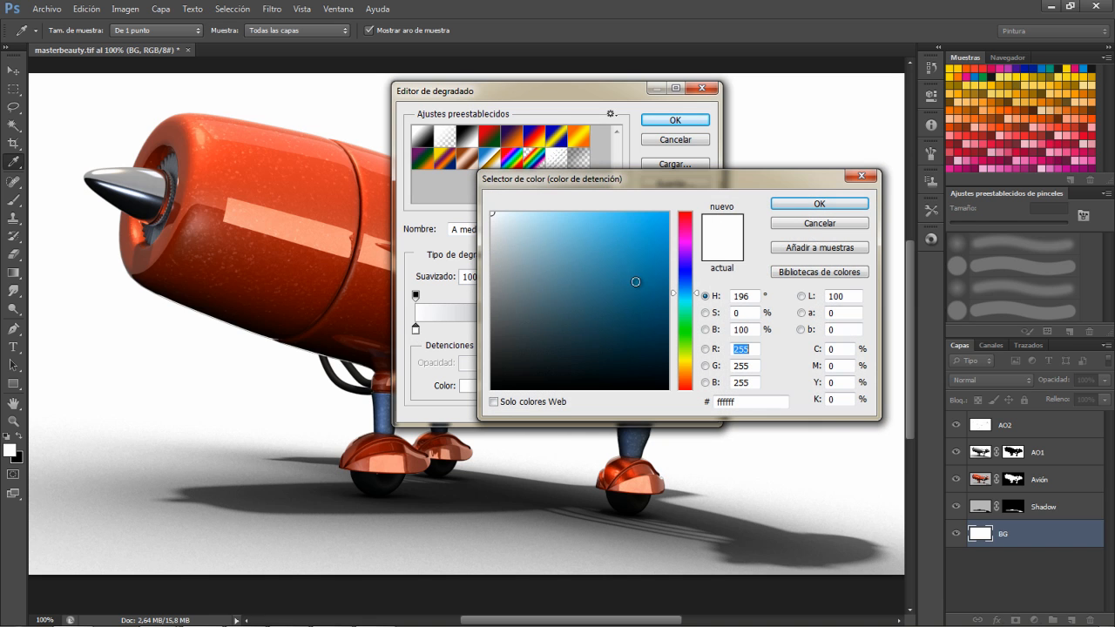
left_click(746, 314)
type("5")
key("Tab")
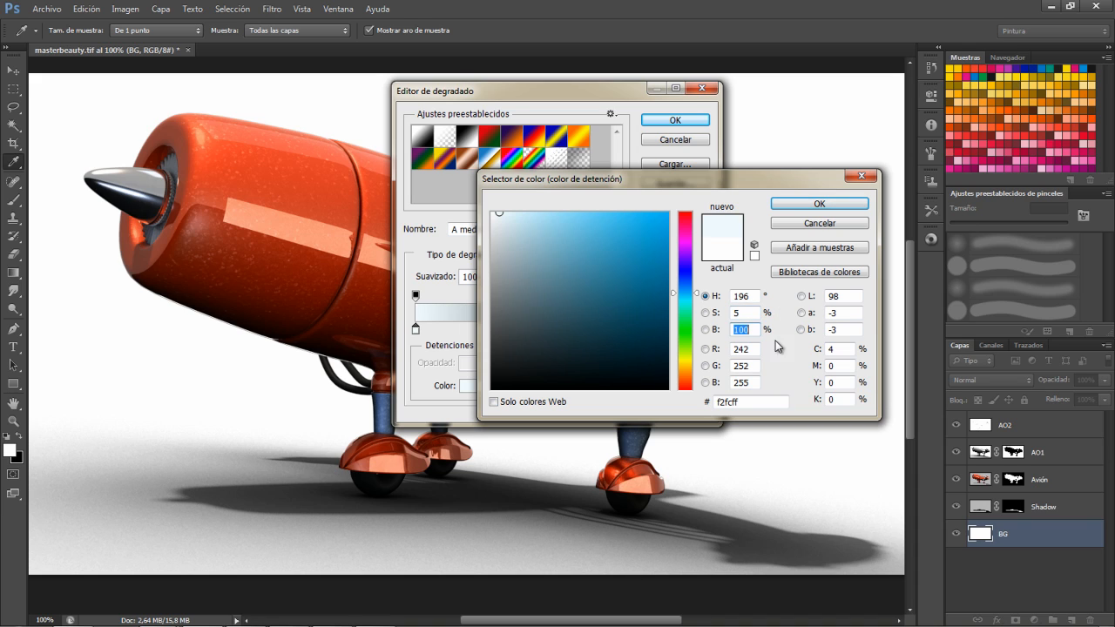
left_click(819, 206)
left_click(675, 120)
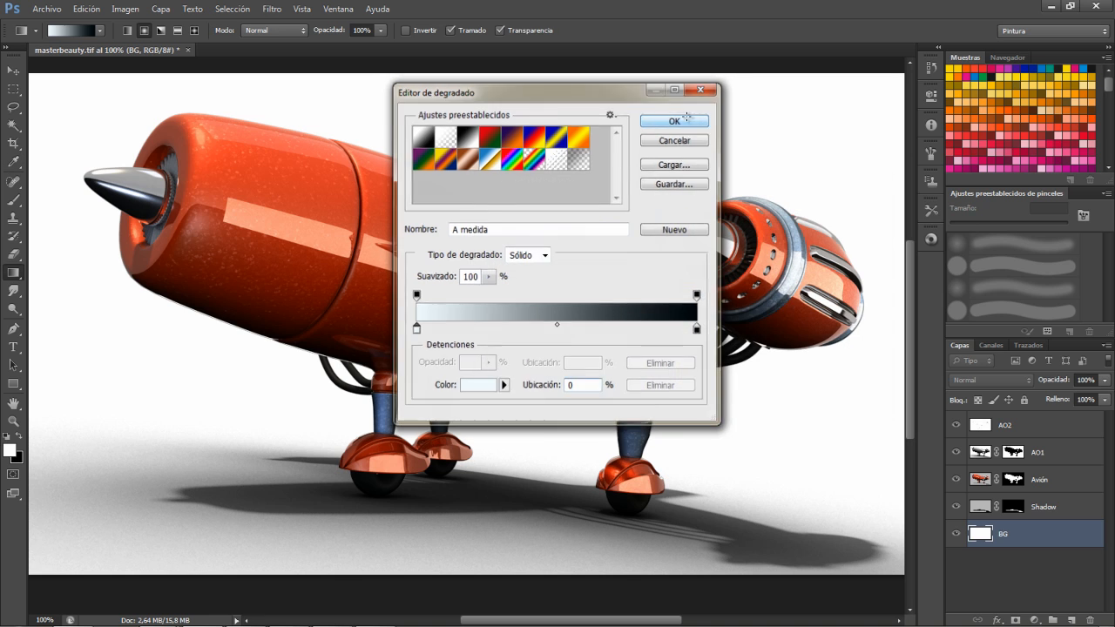
Fill the BG layer with a reflected gradient running from just below the image up to the plane's belly.
left_click(178, 33)
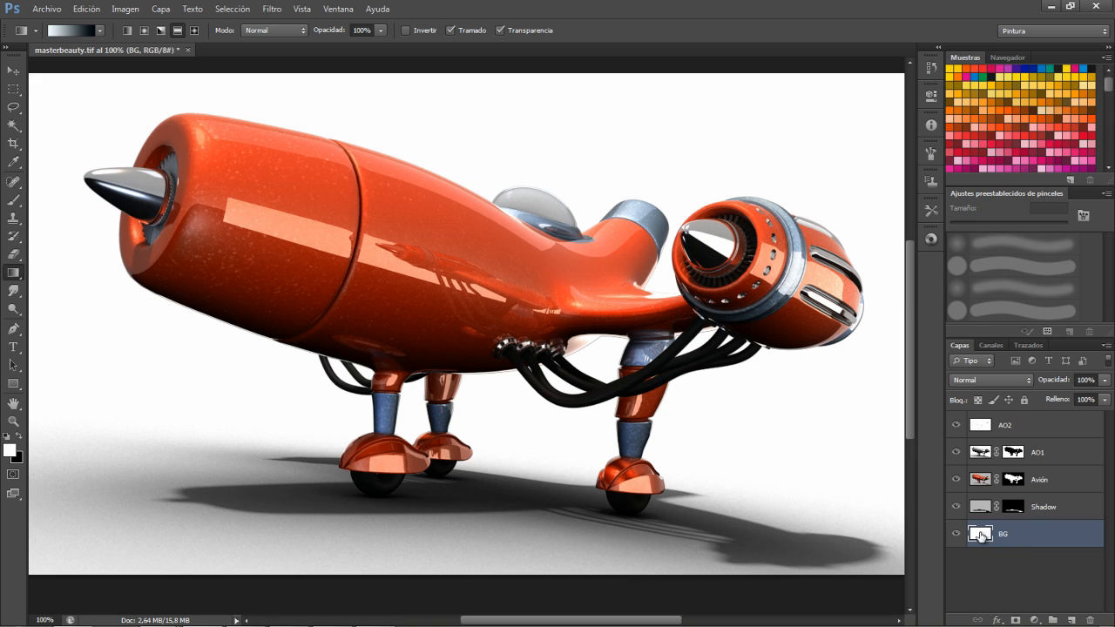
left_click_drag(449, 598, 472, 383)
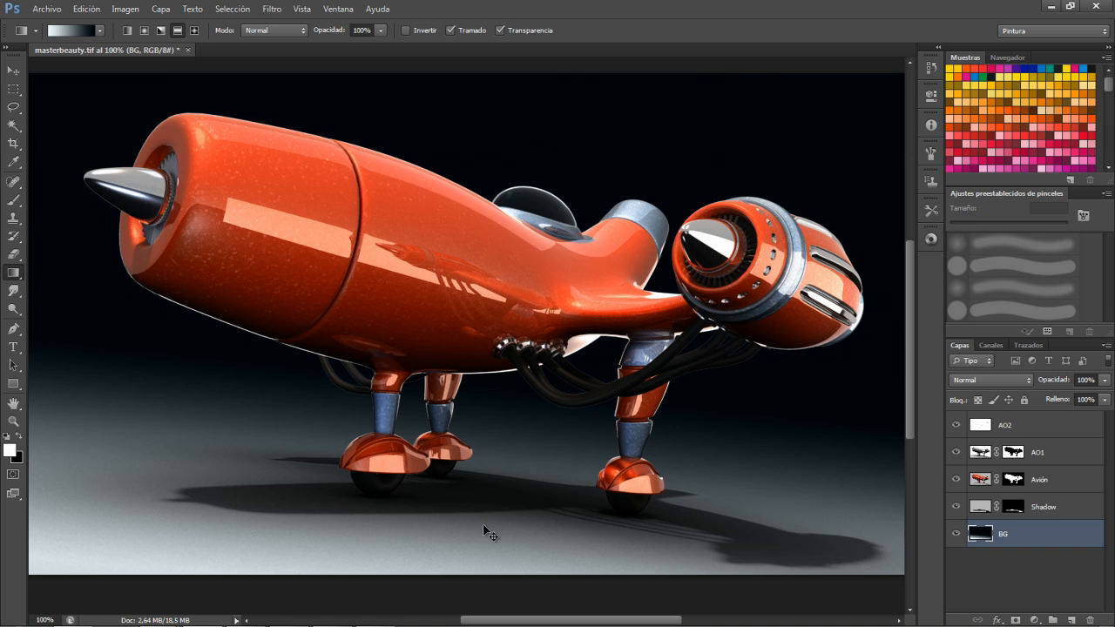
left_click_drag(460, 593, 491, 373)
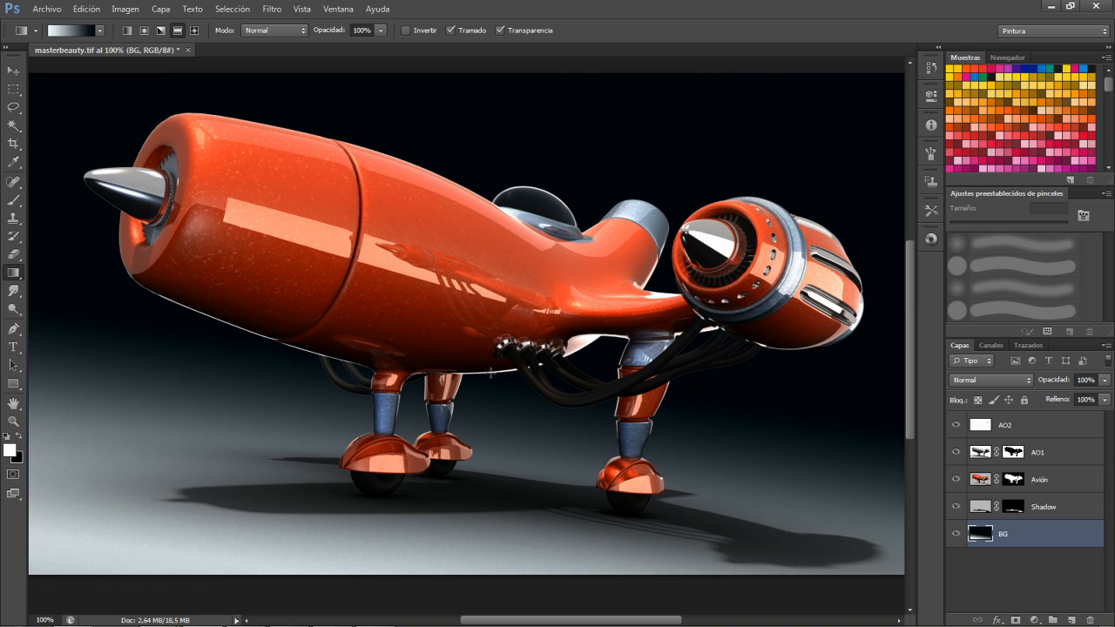
Configure the Gradient tool as radial with the Sobreexpos. lineal (Añadir) blending mode.
left_click(145, 32)
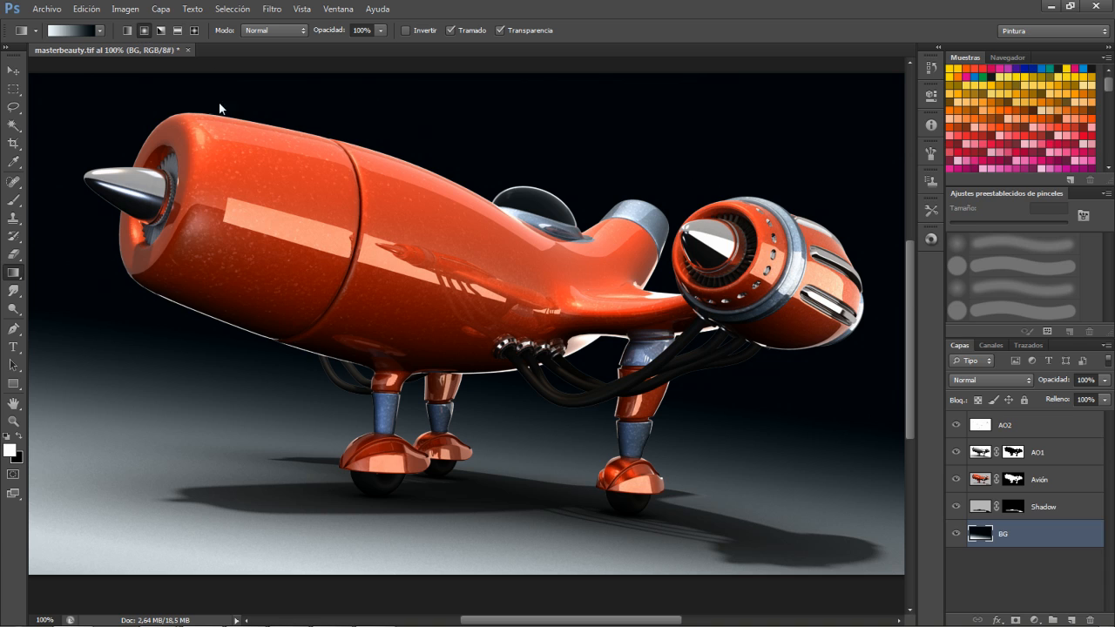
left_click(304, 30)
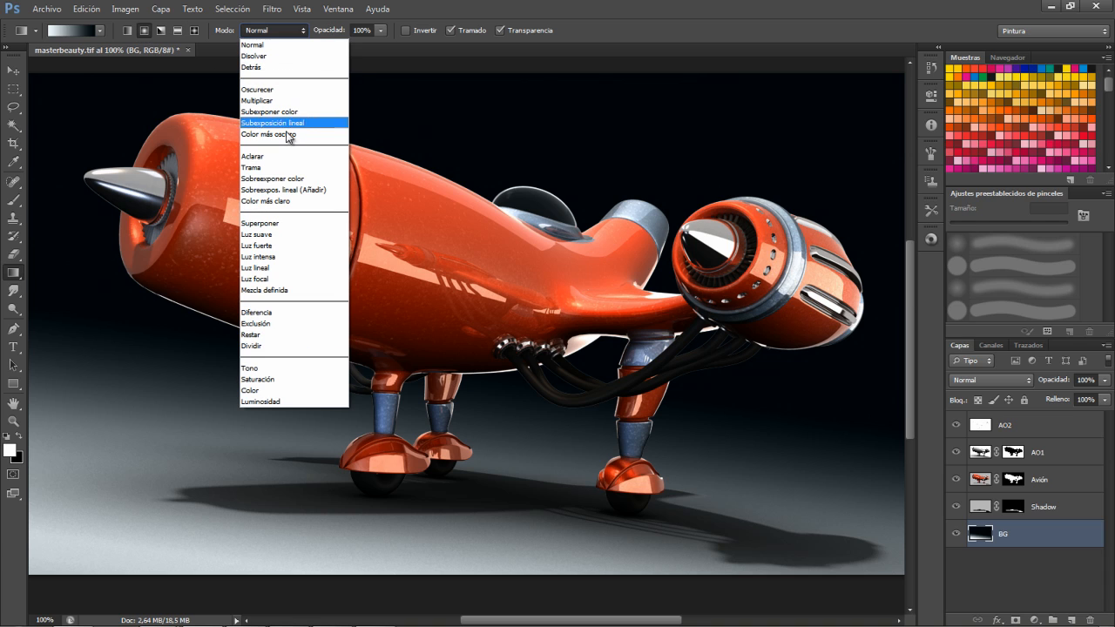
left_click(297, 193)
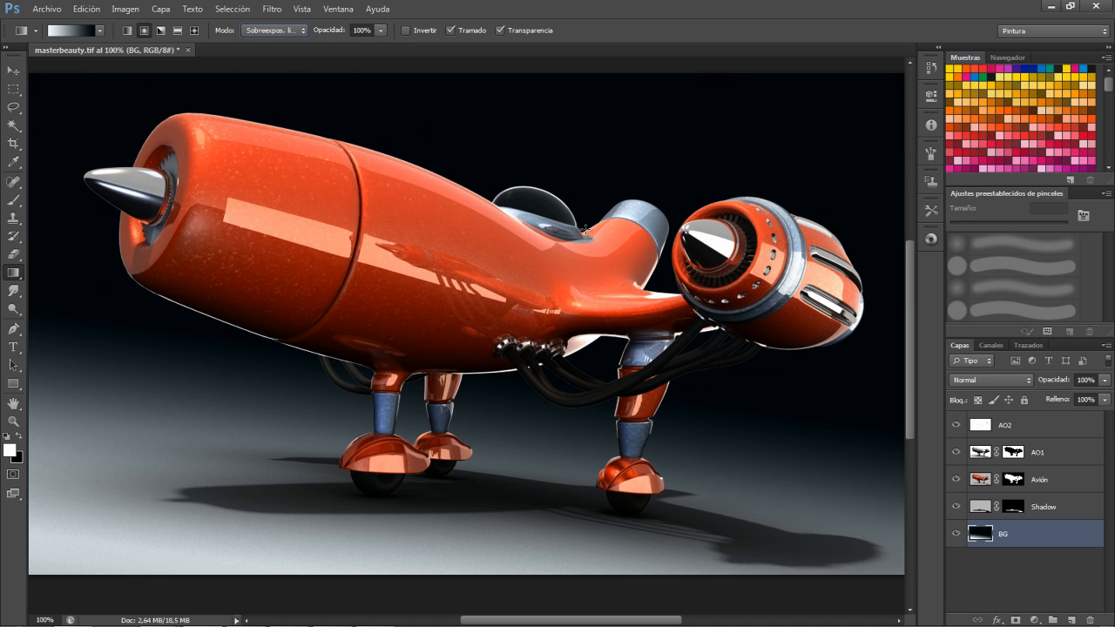
Try radial glows on the BG layer behind the plane, including at 30% opacity, and undo each one.
left_click_drag(484, 384, 526, 299)
key("ctrl+z")
key("3")
left_click_drag(478, 388, 492, 295)
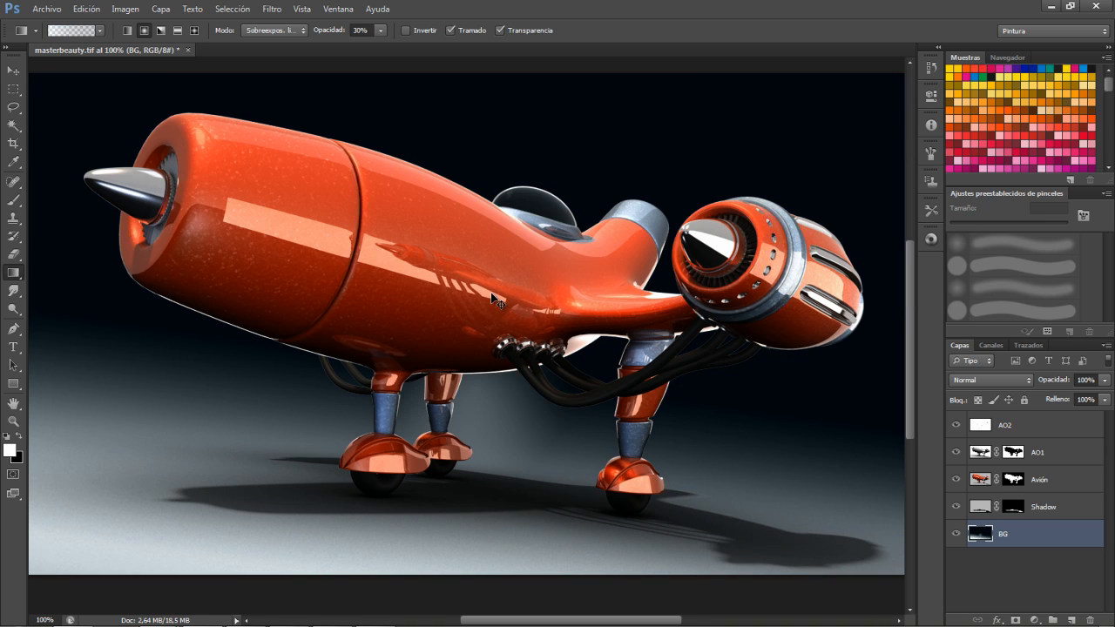
key("ctrl+z")
left_click_drag(497, 374, 502, 236)
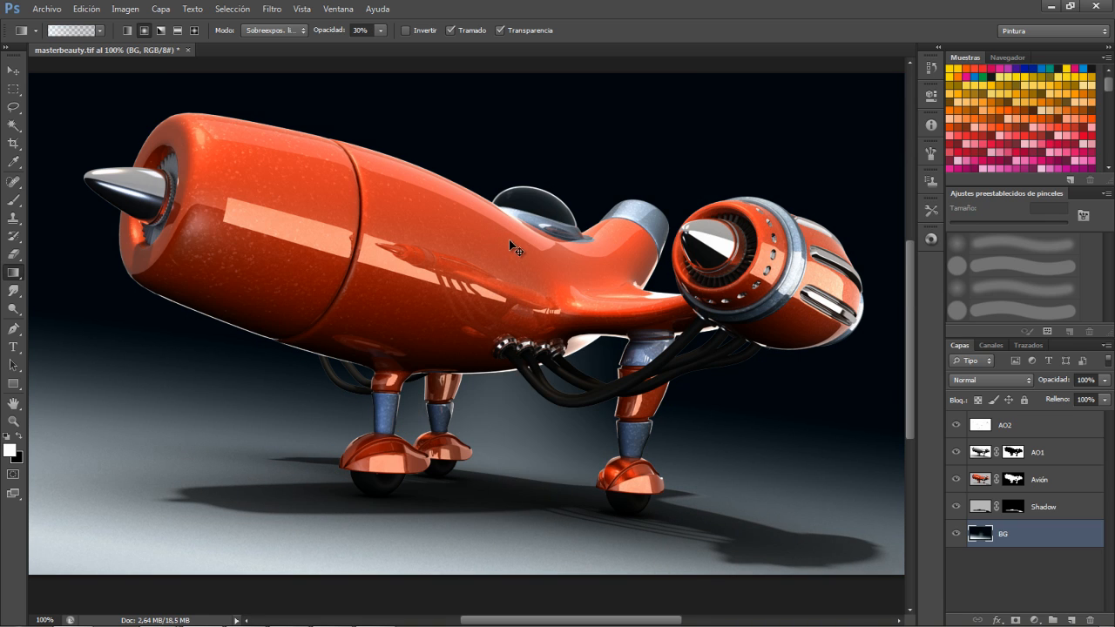
key("ctrl+z")
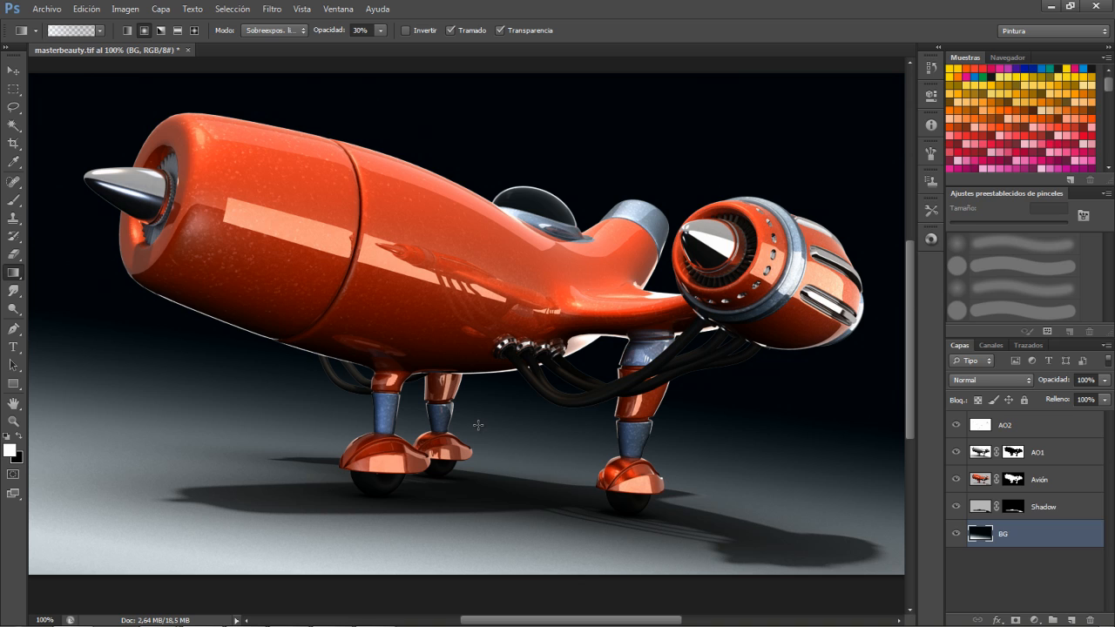
left_click_drag(478, 422, 501, 235)
key("ctrl+z")
Set the gradient opacity to 15% and add a large radial glow on the BG layer, centred on the floor between the plane's legs.
key("1")
key("5")
left_click_drag(490, 421, 506, 267)
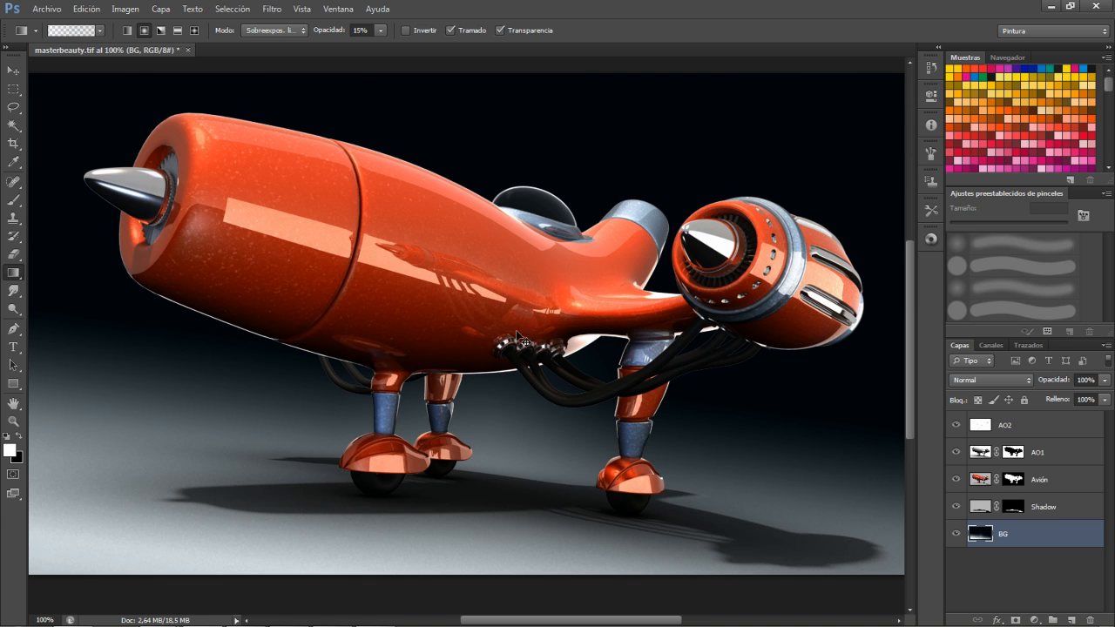
key("ctrl+z")
left_click_drag(466, 489, 528, 193)
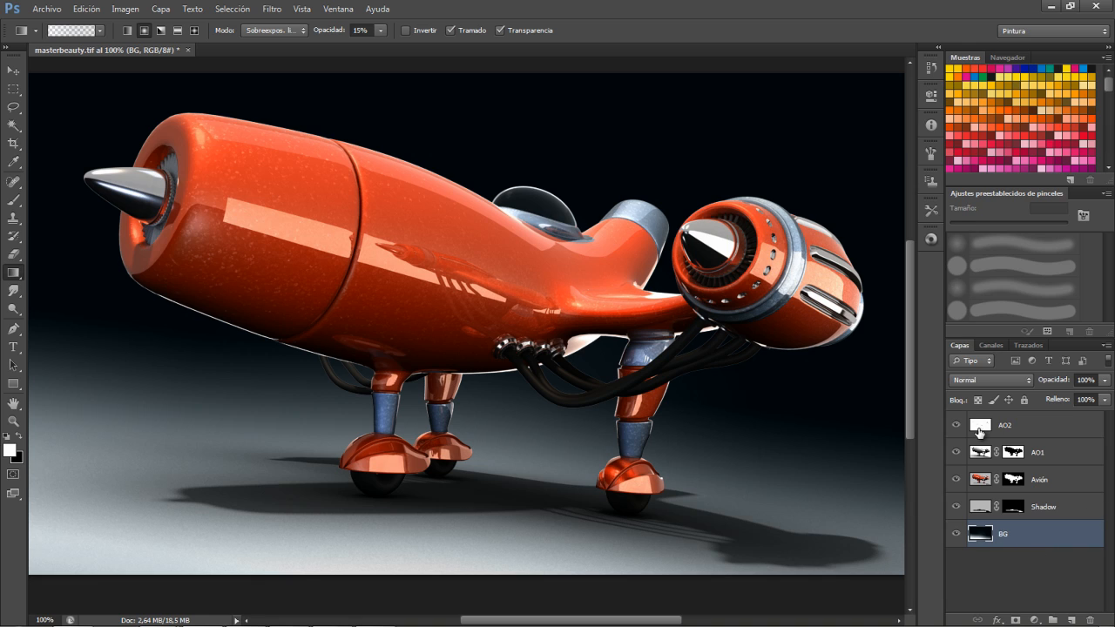
Duplicate the Avión layer and rename the copy as Soft Layer.
left_click(1015, 428)
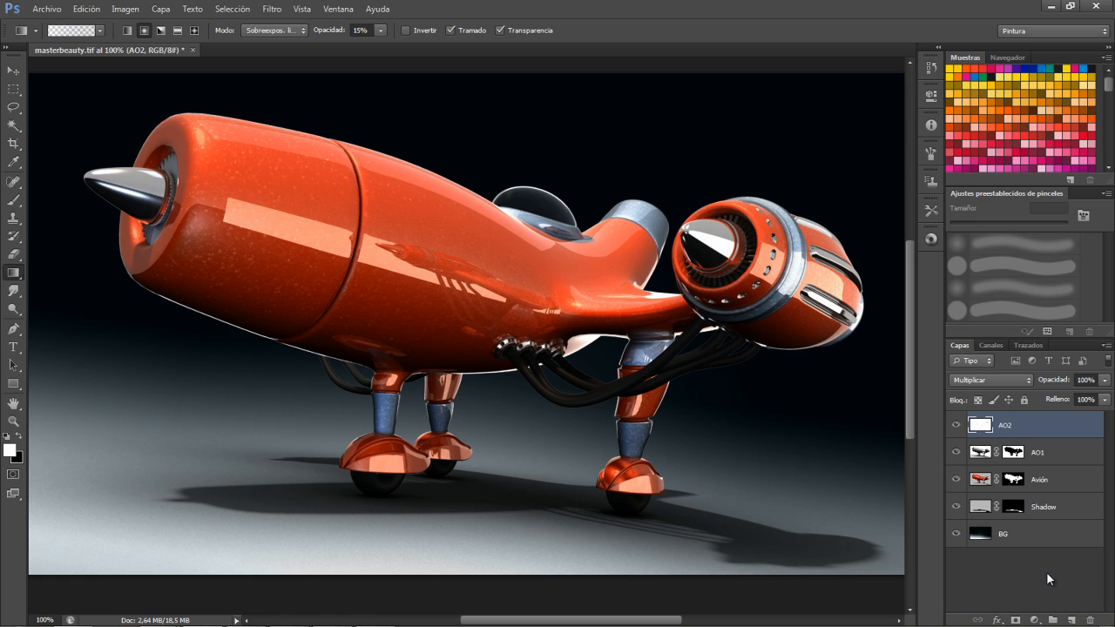
left_click(1050, 484)
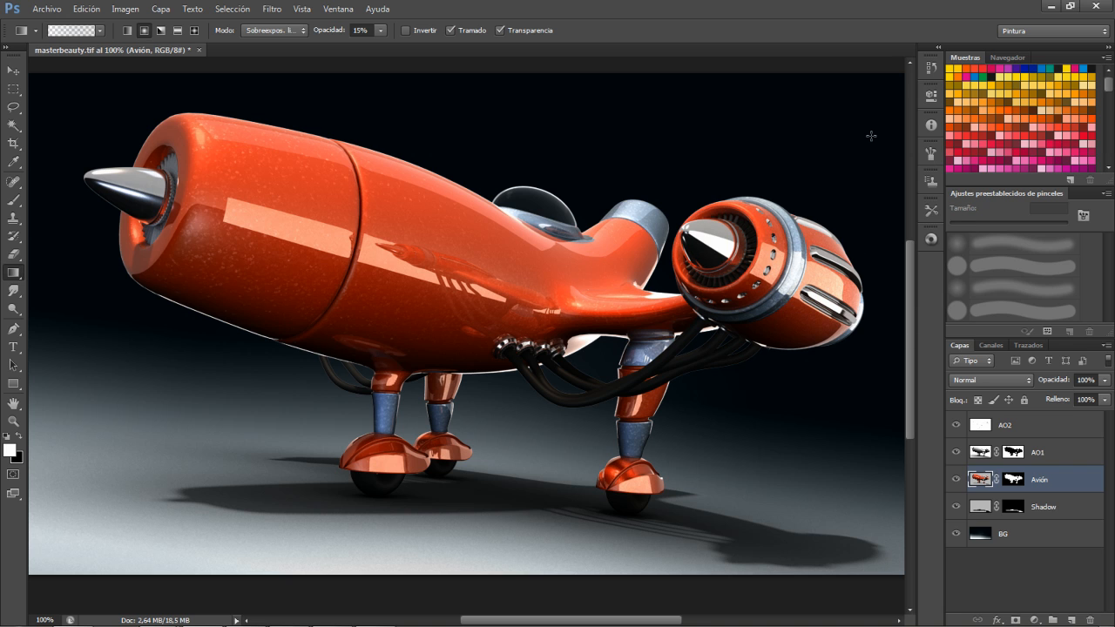
left_click_drag(521, 265, 486, 273)
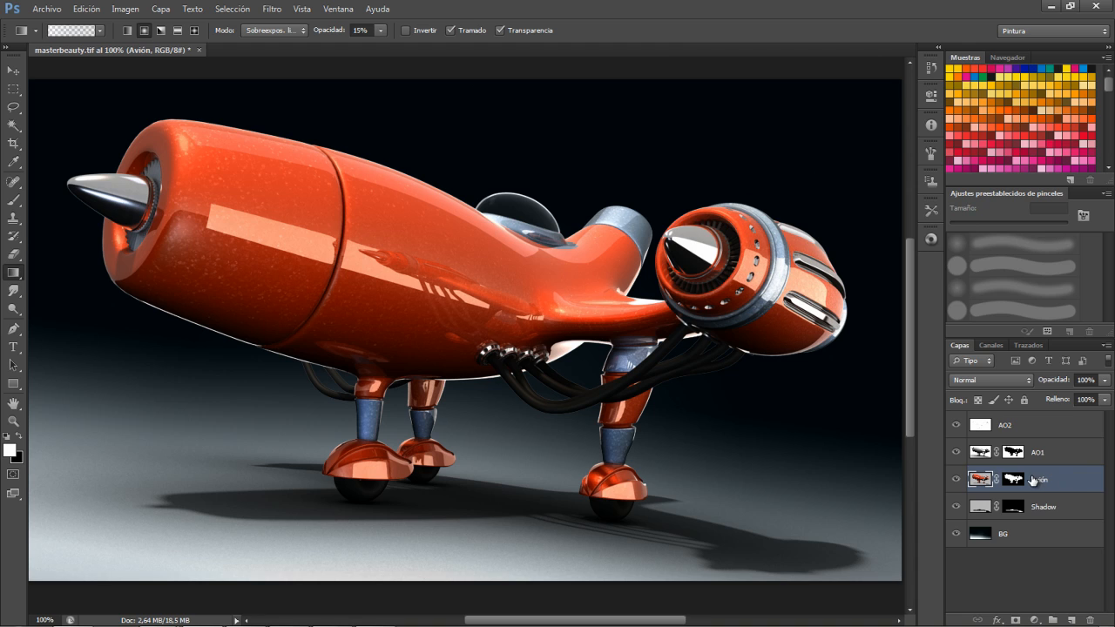
key("ctrl+j")
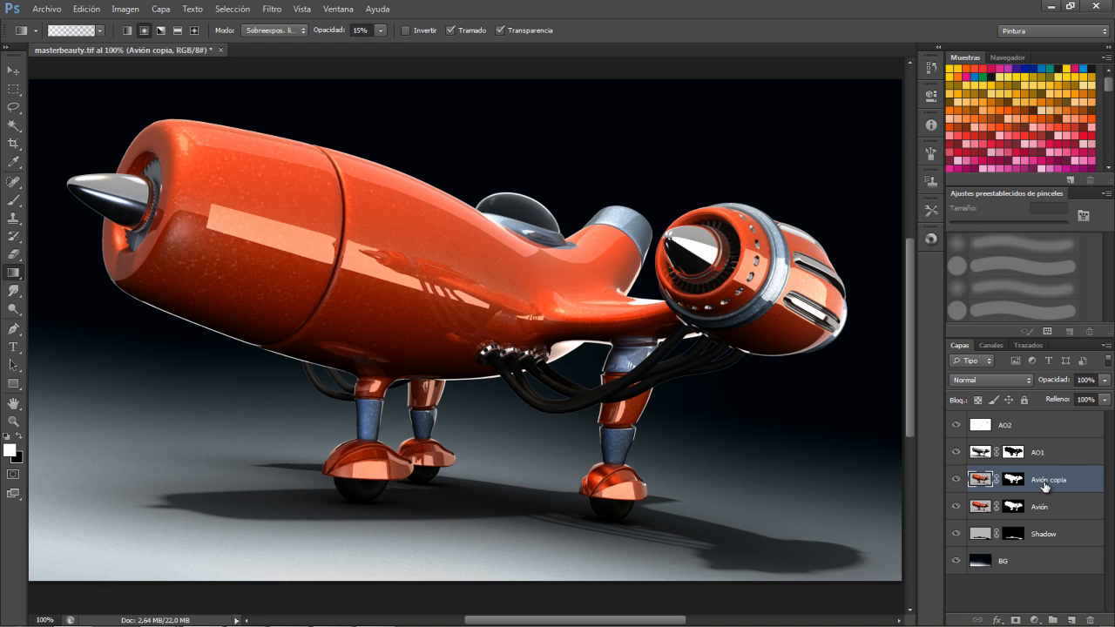
double_click(1050, 480)
type("Soft Layer")
key("Return")
Apply a Gaussian blur with a 4.0-pixel radius to Soft Layer.
left_click(271, 9)
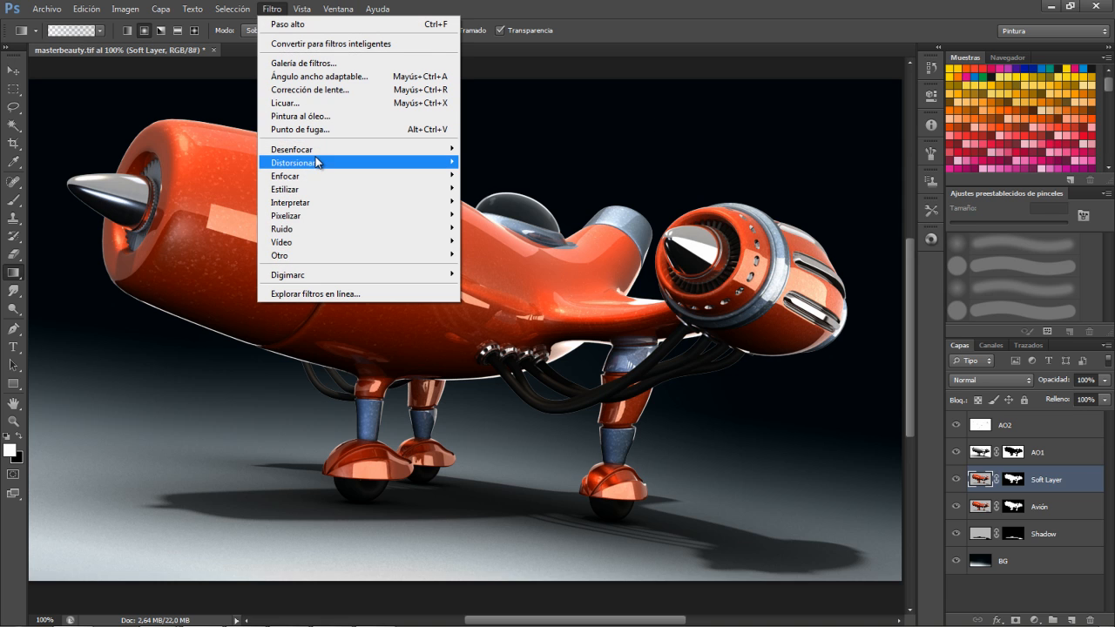
mouse_move(312, 157)
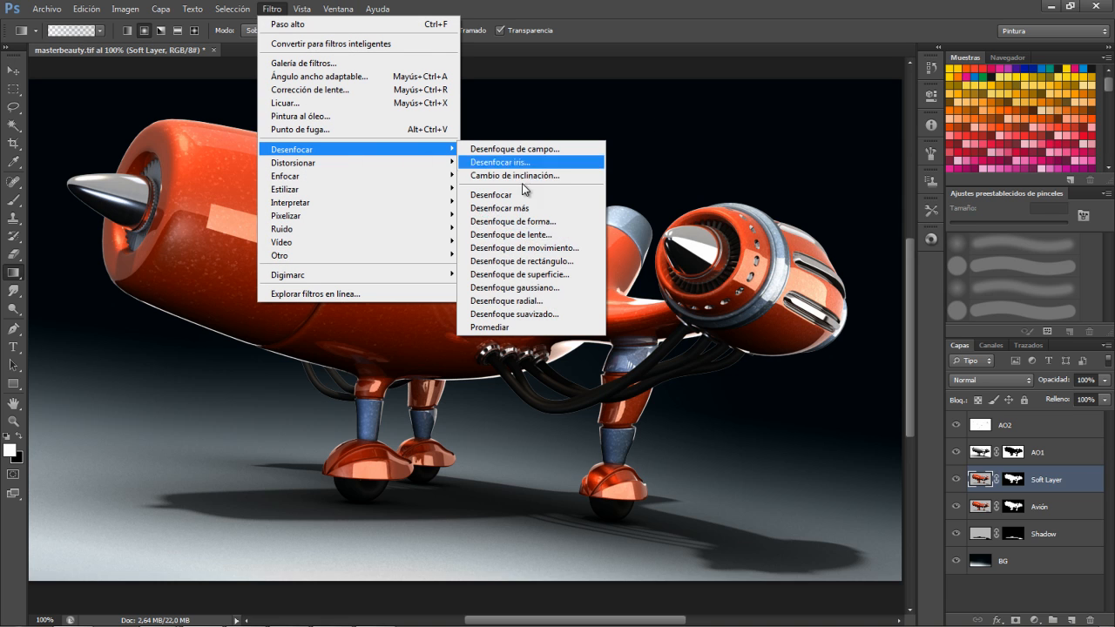
left_click(545, 291)
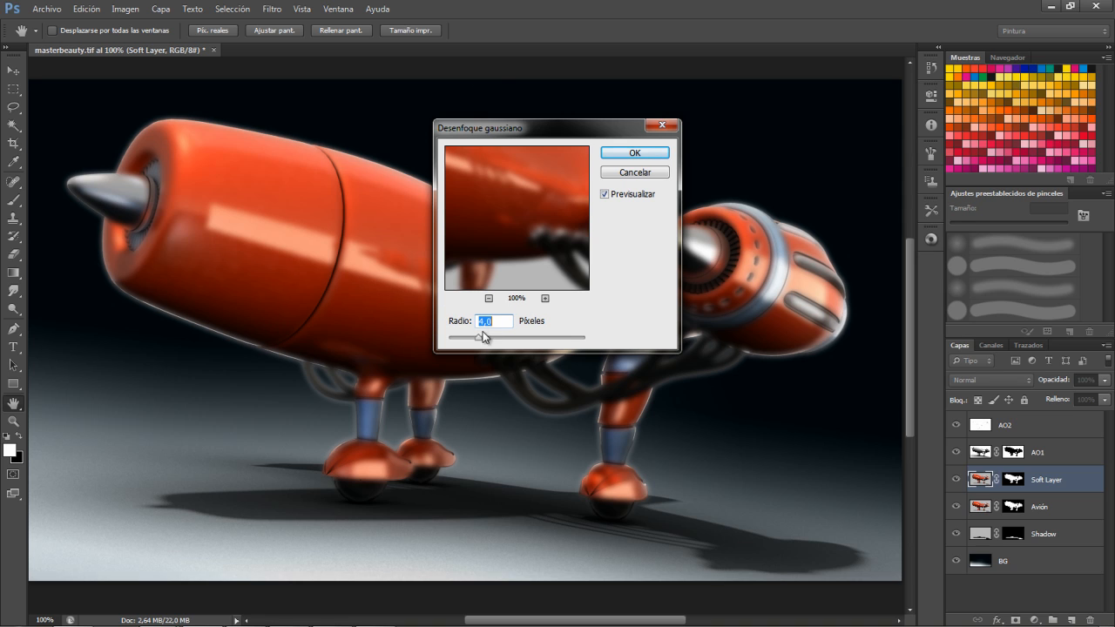
left_click(639, 154)
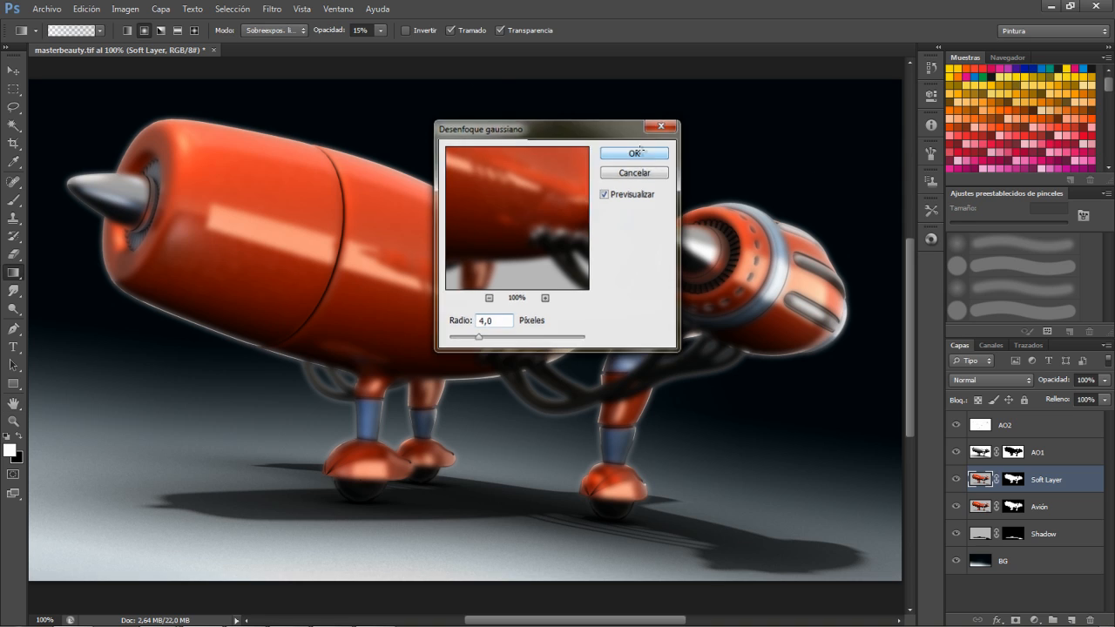
Set Soft Layer's blending mode to Luz suave and its opacity to 50%.
left_click(1029, 387)
left_click(976, 200)
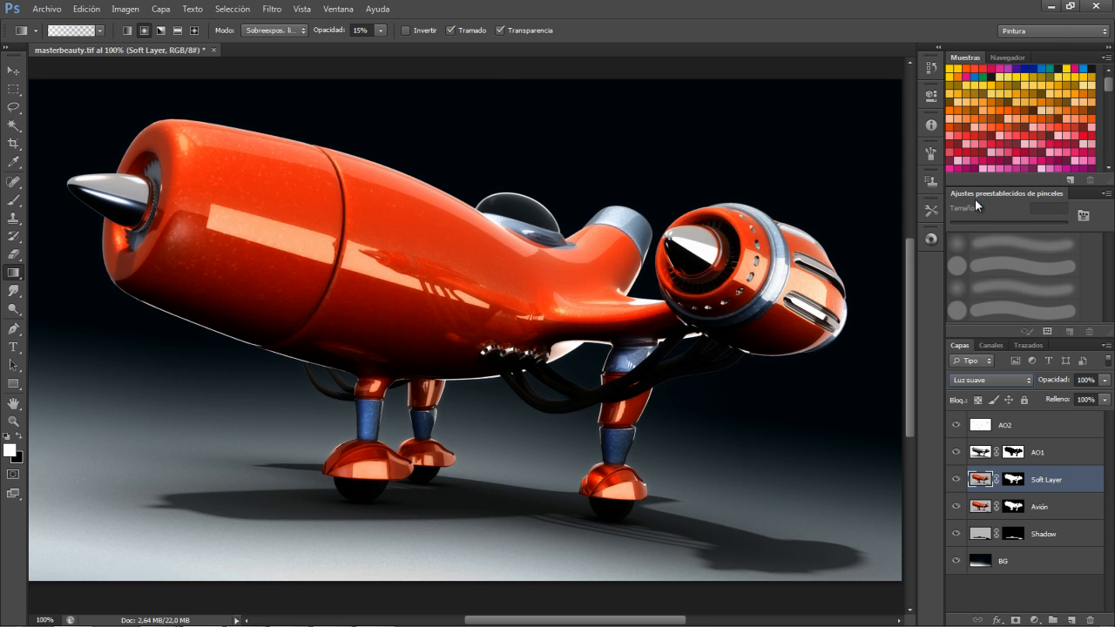
left_click(1085, 380)
type("50")
key("Return")
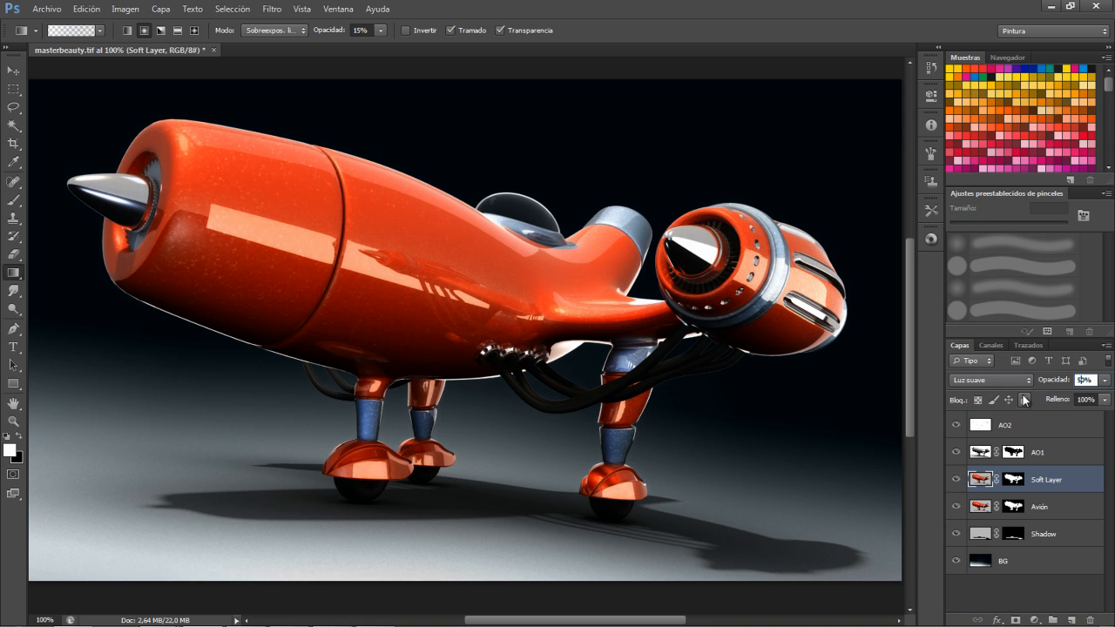
Duplicate the Avión layer again and rename the copy as High Pass Filter.
left_click(1046, 511)
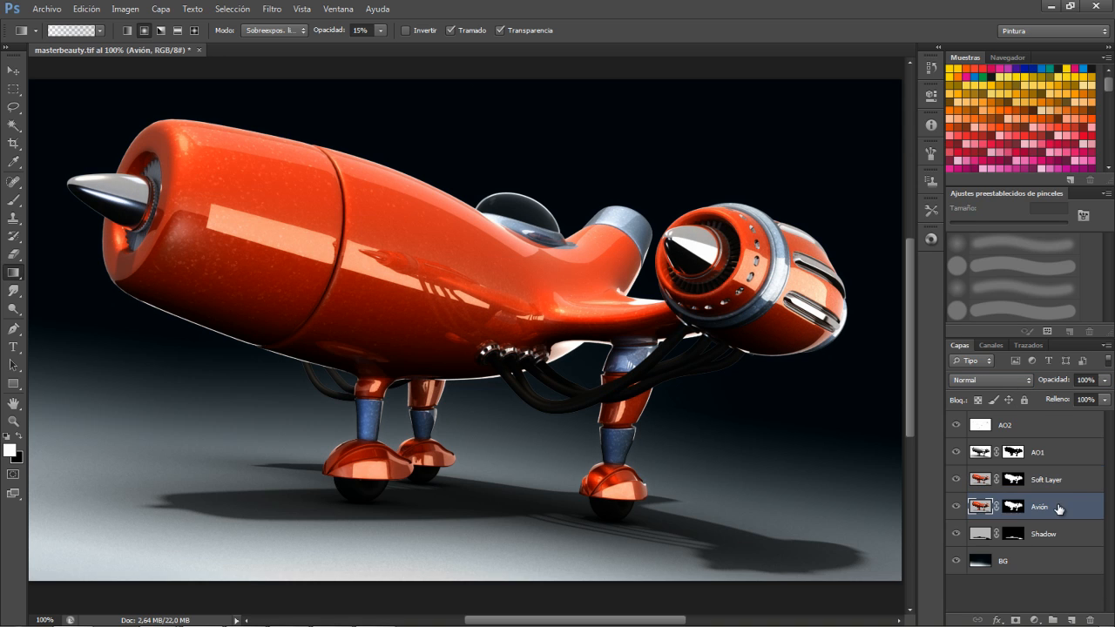
key("ctrl+j")
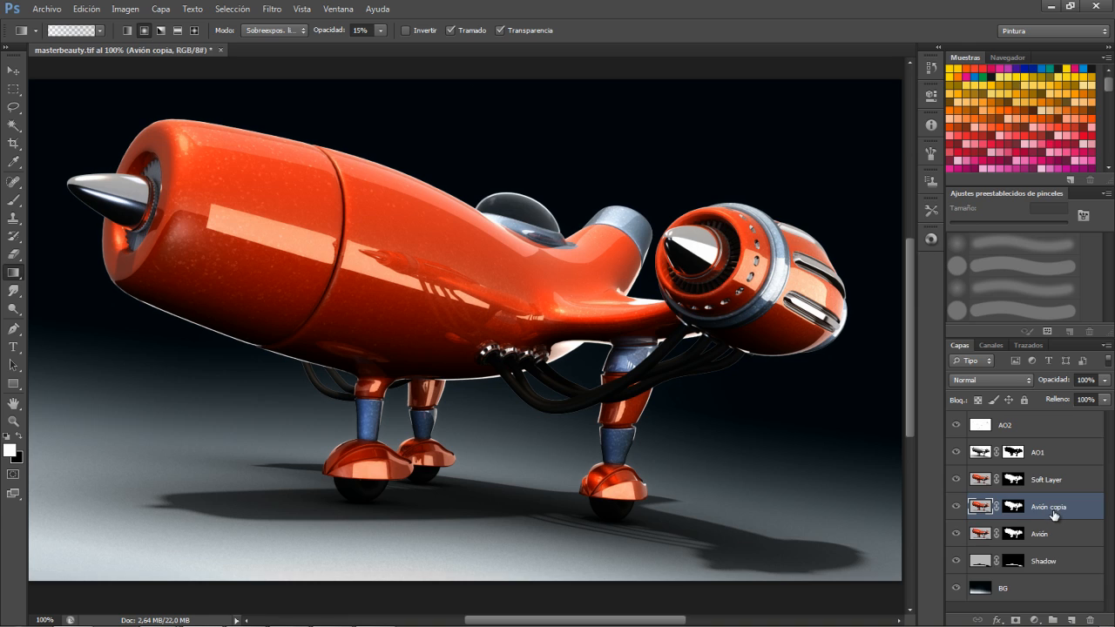
double_click(1044, 510)
type("High Pass Filter")
key("Return")
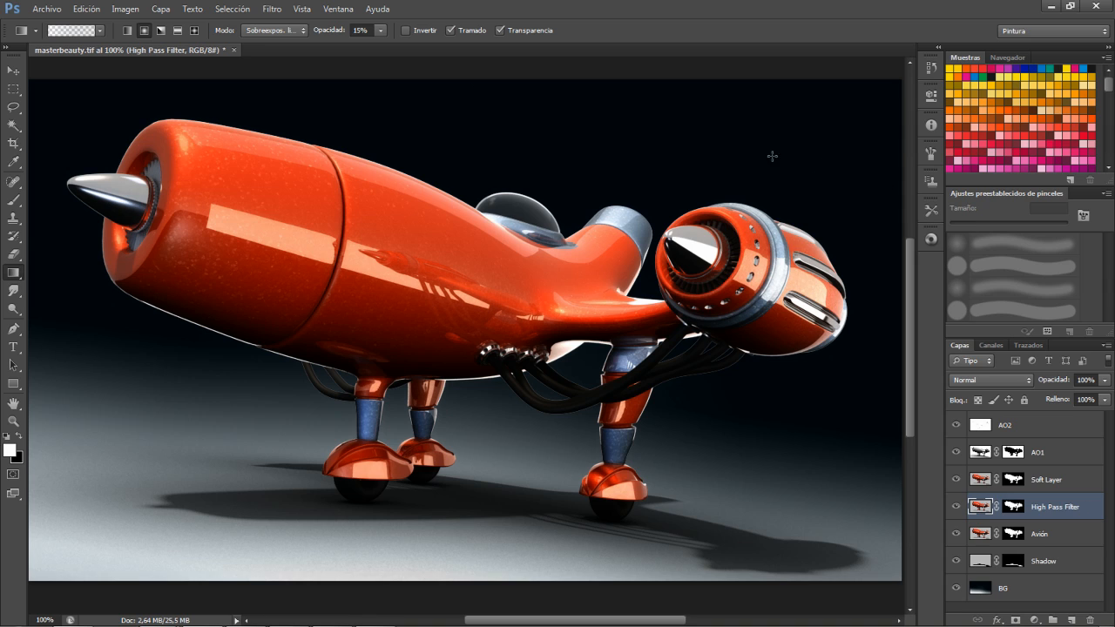
Desaturate the High Pass Filter layer.
left_click(956, 481)
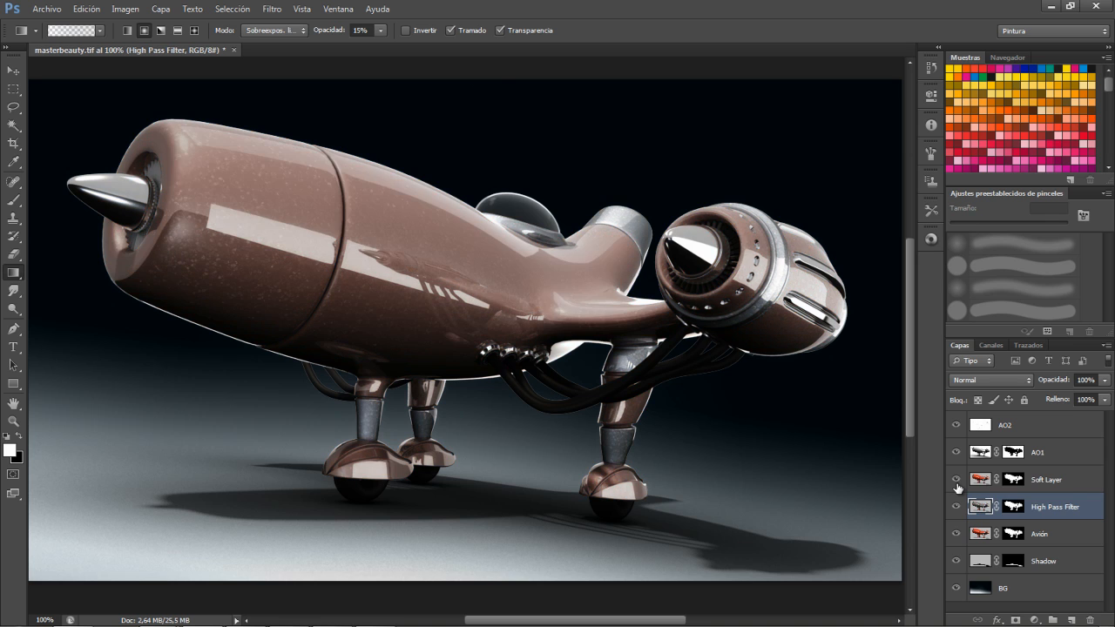
left_click(114, 9)
mouse_move(141, 44)
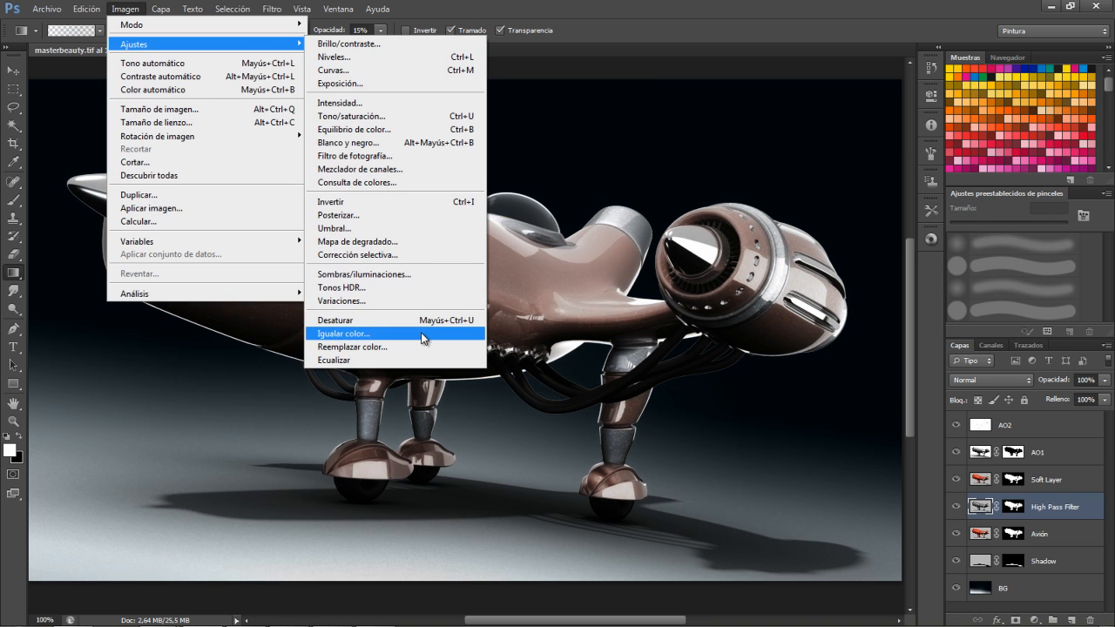
left_click(620, 7)
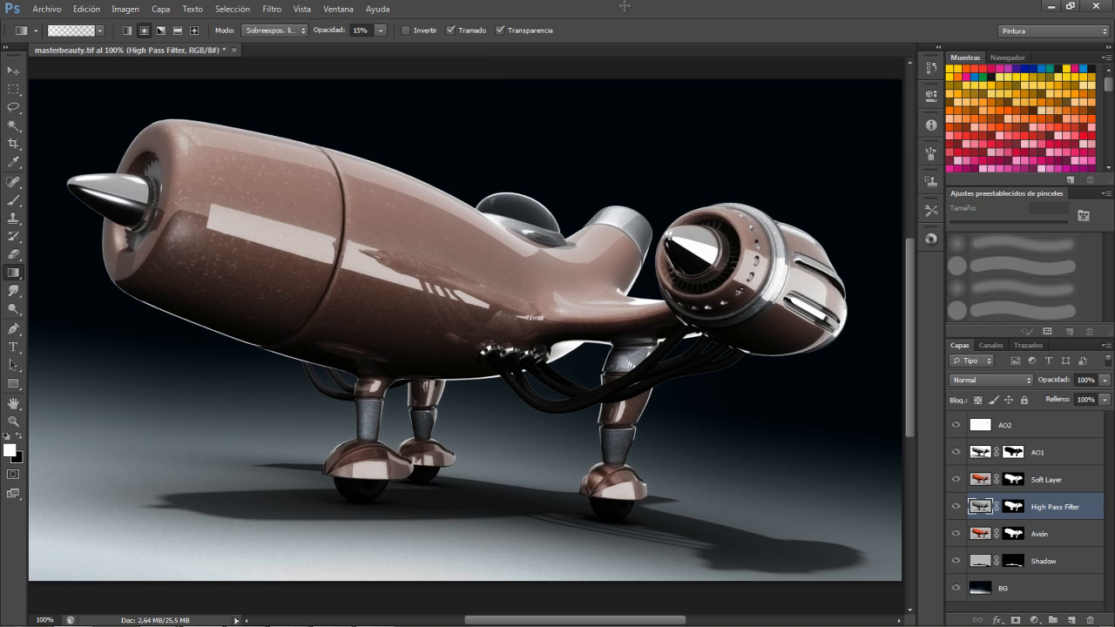
Apply the Paso alto filter with a 3.0-pixel radius to the High Pass Filter layer and set its blending mode to Superponer.
left_click(273, 10)
mouse_move(362, 257)
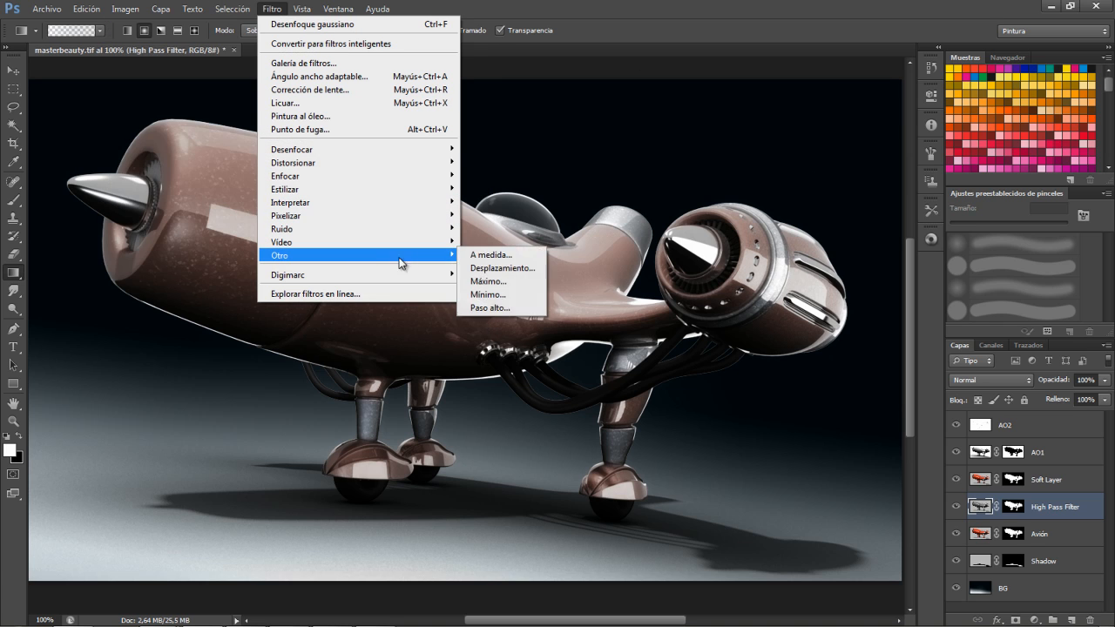
left_click(501, 308)
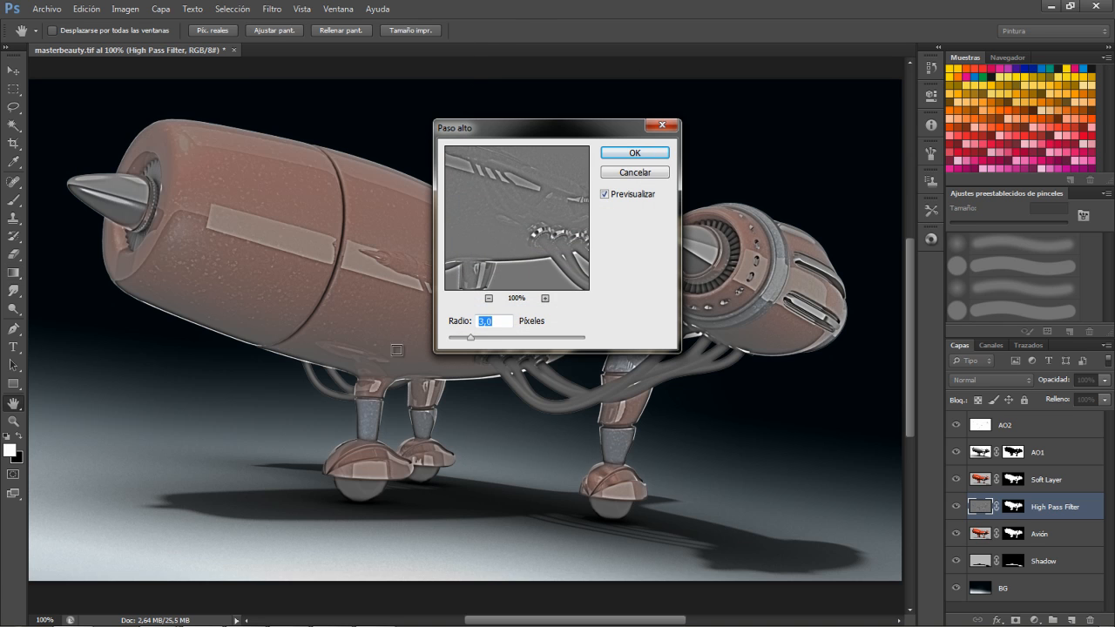
left_click(633, 154)
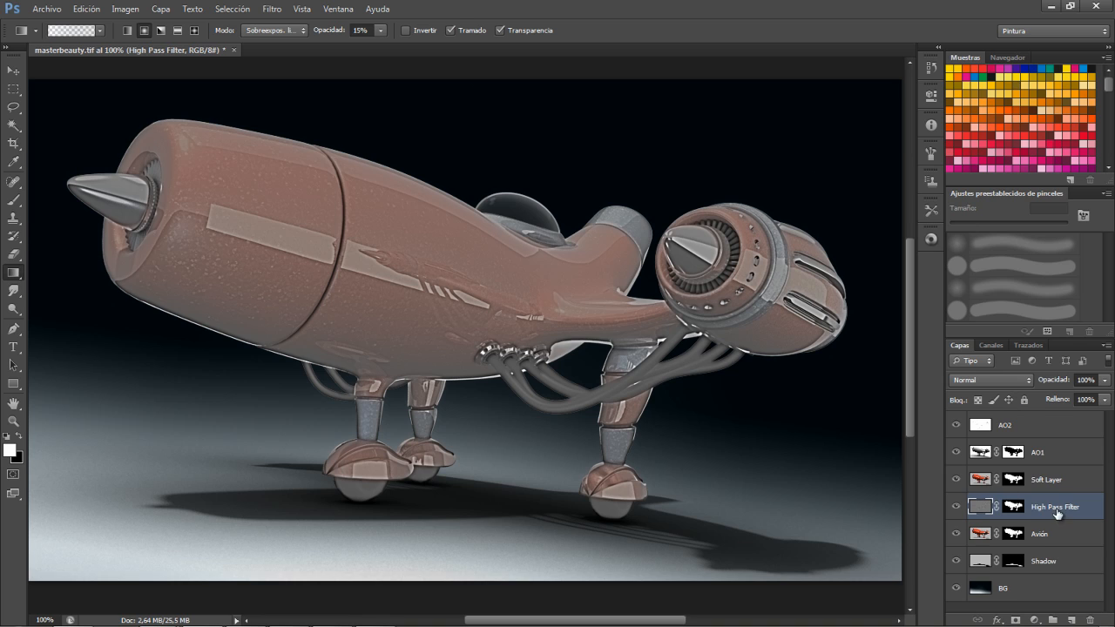
left_click(1026, 380)
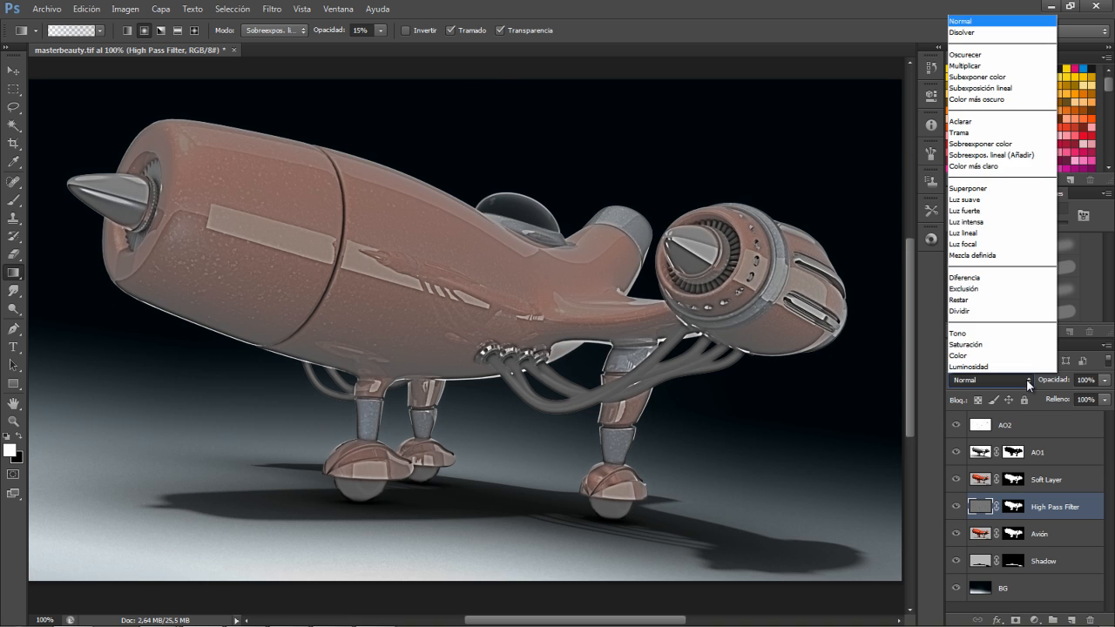
left_click(988, 189)
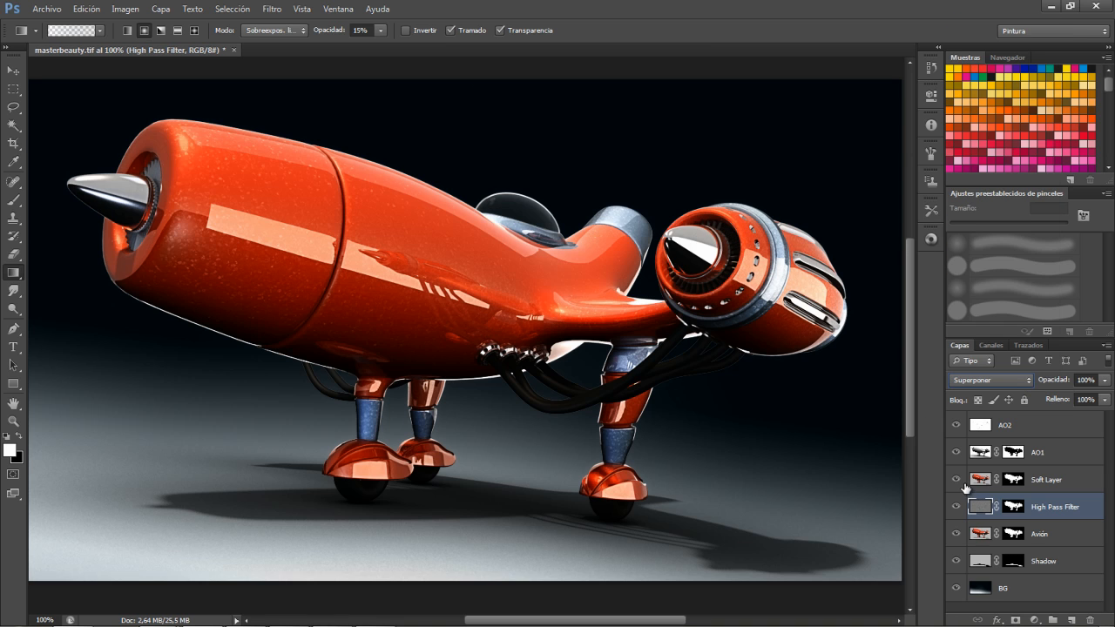
Compare the rear engine with and without the High Pass Filter layer, and set that layer's opacity to 60%.
left_click(957, 507)
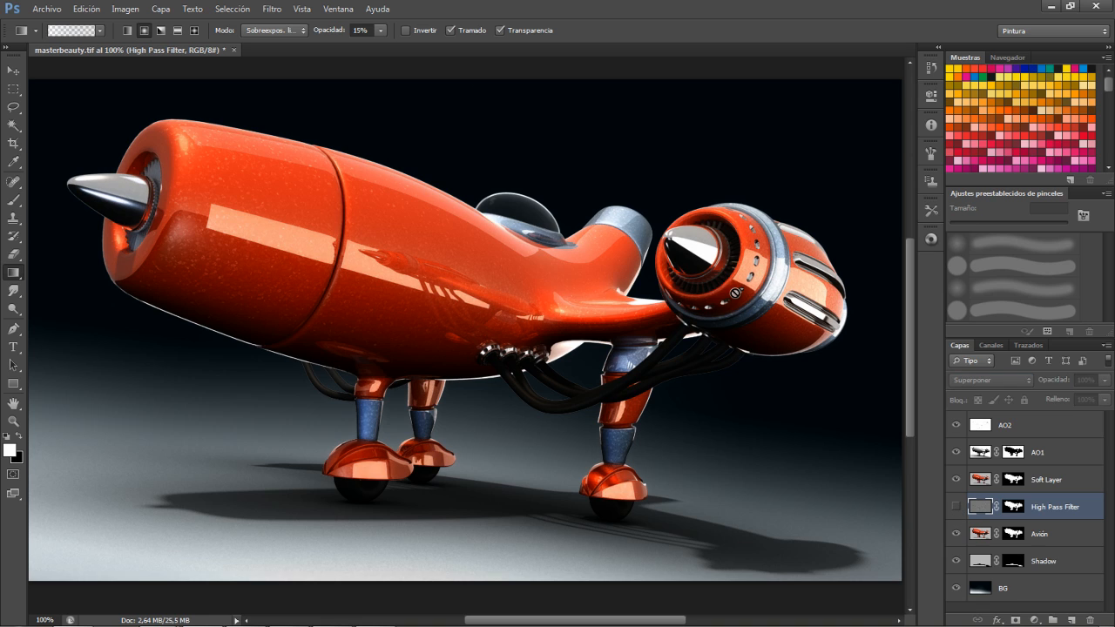
left_click_drag(676, 287, 743, 277, "ctrl")
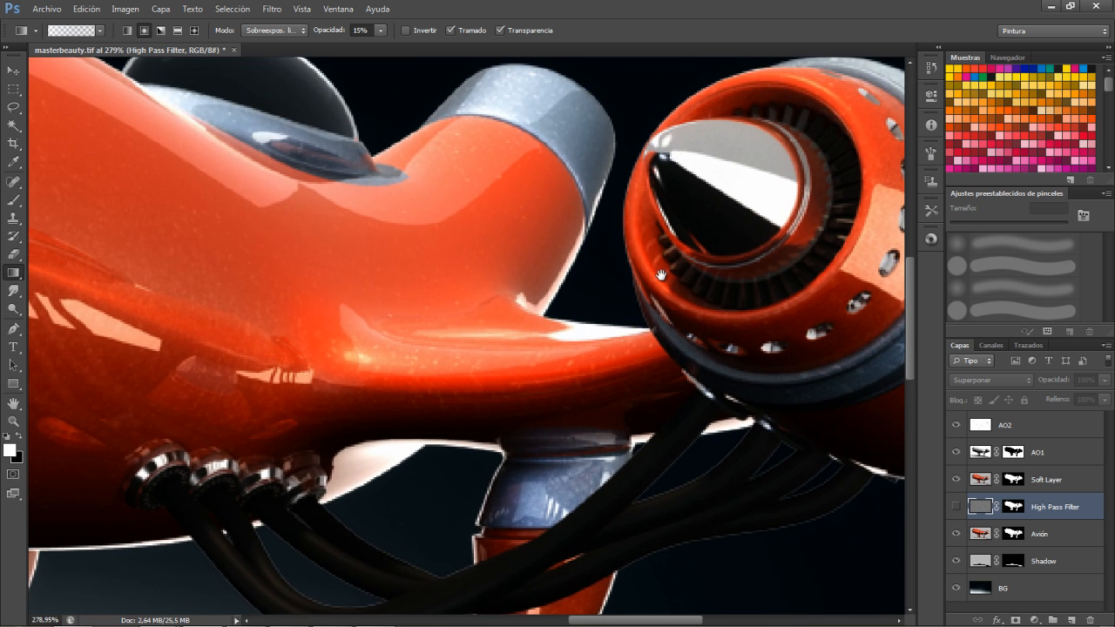
left_click_drag(661, 276, 305, 317)
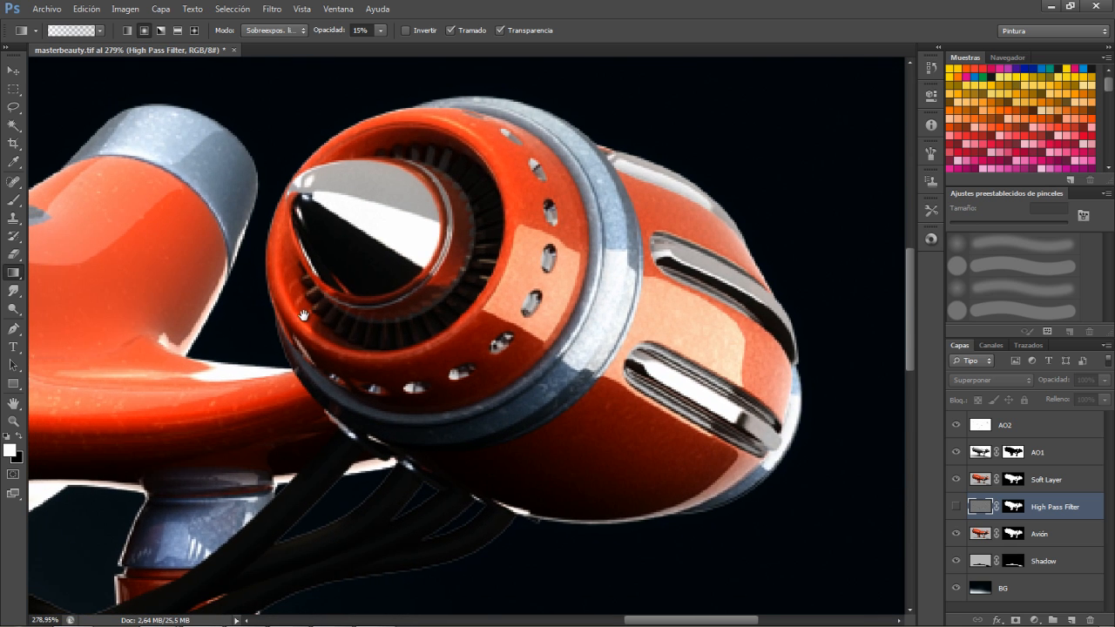
left_click(958, 507)
left_click(957, 508)
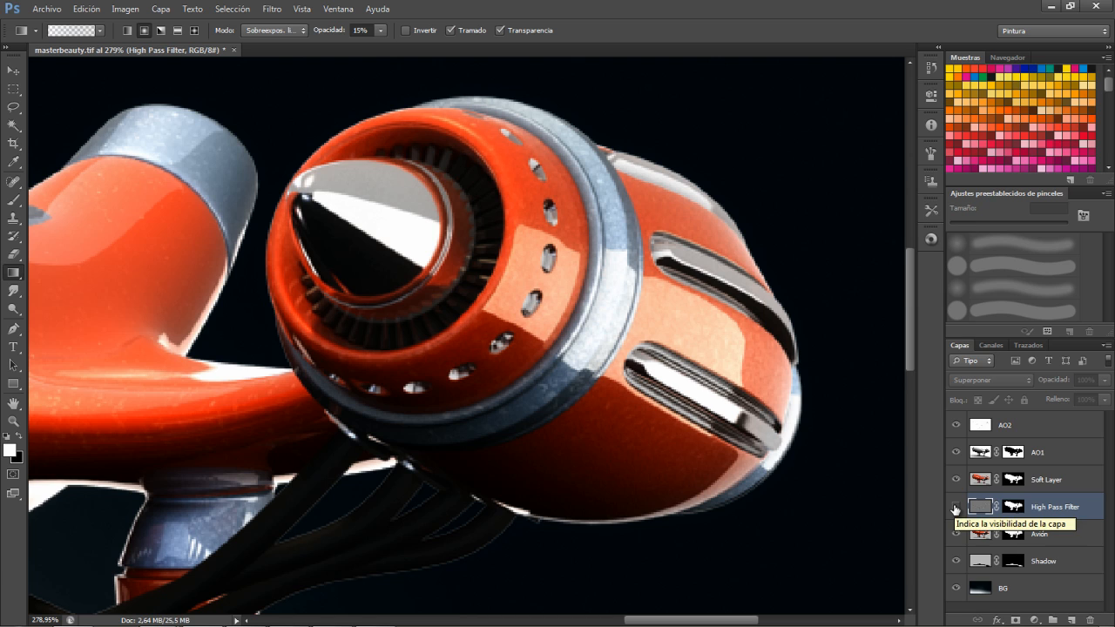
left_click(956, 507)
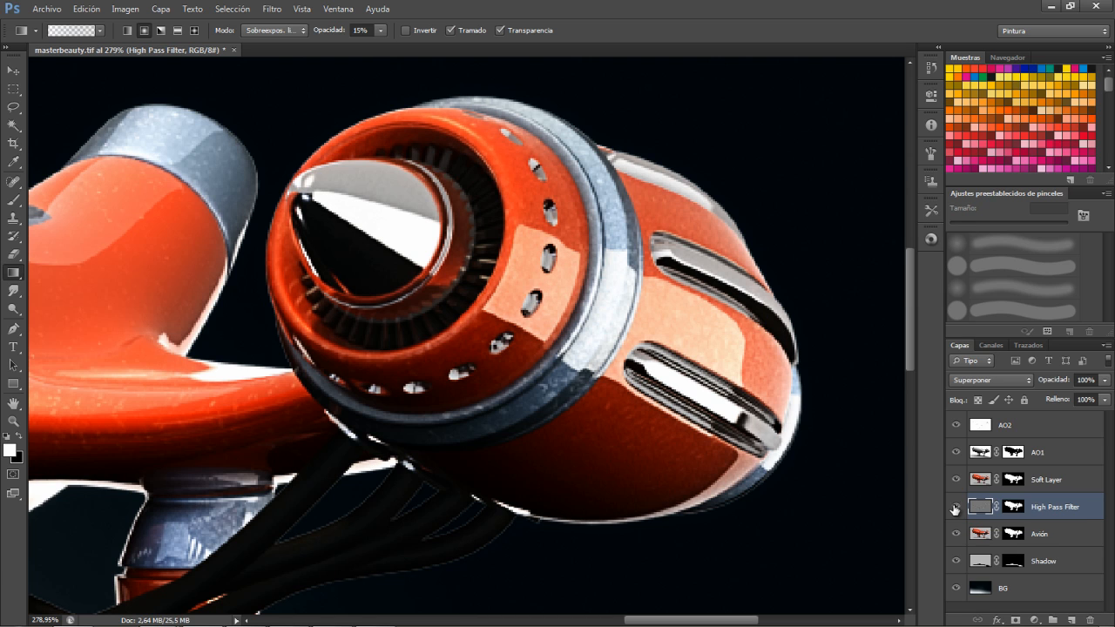
left_click(1086, 381)
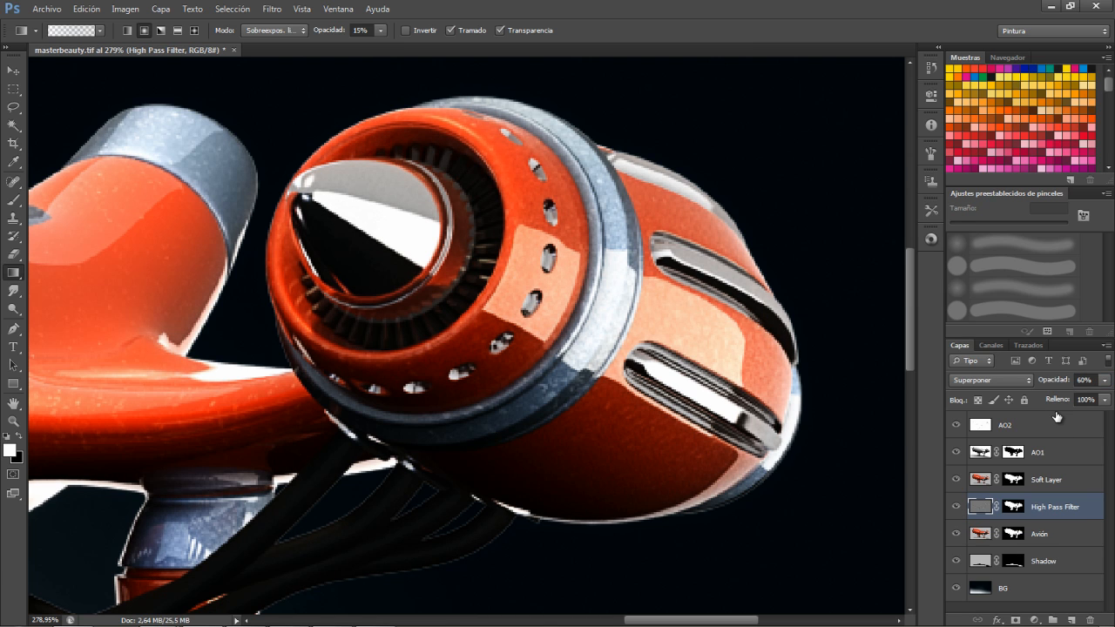
Compare the whole plane with the Soft Layer and High Pass Filter layers hidden and shown.
left_click(1033, 484)
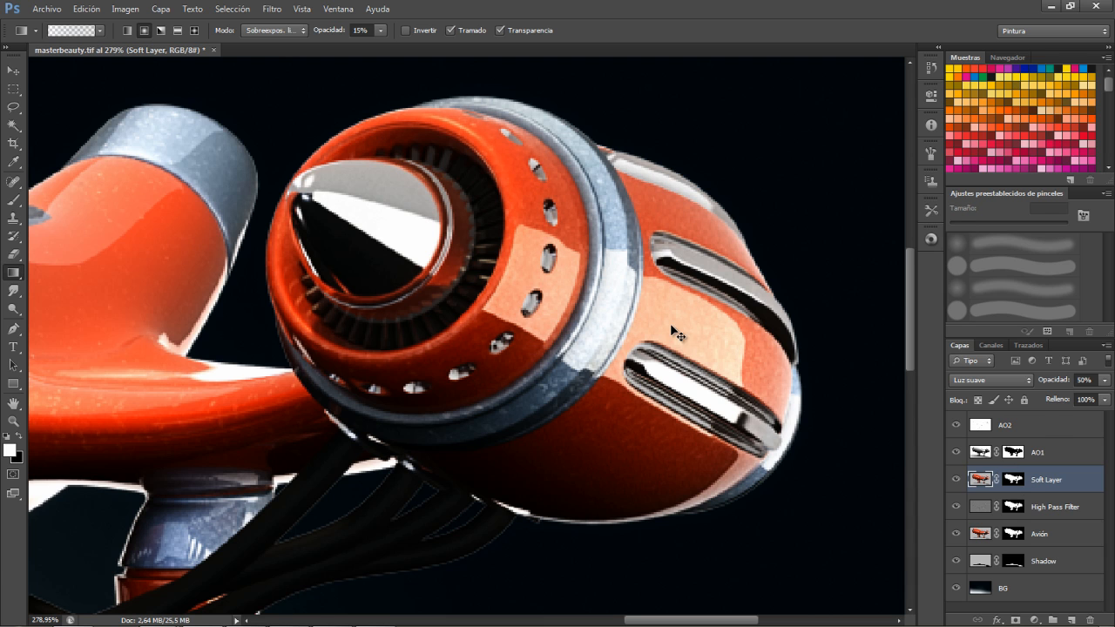
scroll(670, 327, "down", 2, "alt")
left_click_drag(223, 454, 500, 403)
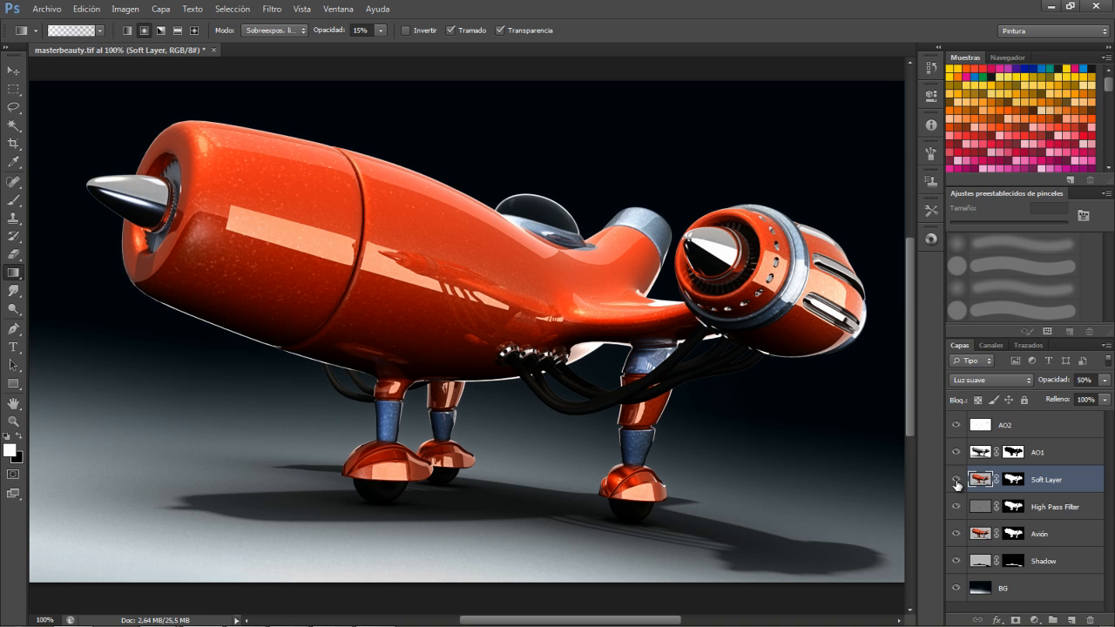
left_click(956, 482)
left_click(957, 508)
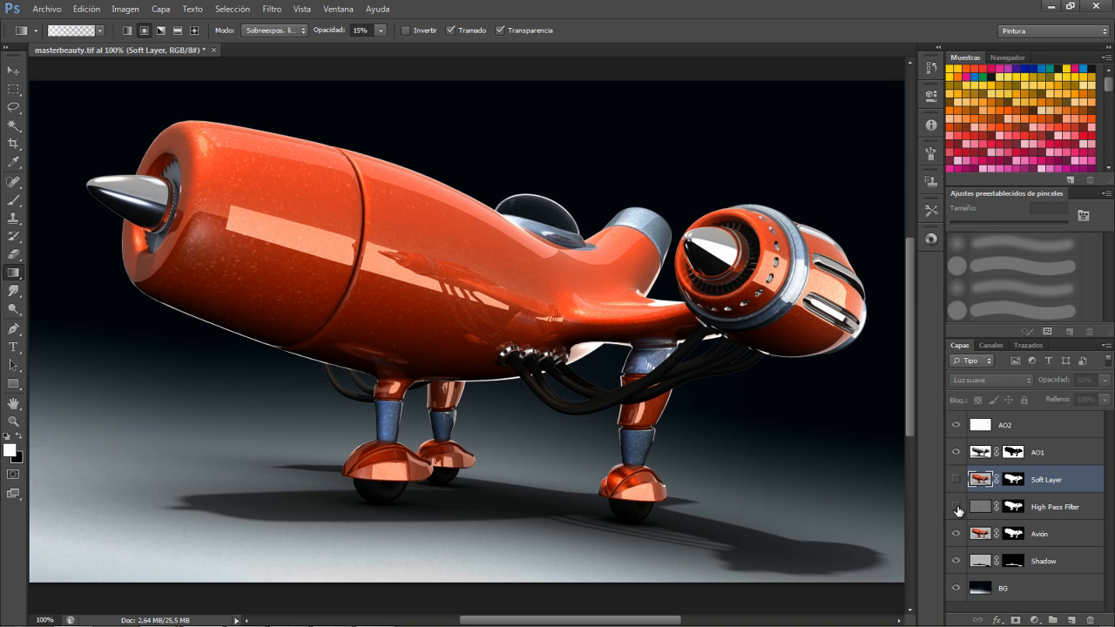
left_click(958, 508)
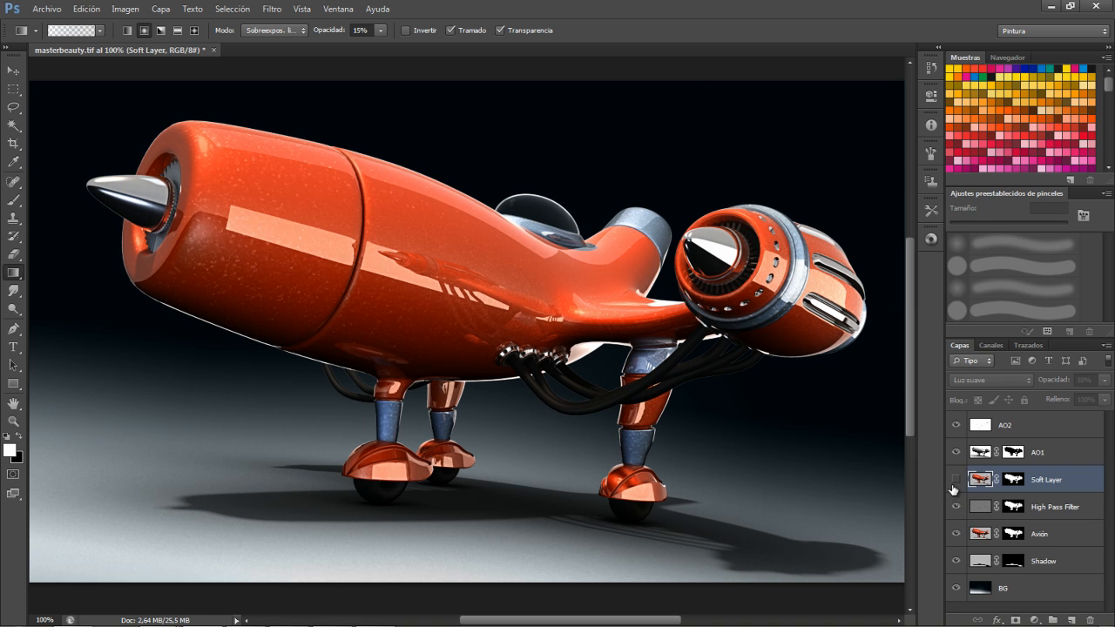
left_click(957, 482)
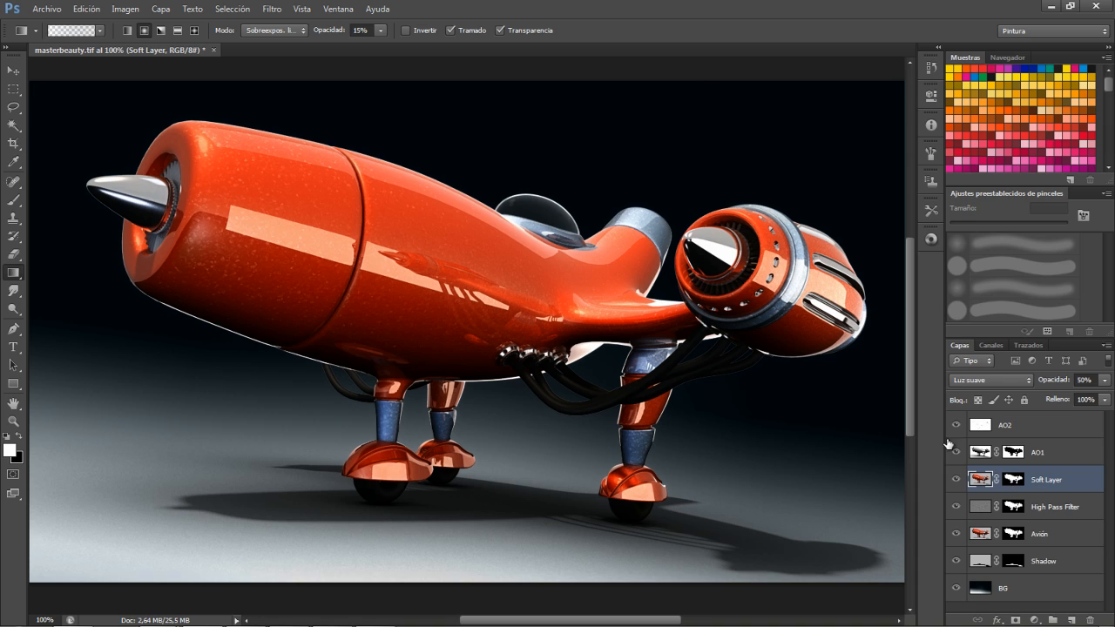
Add a Filtro de fotografía adjustment layer above AO2, try the Azul filter, and set it to Verde.
left_click(1008, 426)
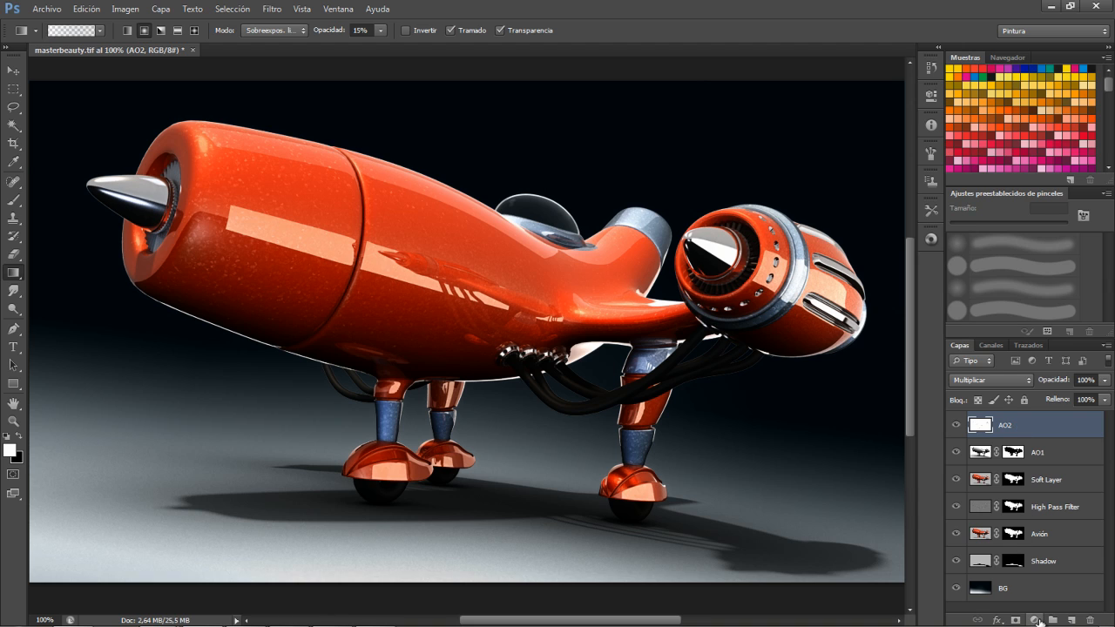
left_click(1036, 620)
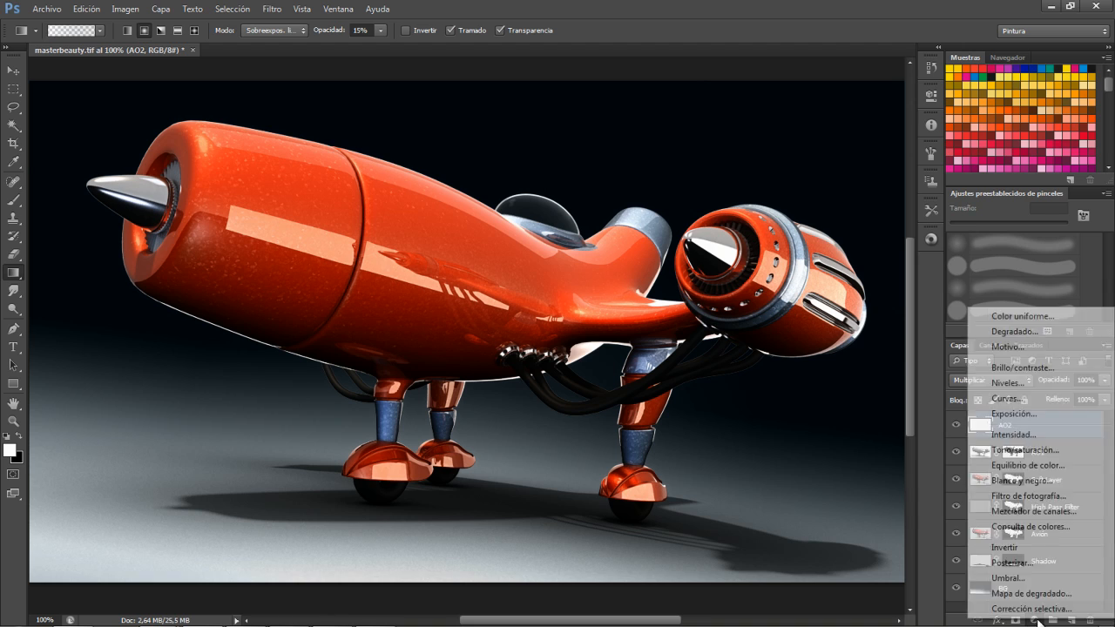
left_click(1032, 496)
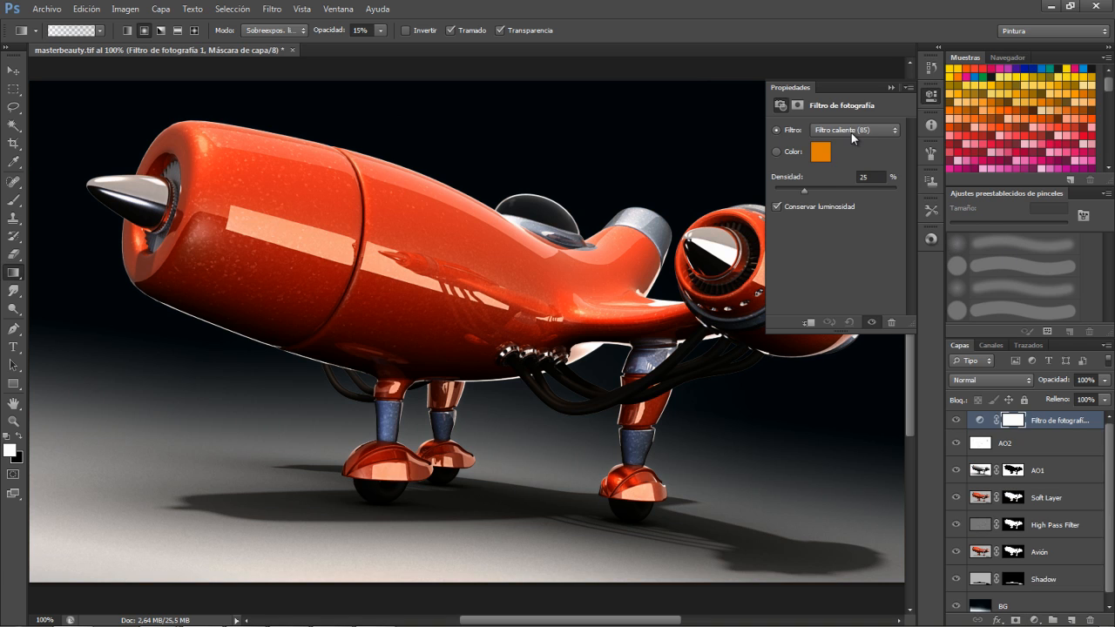
left_click(893, 131)
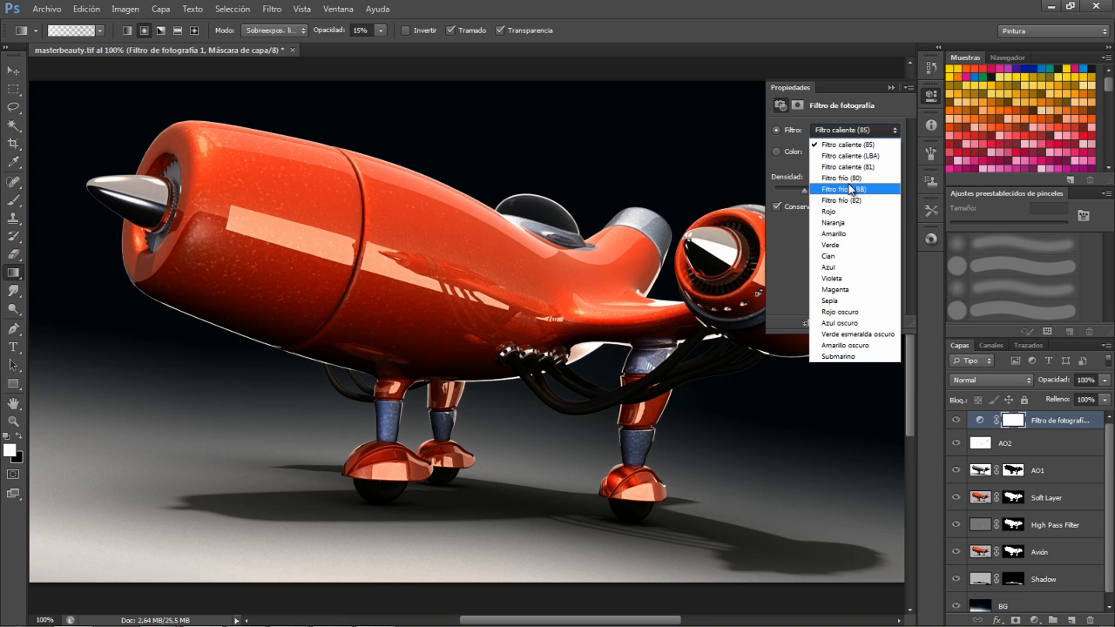
left_click(836, 267)
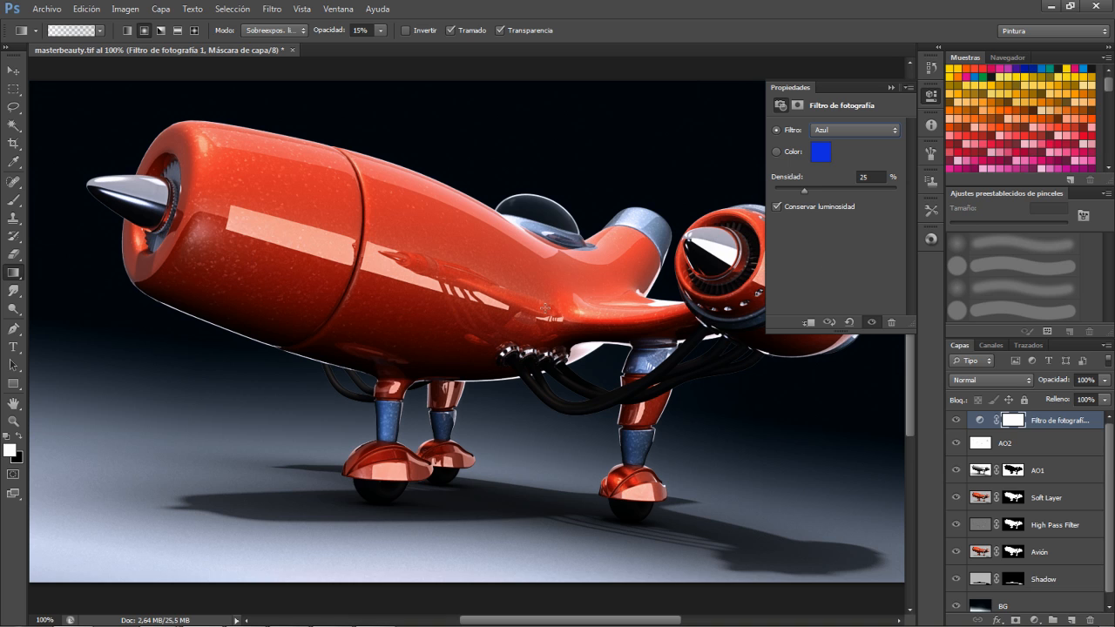
left_click(894, 129)
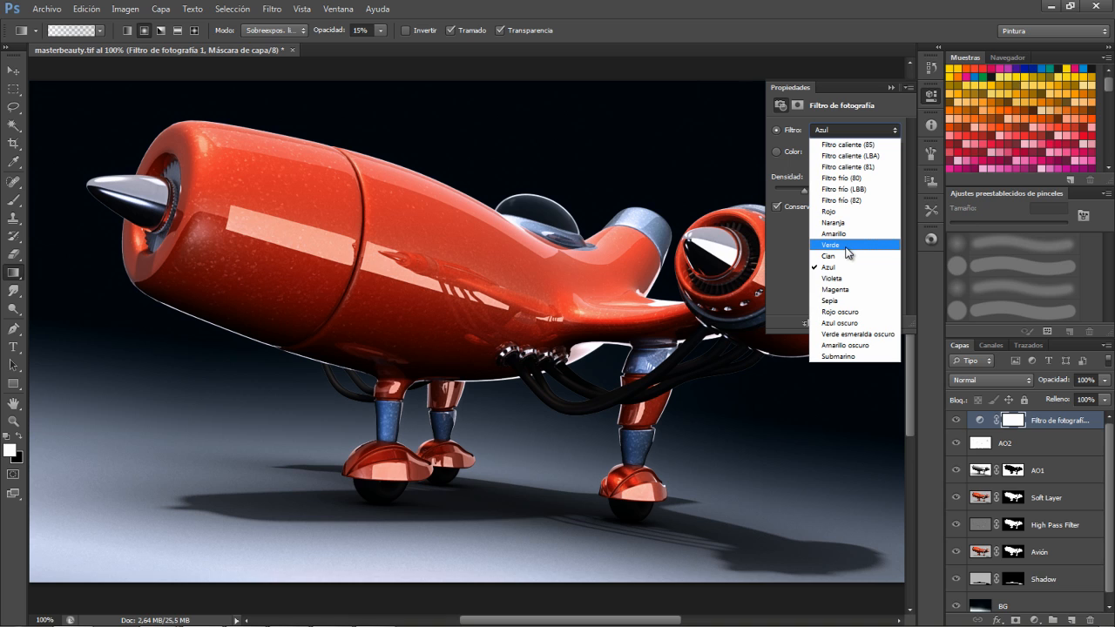
left_click(836, 246)
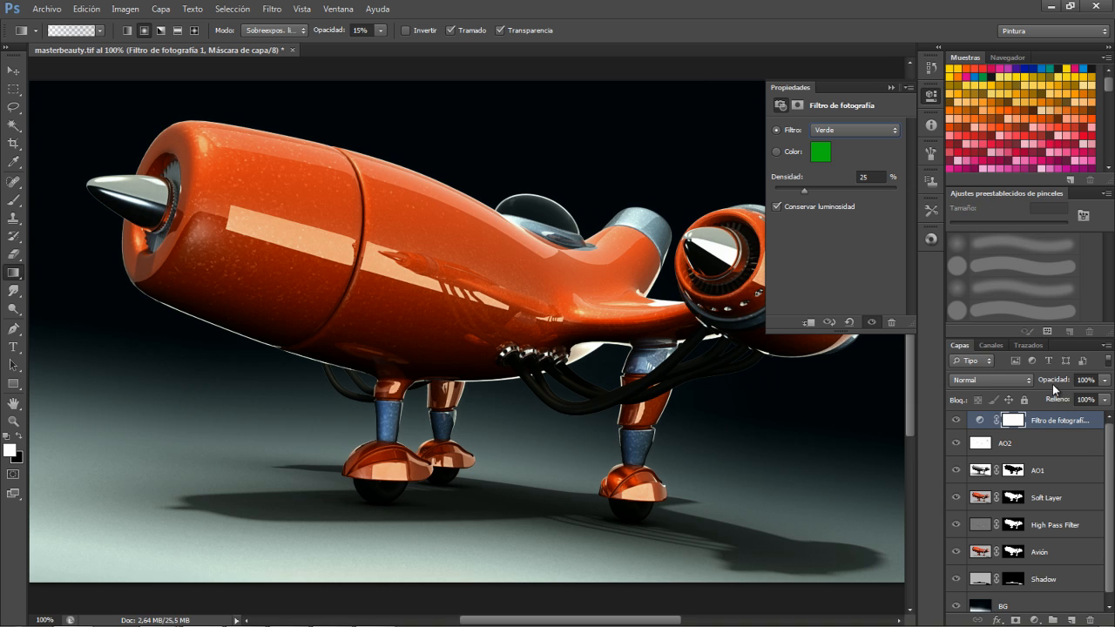
Rename the photo filter adjustment layer as FF and set its opacity to 50%.
left_click(1056, 425)
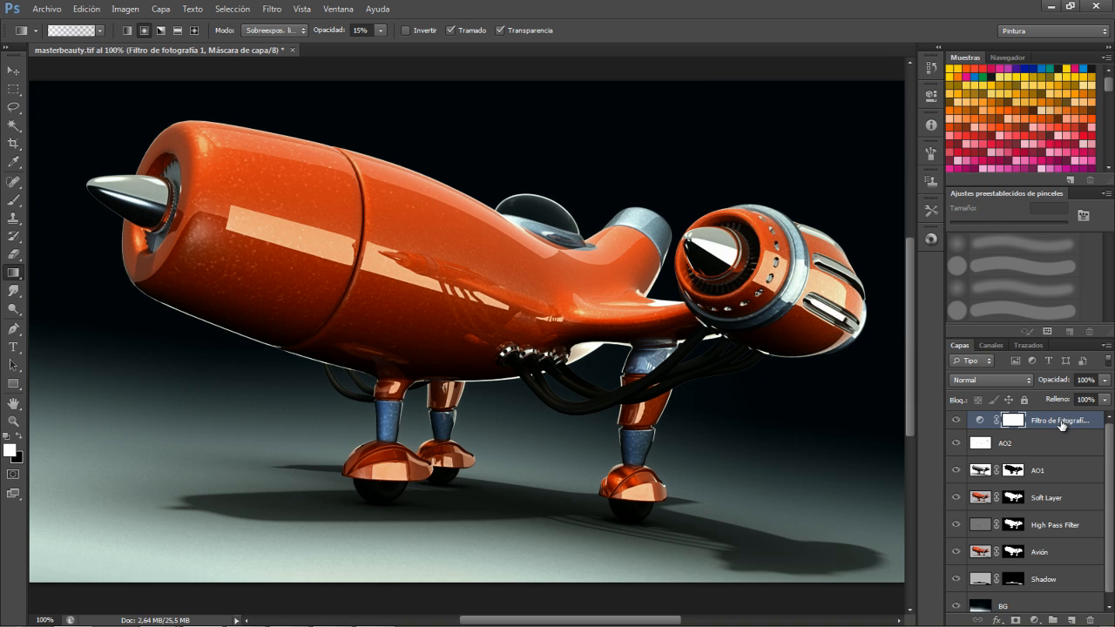
double_click(1061, 425)
type("FF")
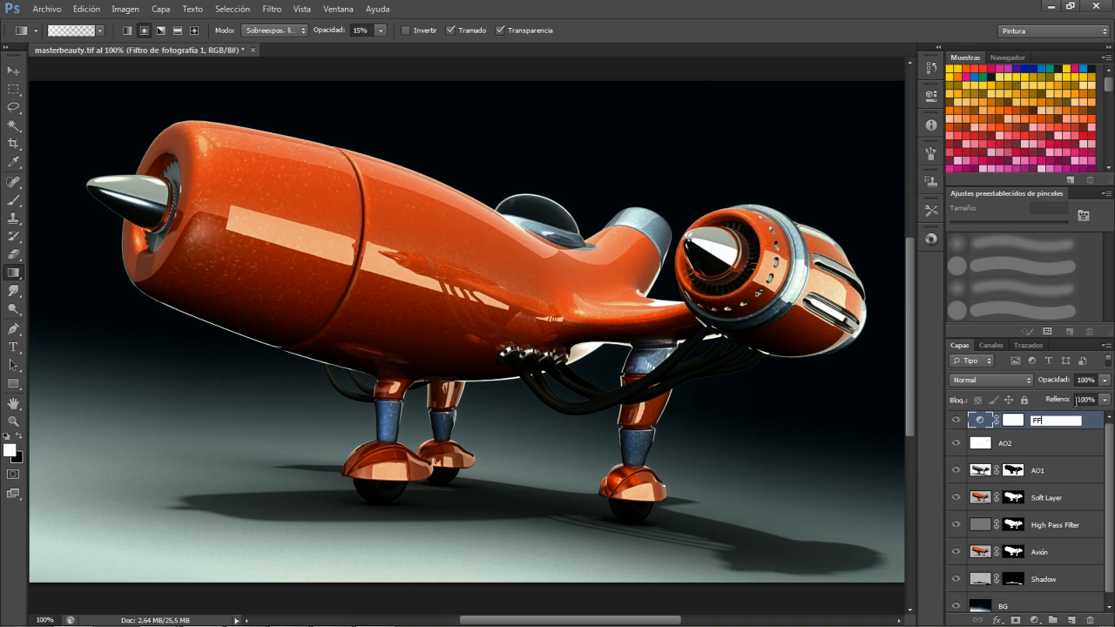
key("Return")
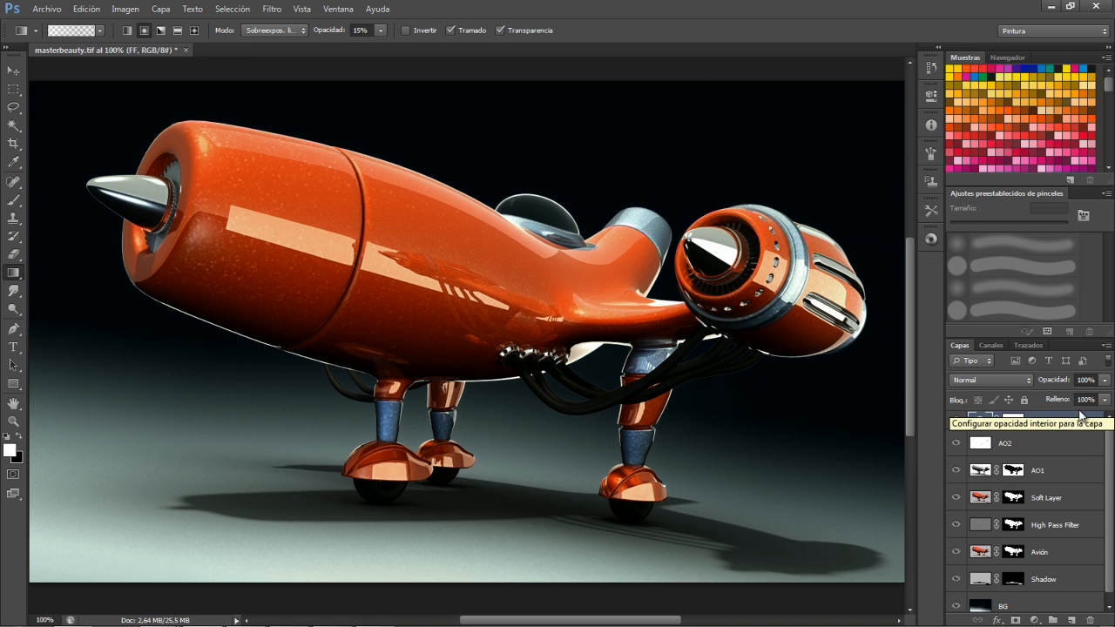
left_click(1084, 380)
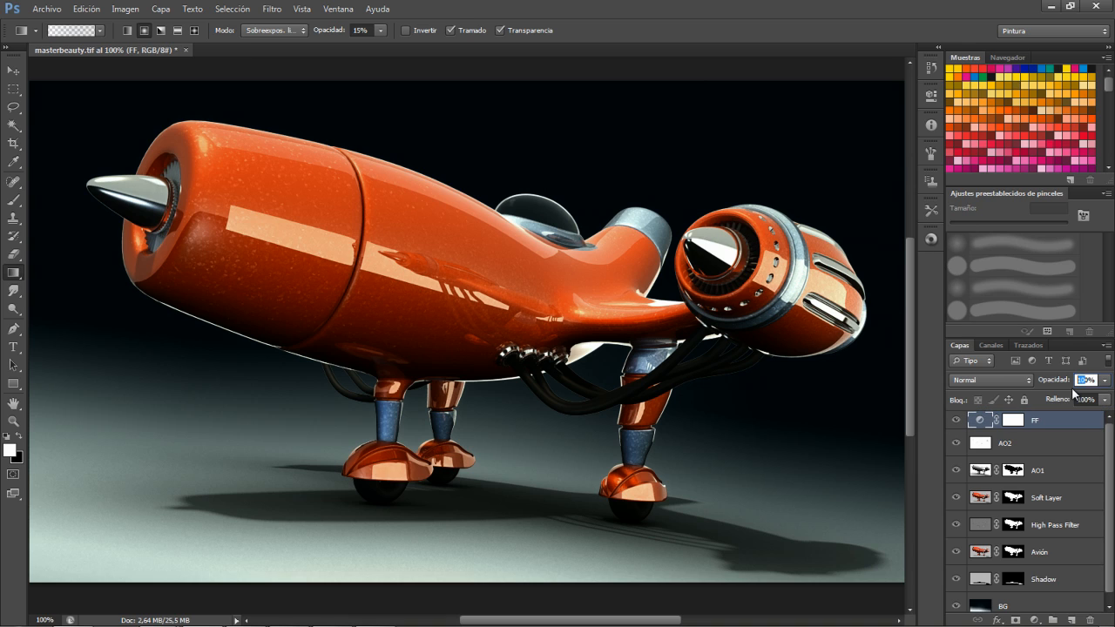
type("50")
key("Return")
Add a Blanco y negro adjustment layer above FF with Rojos 81, Amarillos 92, Cianes 74 and Azules 46.
left_click(1034, 620)
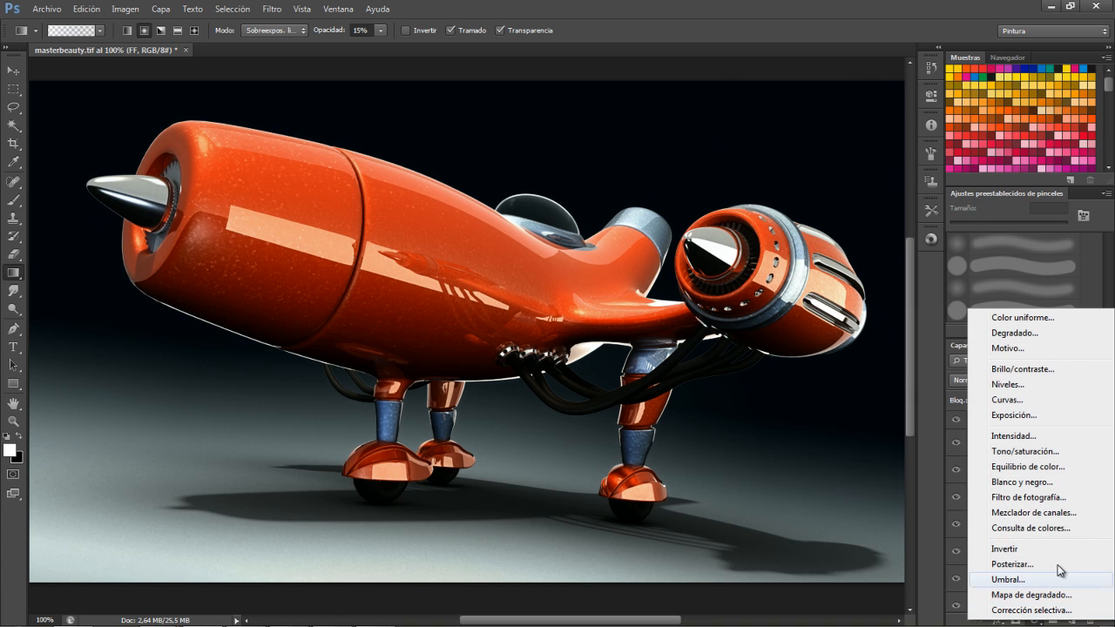
left_click(1023, 483)
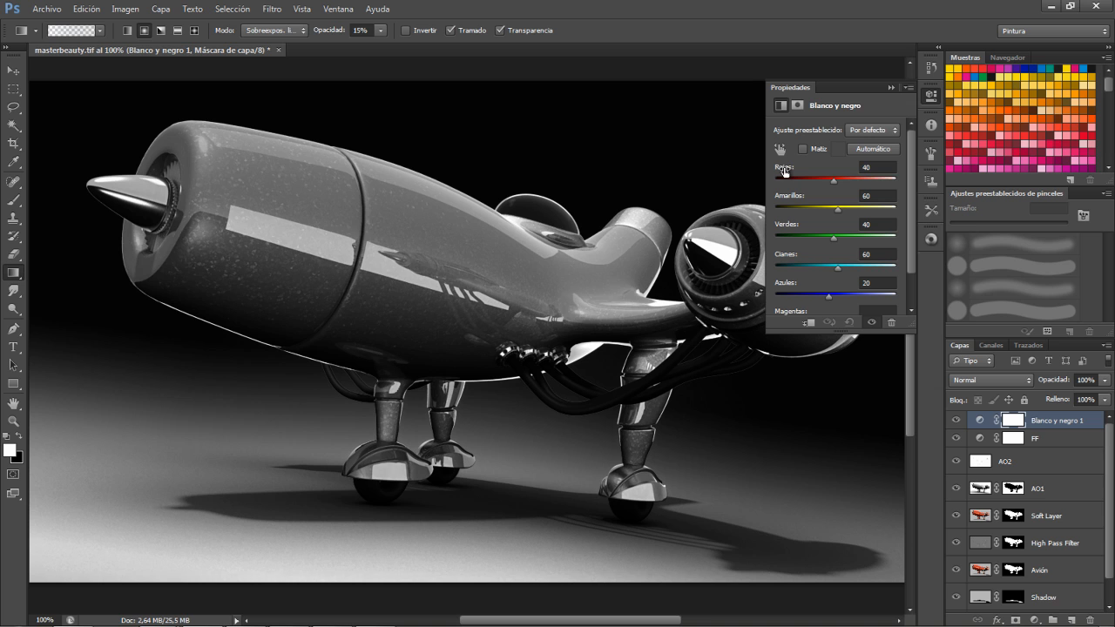
left_click_drag(788, 168, 812, 204)
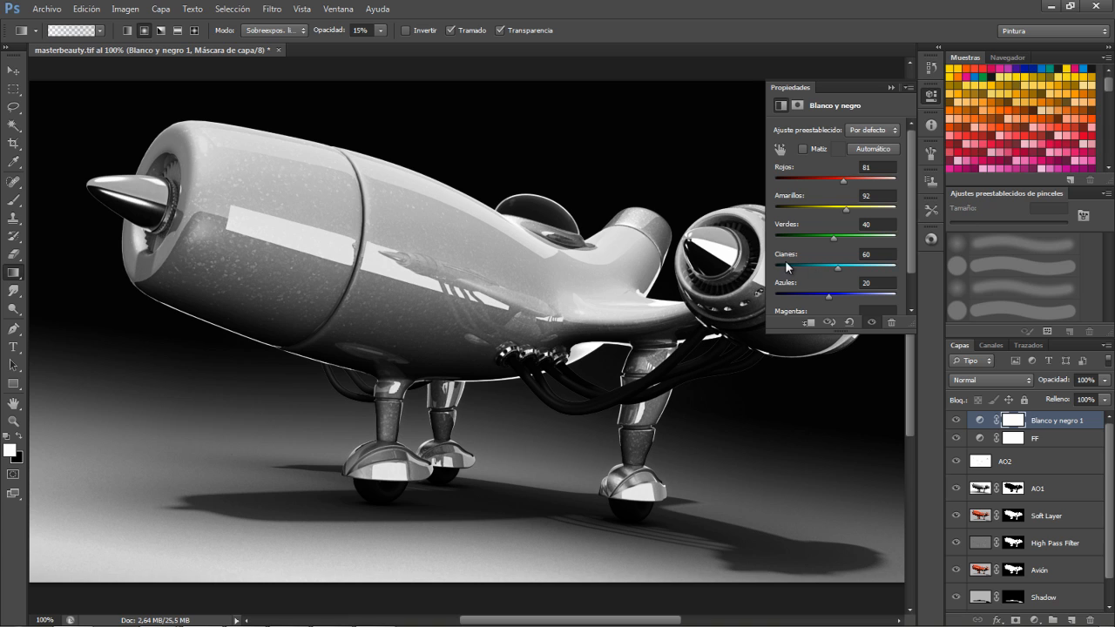
left_click_drag(789, 287, 799, 287)
left_click_drag(779, 251, 827, 282)
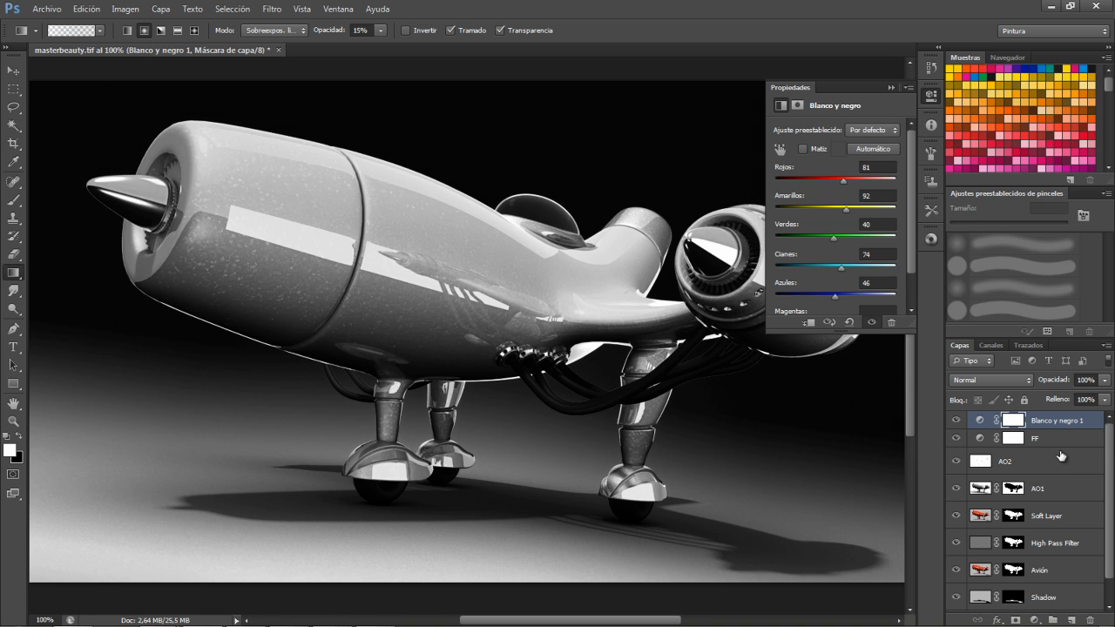
left_click(931, 94)
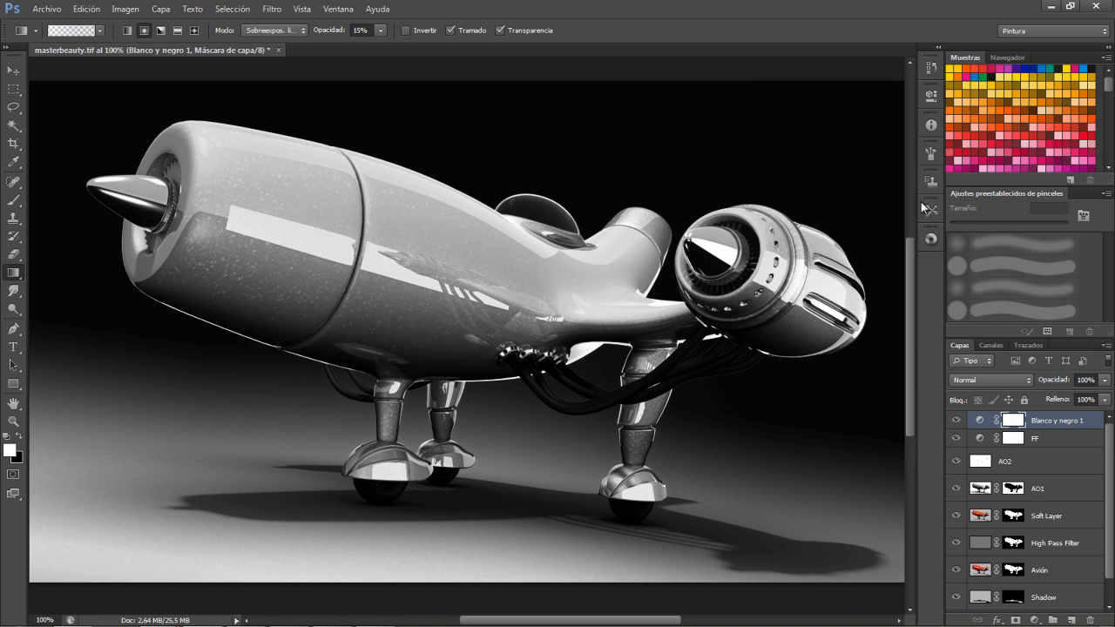
Set the Blanco y negro layer's blending mode to Superponer and its opacity to 25%.
left_click(1027, 379)
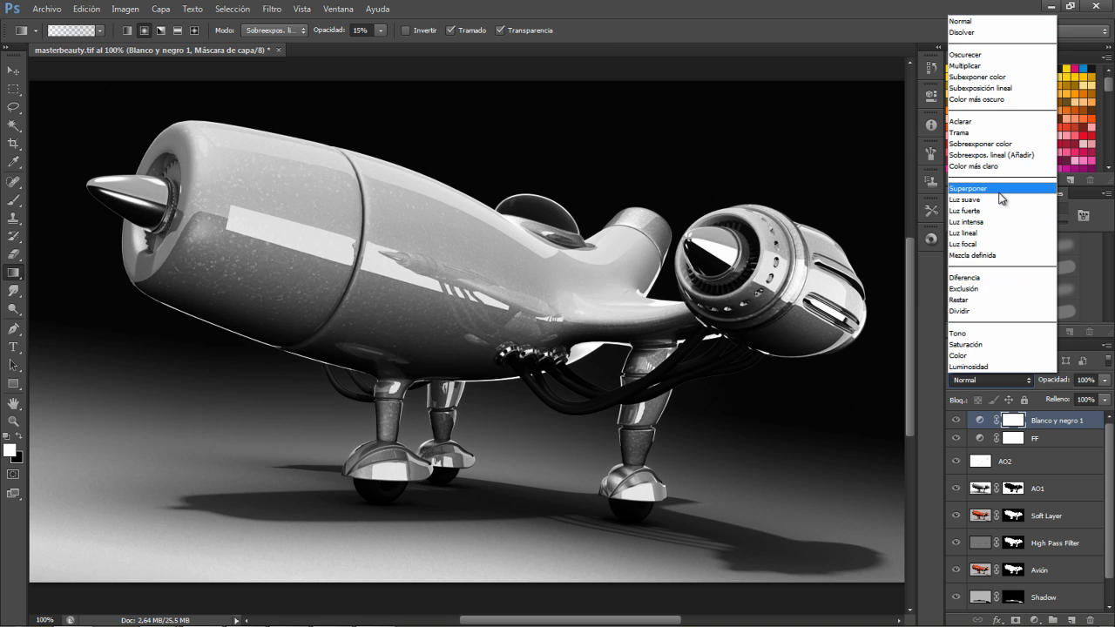
left_click(1001, 197)
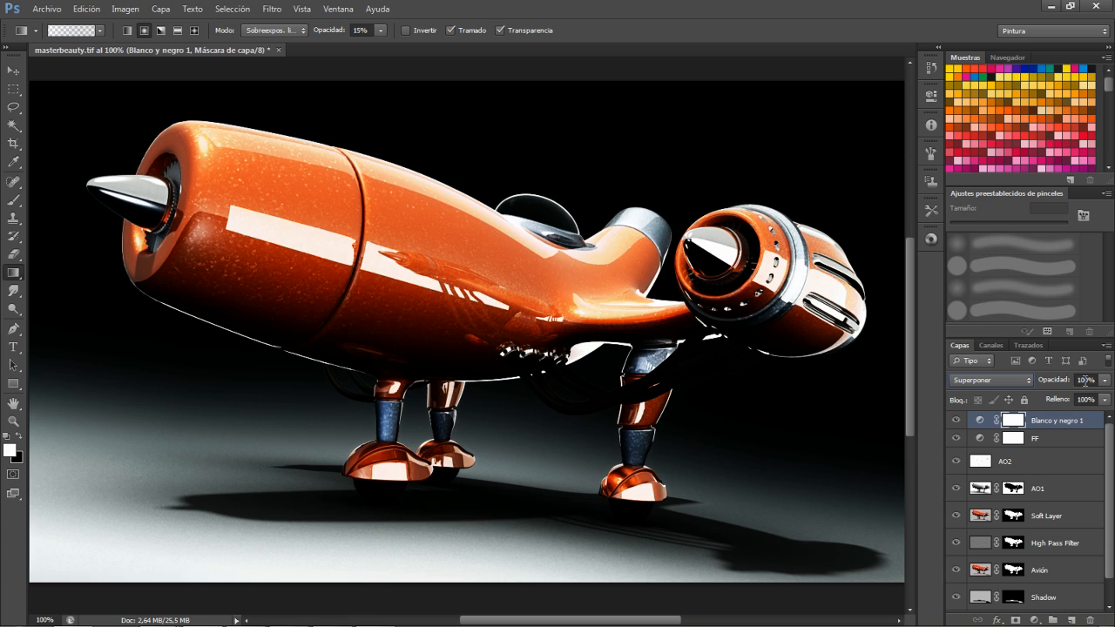
left_click_drag(1086, 379, 1074, 381)
type("25")
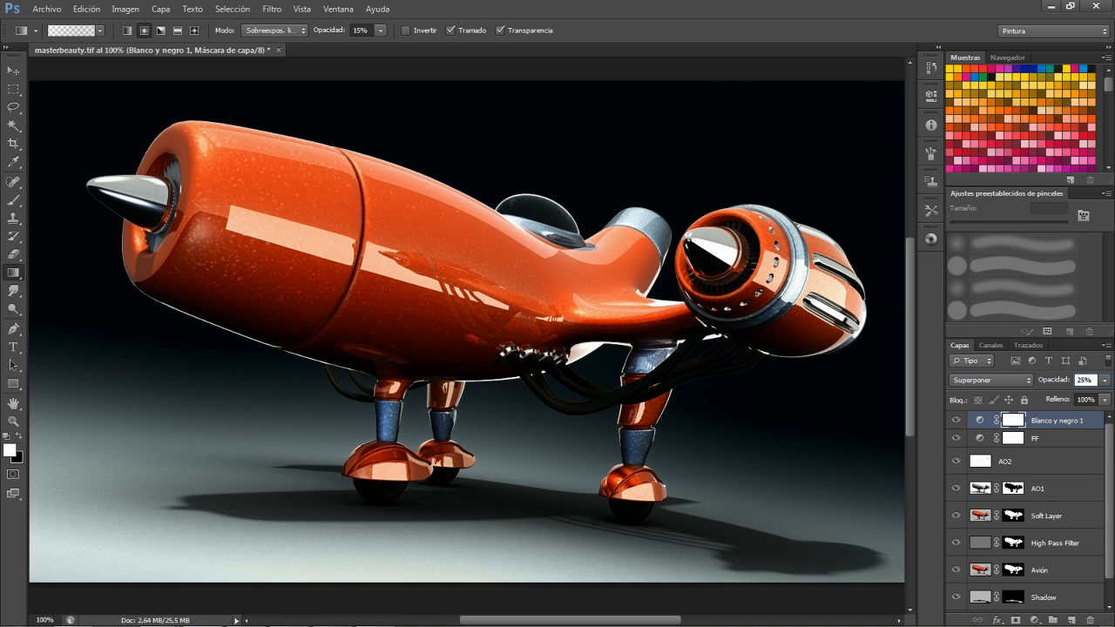
key("Return")
Rename the black-and-white adjustment layer as B&W and compare the image with it hidden and shown.
double_click(1065, 420)
type("B")
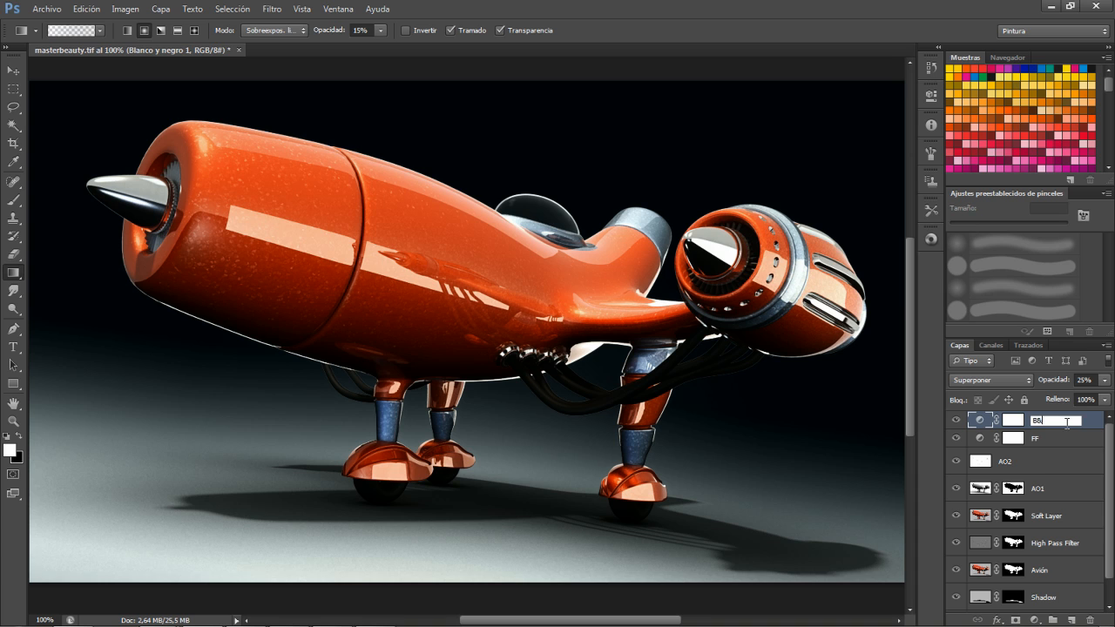
type("&W")
key("Return")
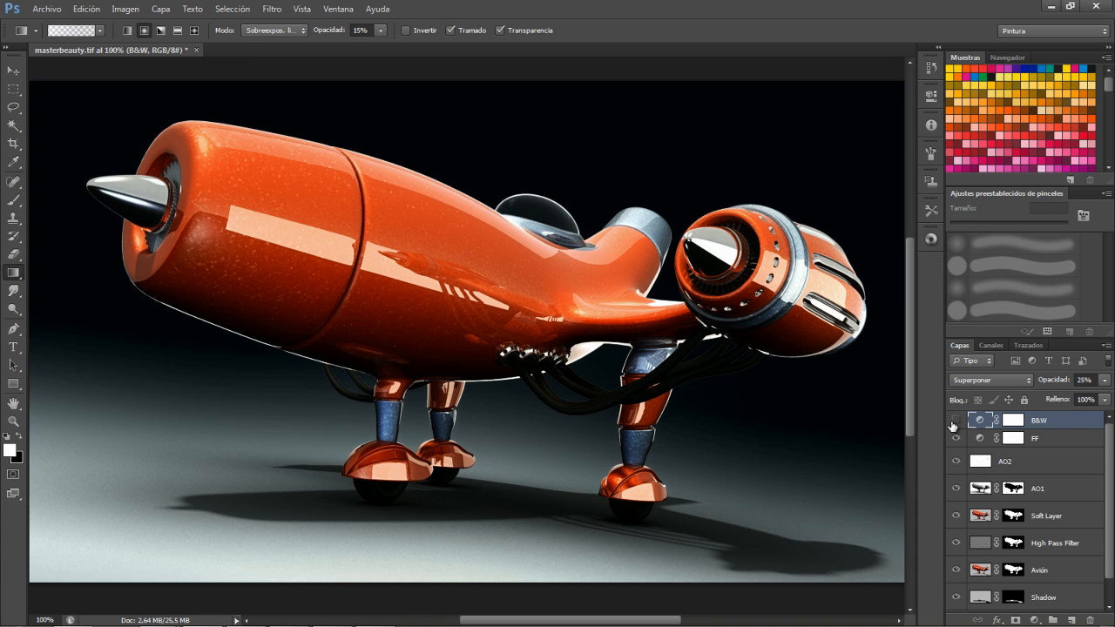
left_click(956, 421)
left_click(956, 421)
Add a Brillo/contraste adjustment layer above B&W and rename it as B/C.
left_click(1037, 620)
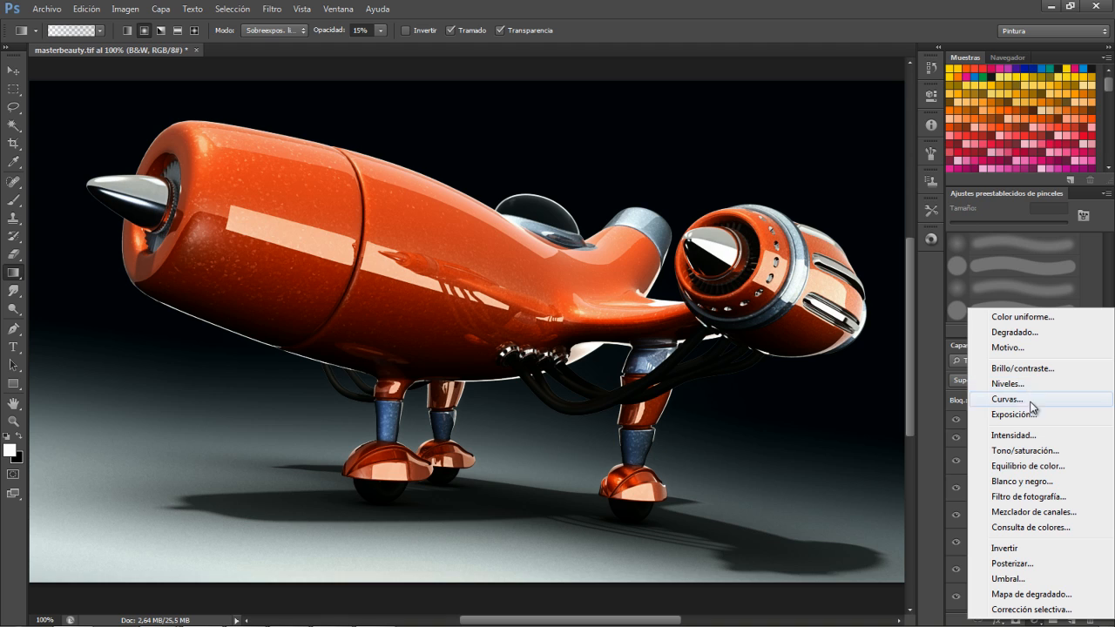
left_click(1025, 369)
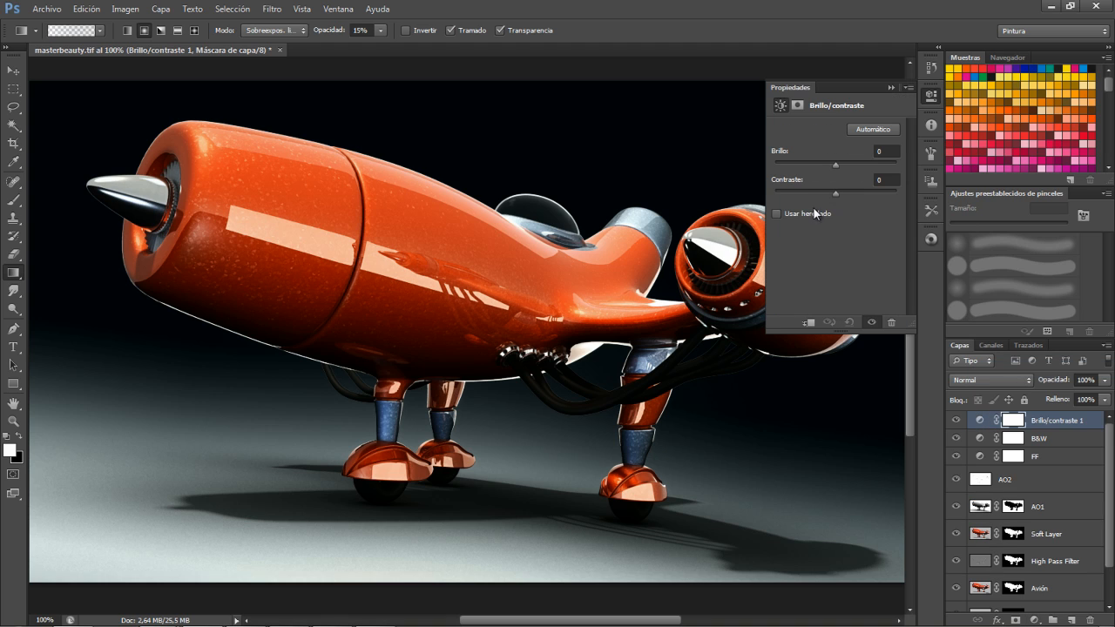
left_click(957, 458)
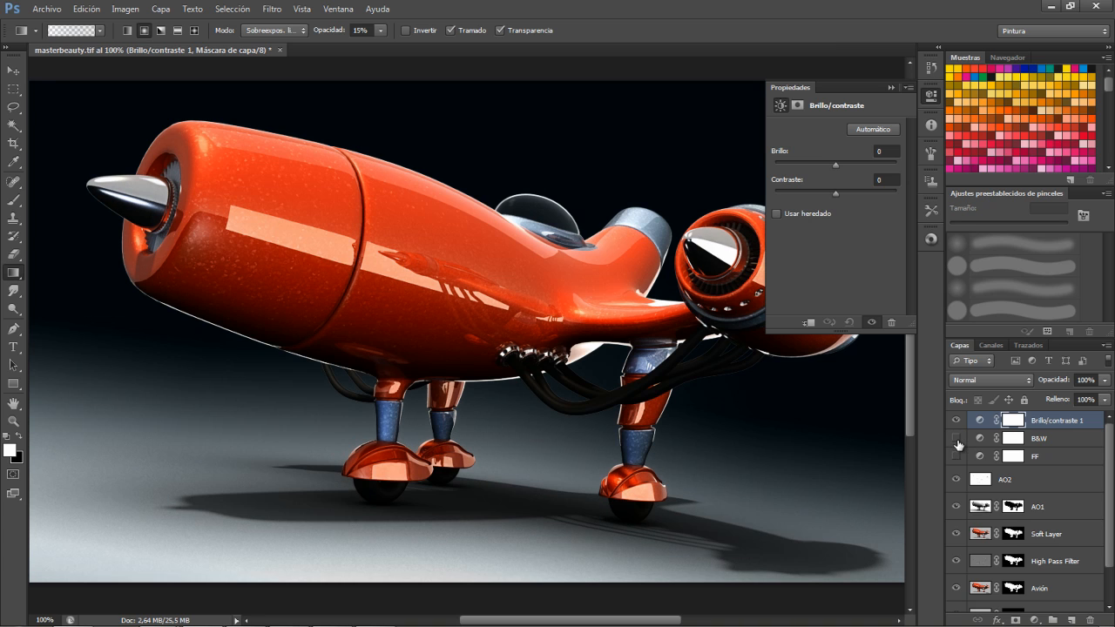
left_click(956, 459)
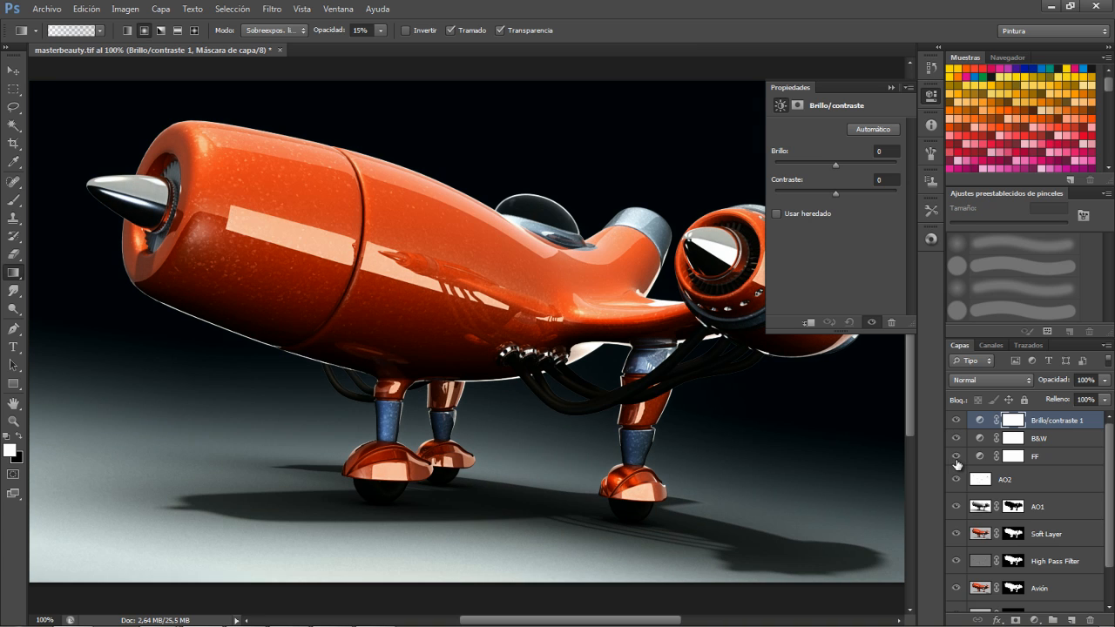
double_click(1038, 422)
type("B/C")
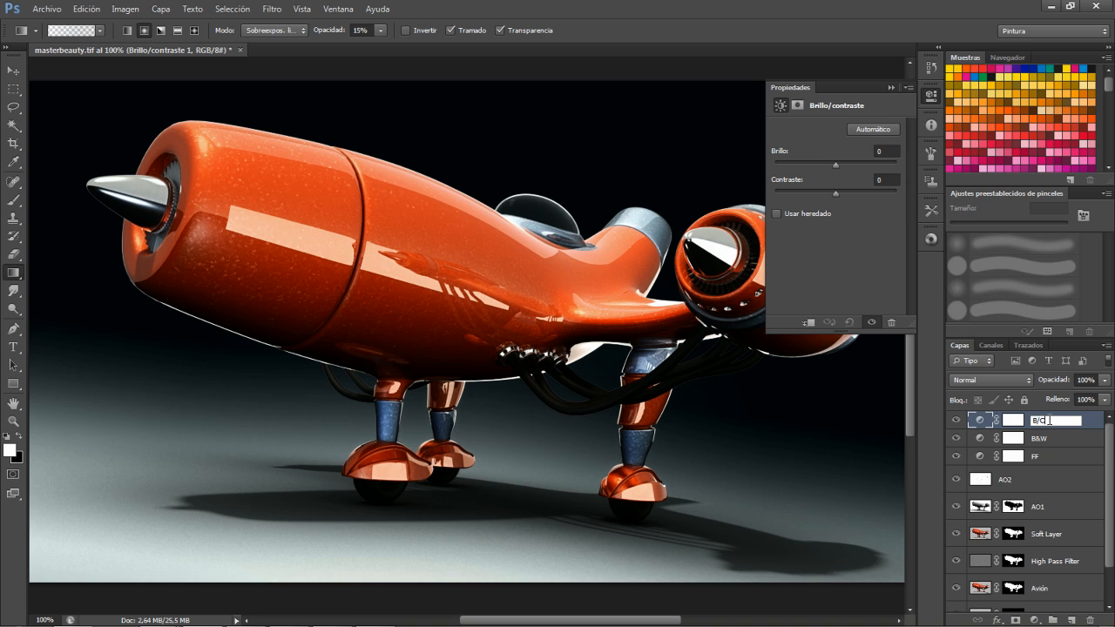
key("Return")
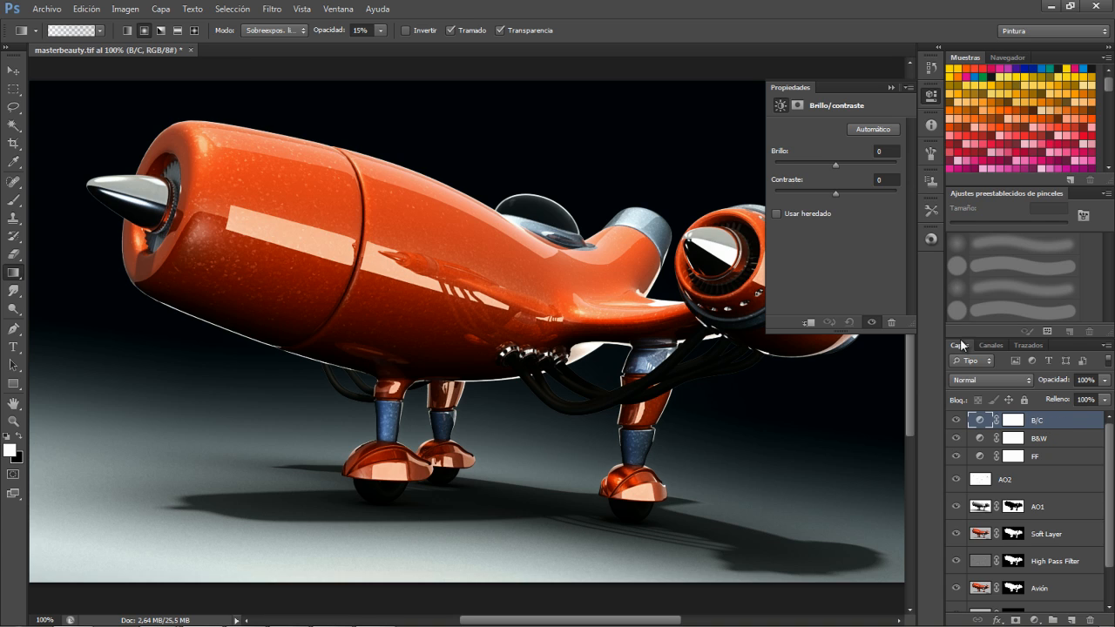
Set the B/C layer's Brillo to 10 and Contraste to -50, and compare the image with the layer hidden and shown.
left_click_drag(778, 155, 645, 180)
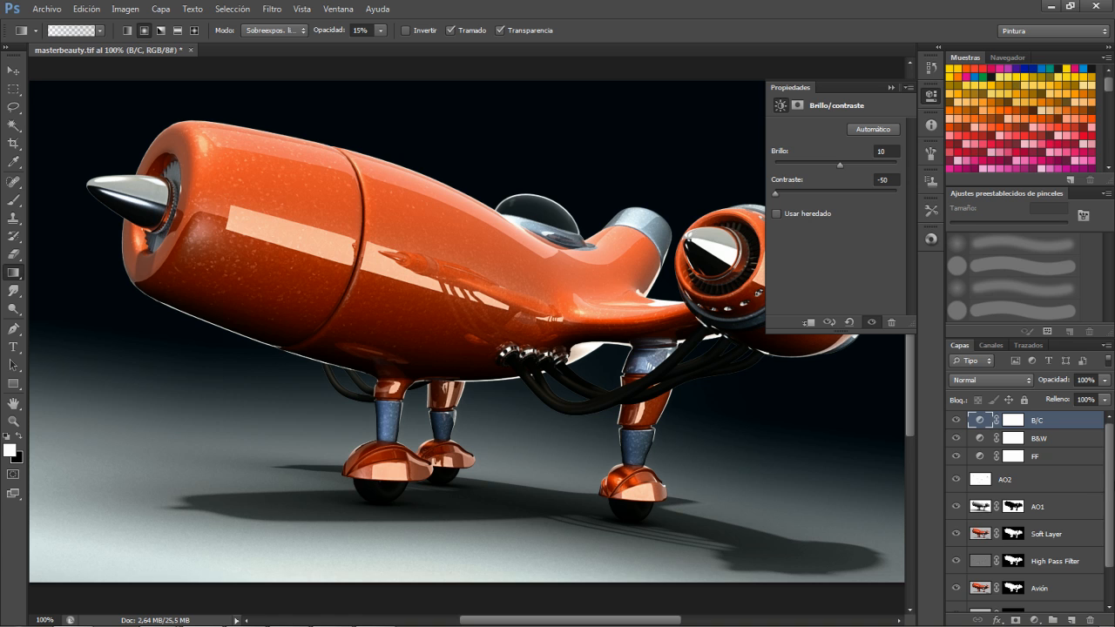
left_click(956, 424)
left_click(956, 424)
left_click(956, 423)
Set the B/C layer's Contraste to -40 and compare the image with and without the adjustment.
left_click(881, 180)
type("-40")
key("Tab")
left_click(956, 421)
left_click(956, 421)
left_click(932, 96)
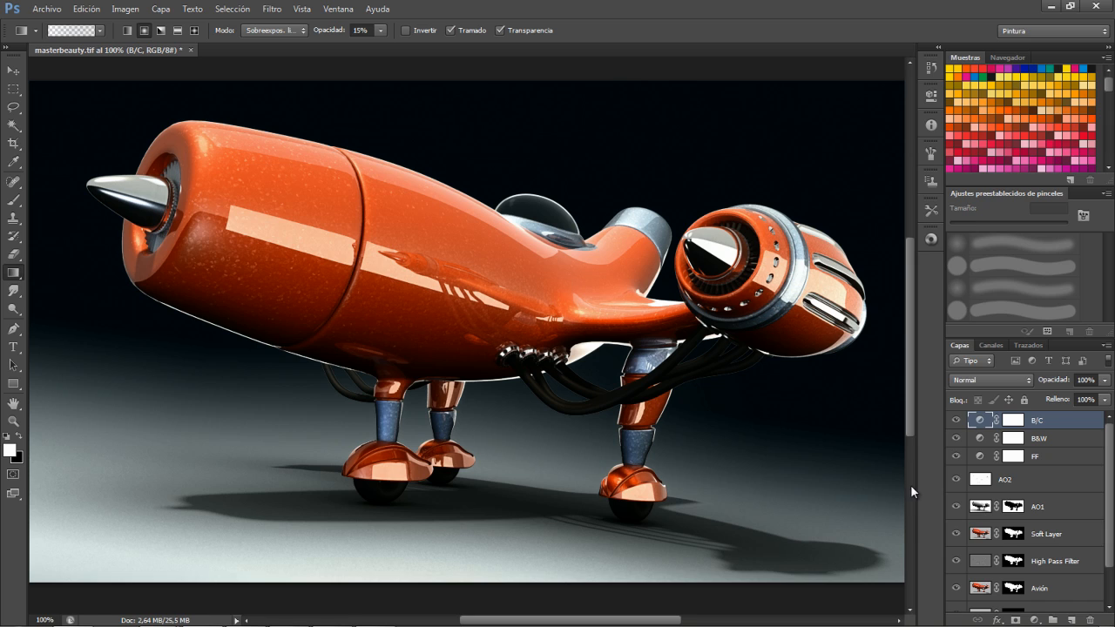
Try the Azul filter on the FF photo filter layer, settle on Cian, and view the image in full-screen mode.
double_click(979, 457)
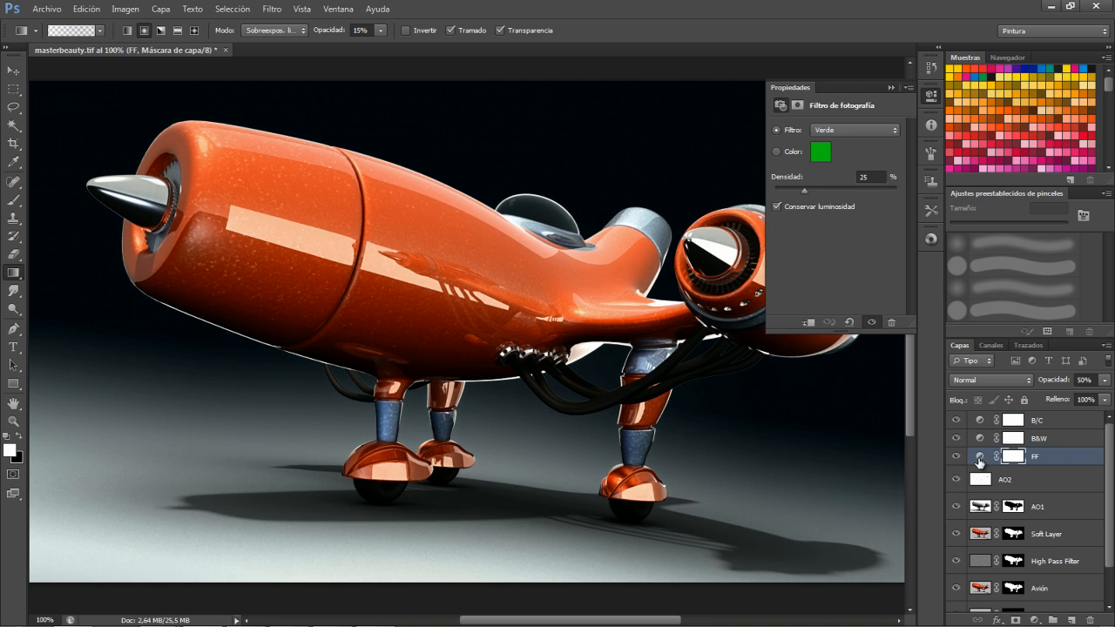
left_click(828, 132)
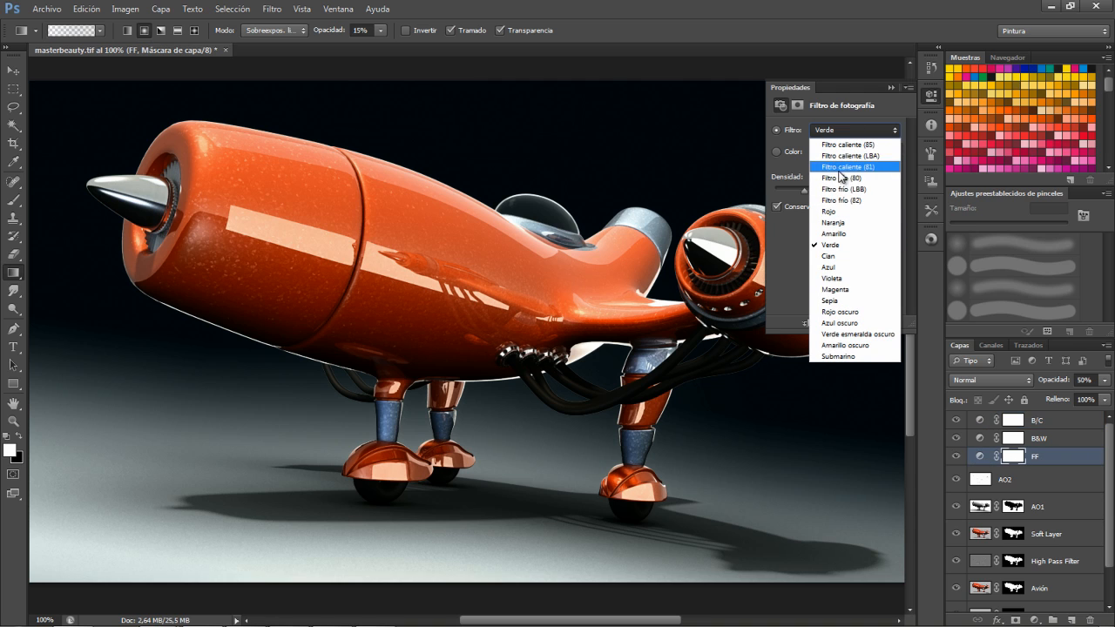
left_click(840, 267)
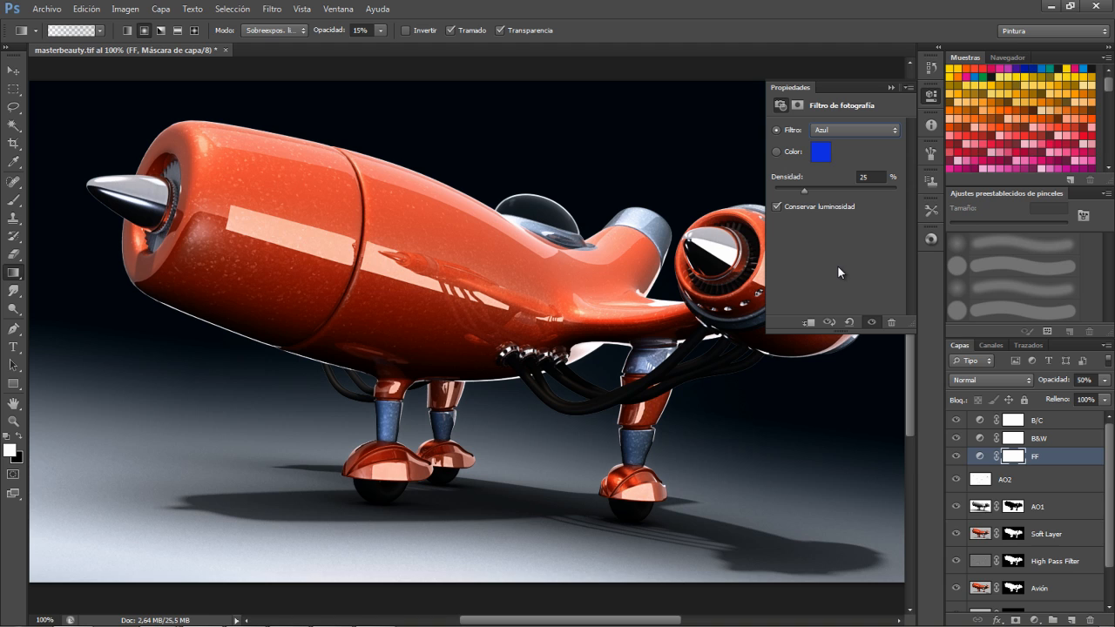
left_click(841, 130)
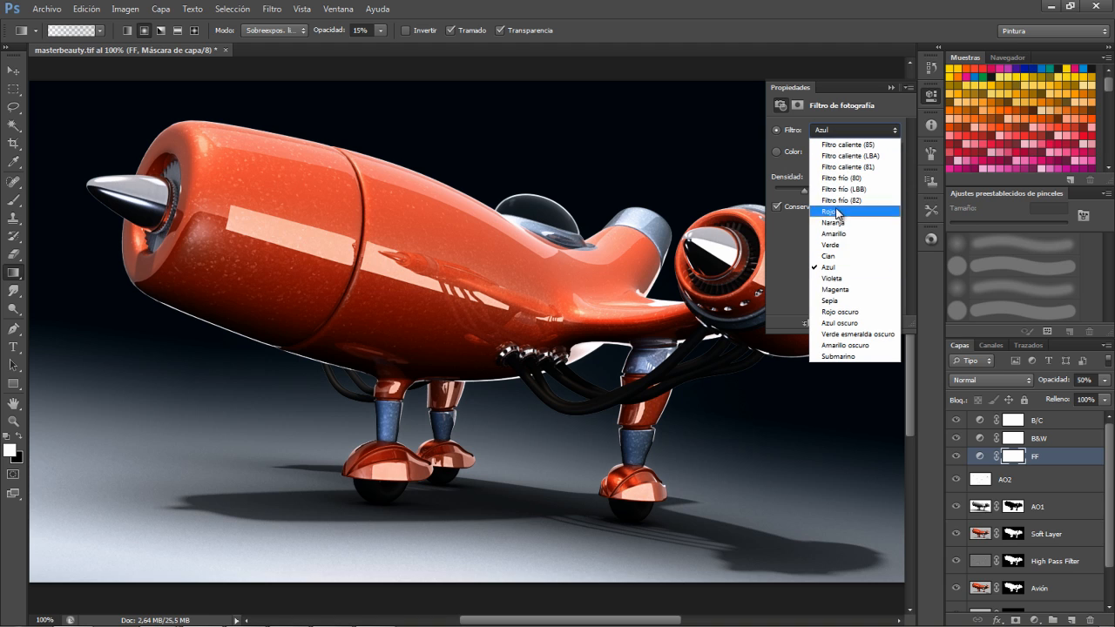
left_click(835, 258)
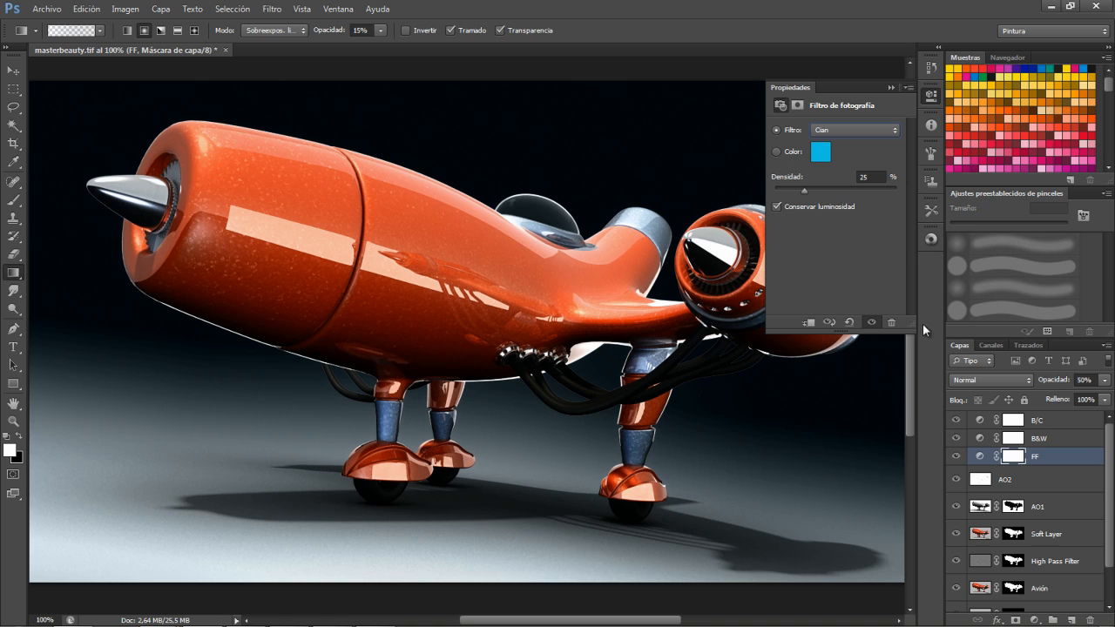
left_click(931, 96)
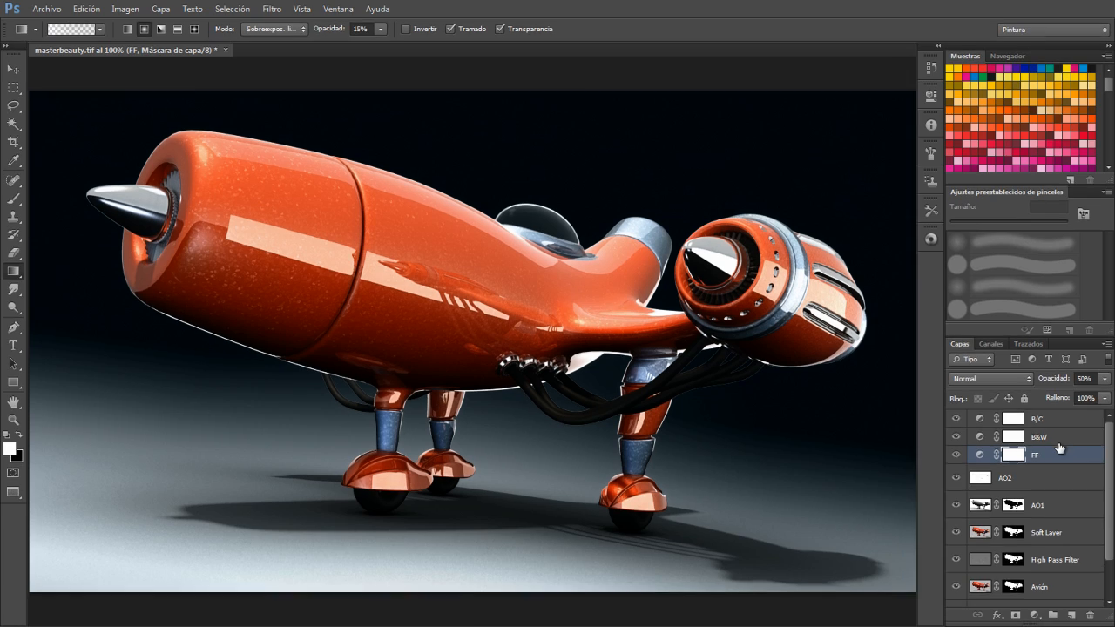
key("f")
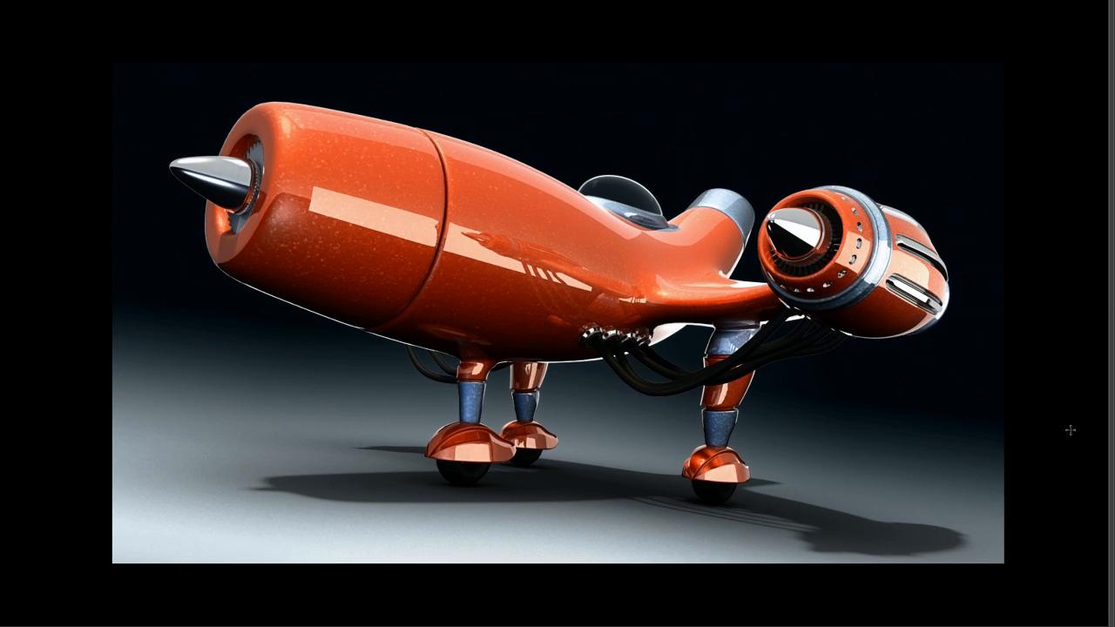